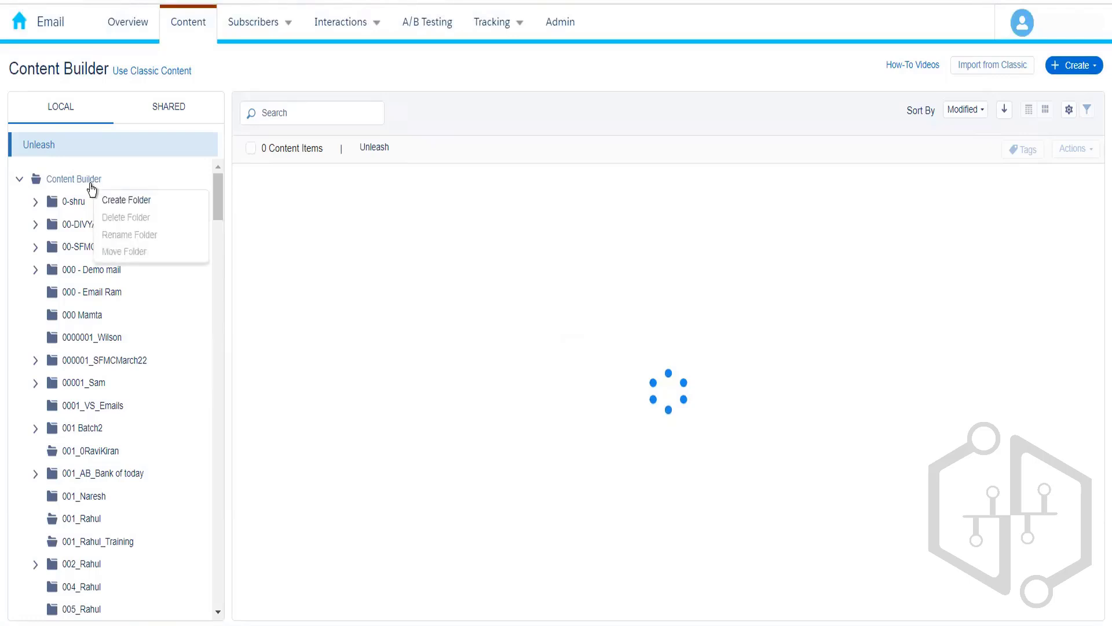
Step: Create a new Content Builder folder named 010_Rahul
left_click(116, 199)
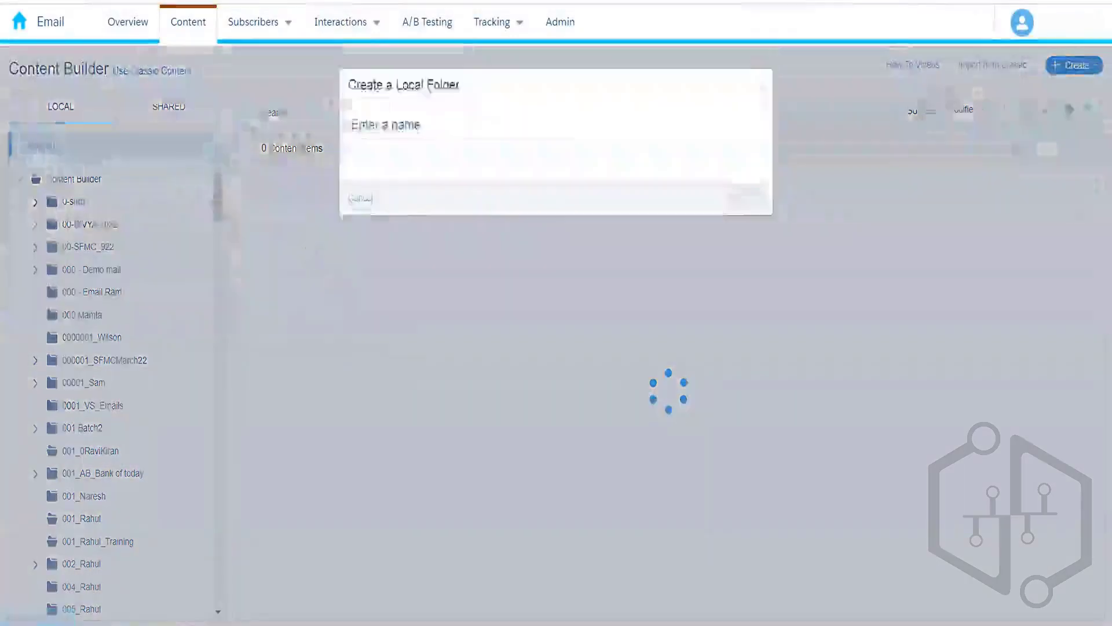
left_click(417, 158)
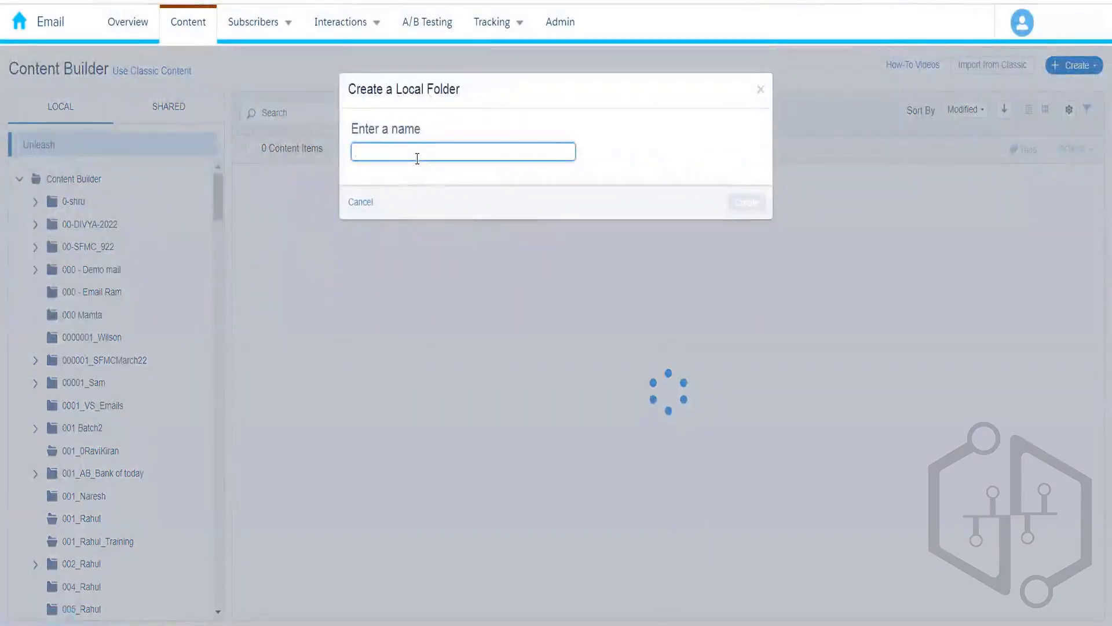
type("010_R")
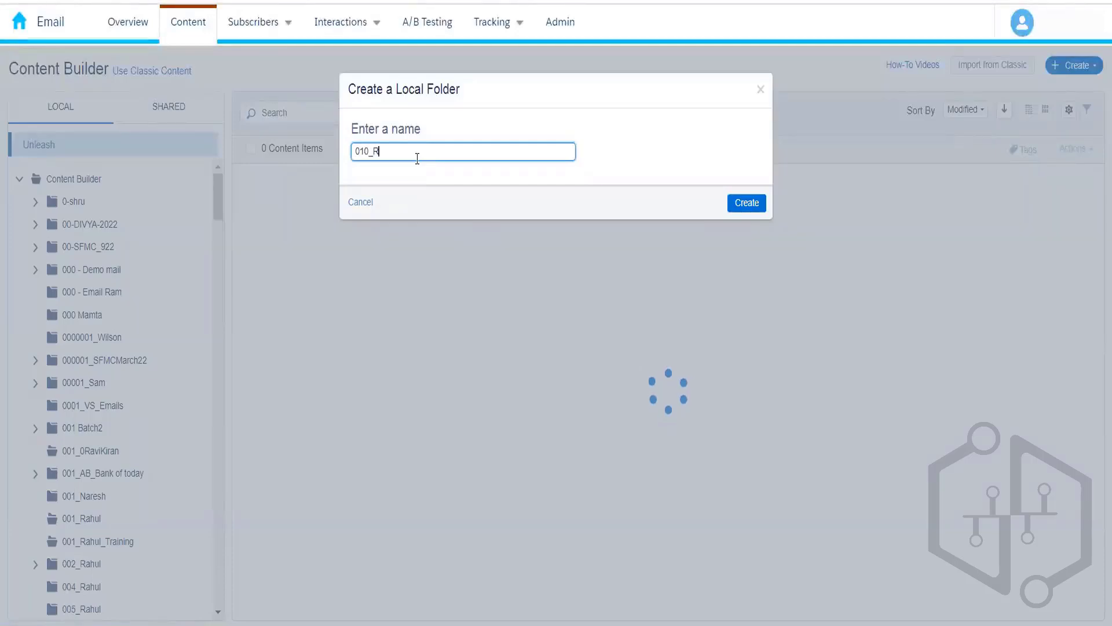
type("ahul")
left_click(747, 203)
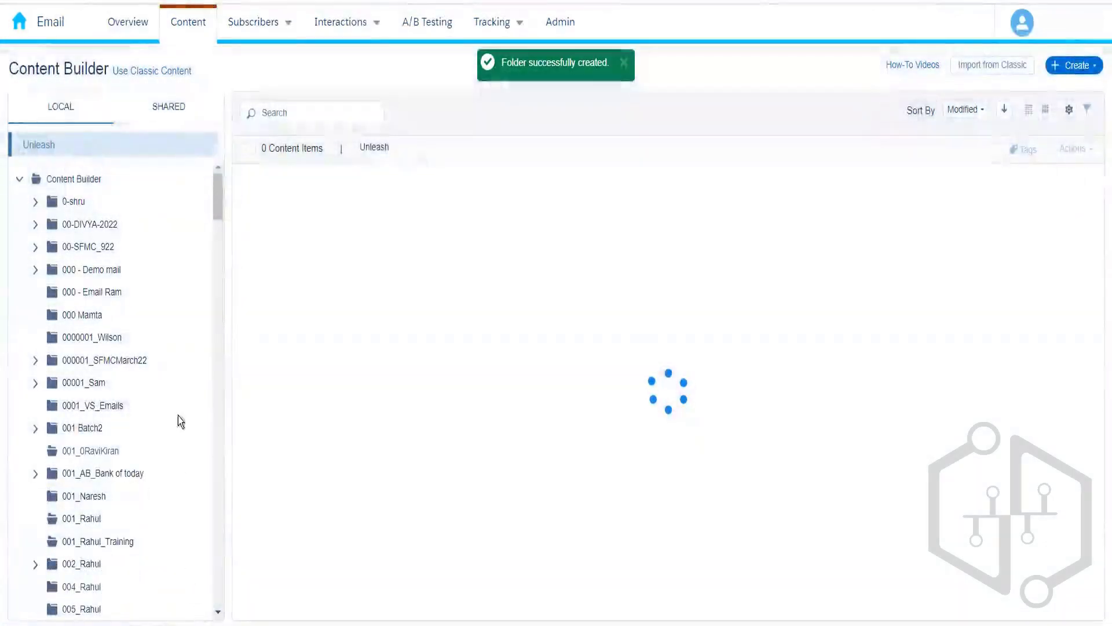
Step: Open the empty 010_Rahul folder and start creating new content in it
left_click(218, 613)
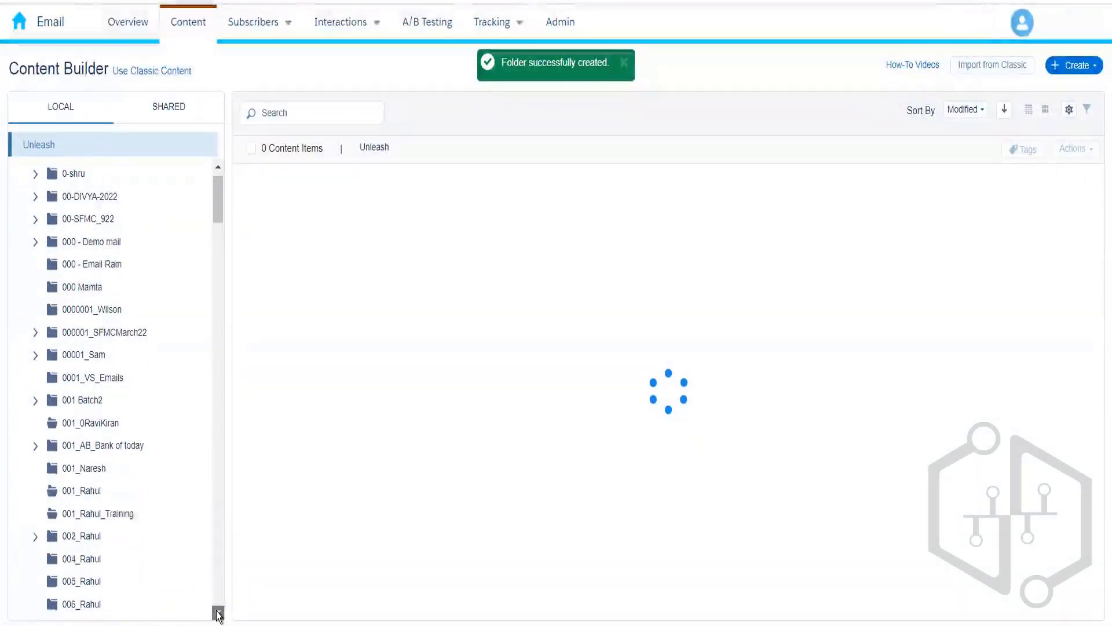
left_click(219, 613)
scroll(219, 613, "down", 2)
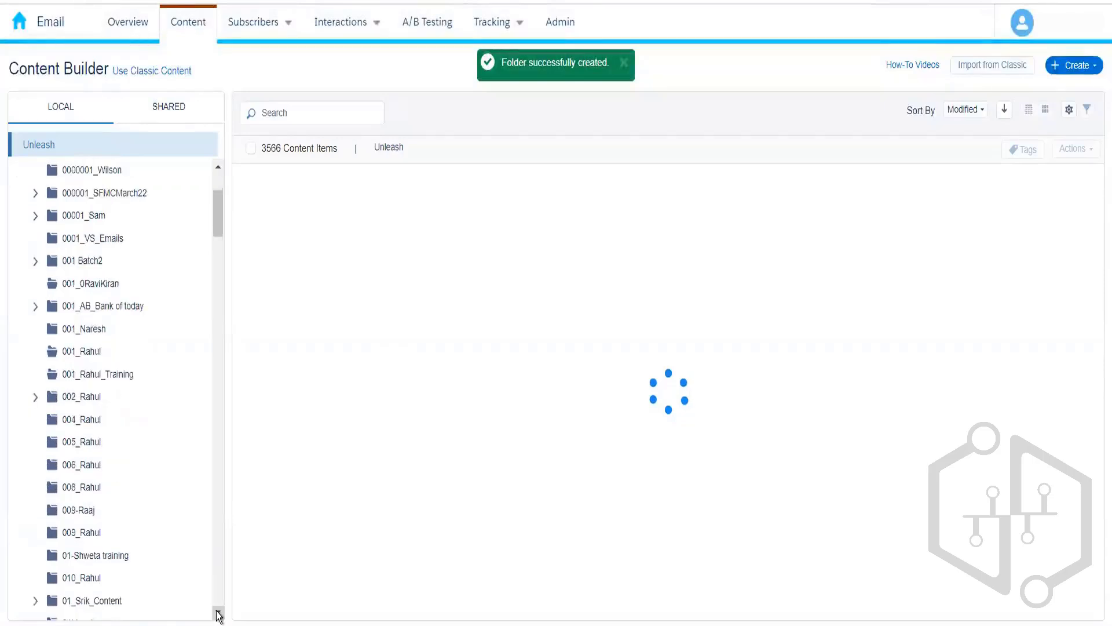
left_click(90, 578)
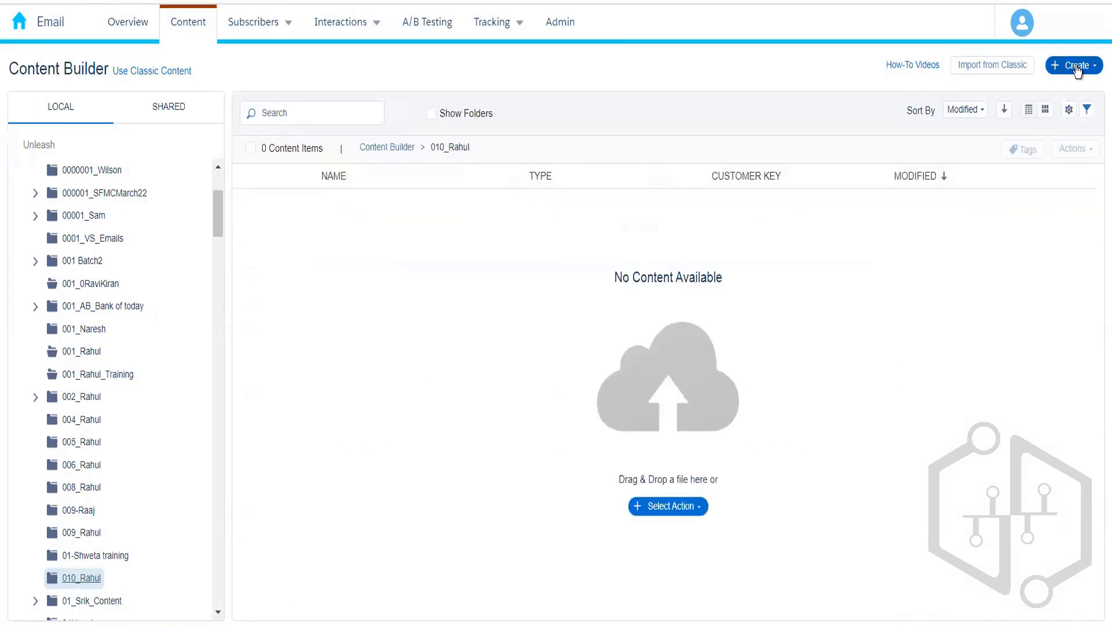
left_click(1079, 69)
Step: Create an HTML email named 'Publication List Demo' in 010_Rahul and save its properties
left_click(1048, 104)
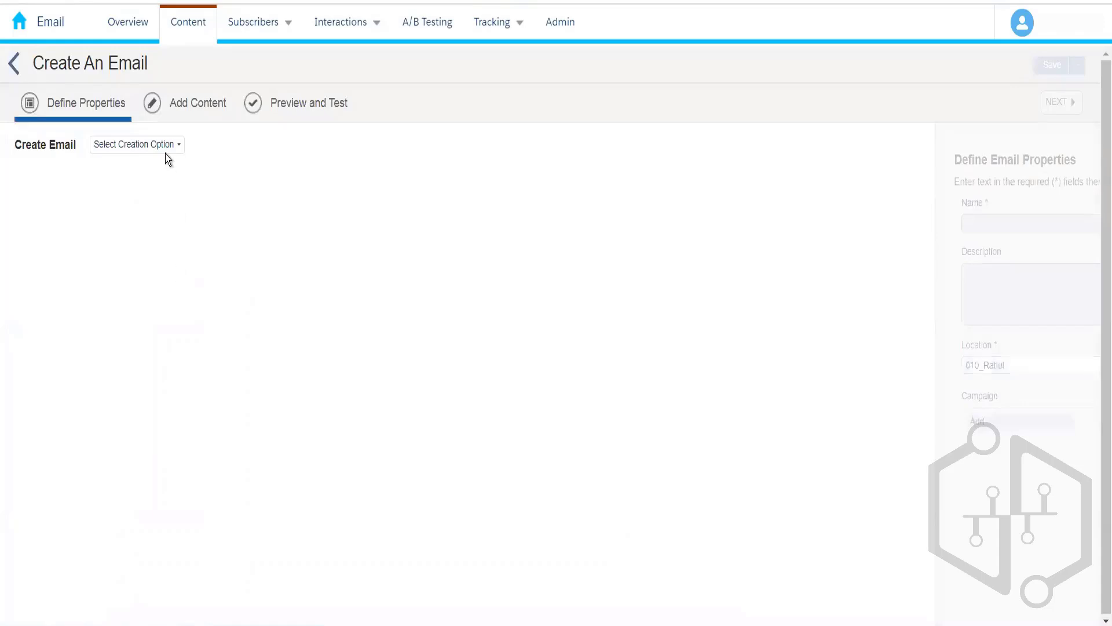
left_click(162, 145)
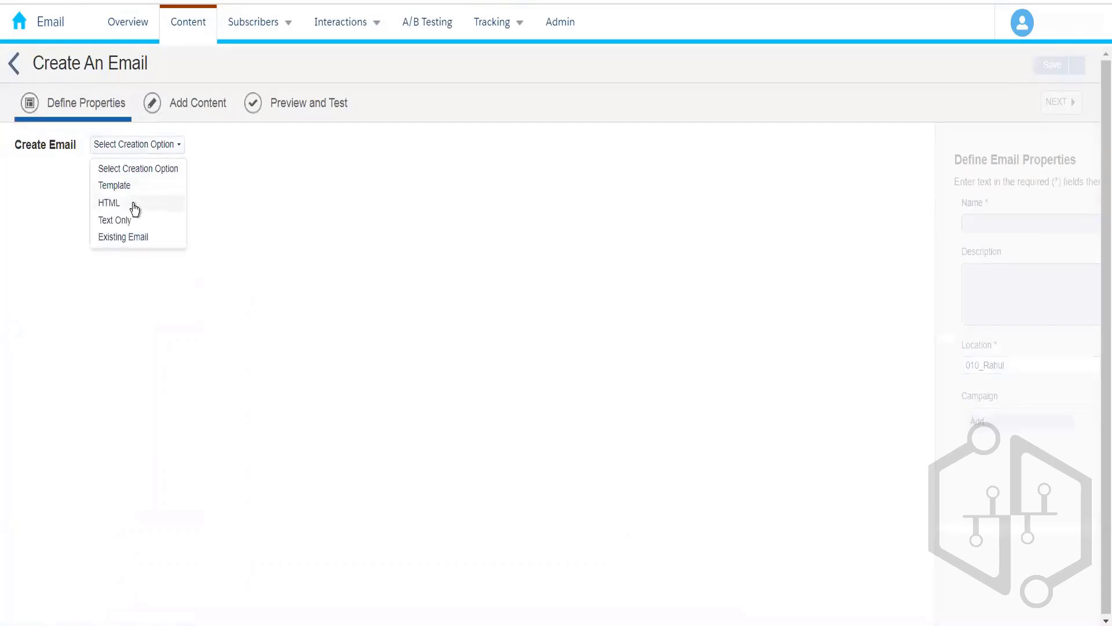
left_click(133, 206)
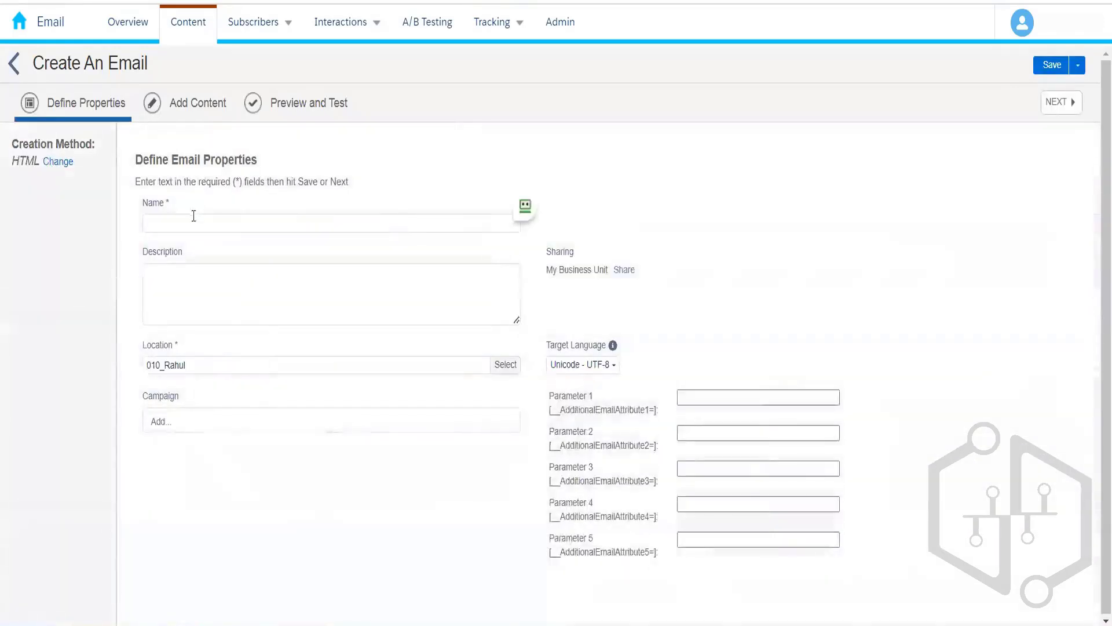
left_click(194, 219)
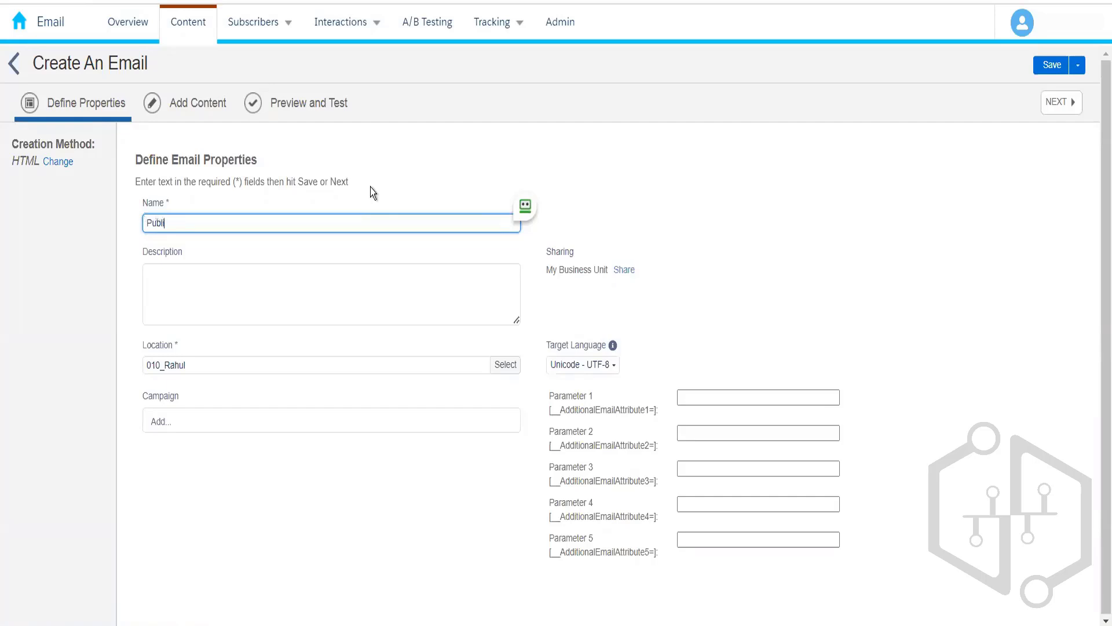
type("Publication List Demo")
left_click(480, 162)
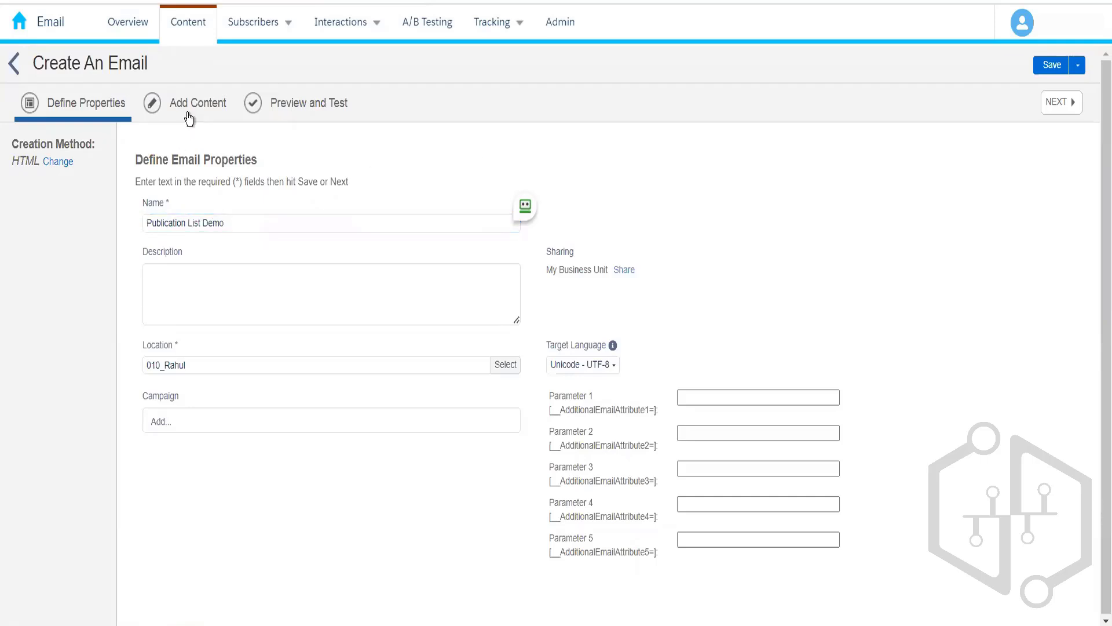
left_click(189, 118)
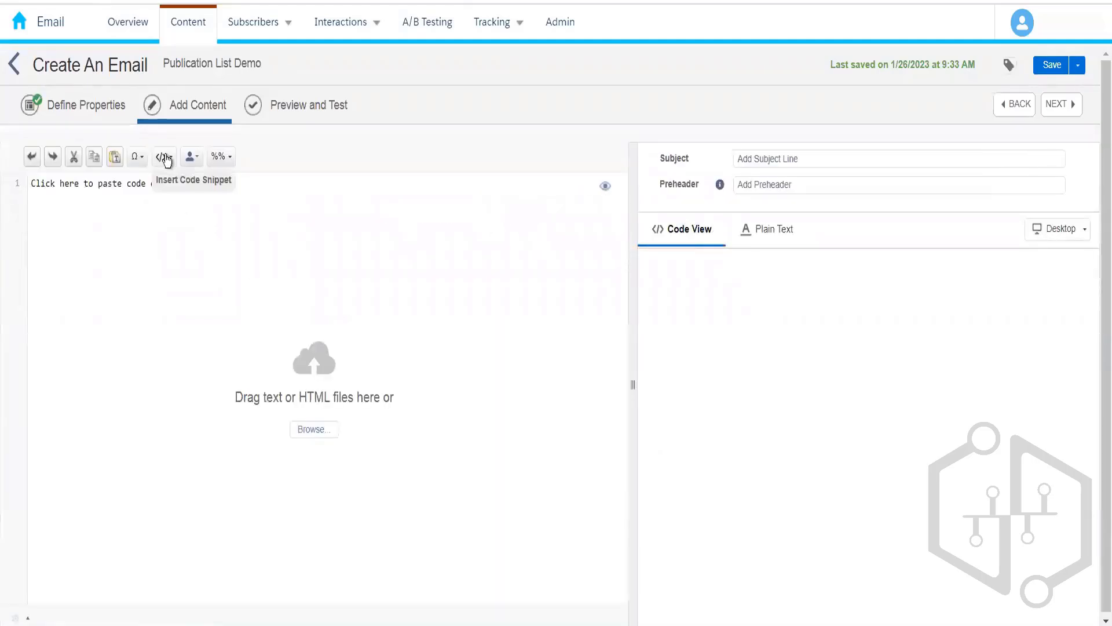
Step: Insert the Physical Mailing Address, Profile Center and Unsubscribe snippets into the email
left_click(164, 157)
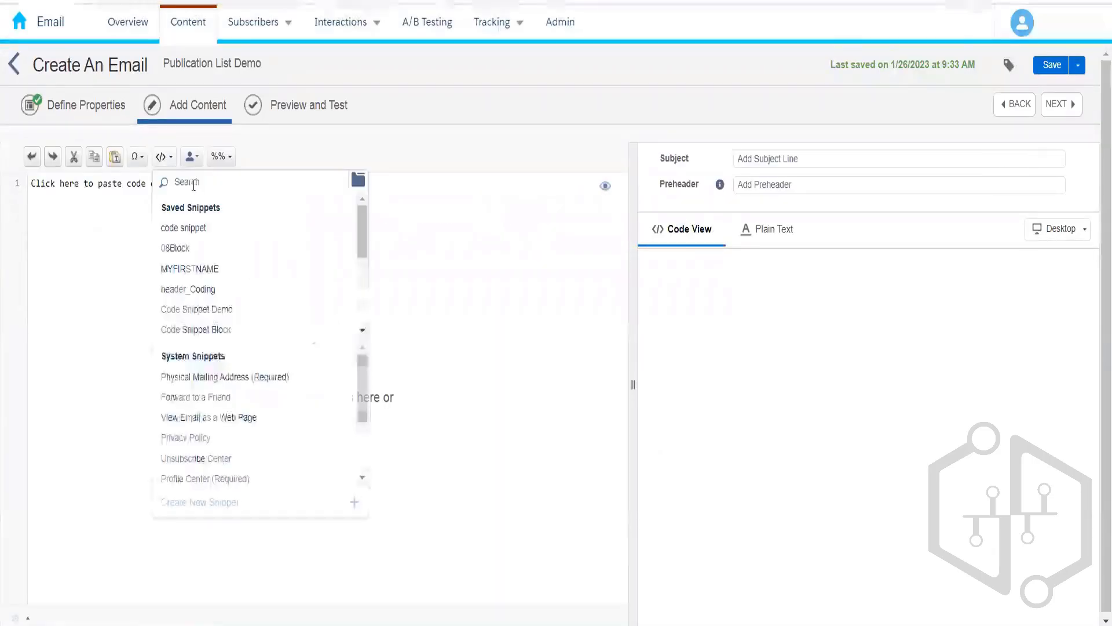
left_click(257, 378)
left_click(164, 157)
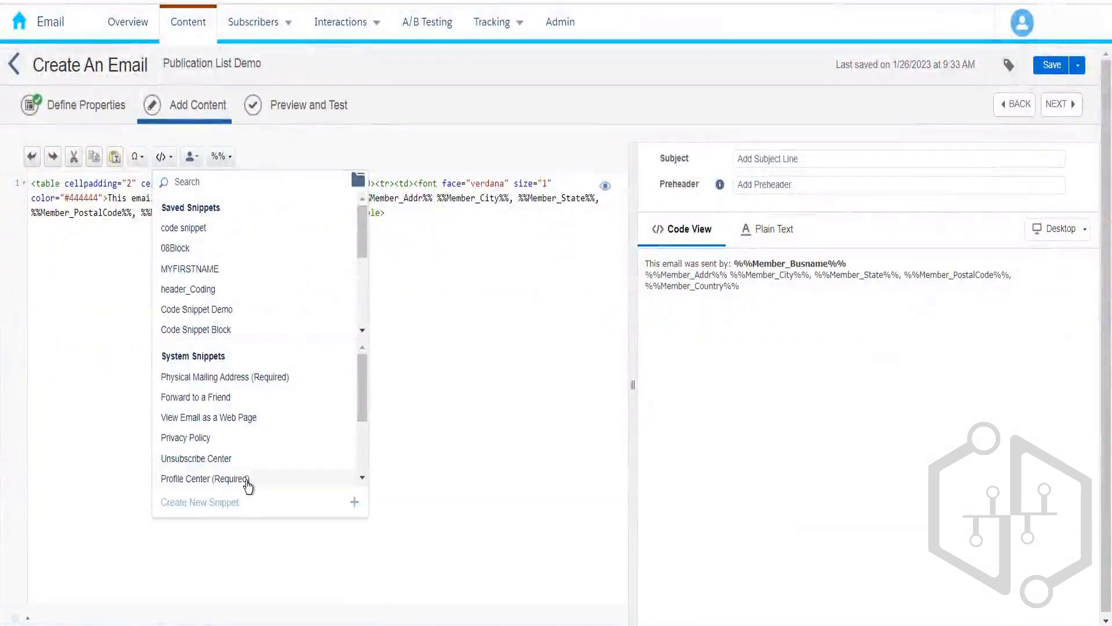
left_click(246, 480)
left_click(162, 160)
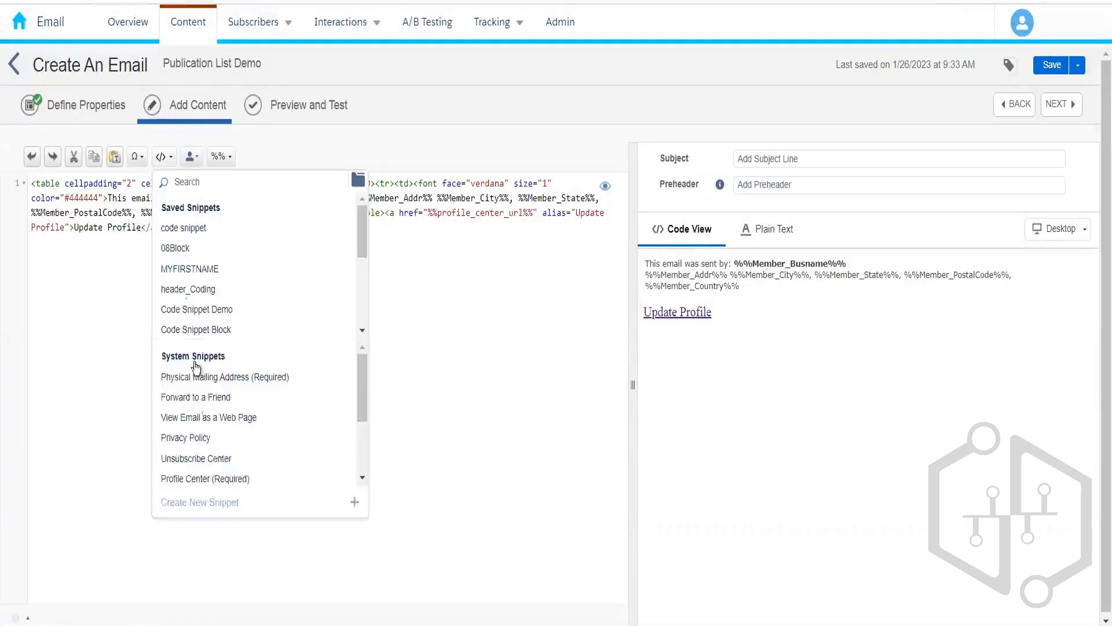
left_click(243, 459)
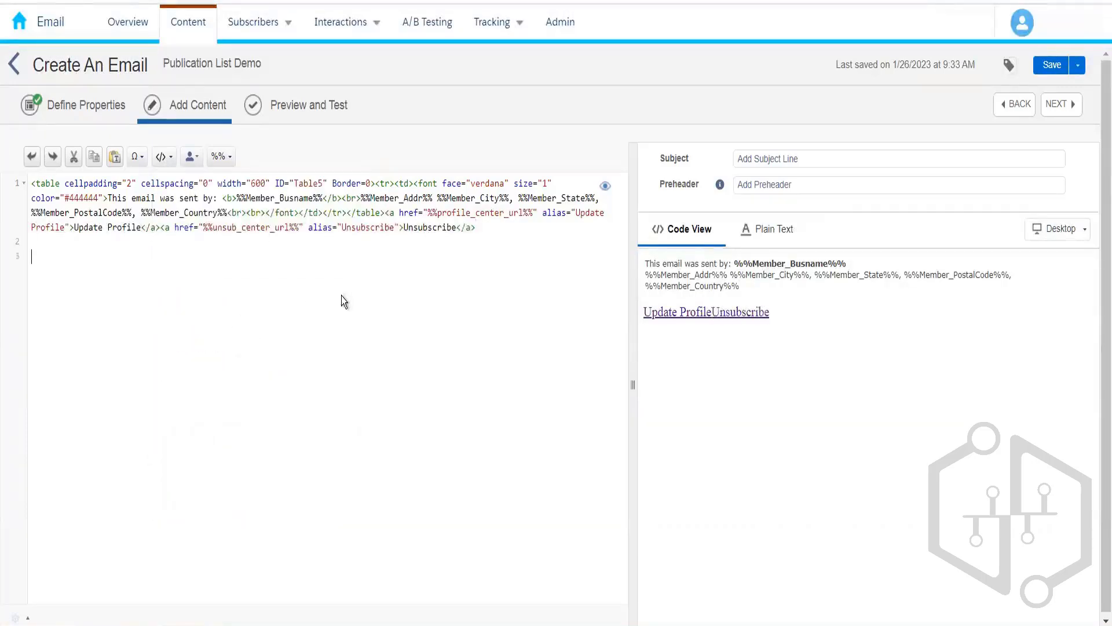
Step: Set the subject to 'Publication List Demo', then save the email and choose Save and Send
left_click(165, 65)
key("ctrl+c")
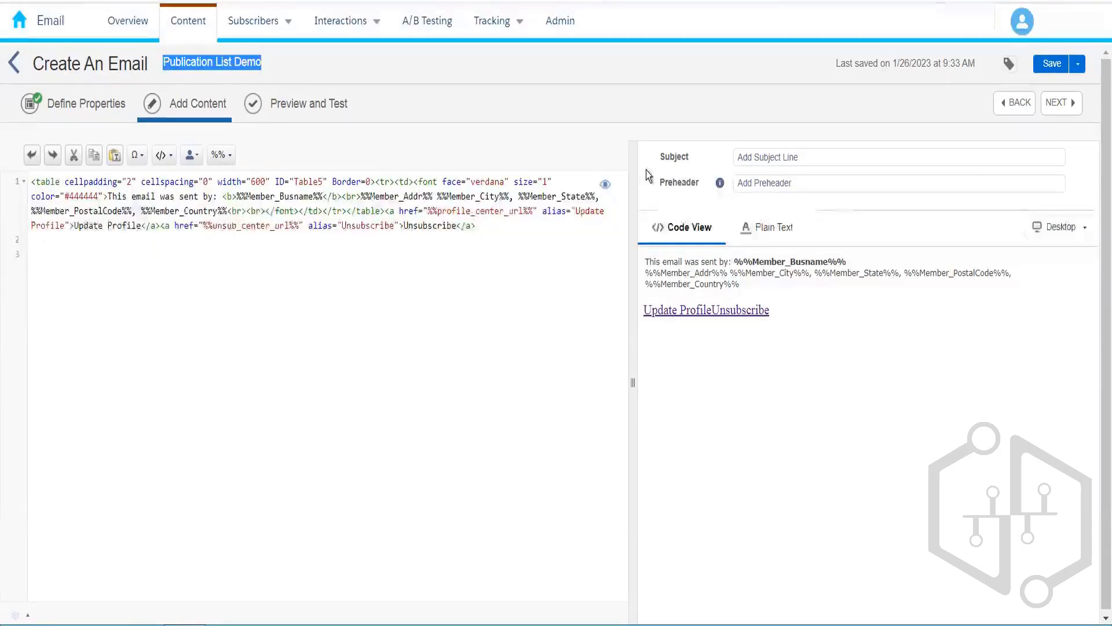
left_click(773, 157)
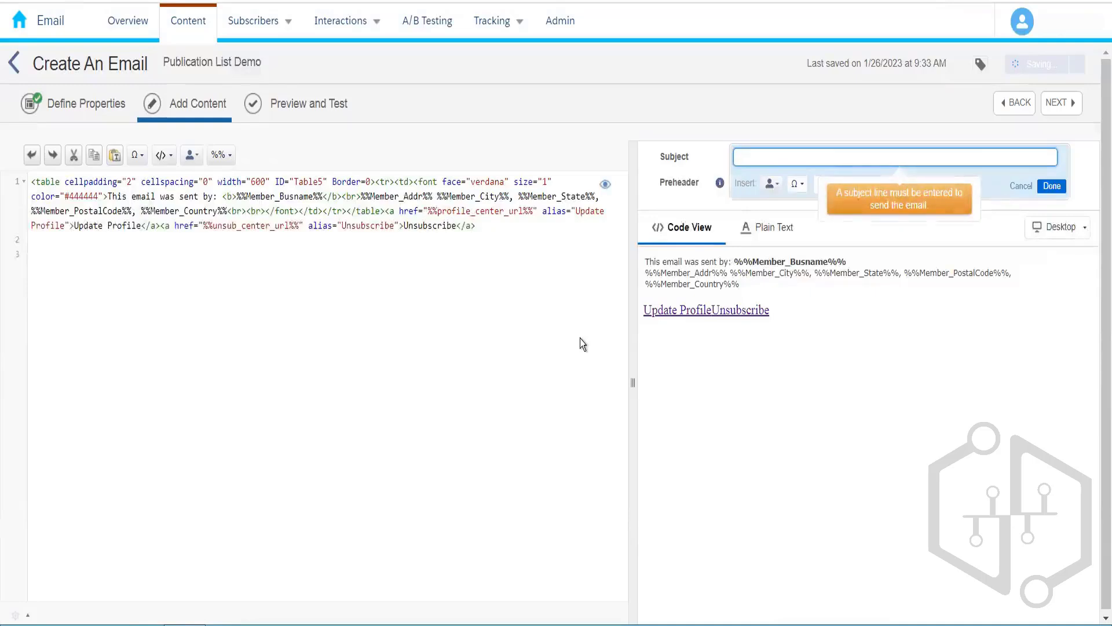
key("ctrl+v")
left_click(781, 395)
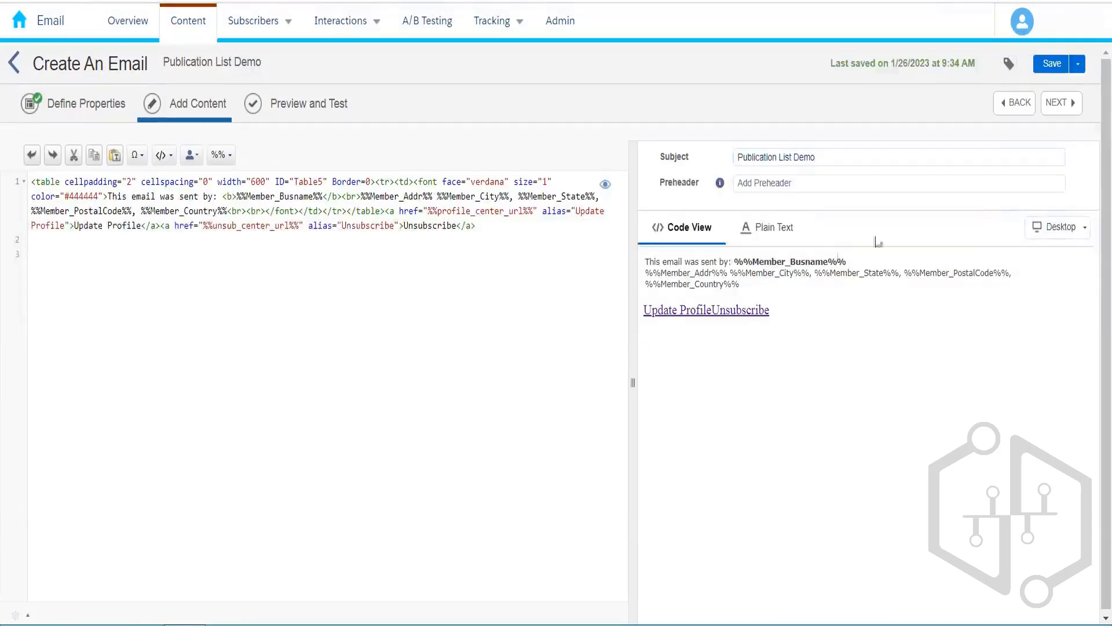
left_click(1052, 63)
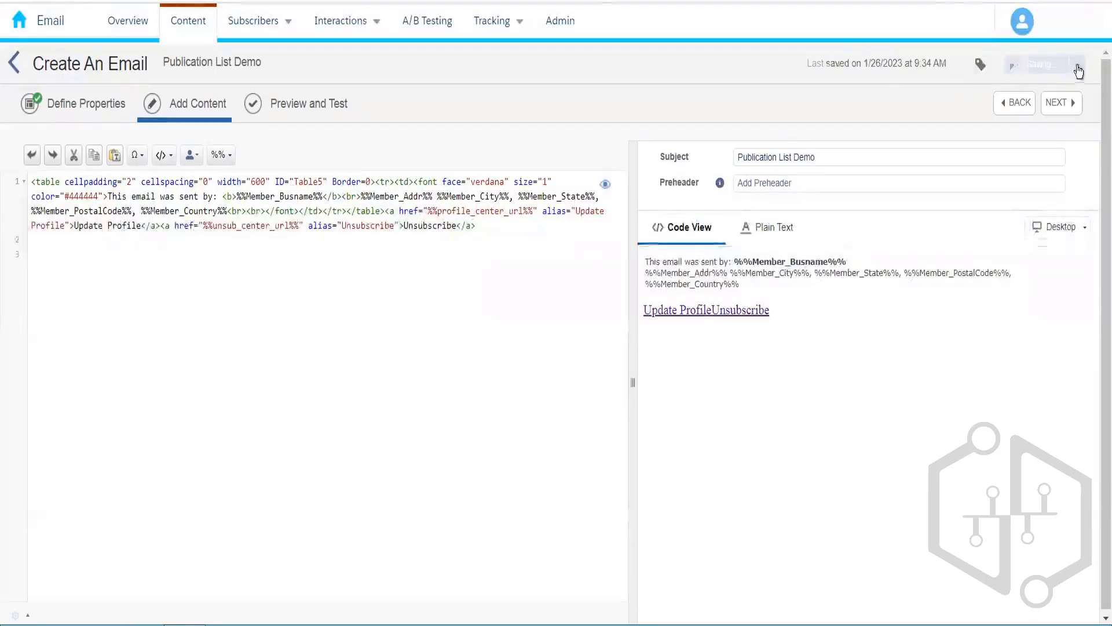
left_click(1078, 63)
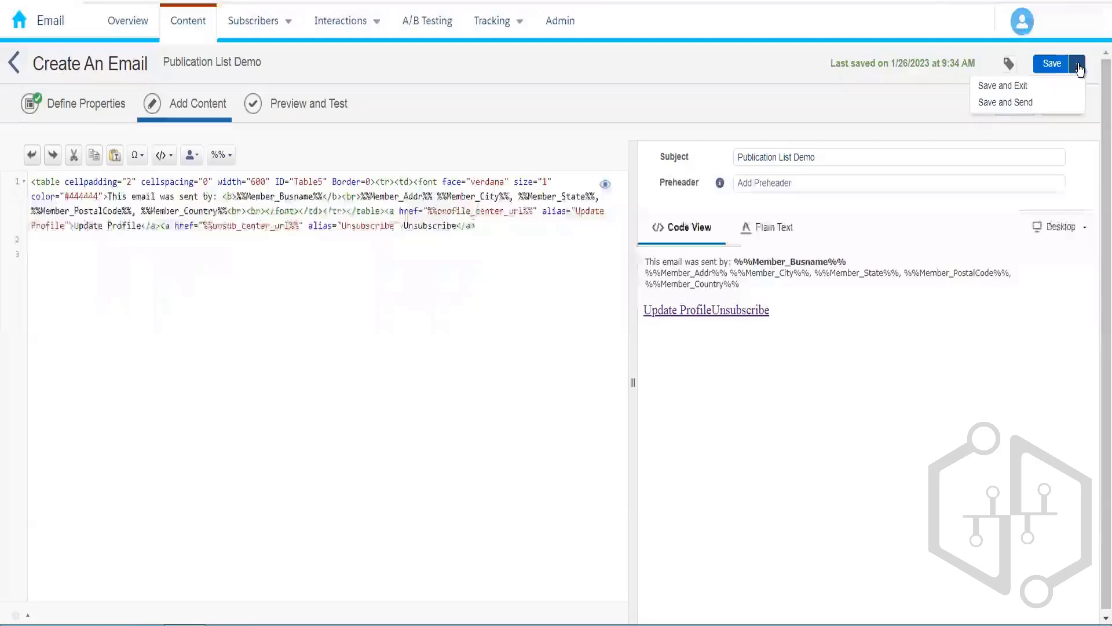
left_click(1008, 104)
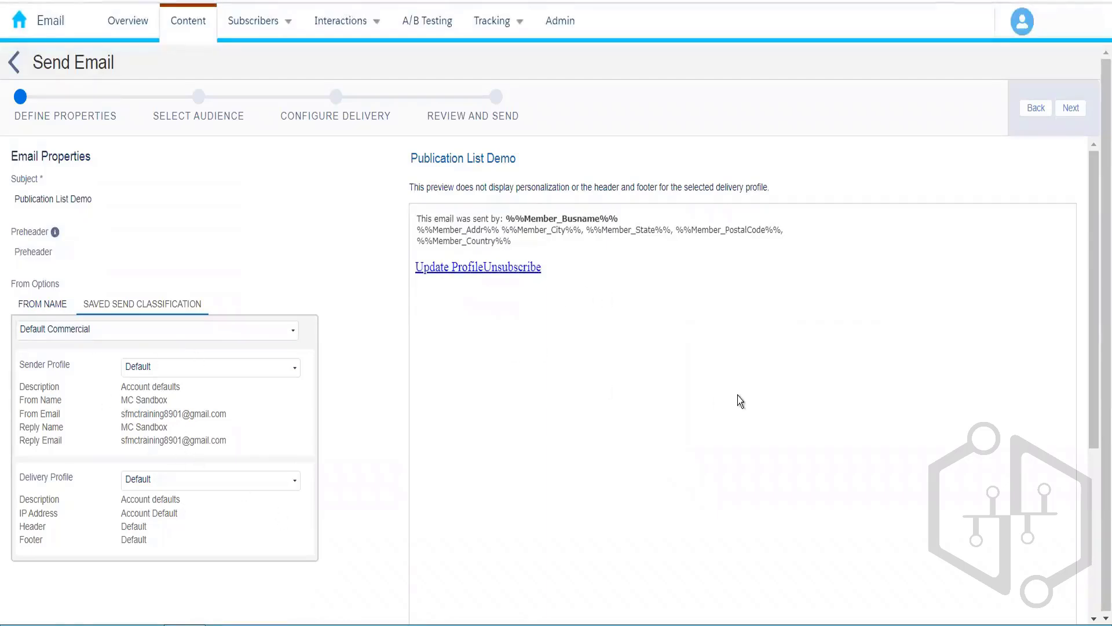
Step: Move from the reviewed email properties on to the Select Audience step
left_click(1072, 109)
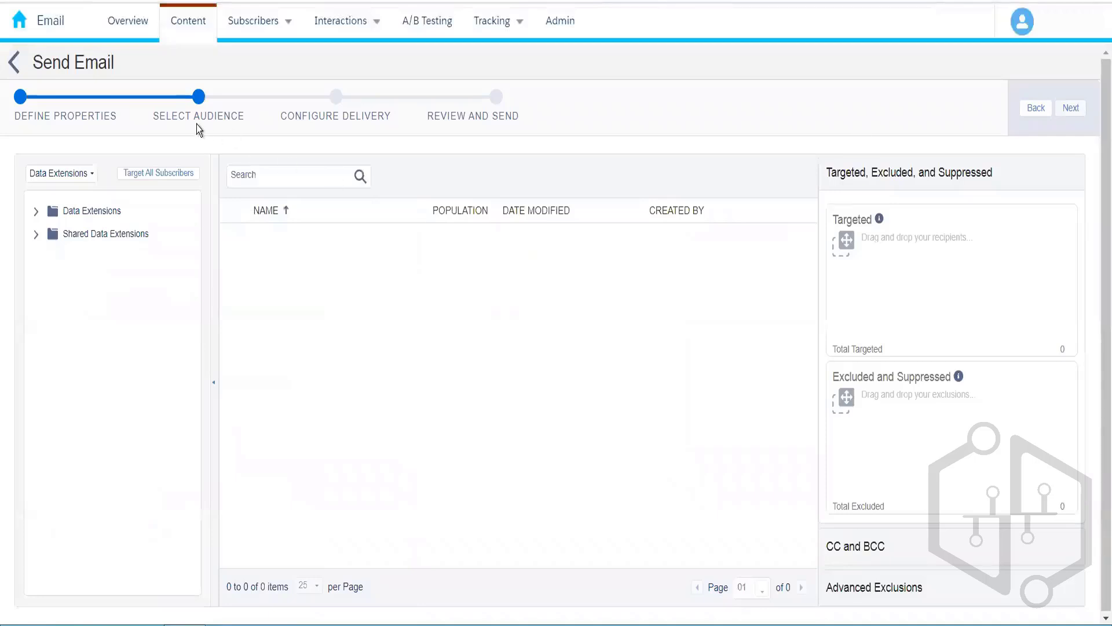
Step: Expand Data Extensions in the audience tree and look inside the 010_ folder
left_click(36, 212)
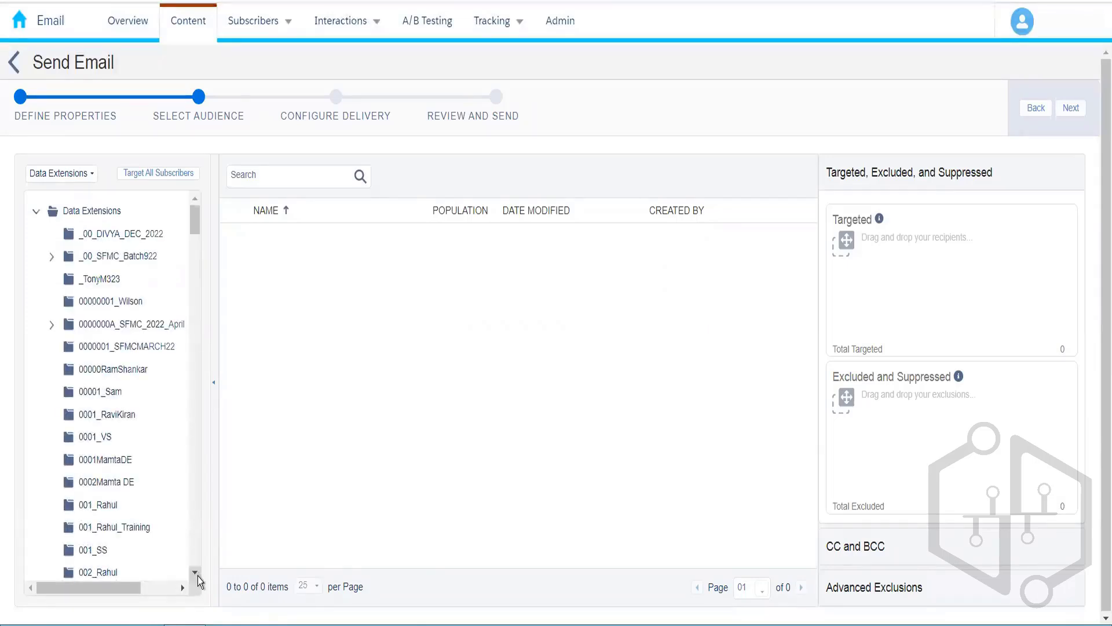
scroll(197, 576, "down", 4)
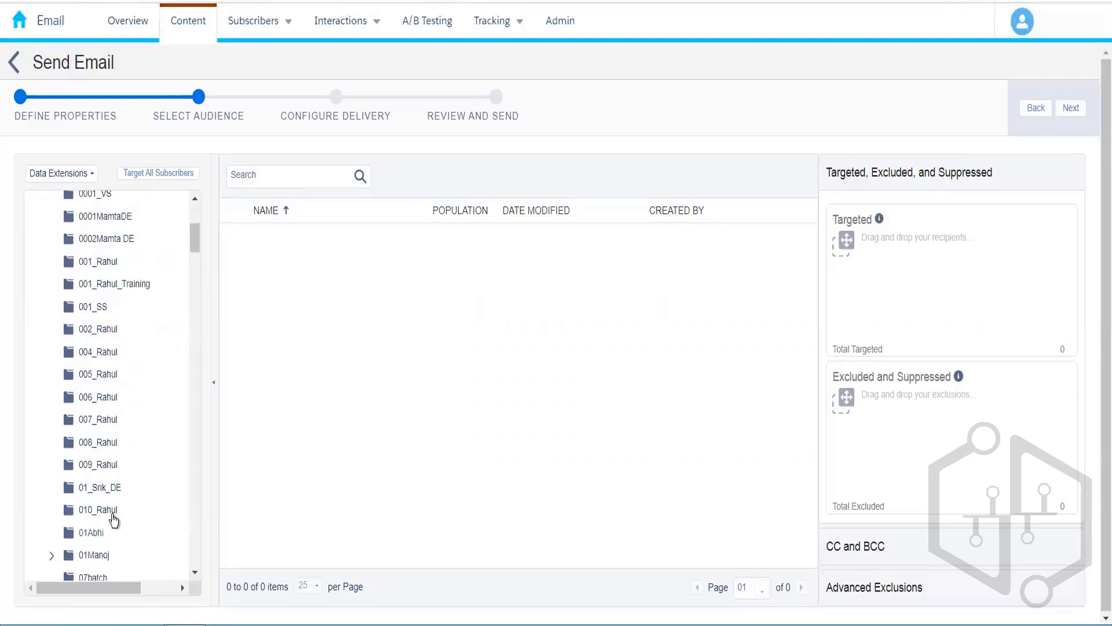
left_click(110, 513)
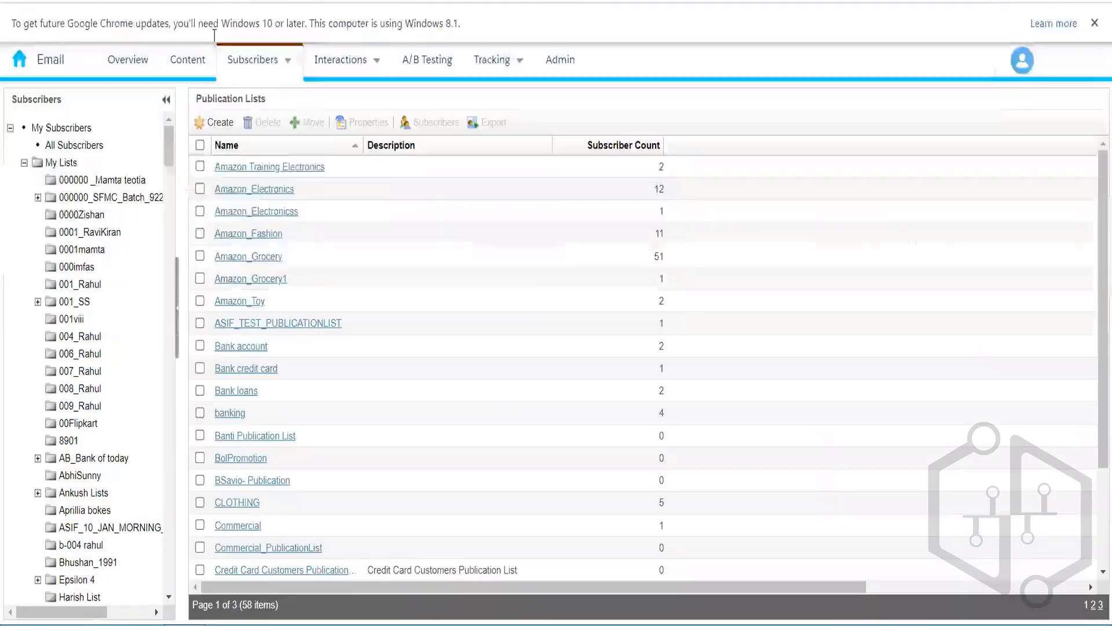
Step: List the four data extensions in the 010_Rahul folder, including Non City Customers
left_click_drag(166, 151, 171, 296)
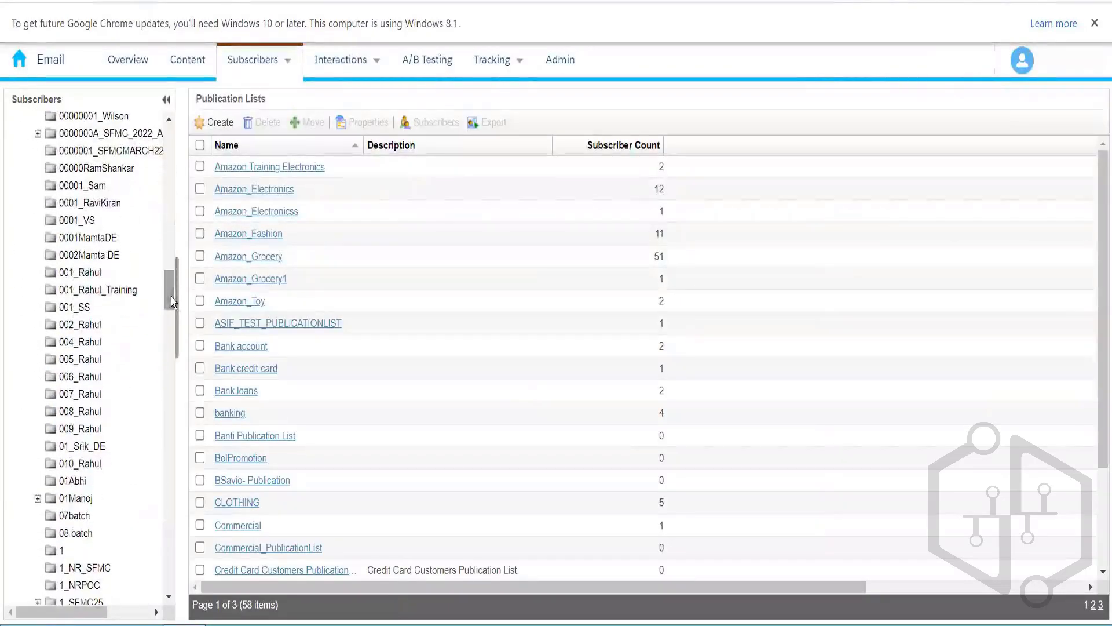
left_click(81, 463)
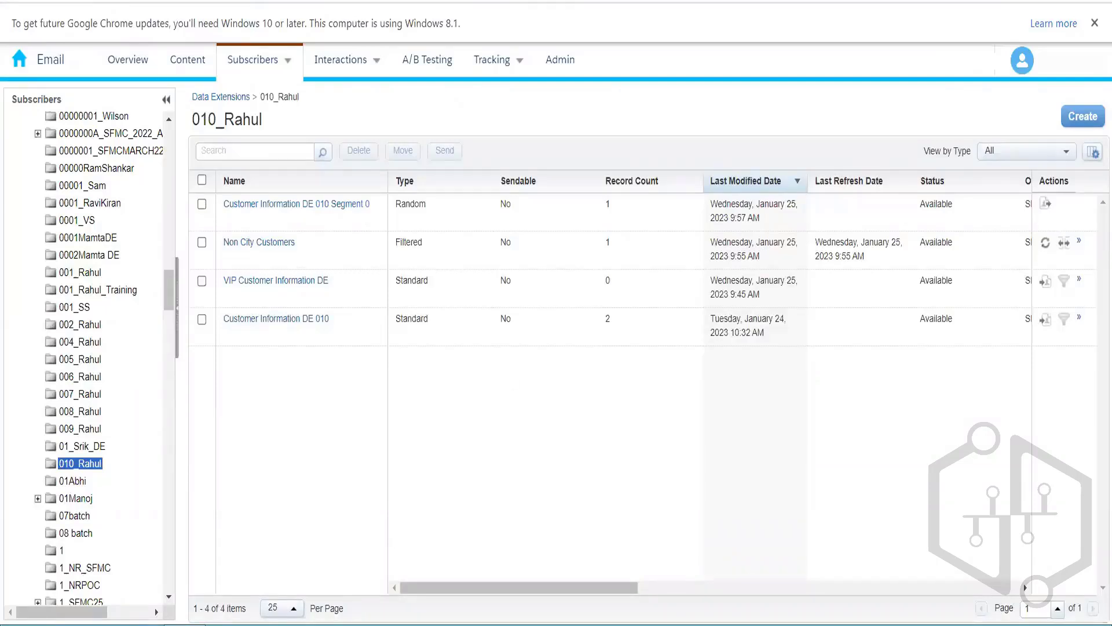
key("alt+Tab")
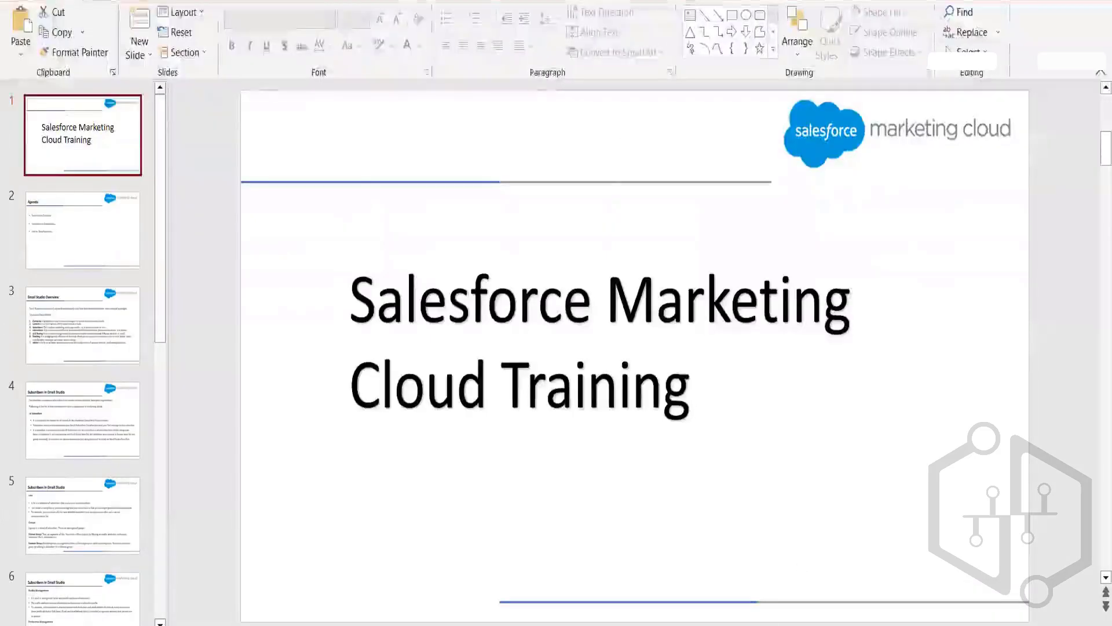
key("alt+Tab")
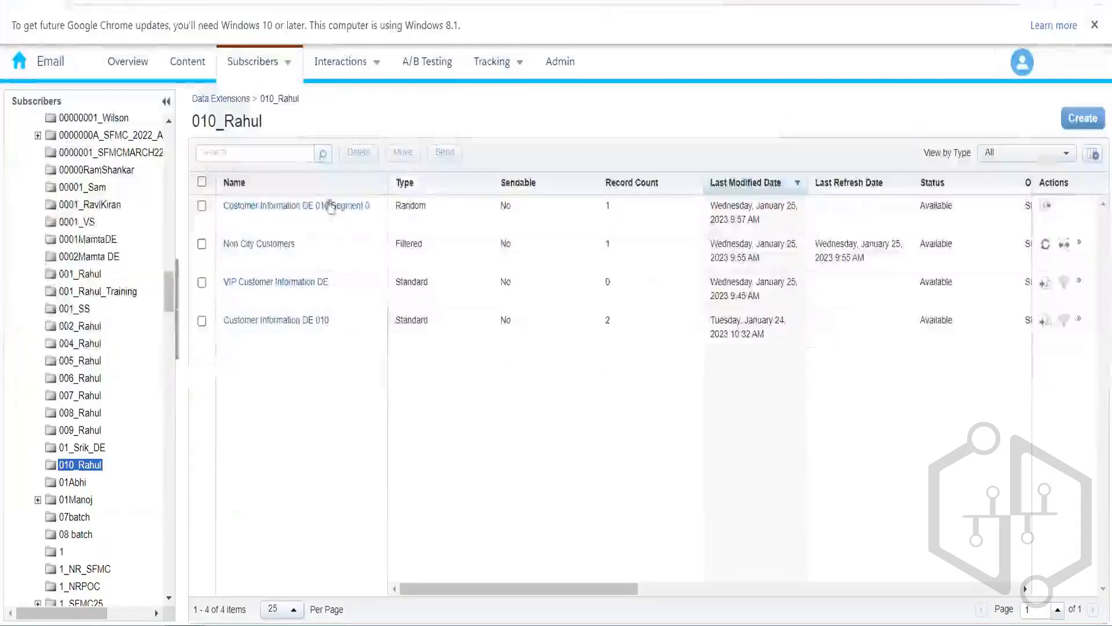
Step: Open Customer Information DE 010 and its sending and testing behaviour settings
left_click(295, 326)
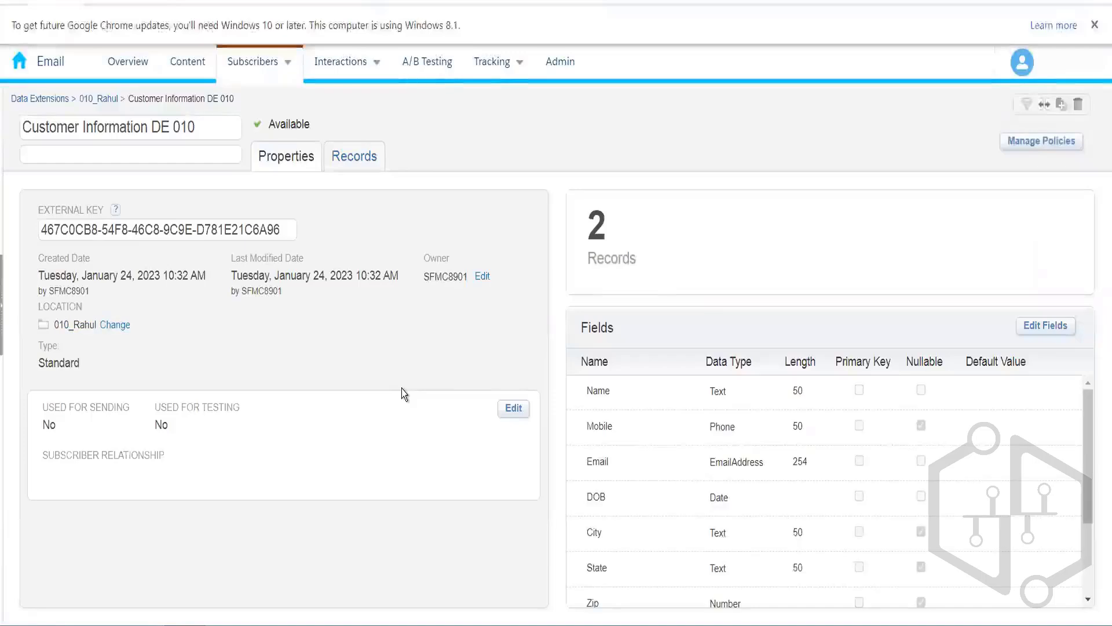
left_click(515, 410)
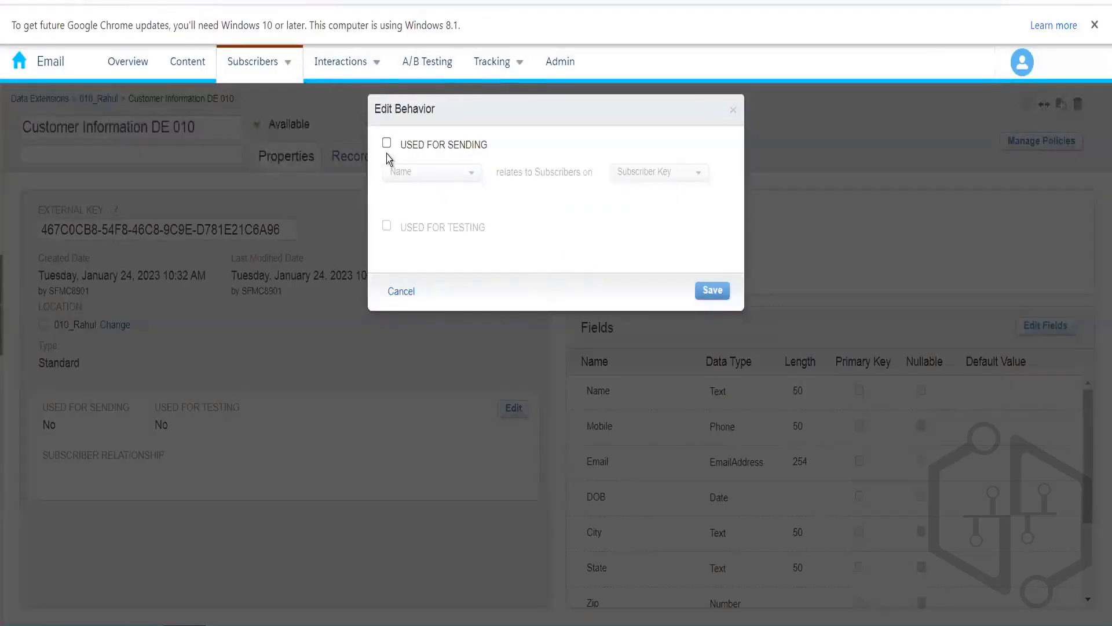
Step: Mark Customer Information DE 010 as used for sending, relating CustomerId to Subscriber Key
left_click(387, 145)
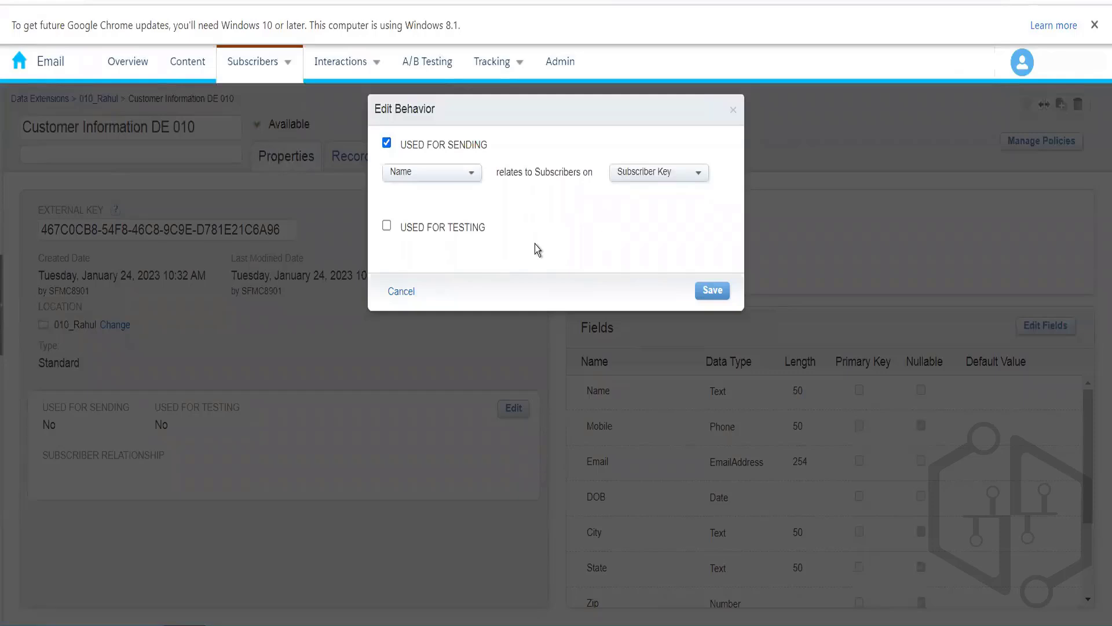
left_click(471, 174)
left_click_drag(492, 205, 495, 231)
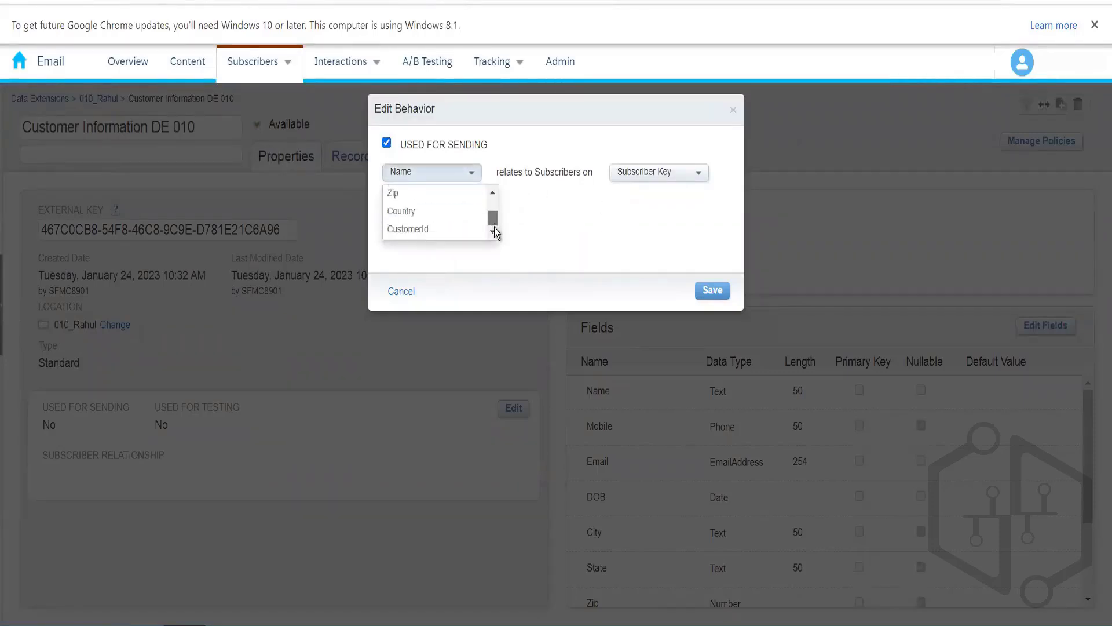
left_click(448, 232)
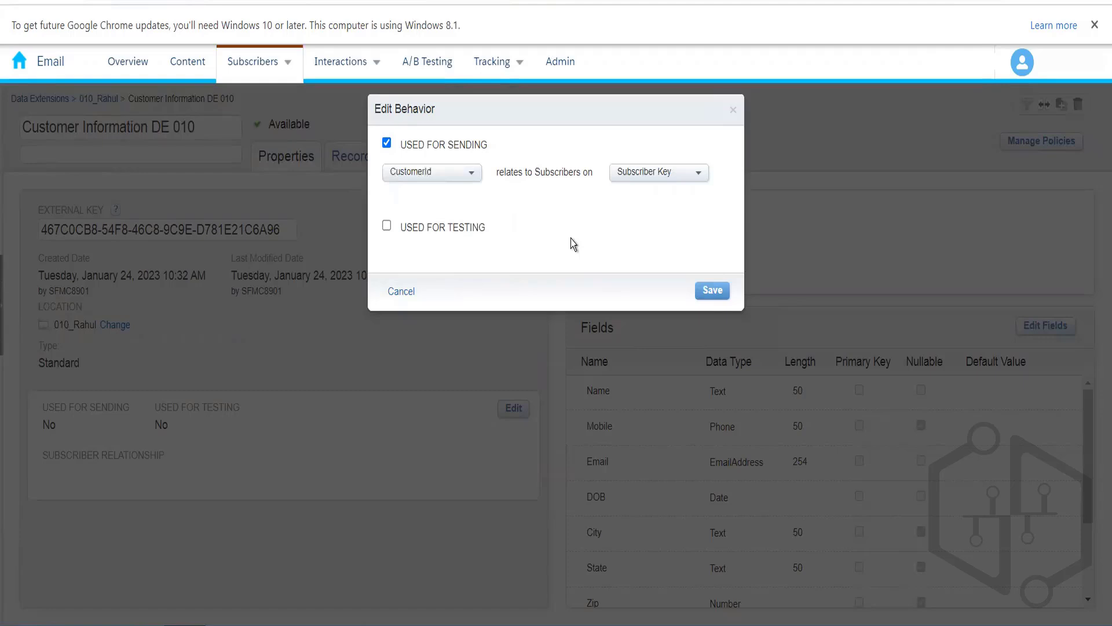
left_click(712, 291)
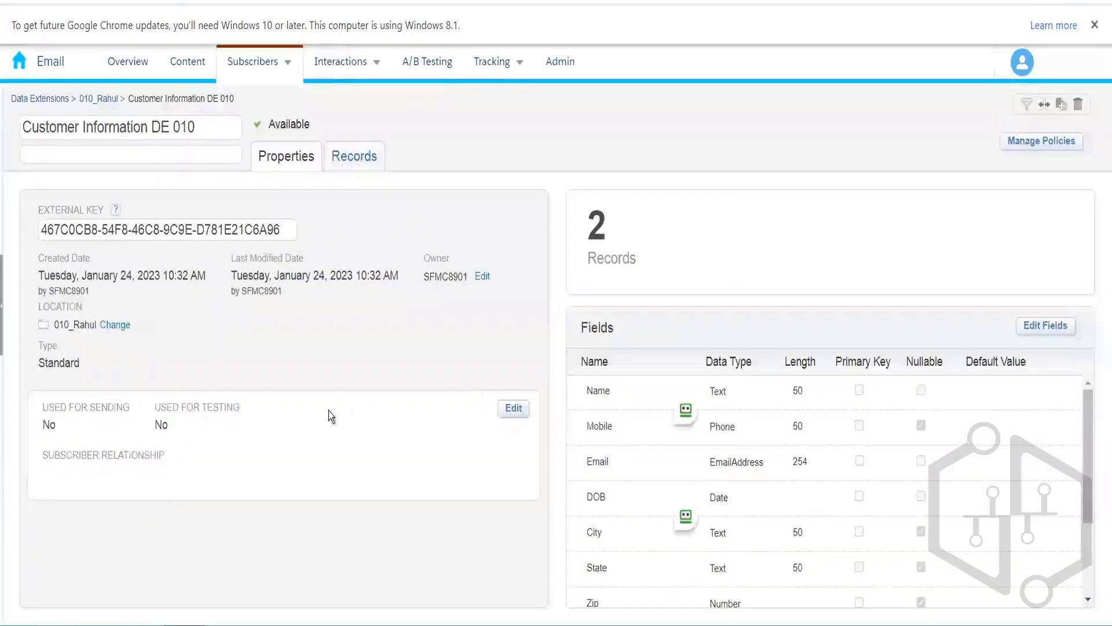
Step: View the two customer records on Customer Information DE 010's Records tab
left_click(359, 168)
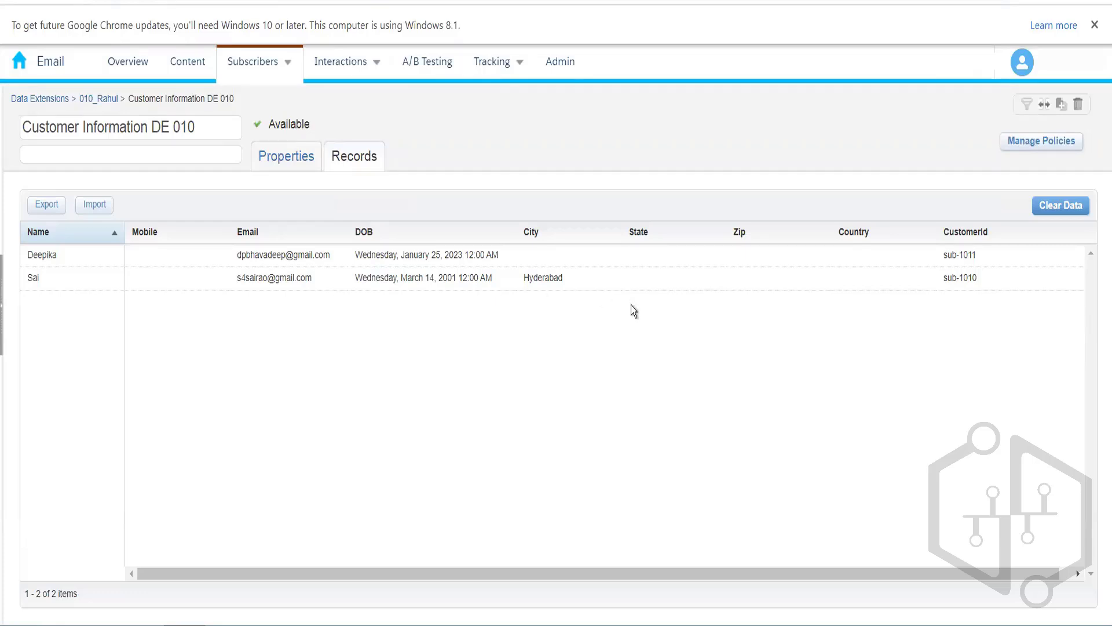
left_click(240, 76)
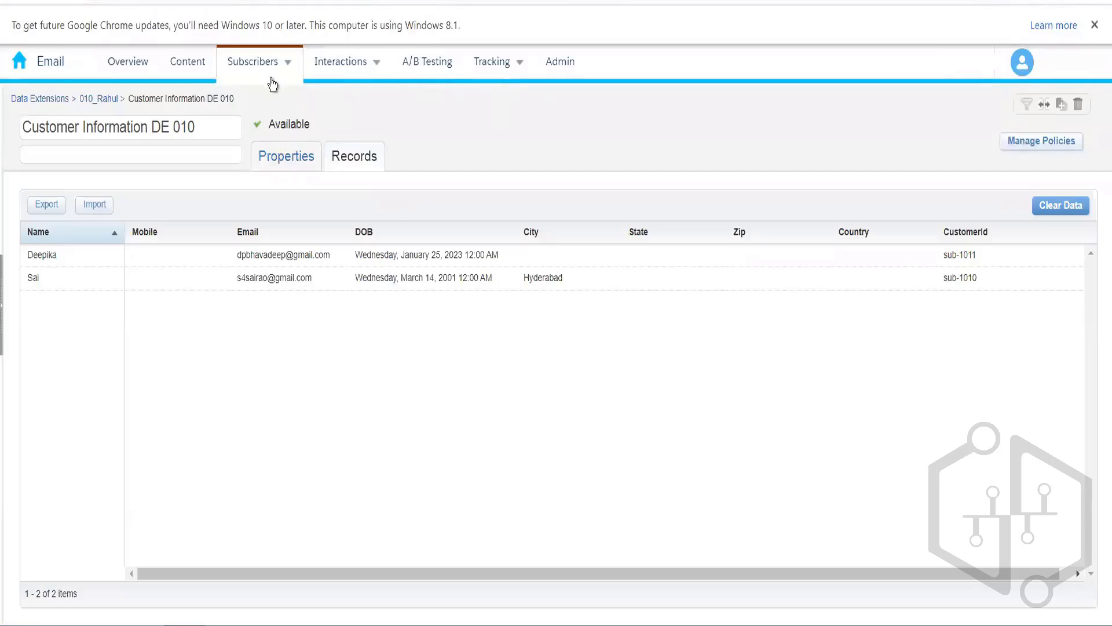
mouse_move(271, 85)
left_click(273, 68)
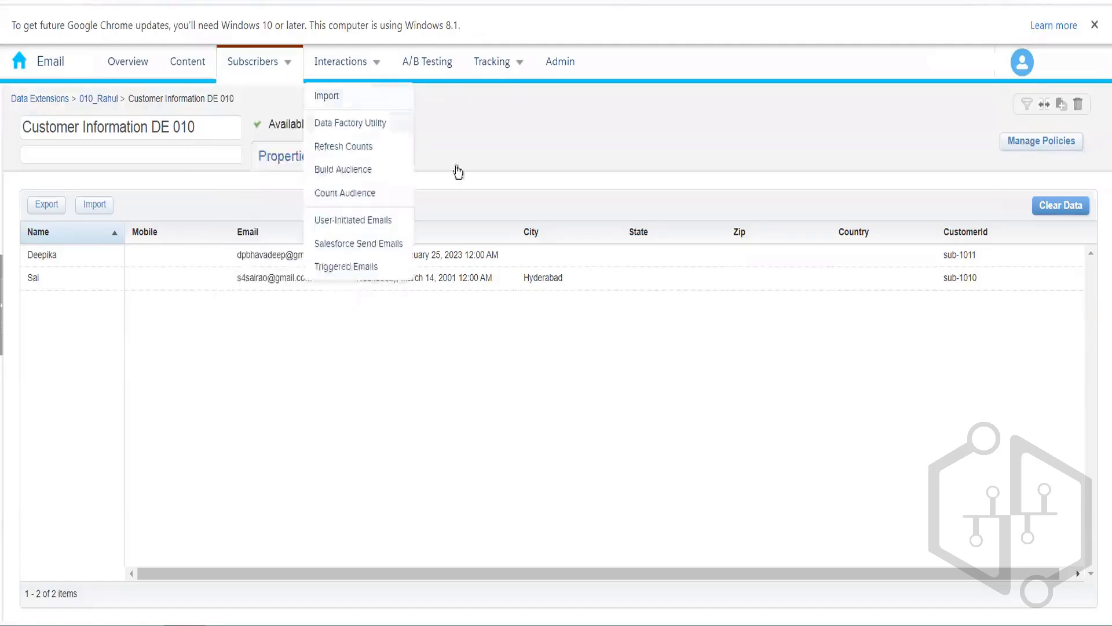
left_click(300, 160)
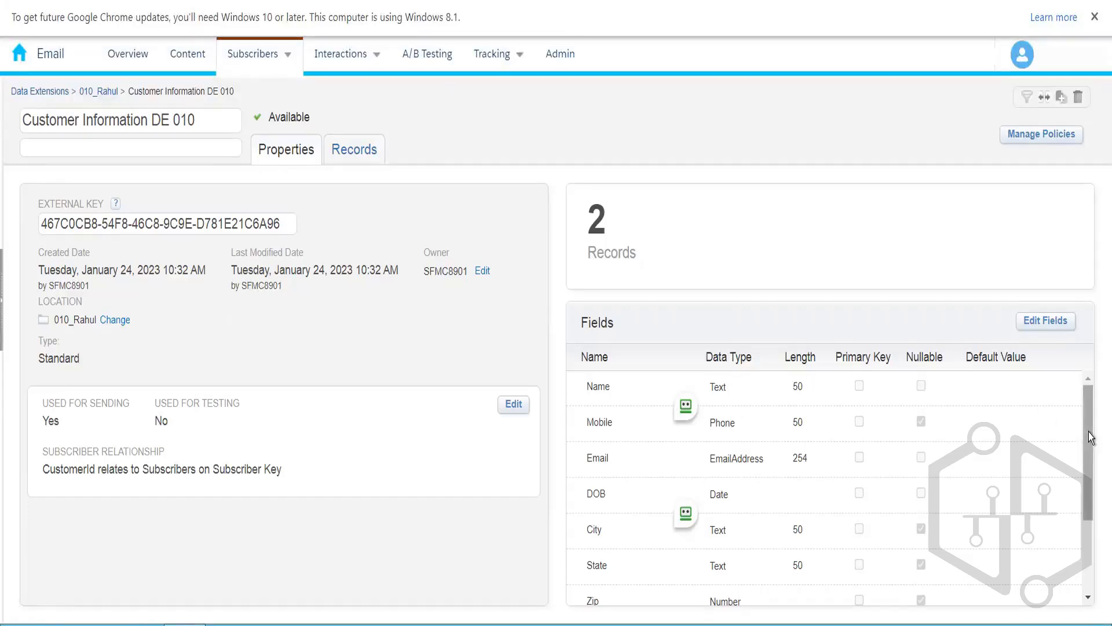
left_click_drag(1092, 438, 1087, 402)
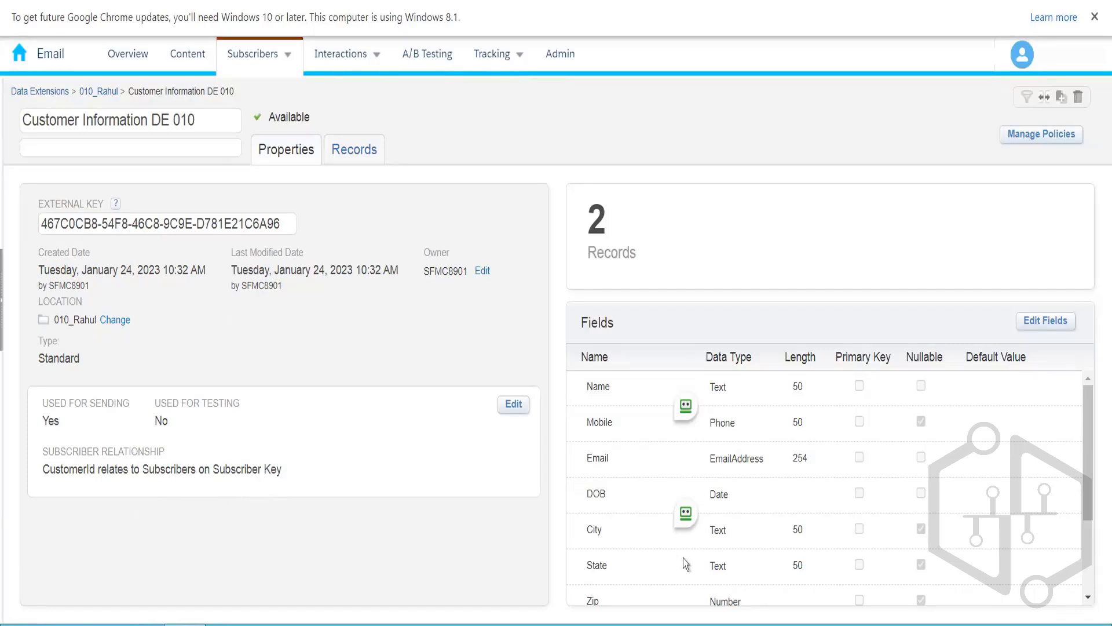
left_click_drag(1093, 472, 1093, 574)
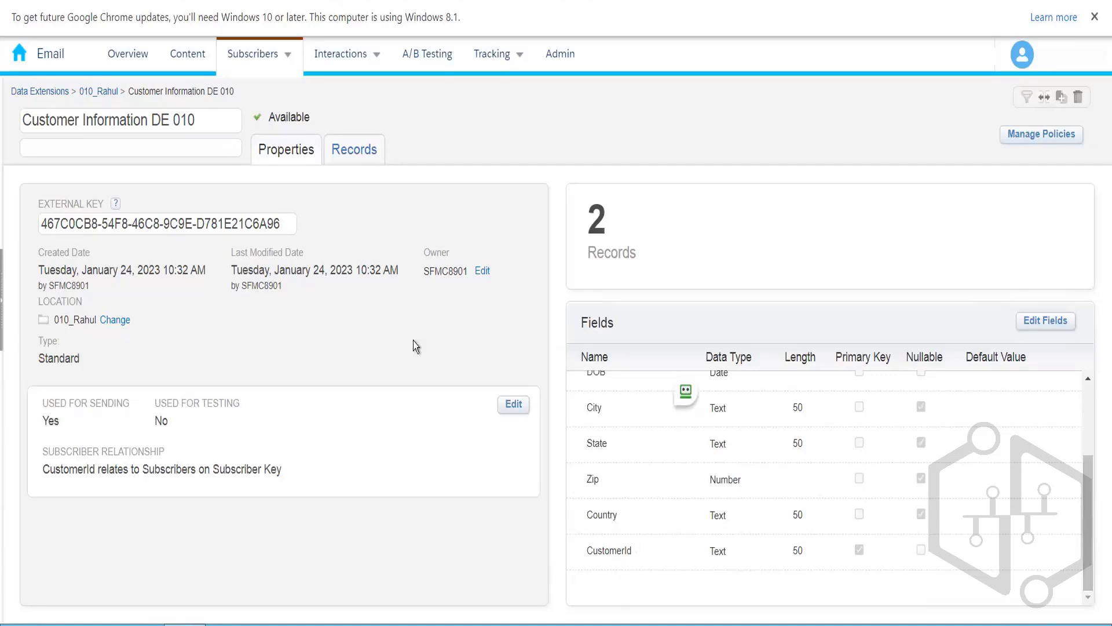
left_click(354, 150)
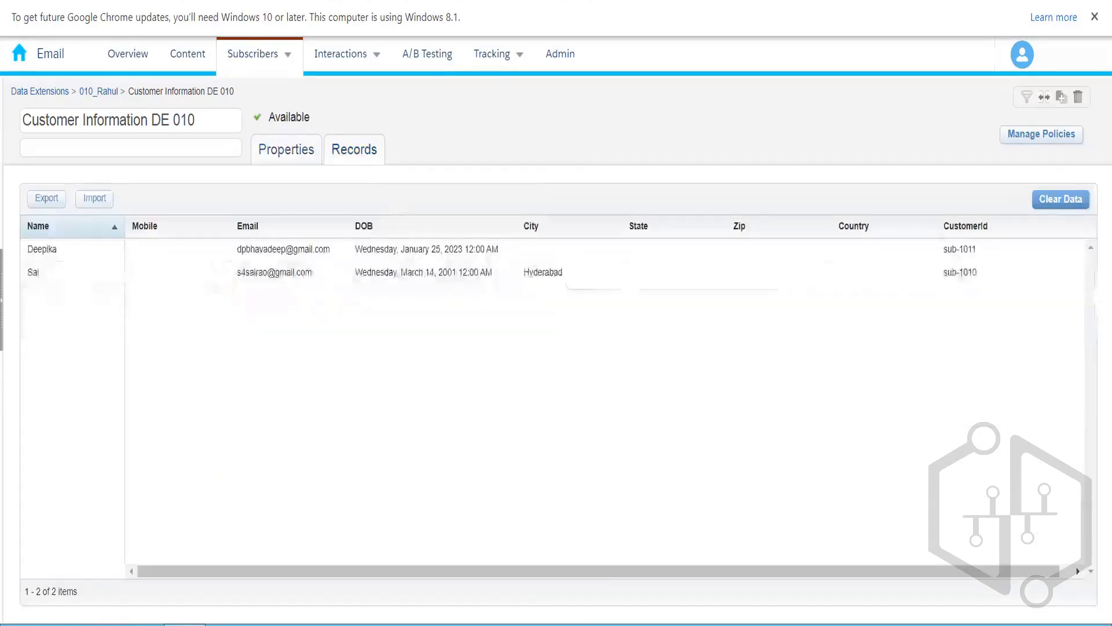
left_click_drag(607, 572, 802, 562)
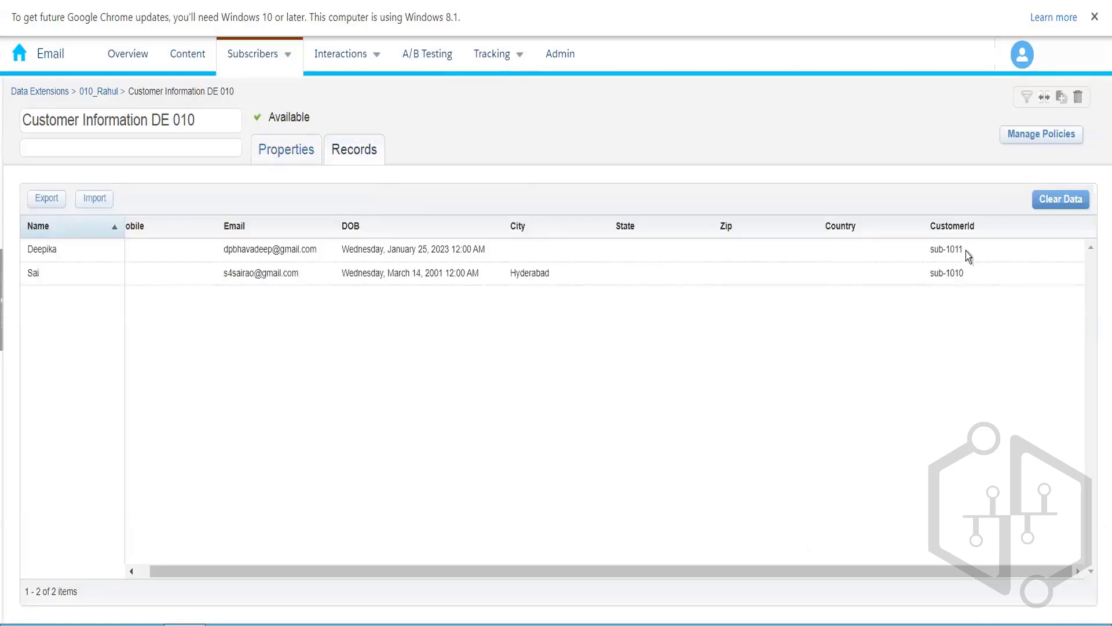
left_click(270, 160)
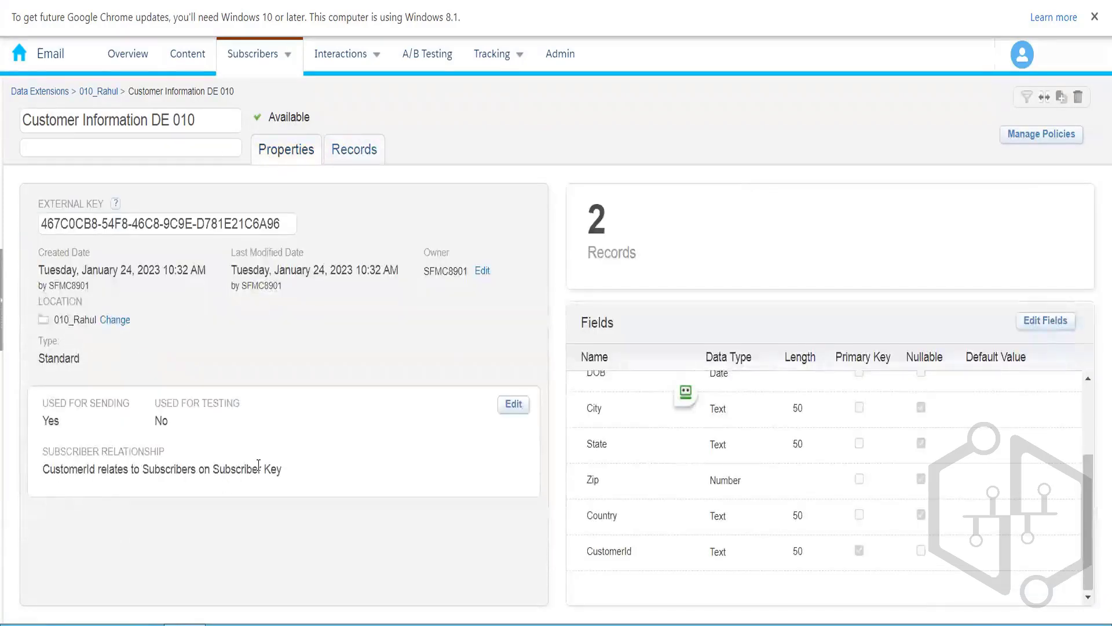
left_click(359, 151)
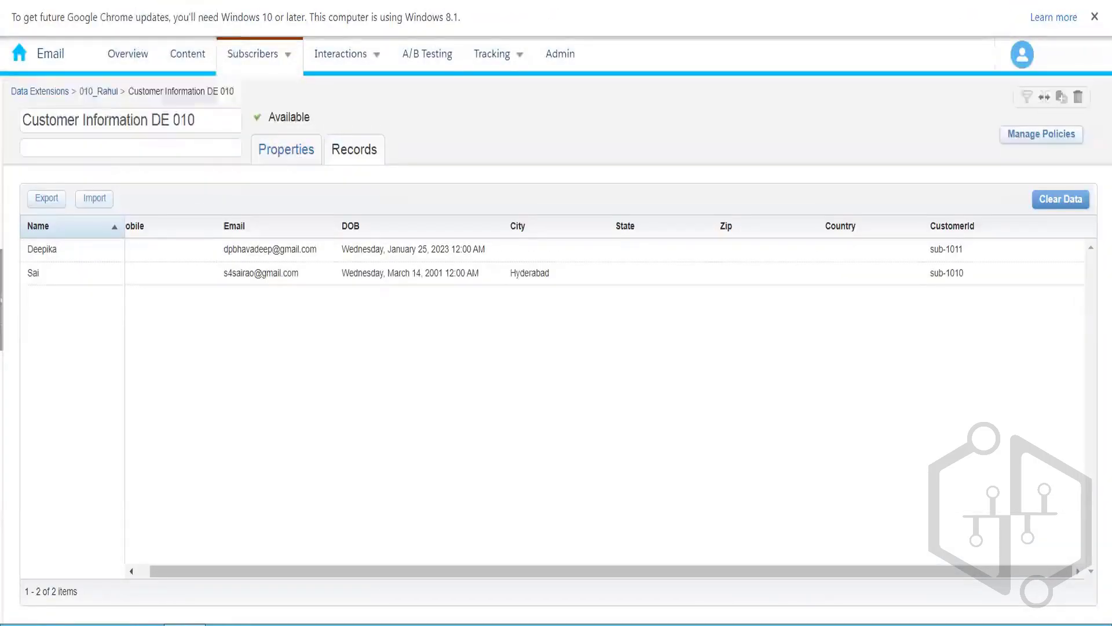
Step: Duplicate the browser tab, copy the first record's email address, and open All Subscribers
right_click(72, 1)
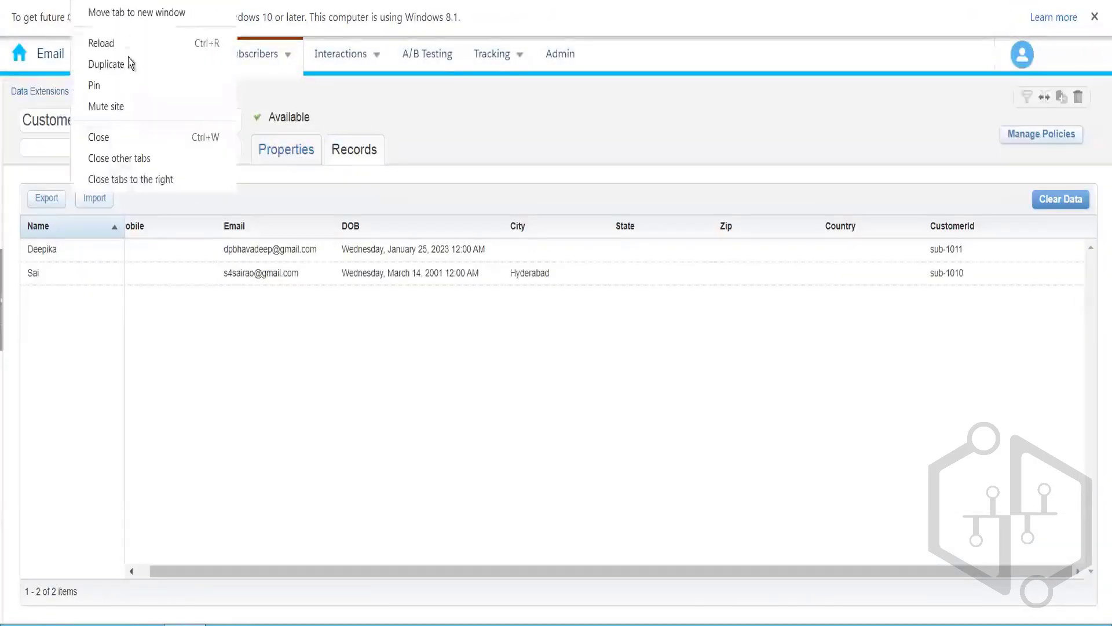
left_click(127, 64)
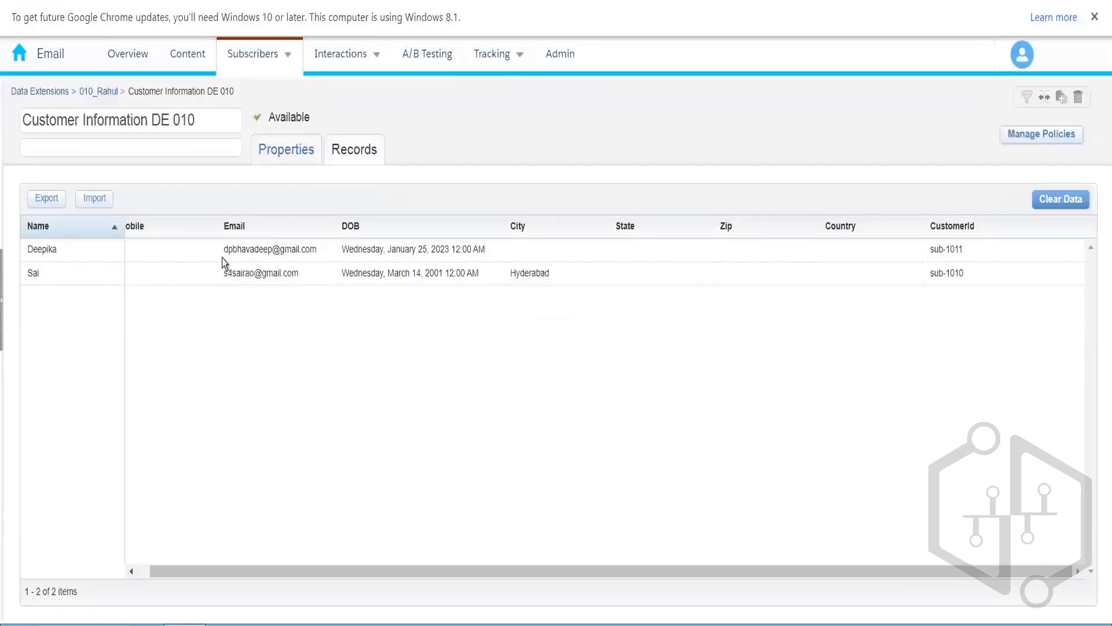
left_click_drag(319, 252, 234, 256)
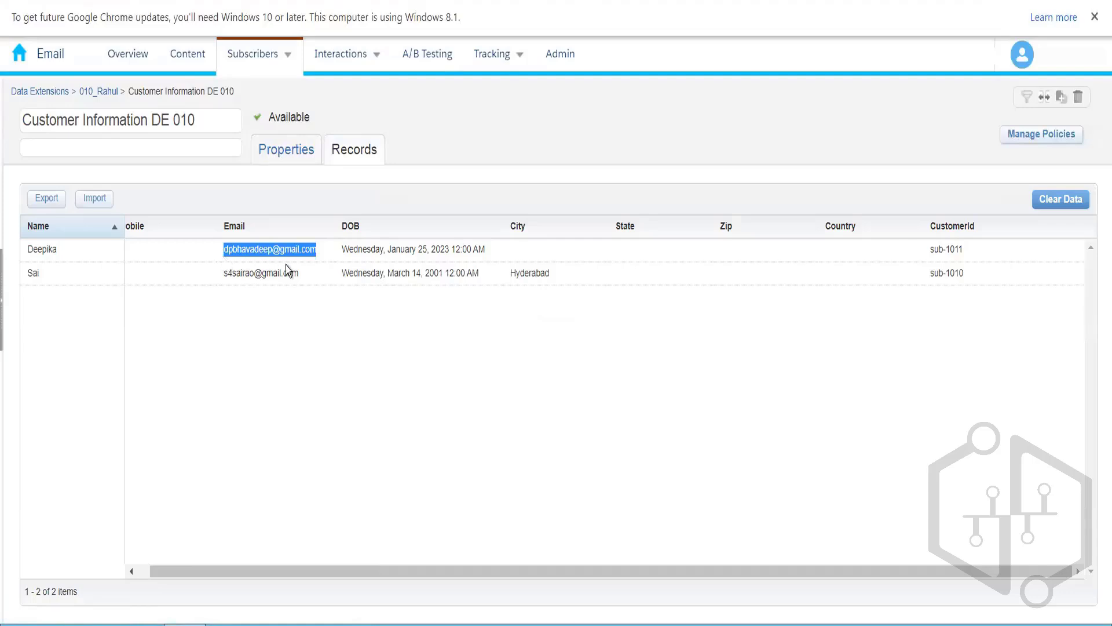
key("F5")
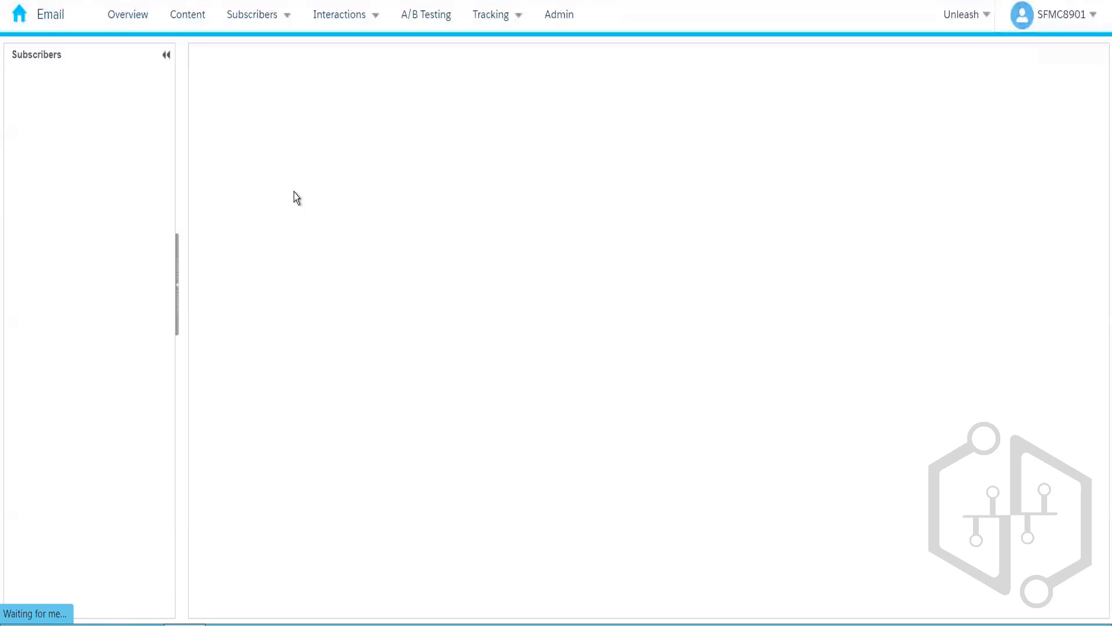
left_click(245, 19)
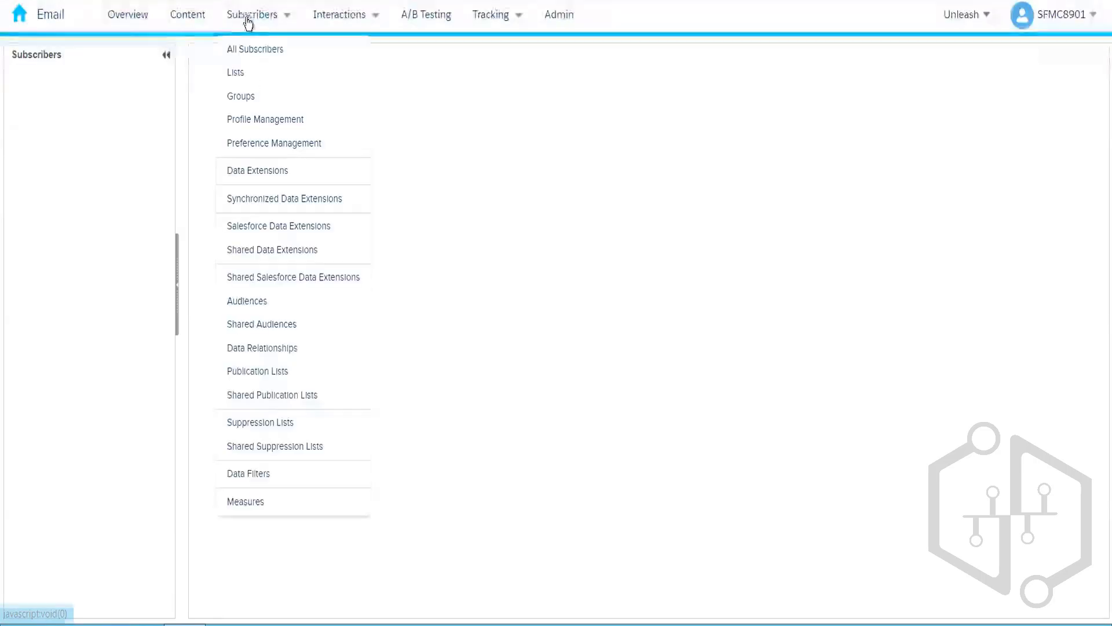
left_click(273, 58)
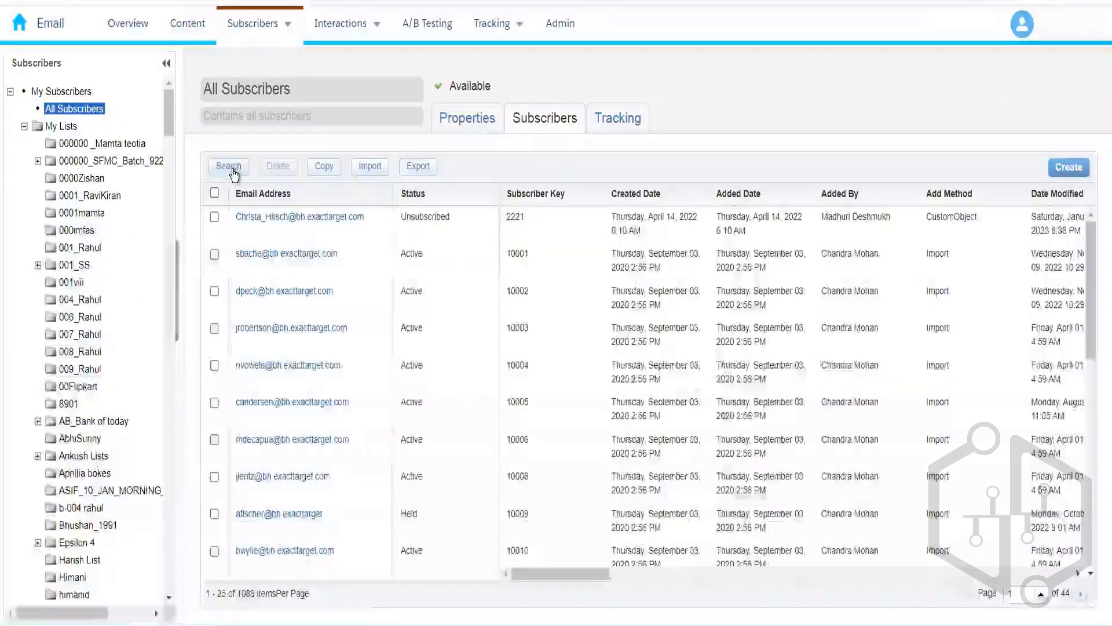
Step: Search subscribers for the contact's pasted e-mail address, then return to Customer Information DE 010 records
left_click(233, 168)
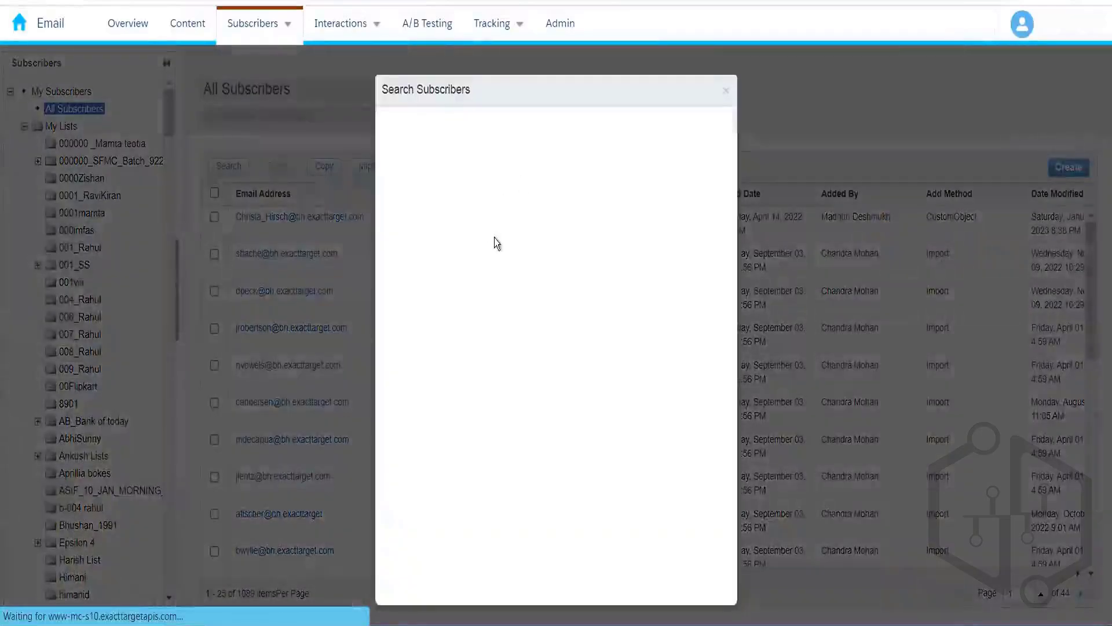
left_click(517, 212)
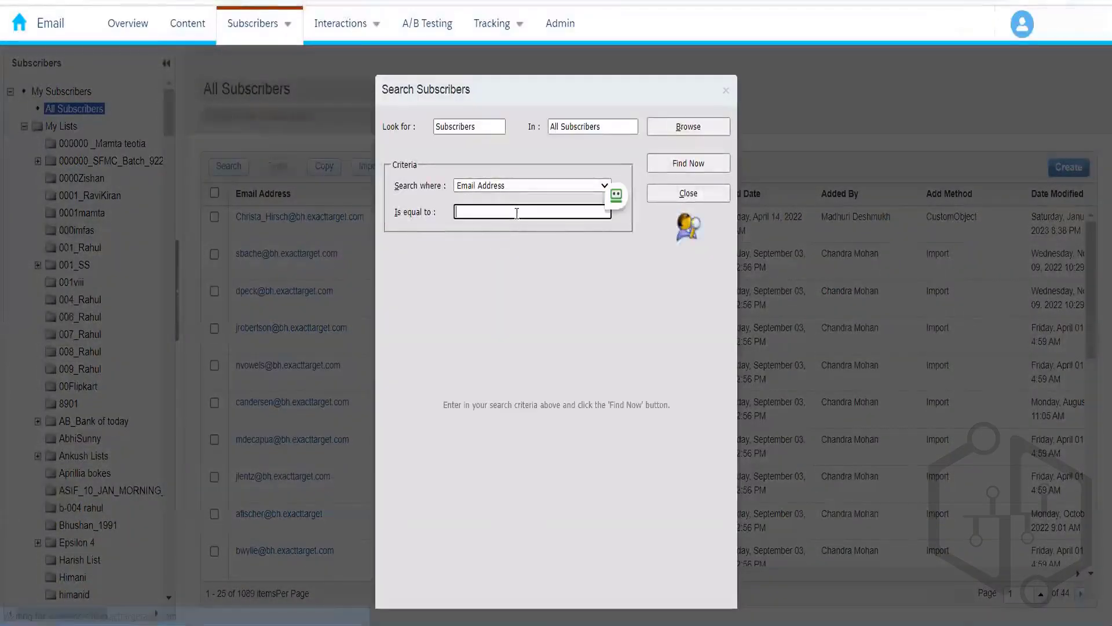
key("ctrl+v")
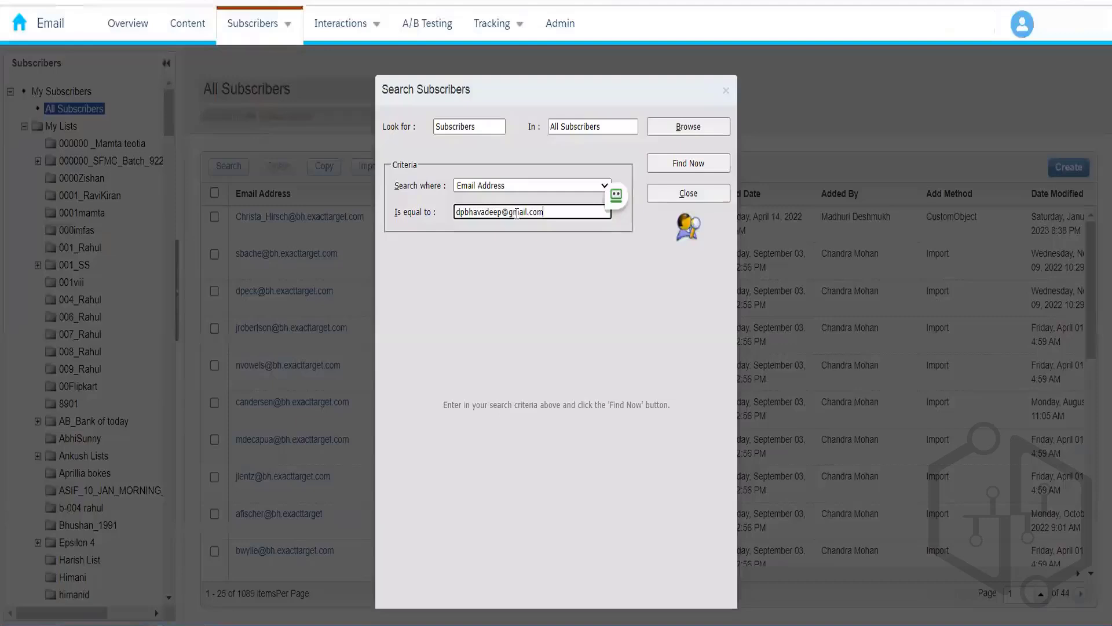
left_click(568, 285)
left_click(683, 166)
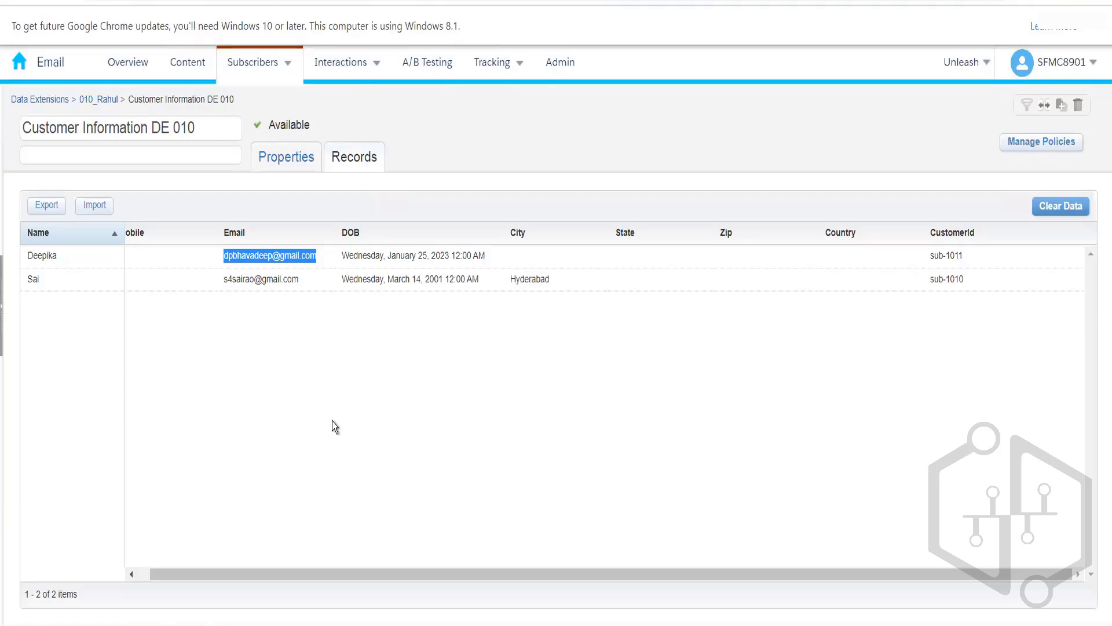
Step: View the Customer Information DE 010 properties and return to the Send Email audience step
left_click_drag(457, 569, 340, 559)
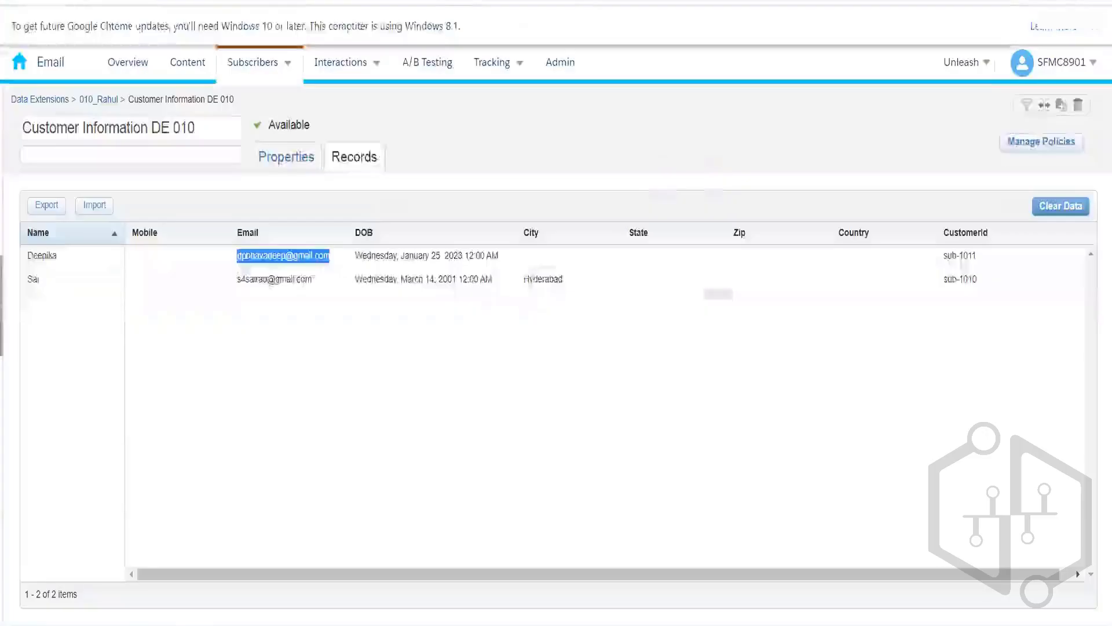
left_click(286, 165)
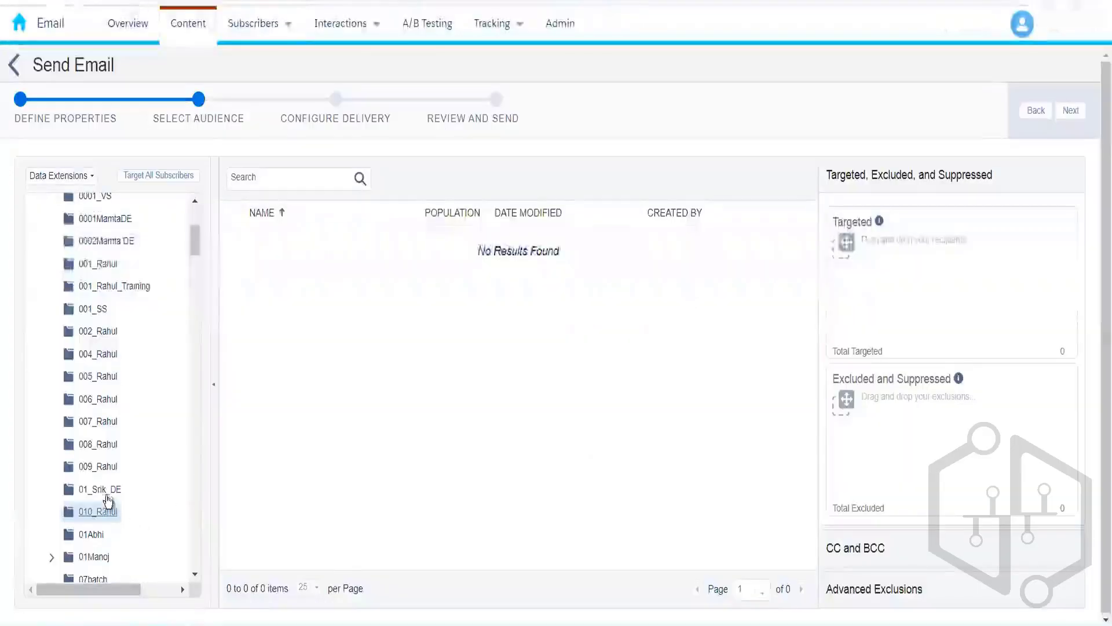
Step: Open the 010_Rahul folder and target Customer Information DE 010 as the send audience
left_click(116, 492)
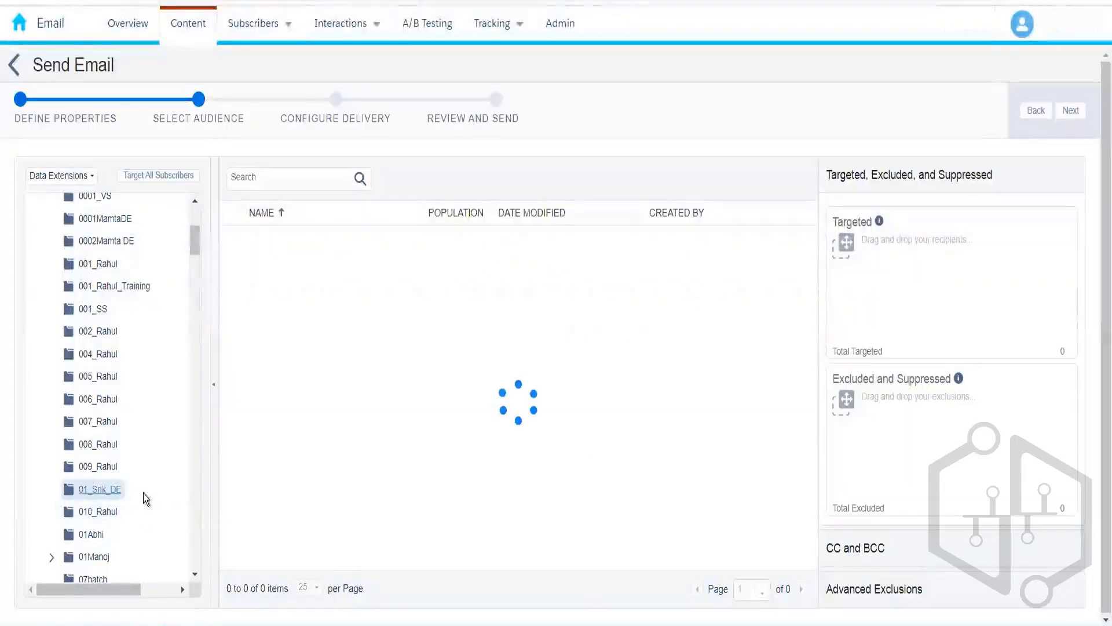
left_click(100, 513)
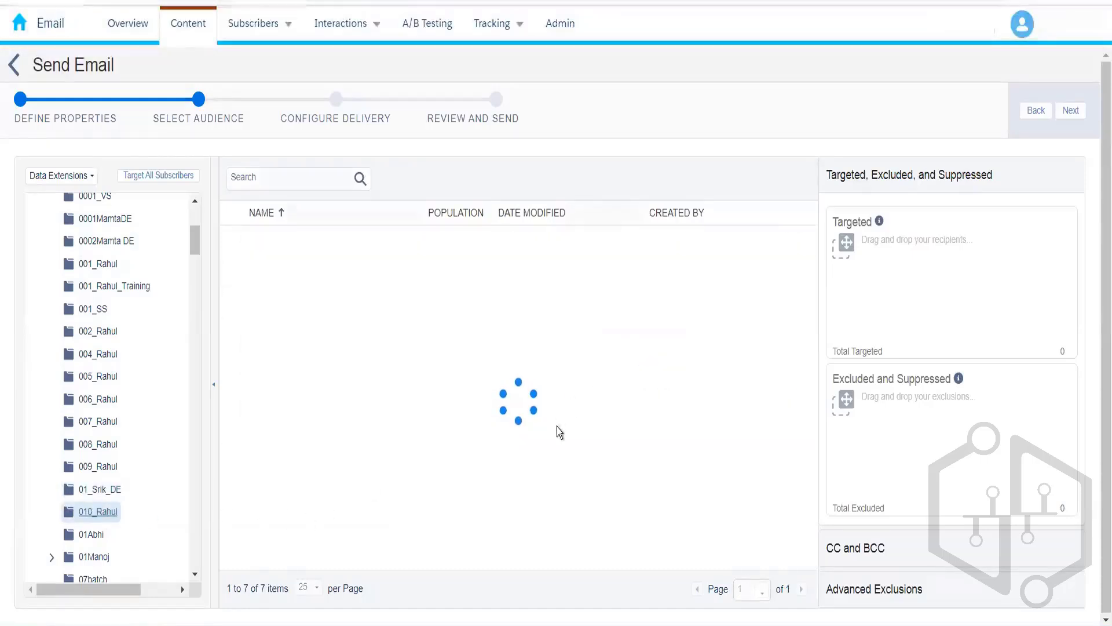
left_click(365, 241)
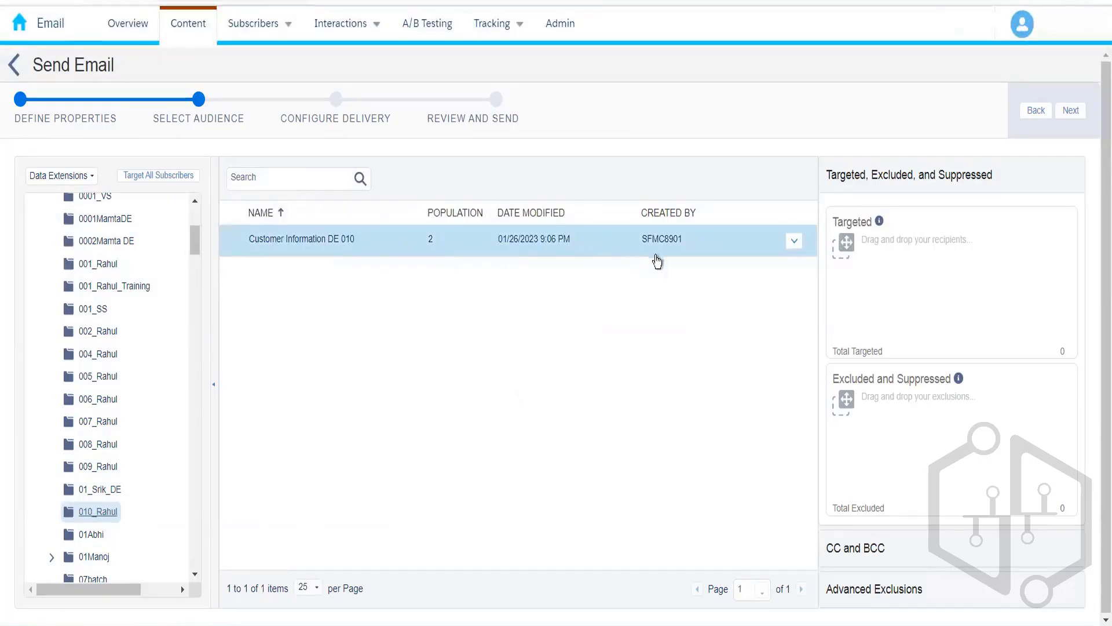
left_click_drag(701, 251, 904, 248)
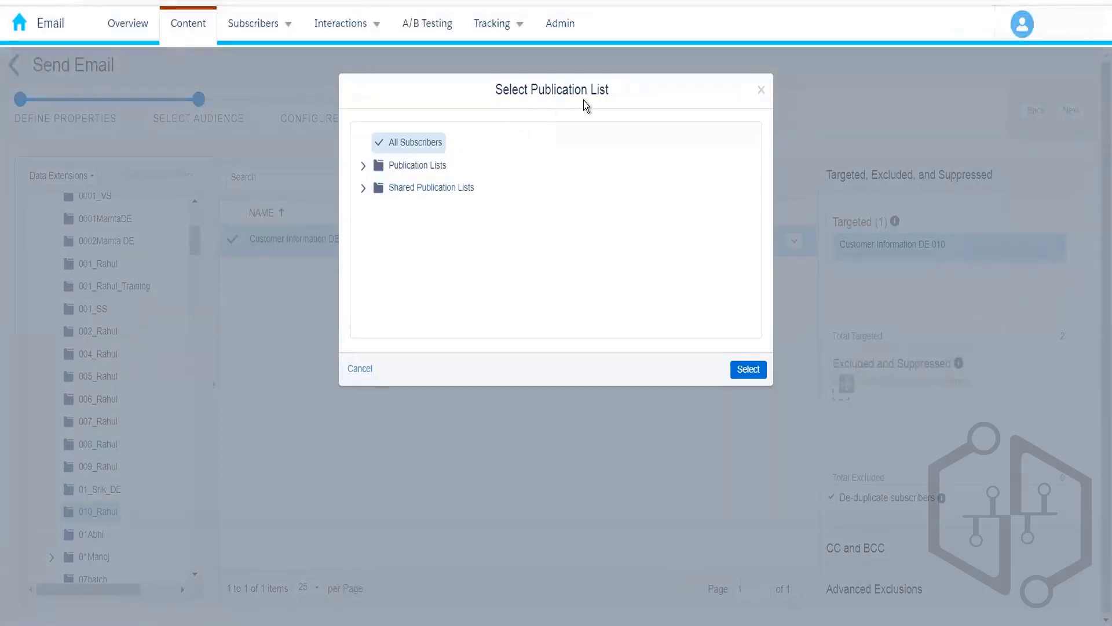
Step: Expand Publication Lists and close the subscriber search to get back to the publication list picker
left_click(367, 171)
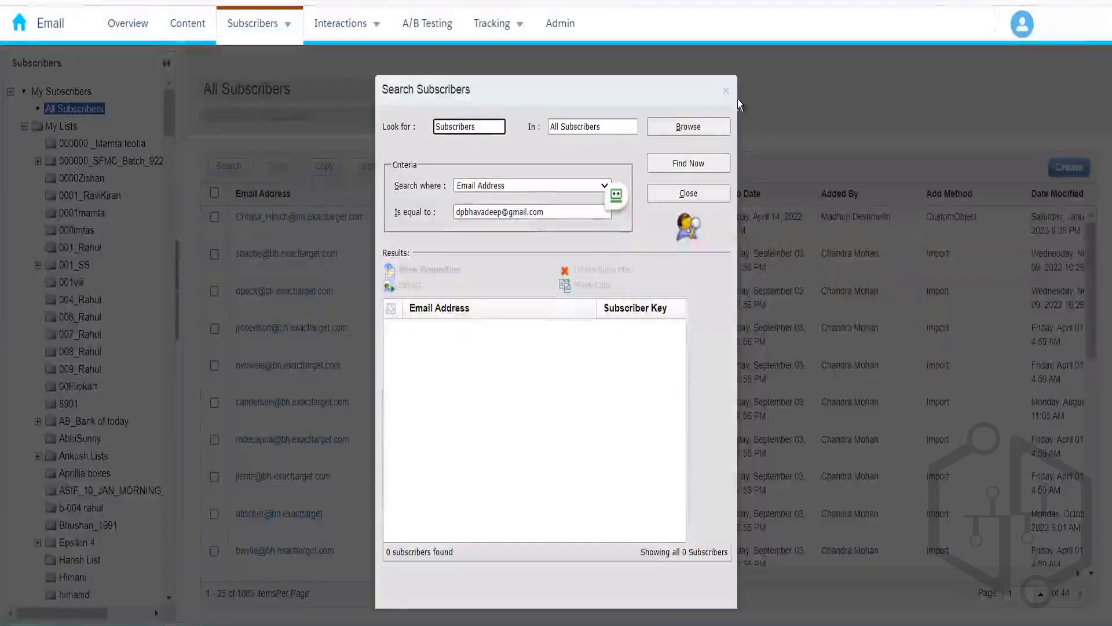
left_click(726, 91)
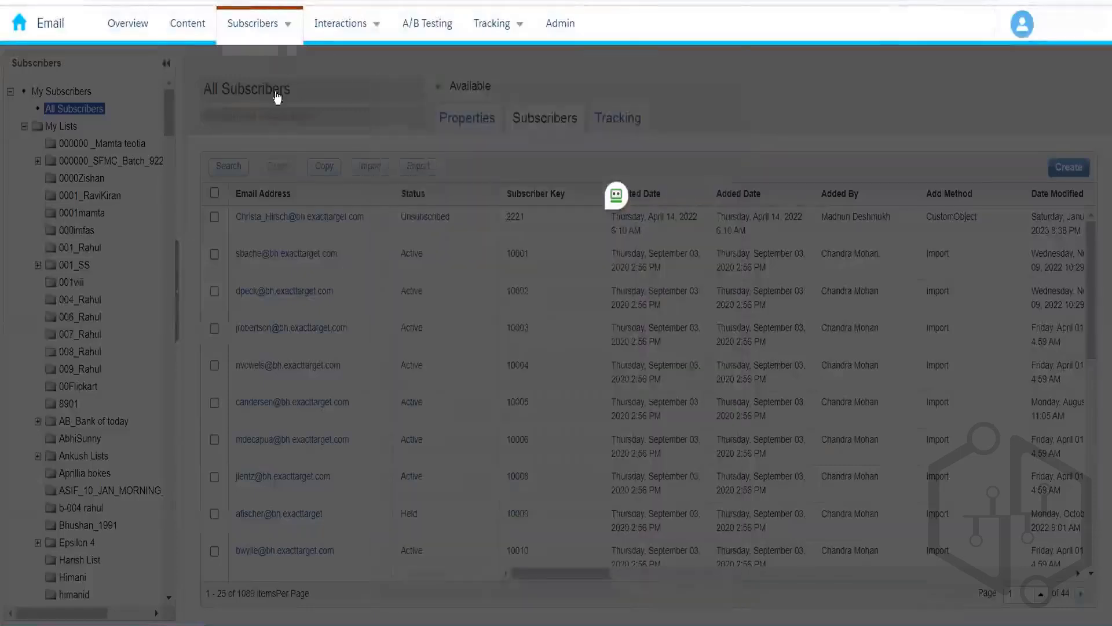
left_click(272, 25)
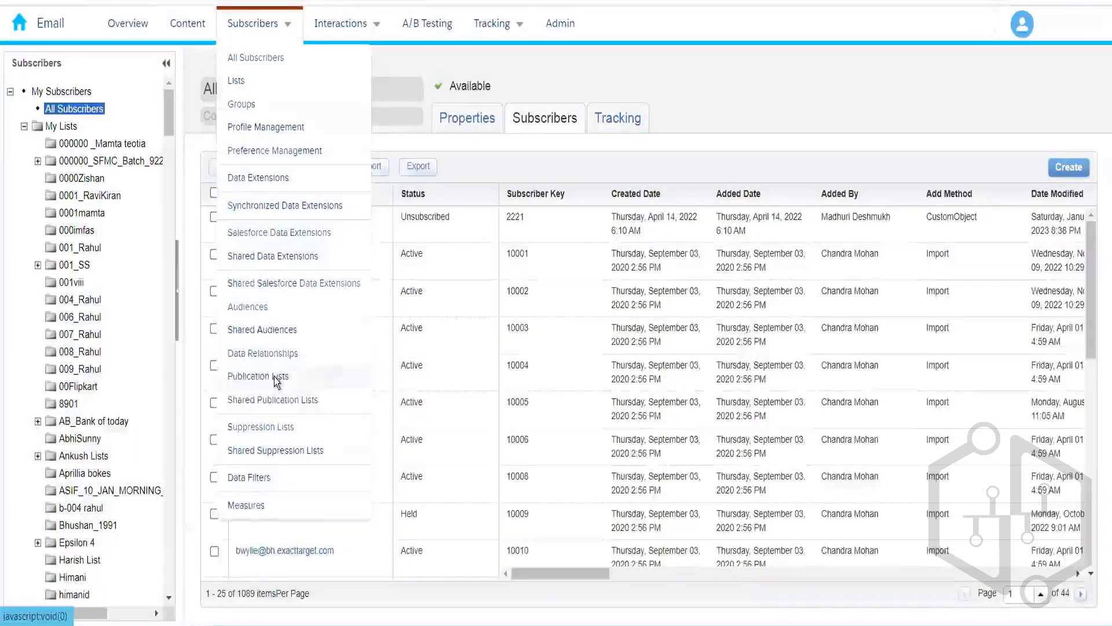
left_click_drag(168, 132, 172, 271)
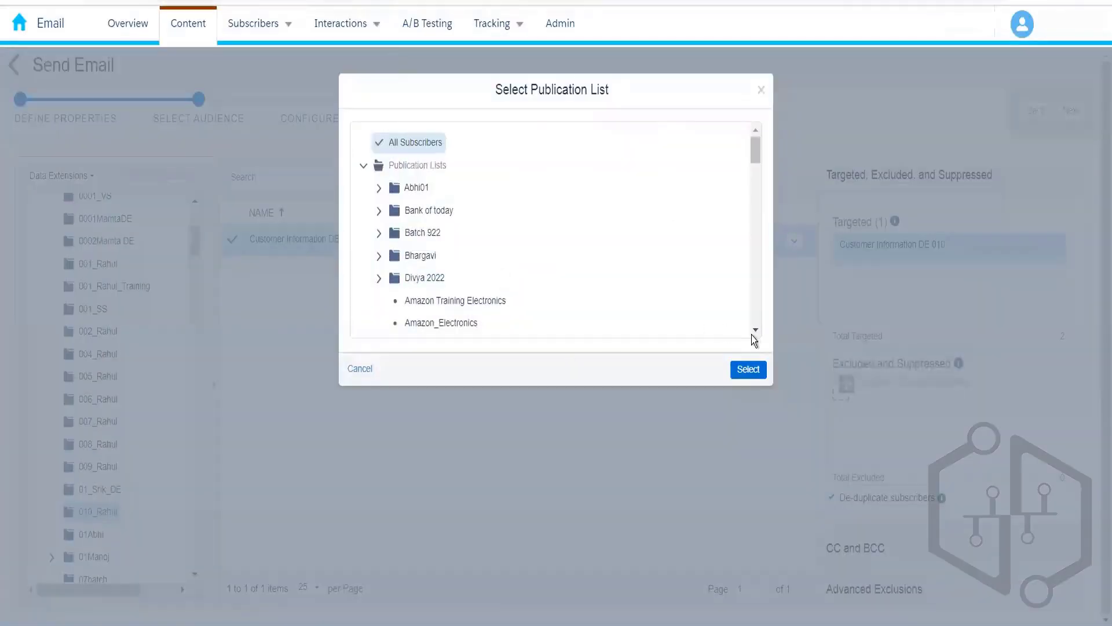
Step: Select Amazon_Electronics as the publication list and confirm the choice
scroll(756, 334, "down", 1)
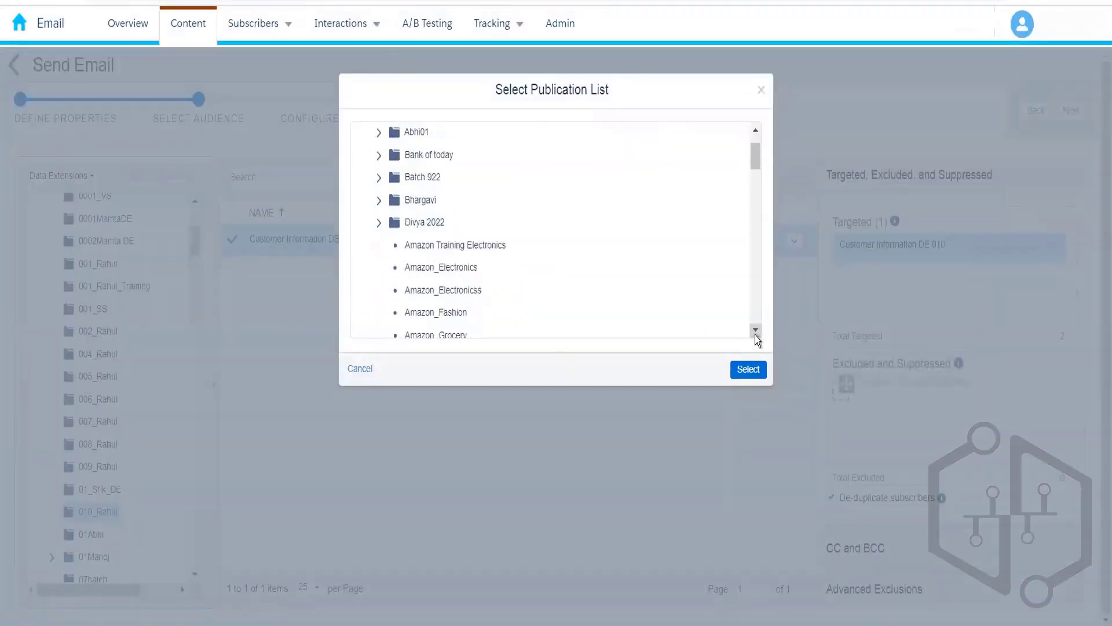
left_click(459, 272)
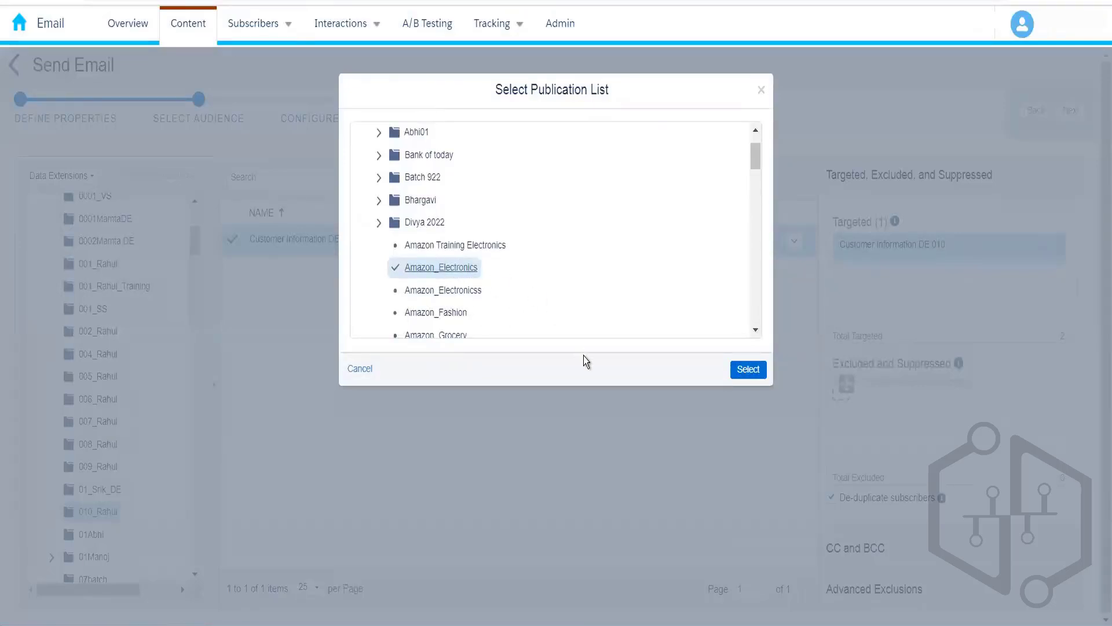
left_click(752, 377)
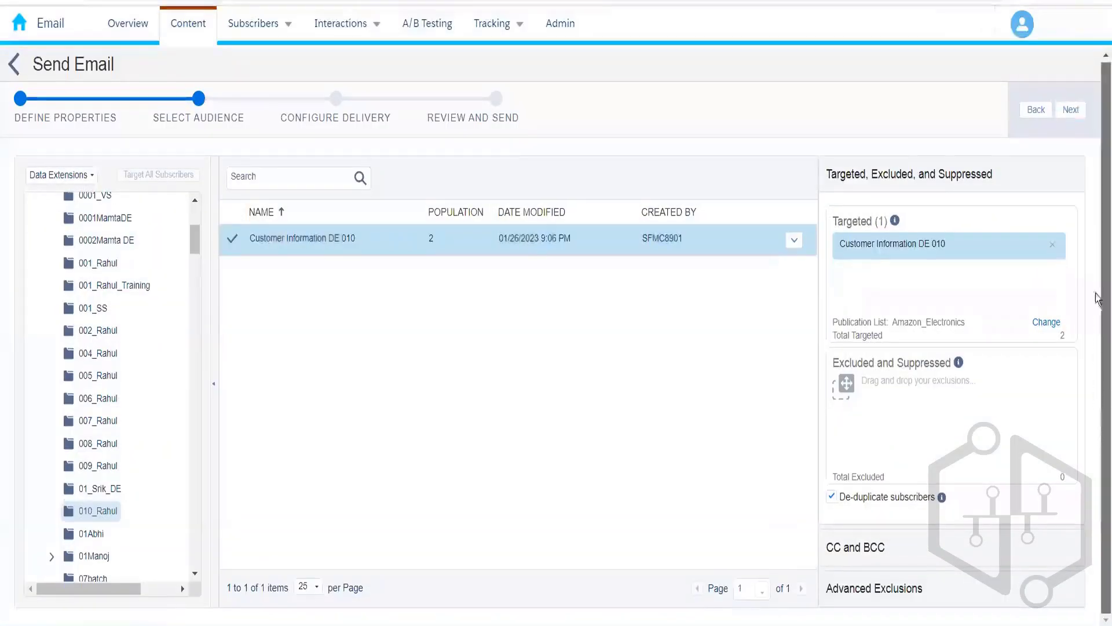
Step: Review the CC/BCC and Advanced Exclusions options on the audience step, then advance to Configure Delivery
left_click(1072, 111)
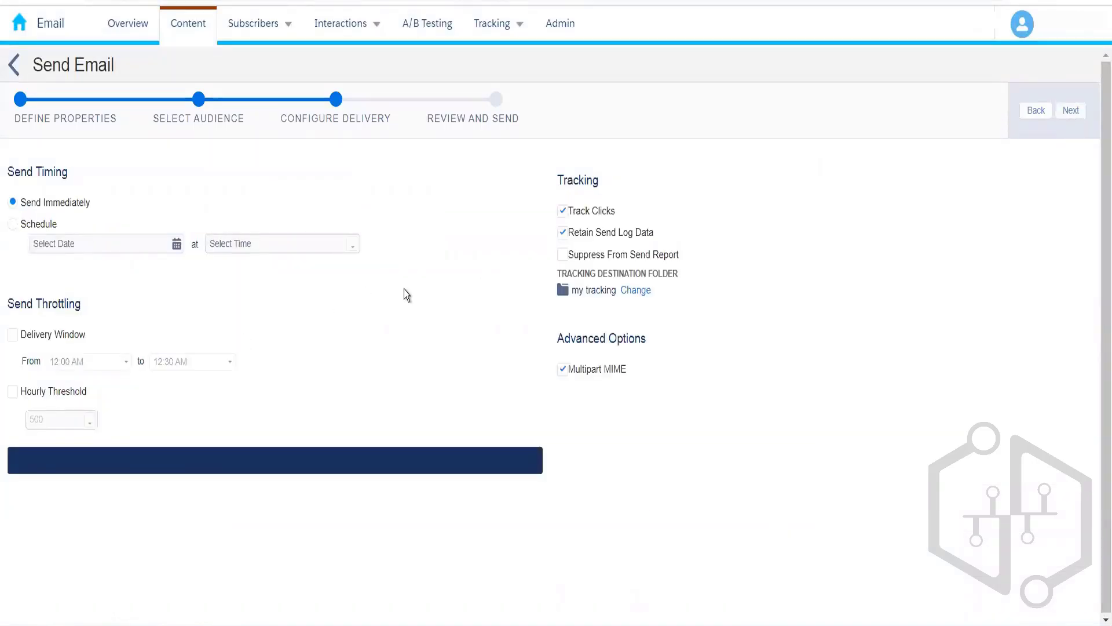
left_click(200, 120)
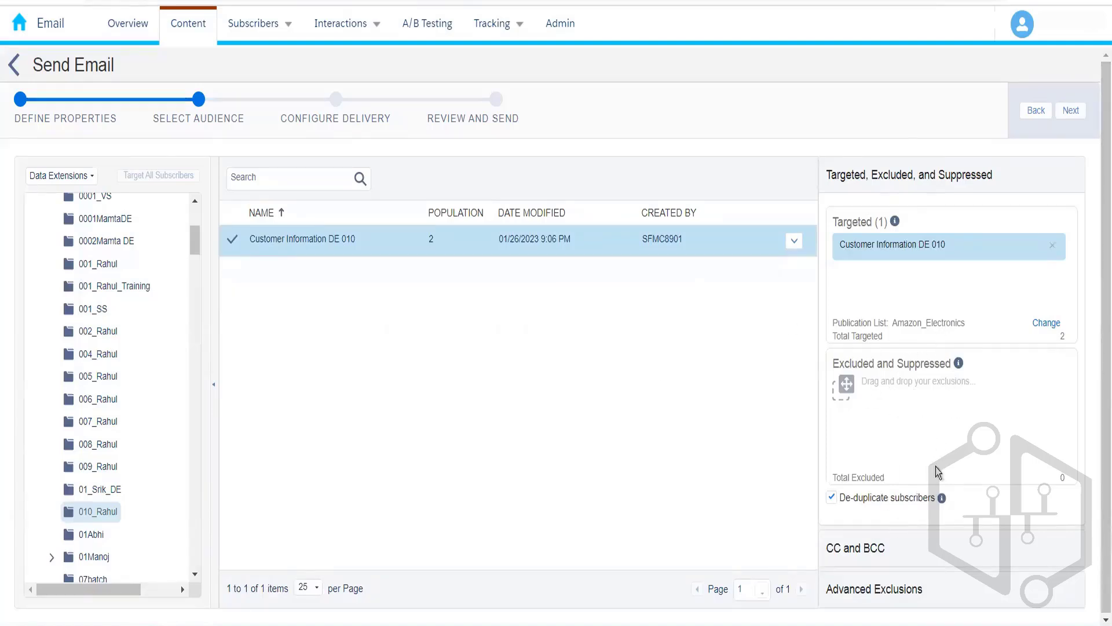
left_click(950, 553)
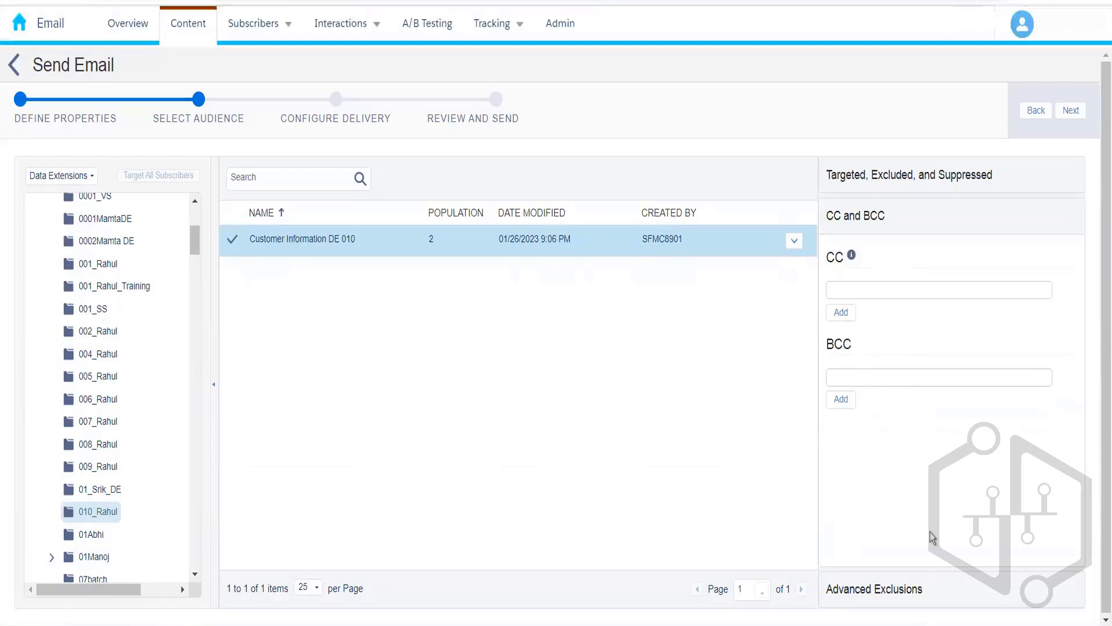
left_click(925, 604)
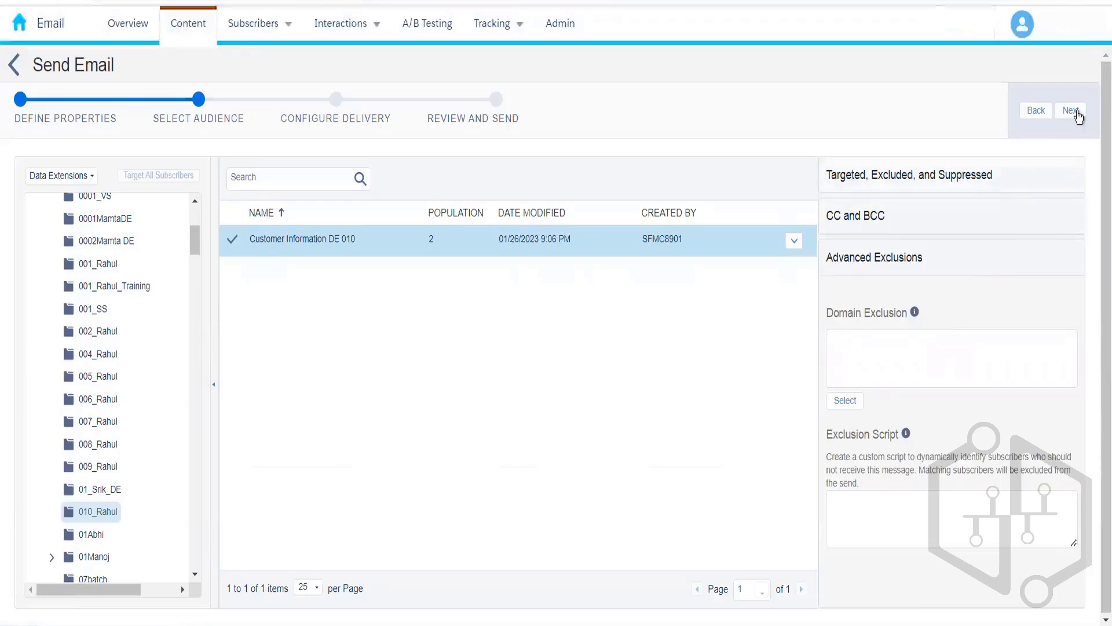
left_click(1070, 111)
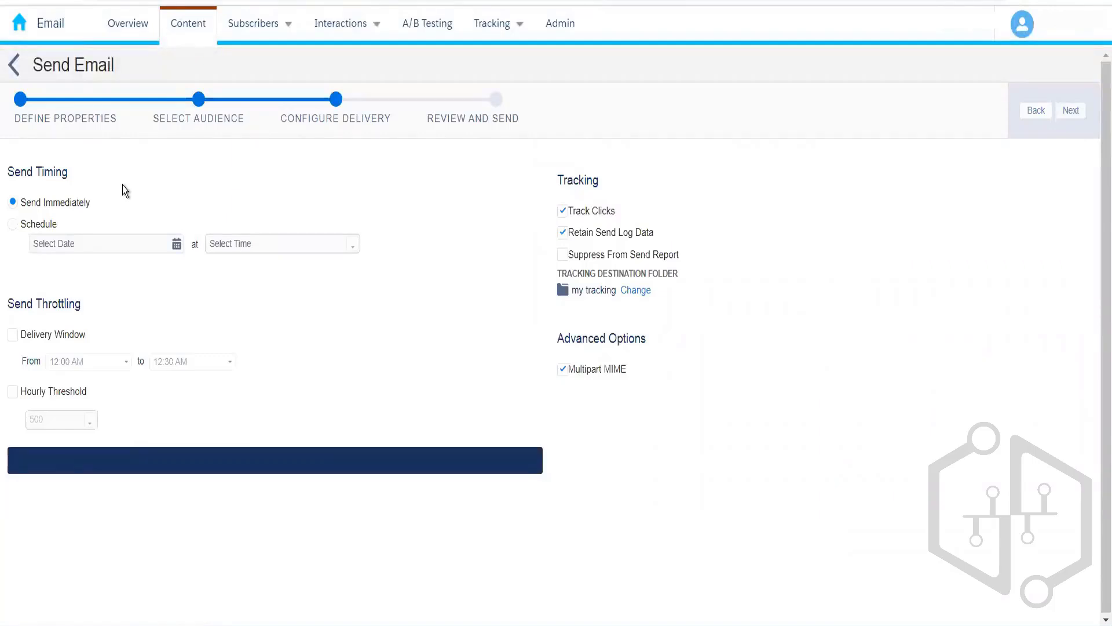
left_click(12, 224)
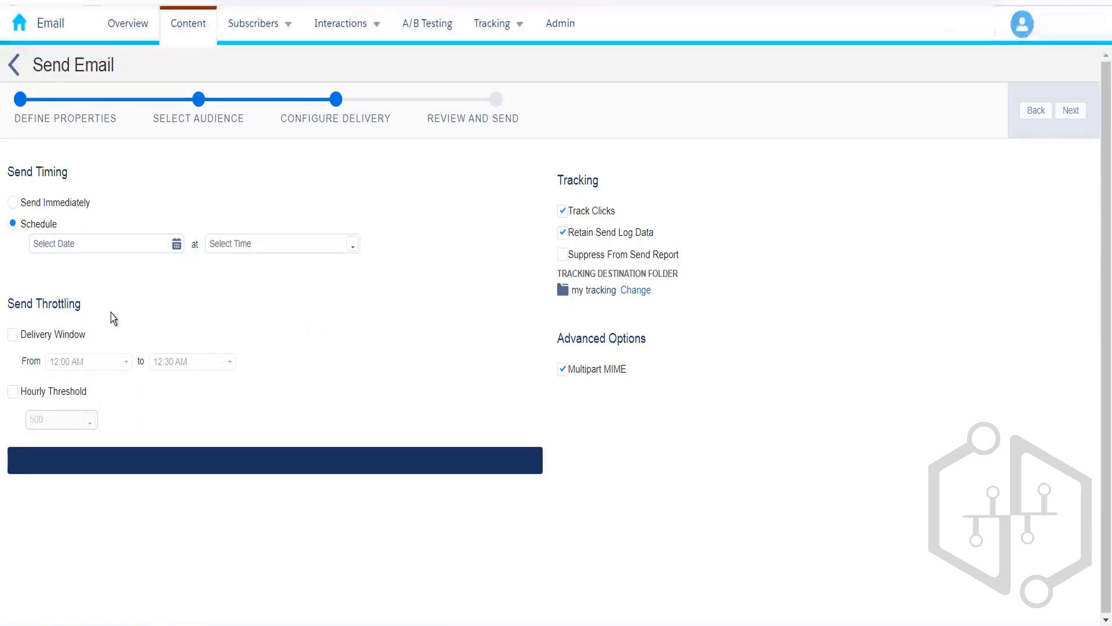
left_click(13, 203)
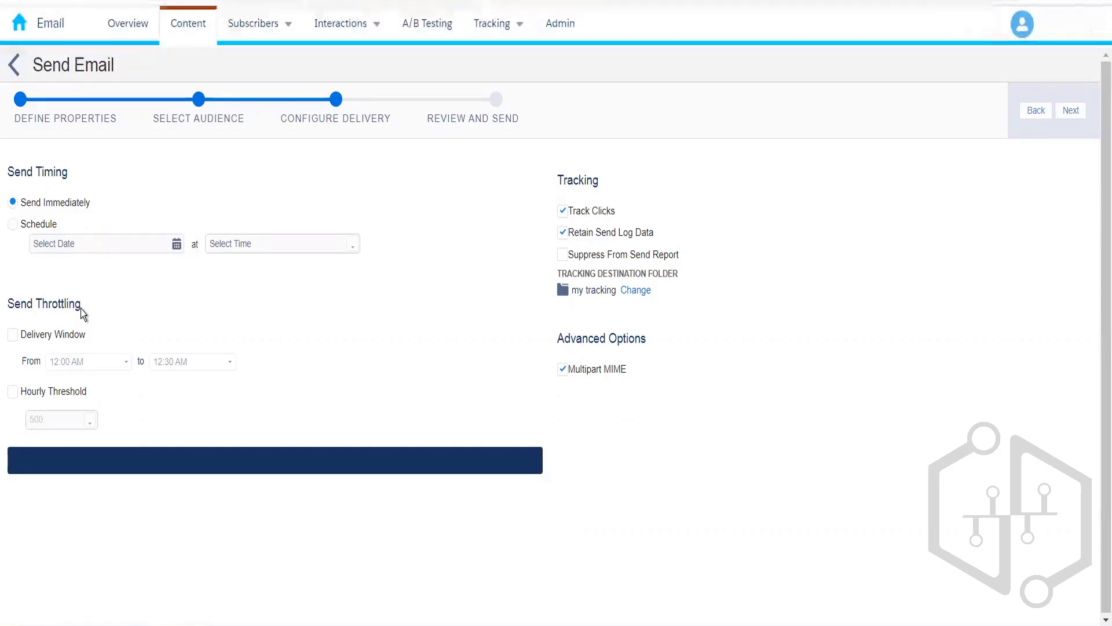
Step: Enable an hourly send threshold of 10,000
left_click(21, 394)
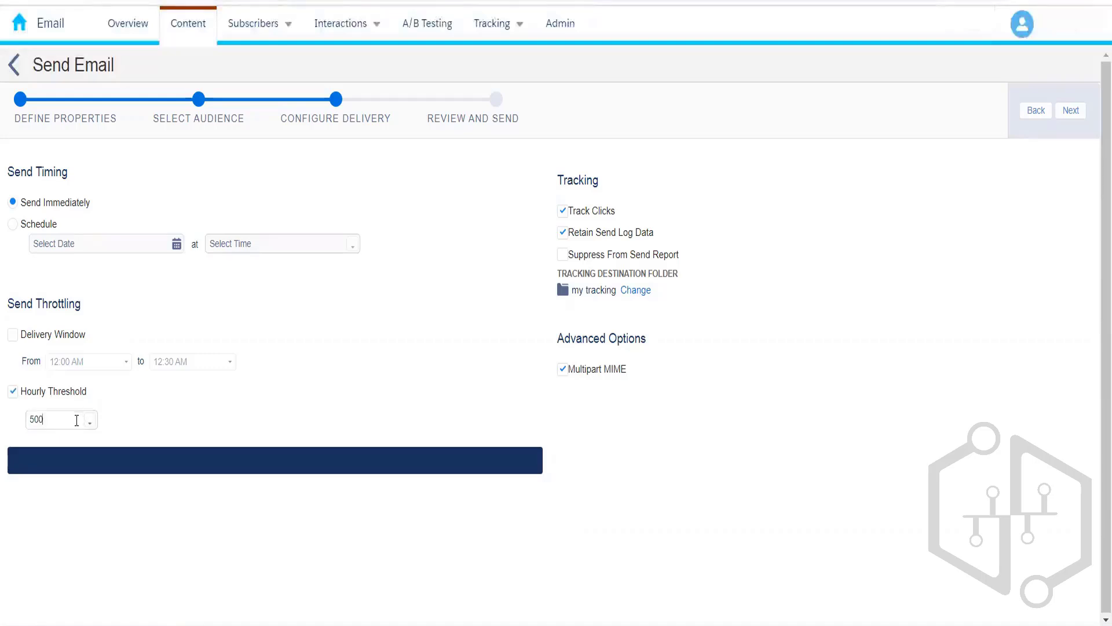
left_click(92, 428)
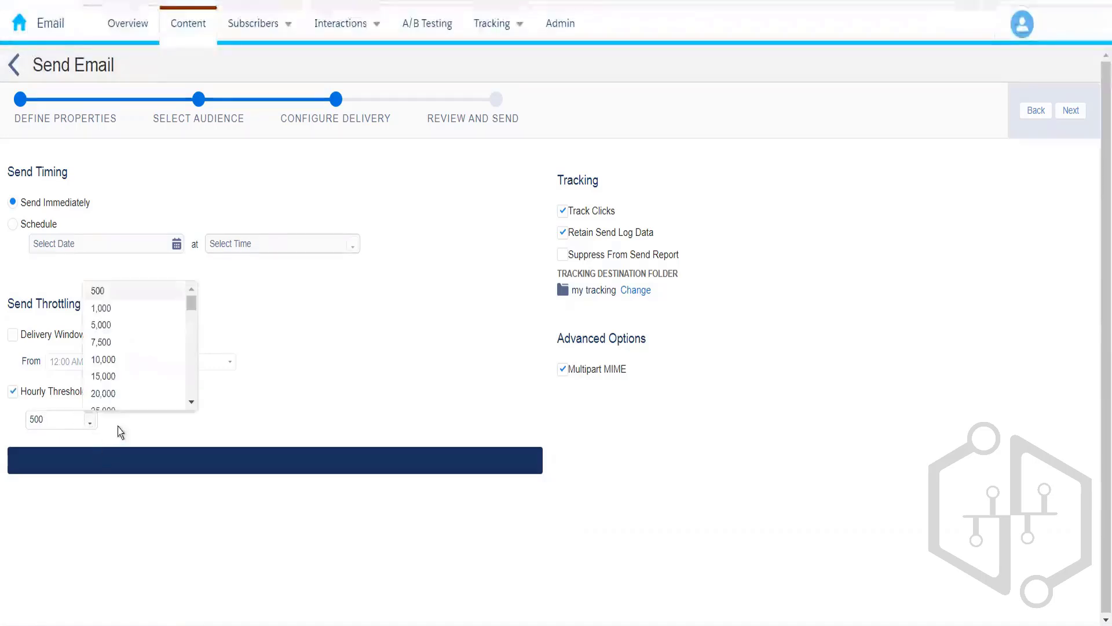
left_click(116, 360)
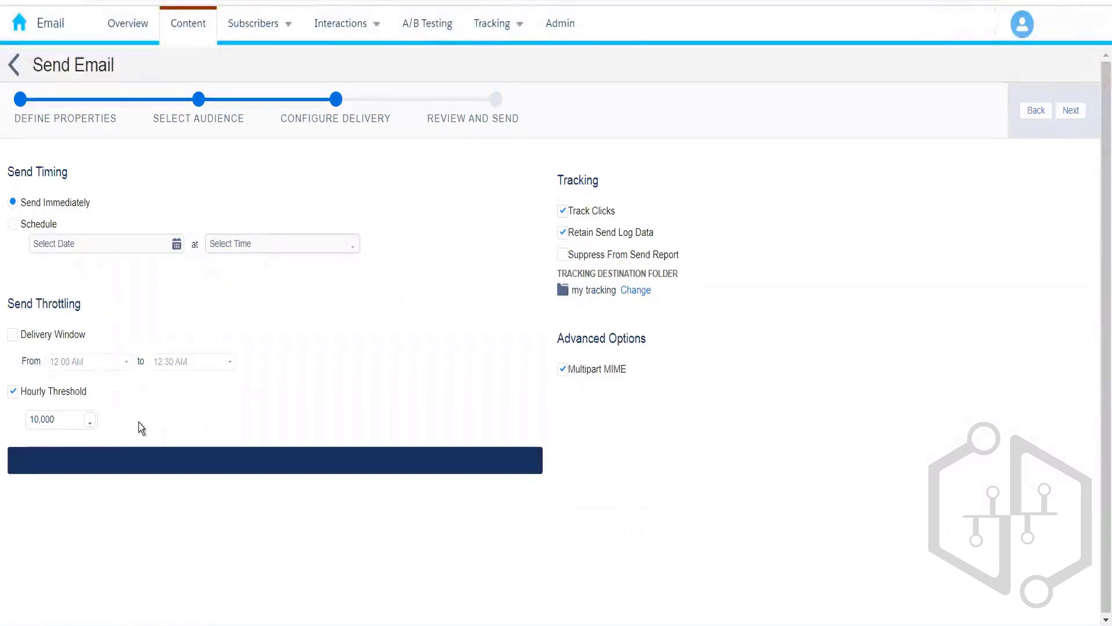
left_click_drag(137, 422, 190, 332)
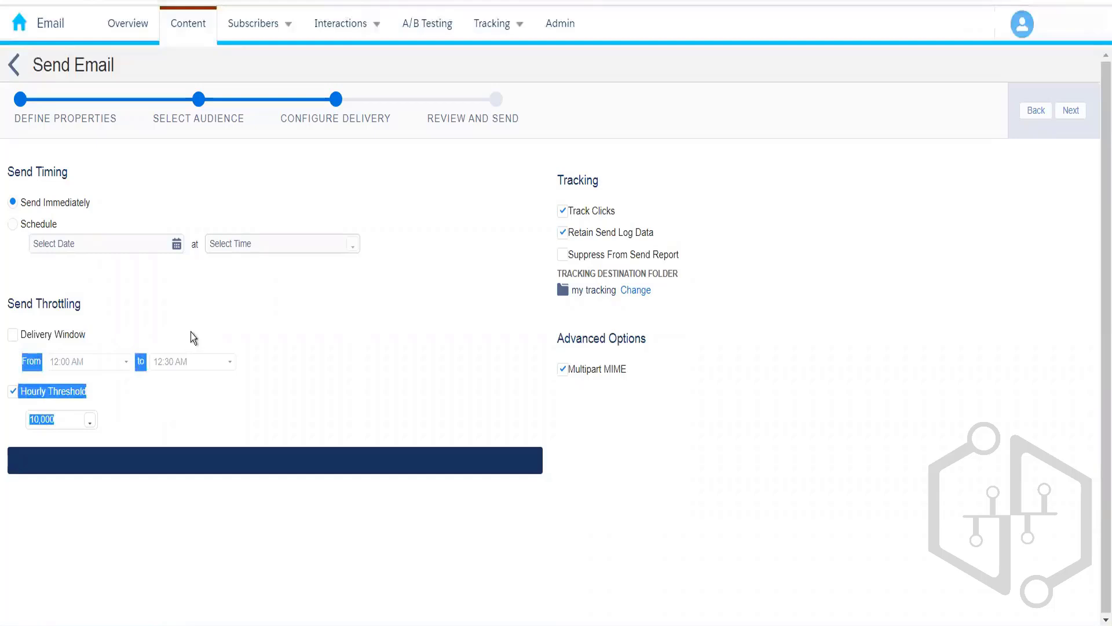
Step: Enable a delivery window running from 11:00 AM to 8:00 PM
left_click(12, 335)
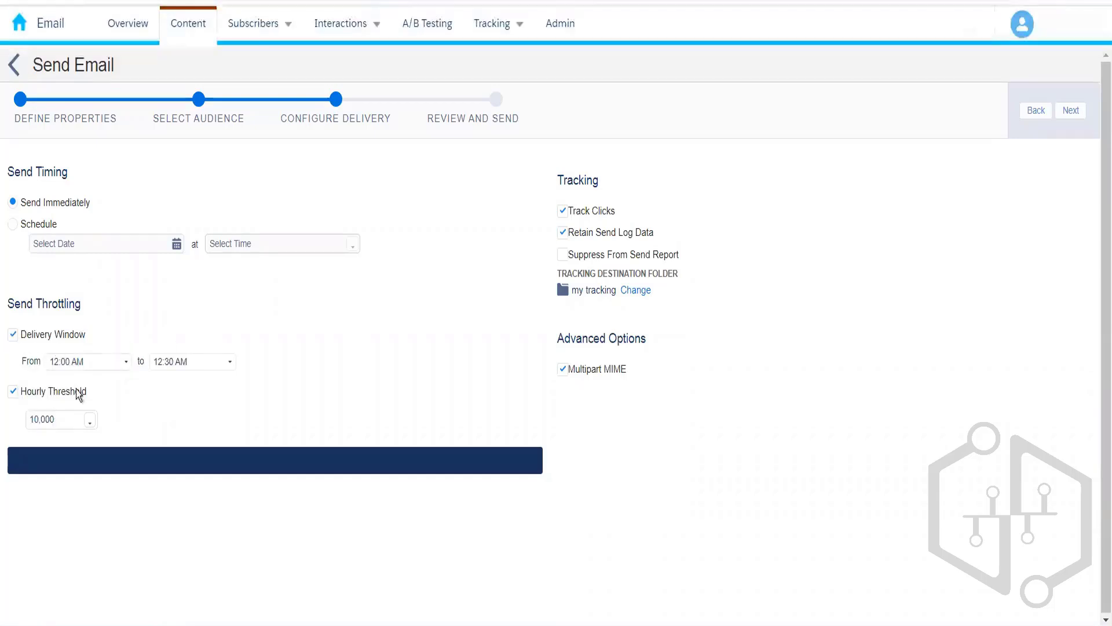
left_click(125, 365)
scroll(123, 409, "down", 2)
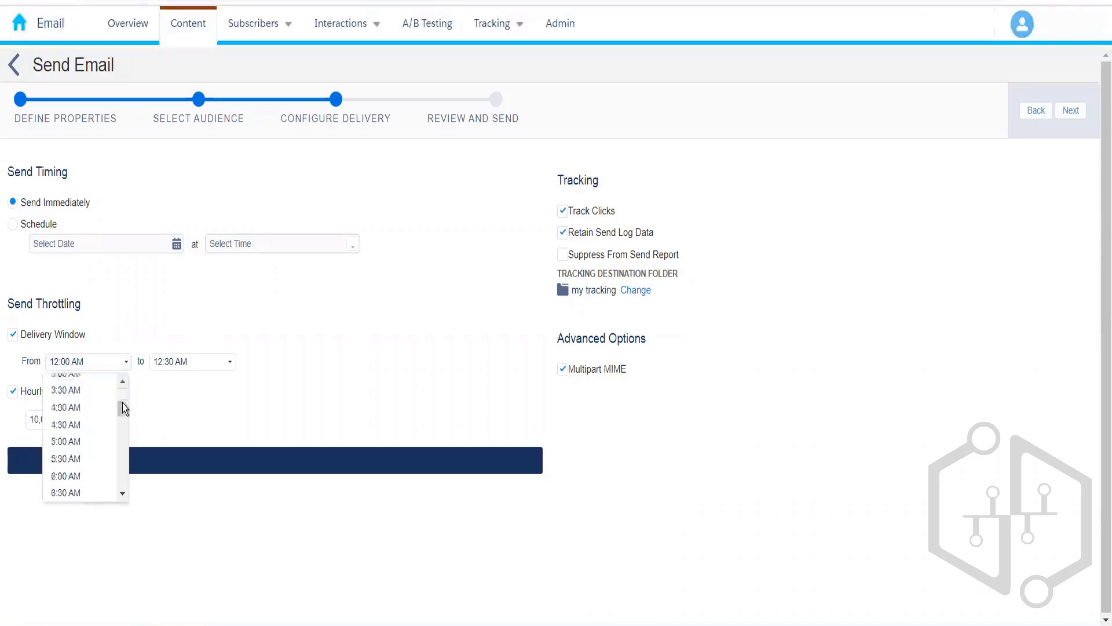
left_click_drag(123, 410, 123, 436)
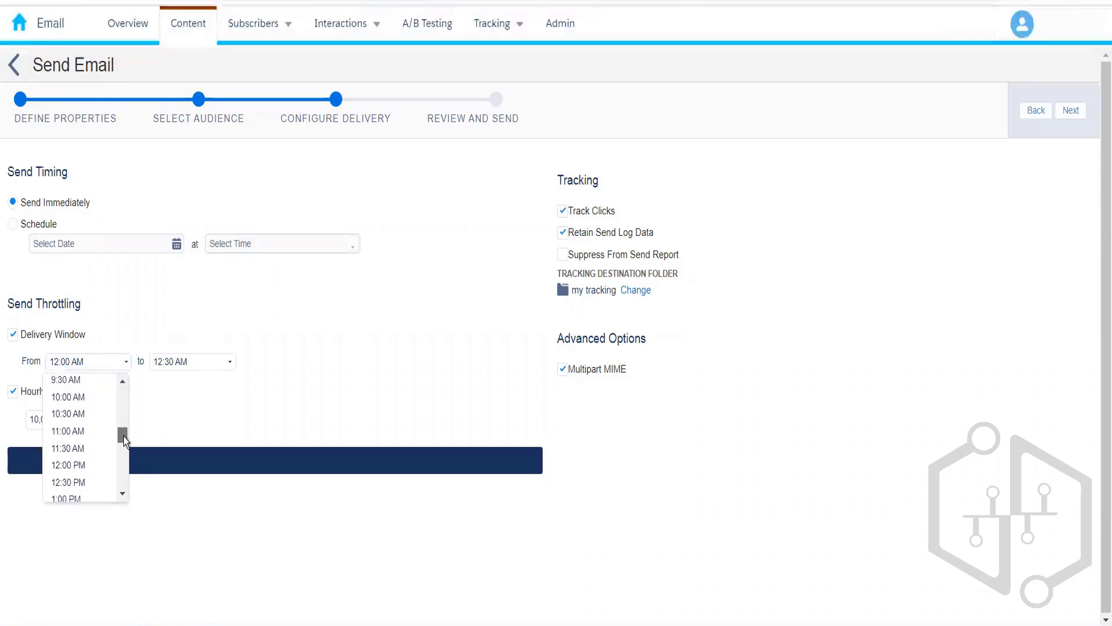
left_click(85, 432)
left_click(226, 364)
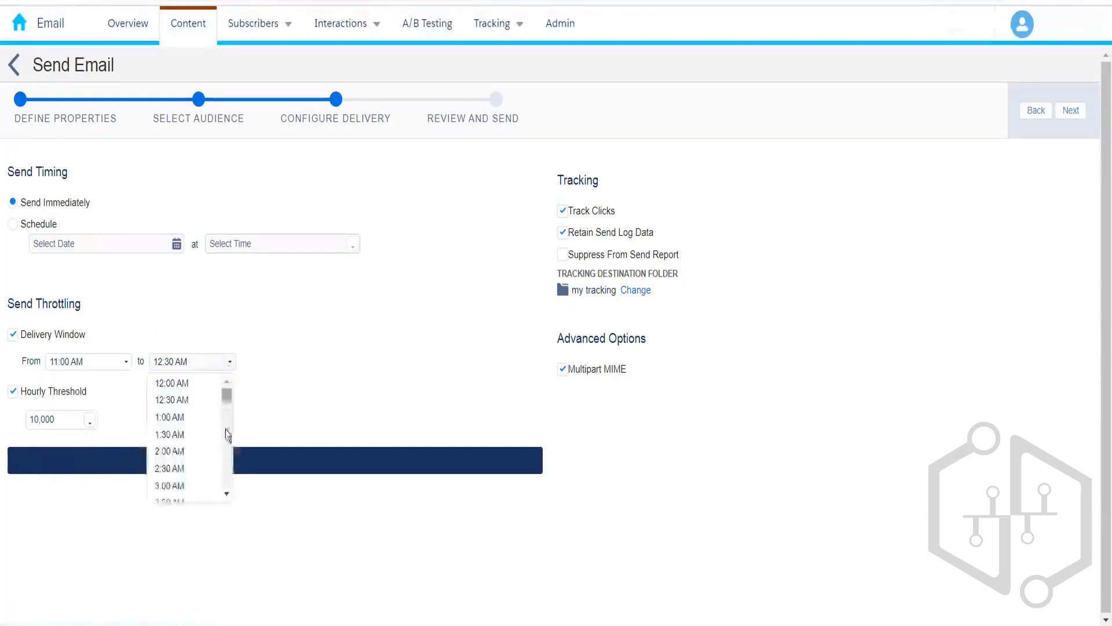
left_click_drag(224, 399, 225, 472)
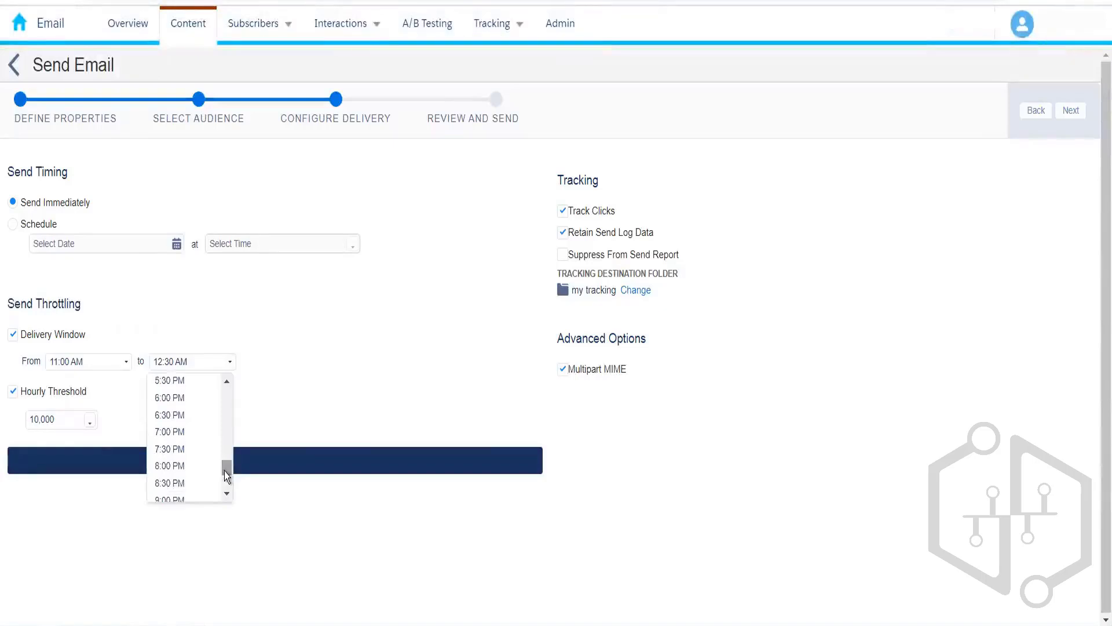
left_click(174, 468)
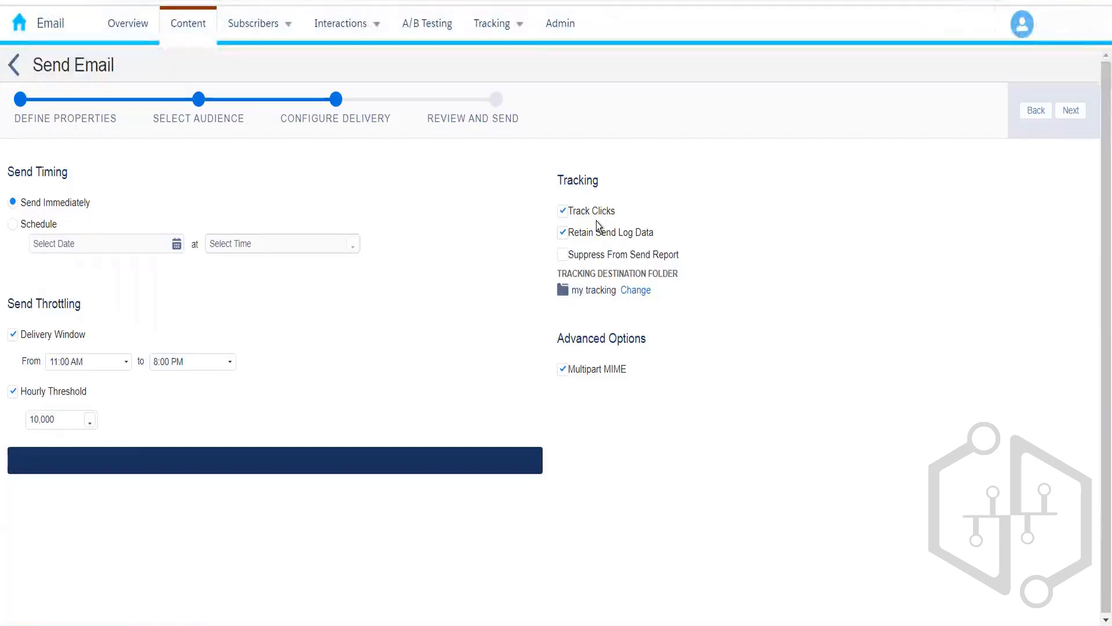
Step: Keep Retain Send Log Data and Track Clicks on; turn off the delivery window and hourly threshold
left_click(560, 231)
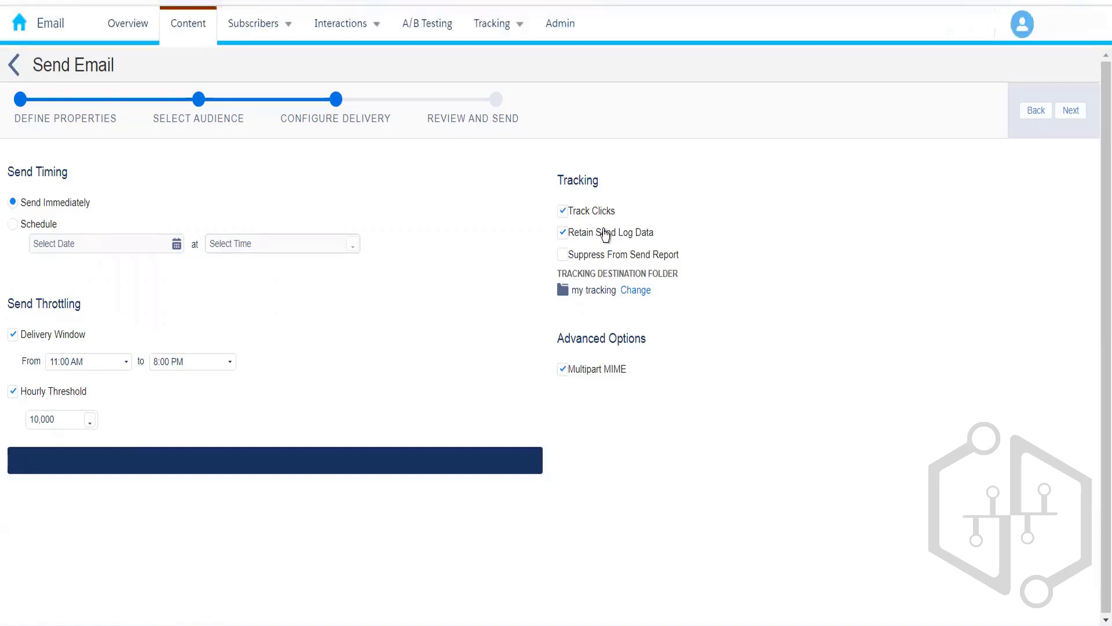
left_click(564, 212)
left_click(14, 336)
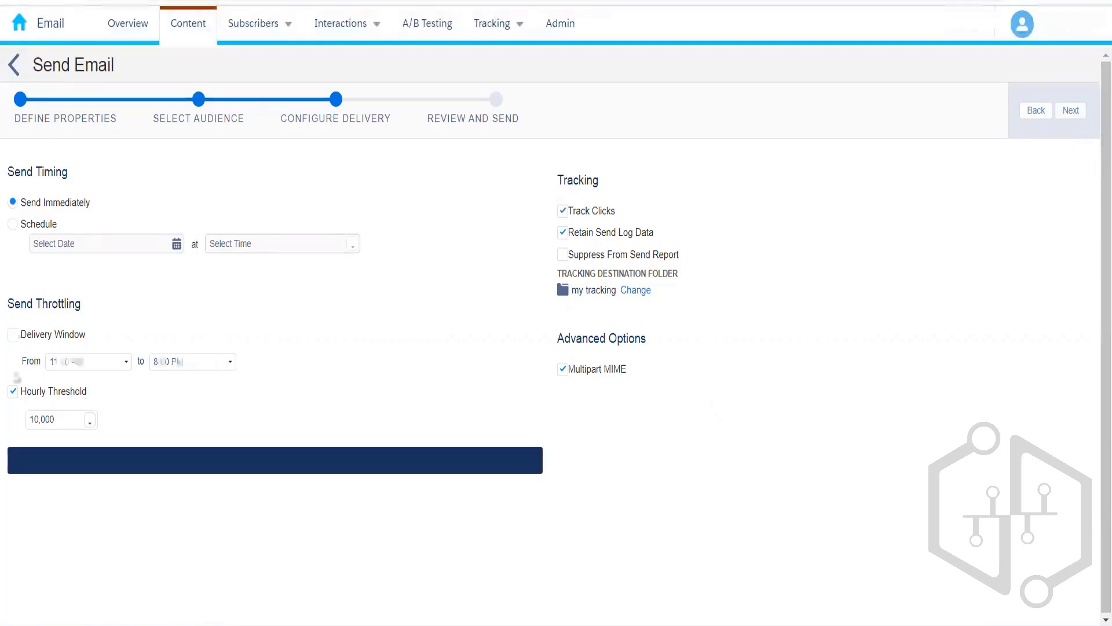
left_click(13, 394)
Step: Confirm on the review step that the email is ready, then send Publication List Demo immediately
left_click(1071, 111)
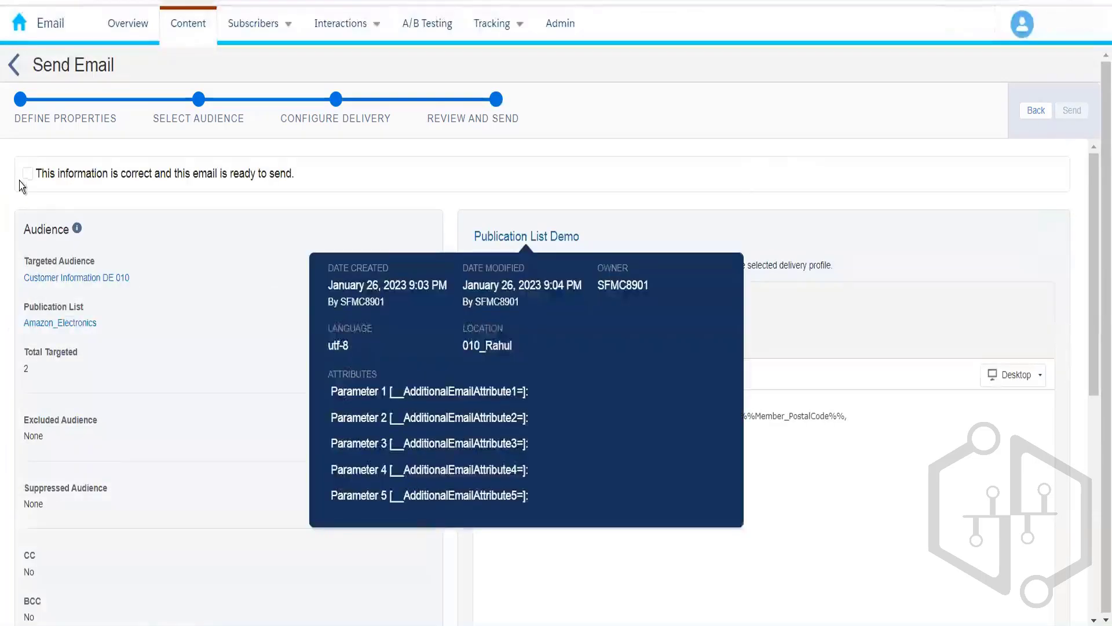
left_click(26, 175)
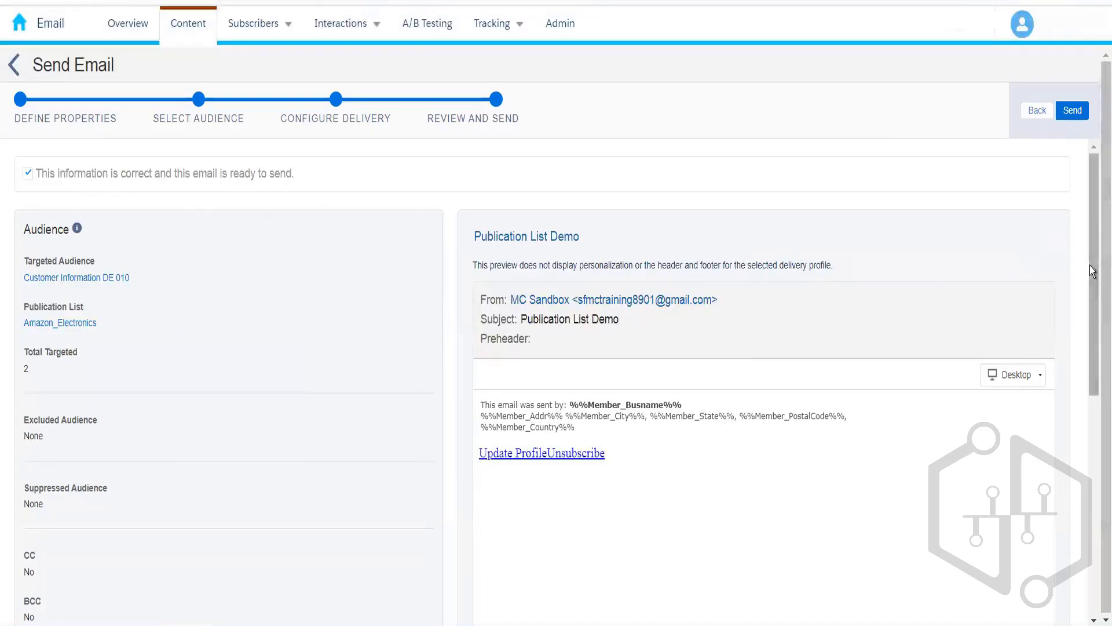
scroll(1083, 586, "down", 8)
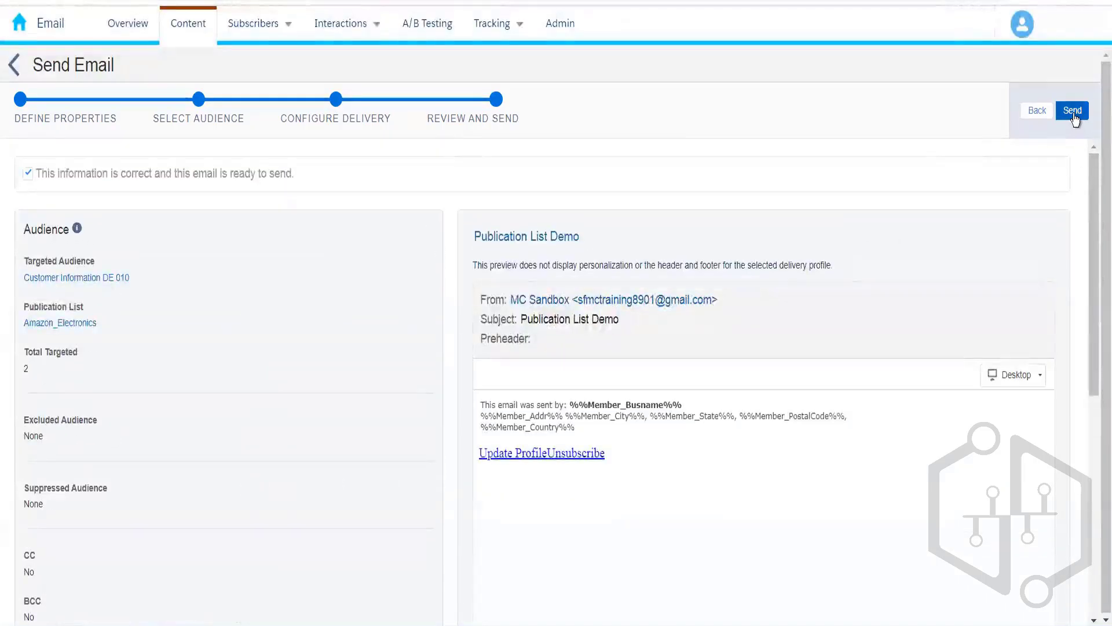
left_click(1073, 112)
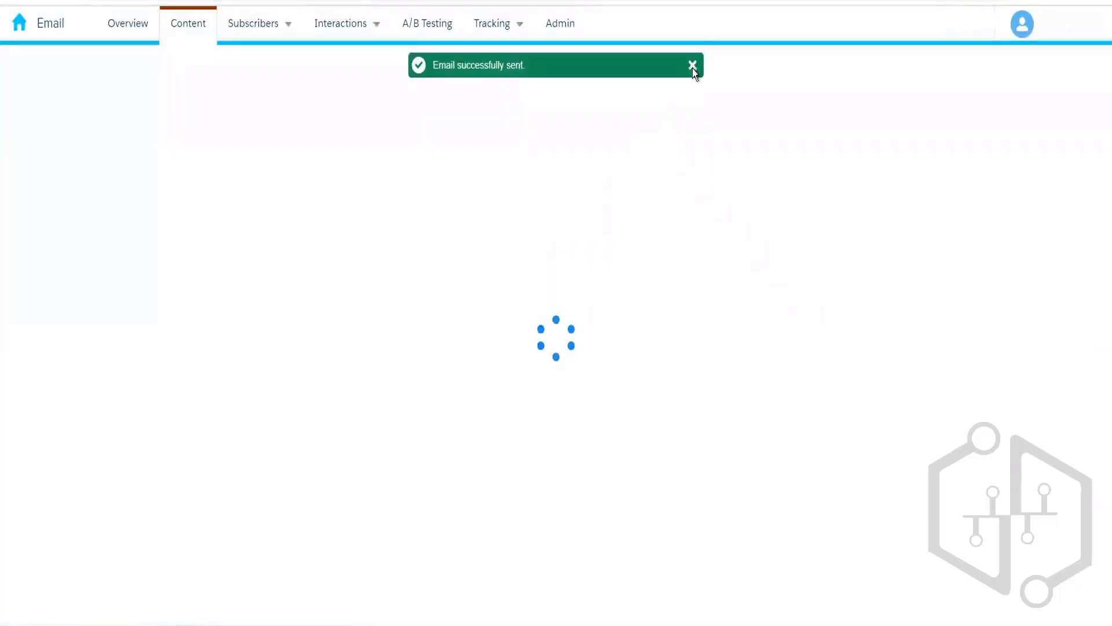
Step: Dismiss the sent confirmation, view the Amazon_Electronics list, then open All Subscribers (1089 subscribers)
left_click(693, 66)
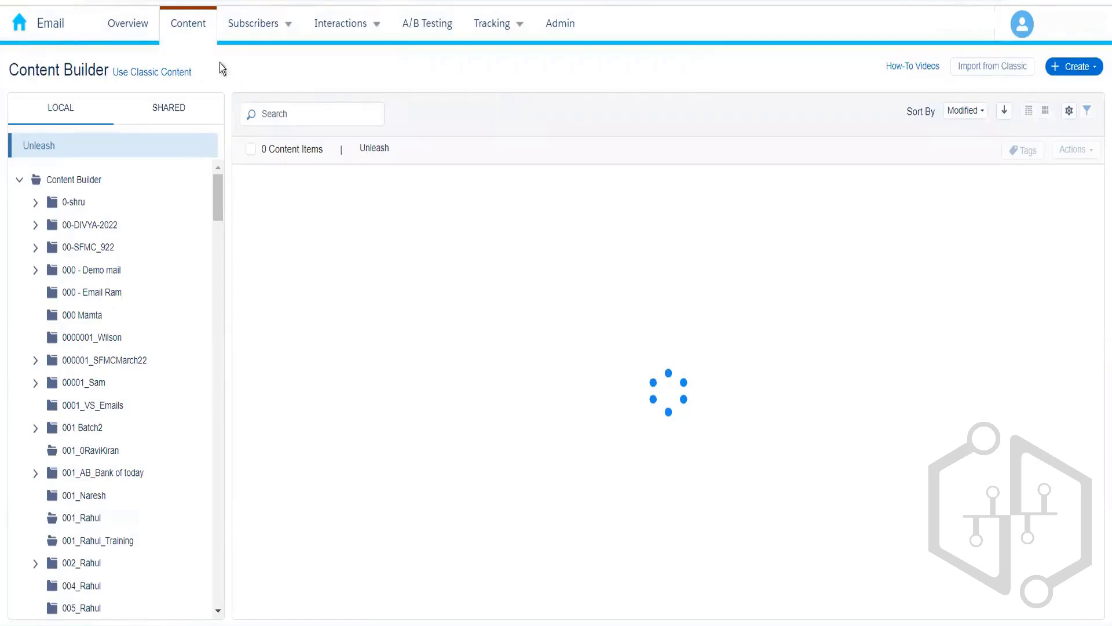
mouse_move(259, 30)
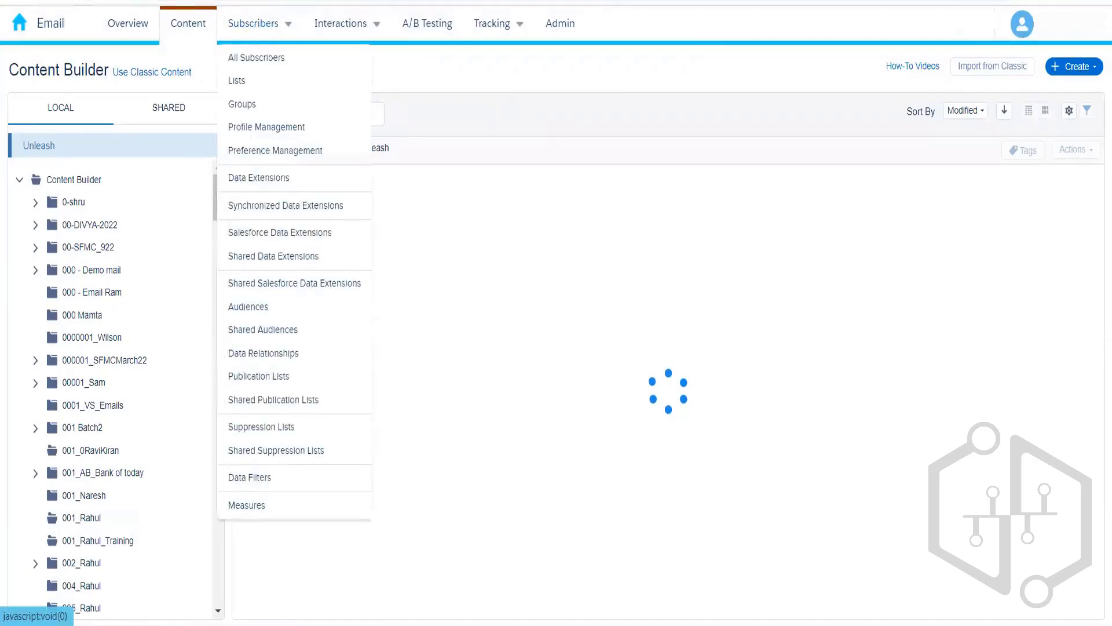
left_click(258, 376)
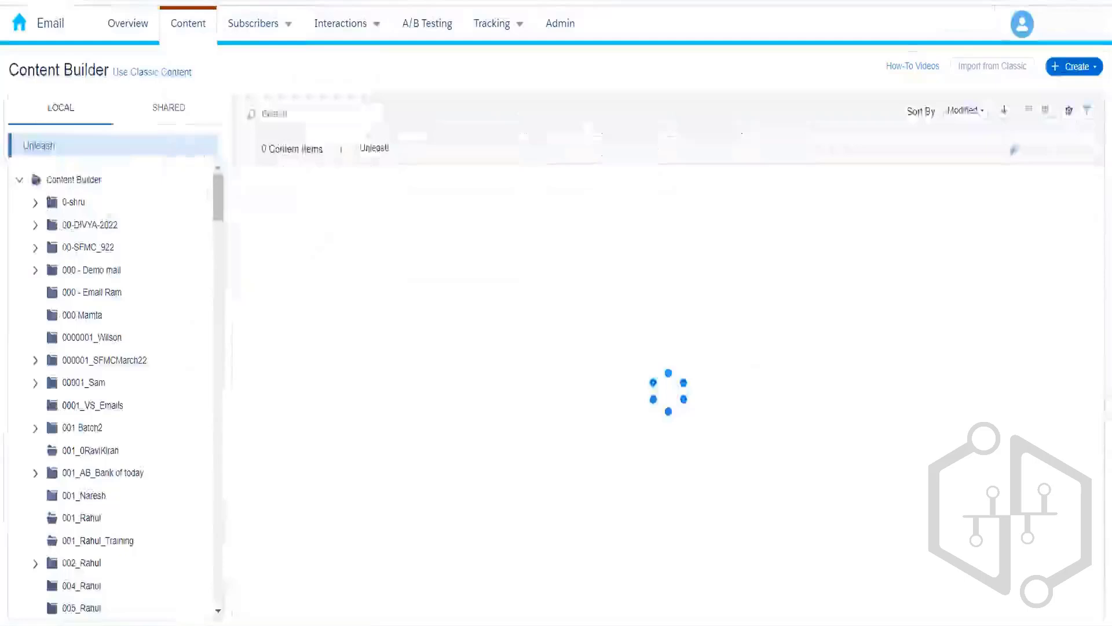
mouse_move(255, 33)
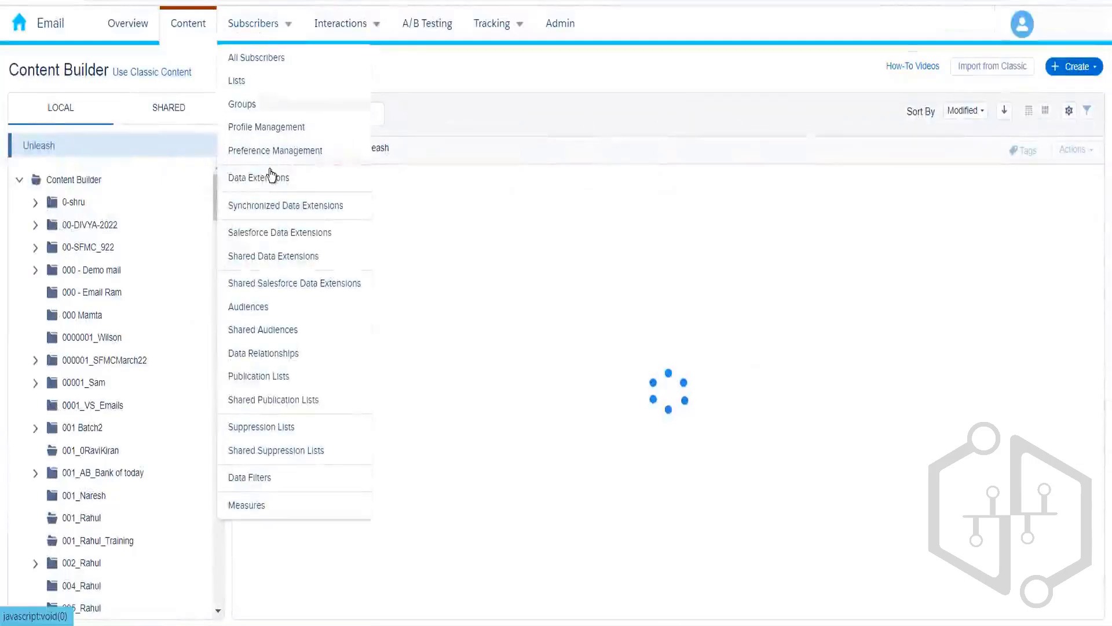
left_click(259, 61)
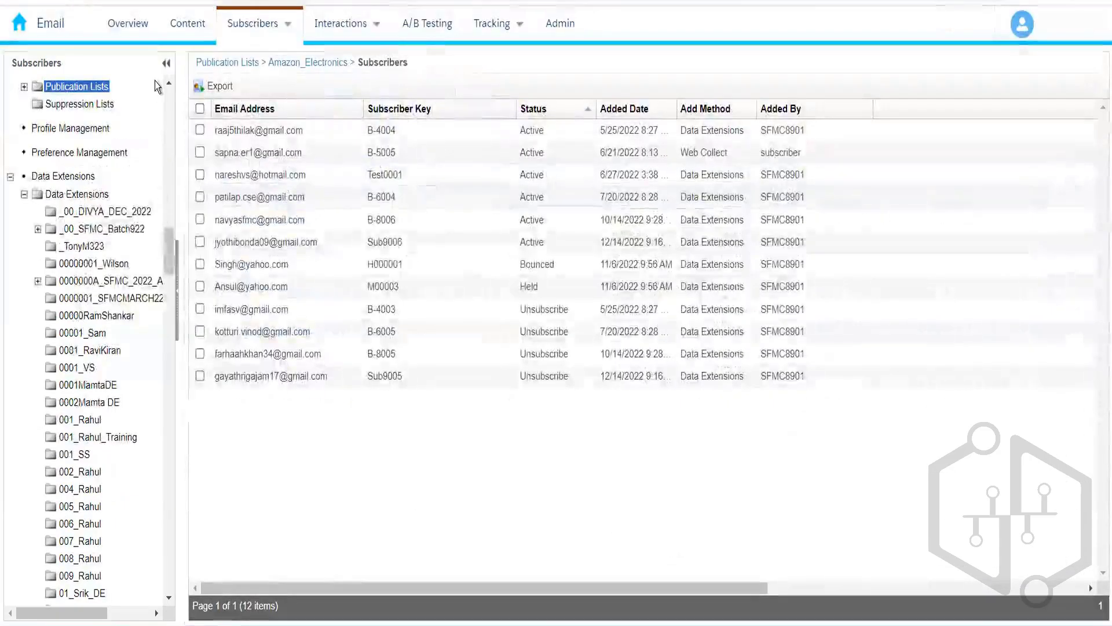
scroll(166, 82, "up", 1)
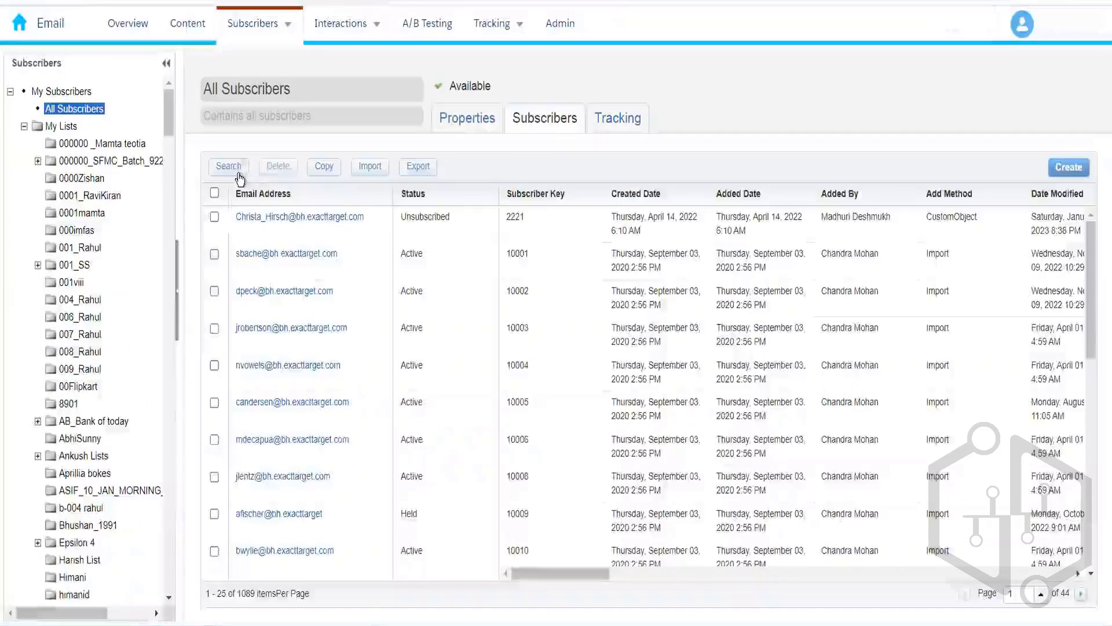
Step: Search All Subscribers for the pasted email address and select the single matching subscriber
left_click(269, 32)
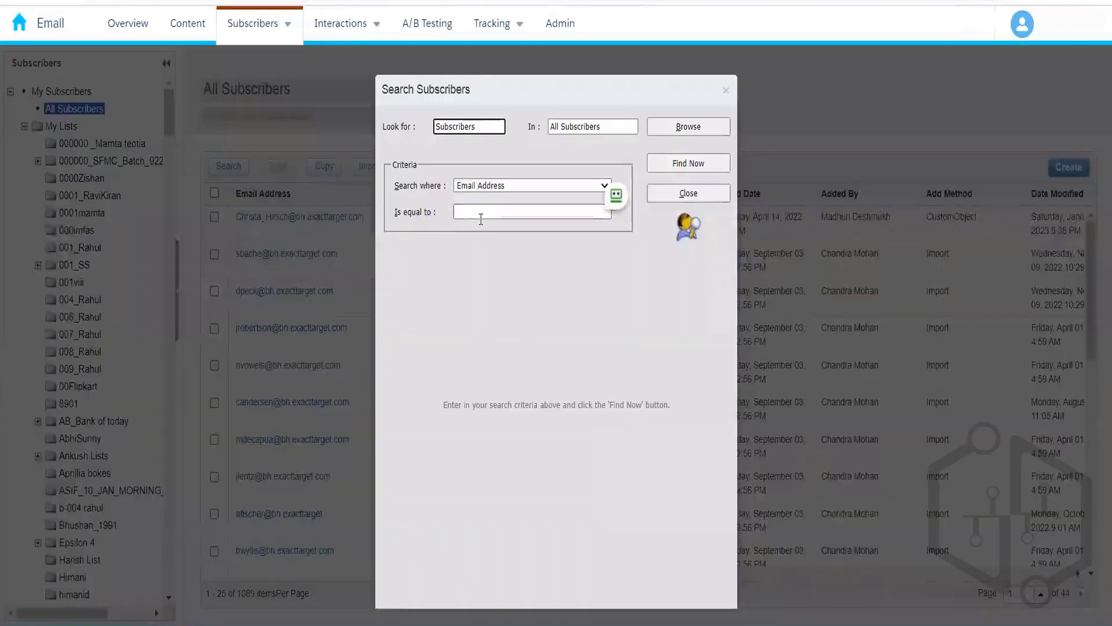
left_click(481, 218)
key("ctrl+v")
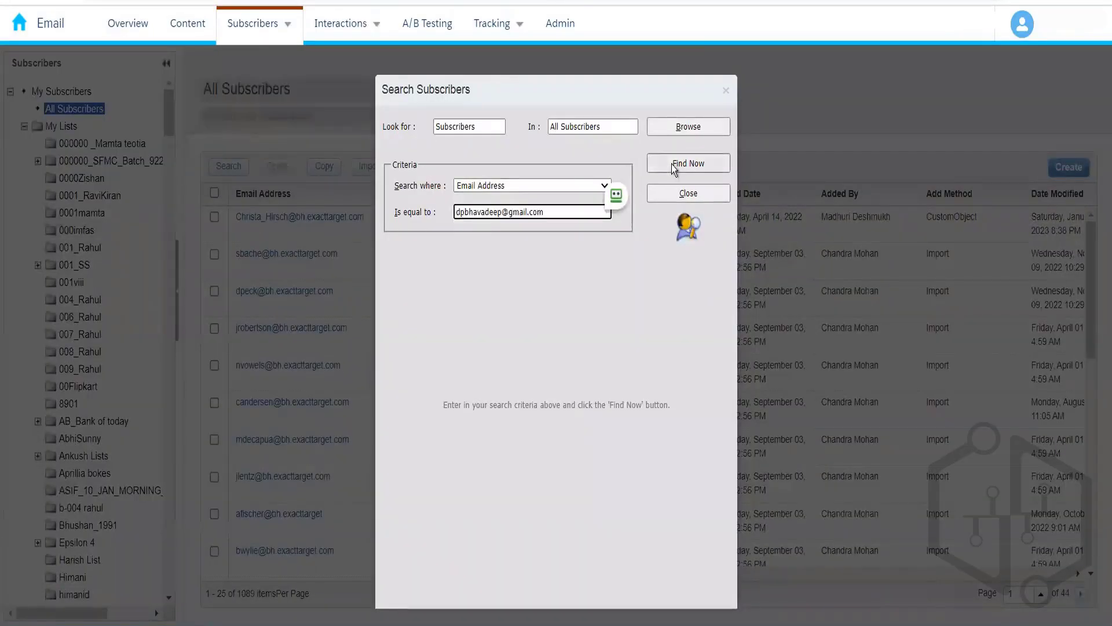
left_click(672, 164)
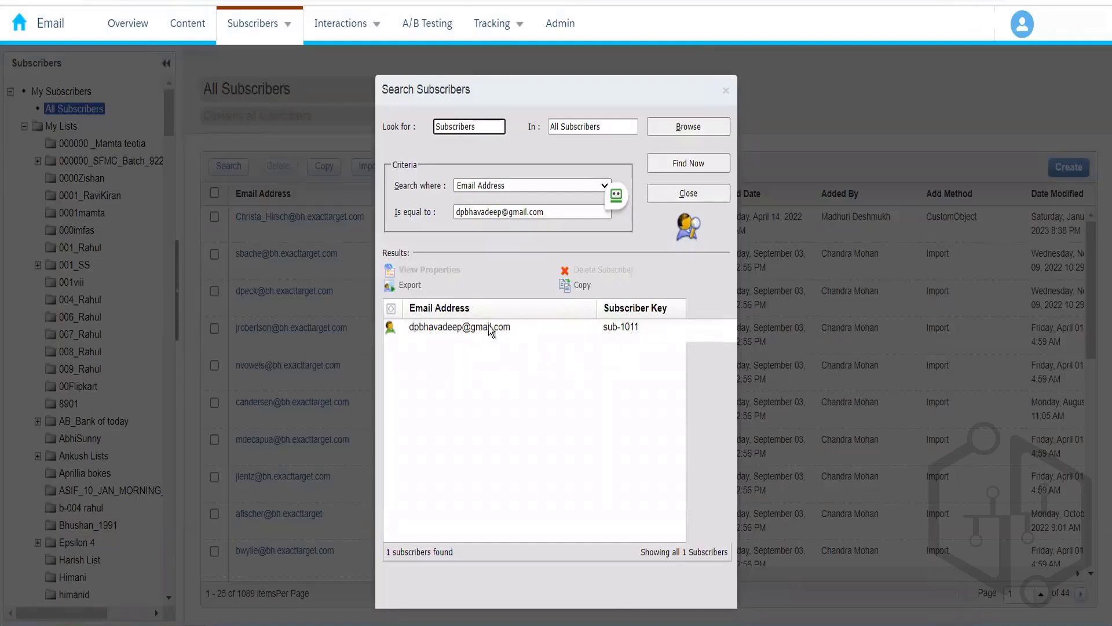
left_click(558, 330)
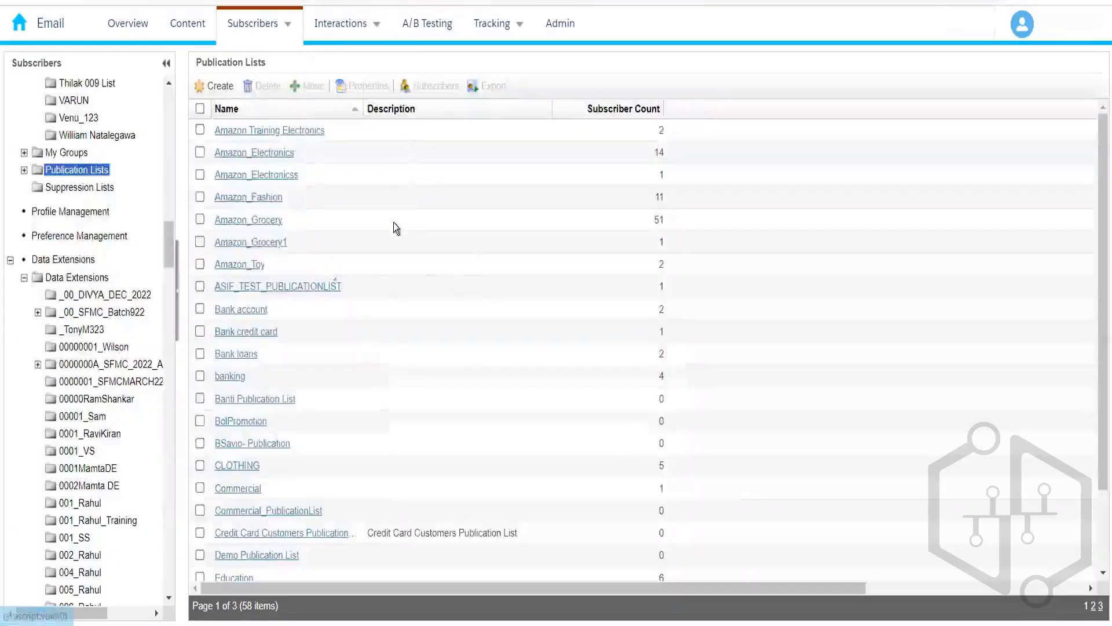
Step: Open Amazon_Electronics' subscribers and highlight the two email addresses added on 1/26/2023
left_click(288, 154)
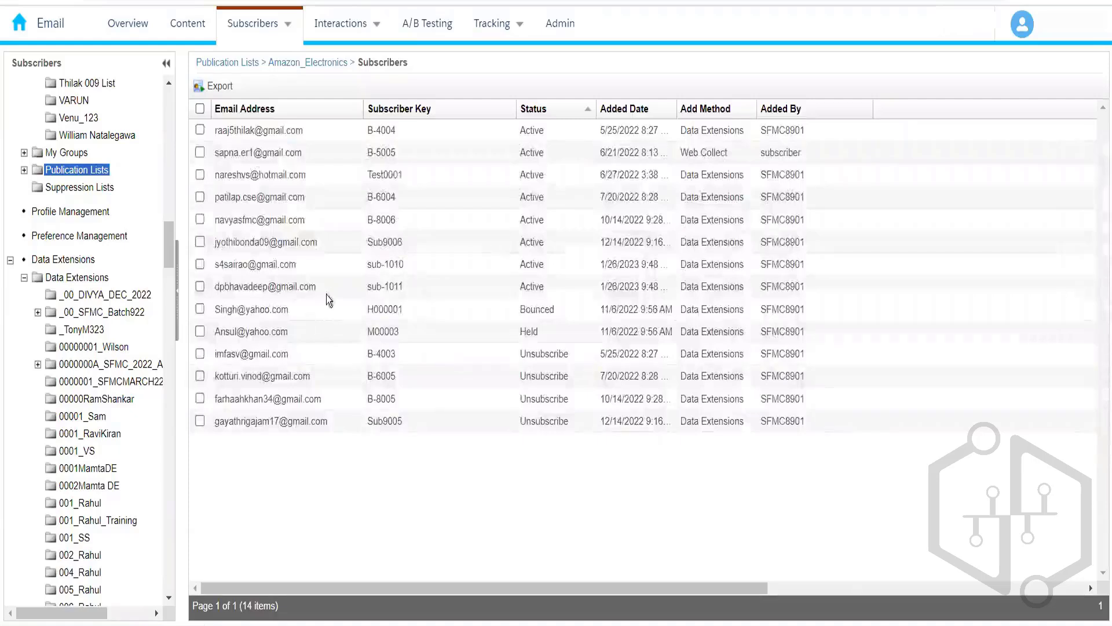
left_click_drag(328, 290, 218, 290)
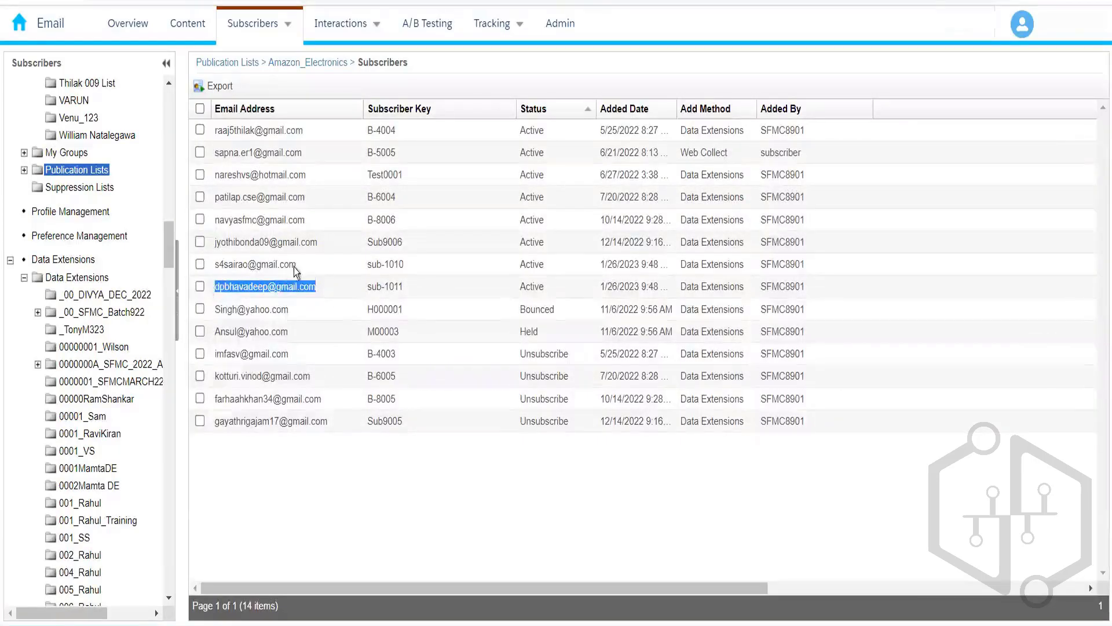
left_click_drag(295, 264, 214, 262)
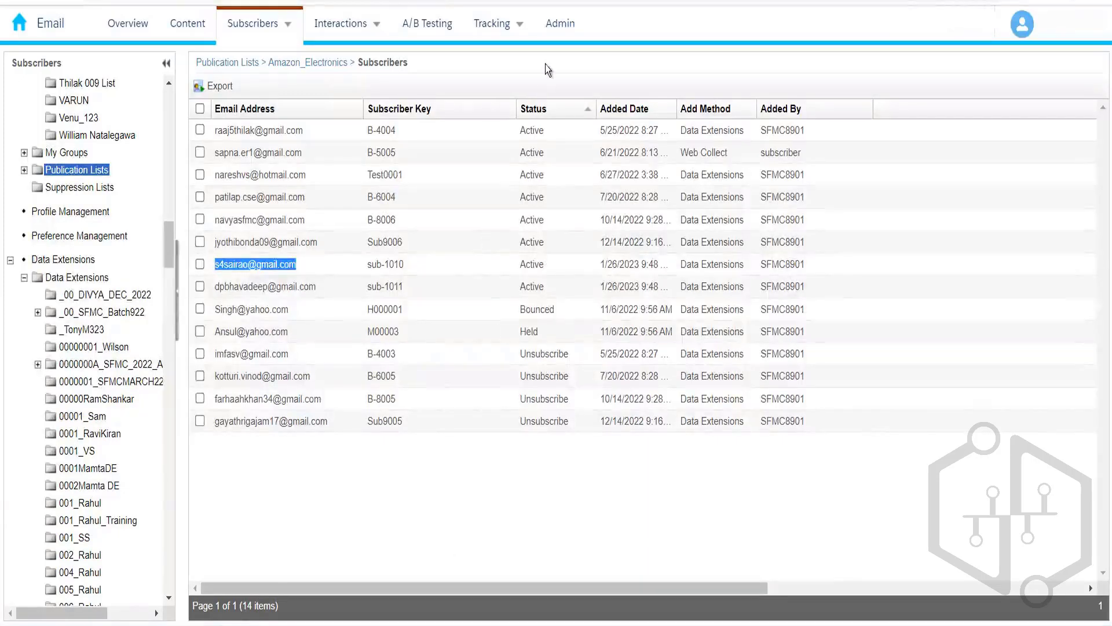
left_click(455, 96)
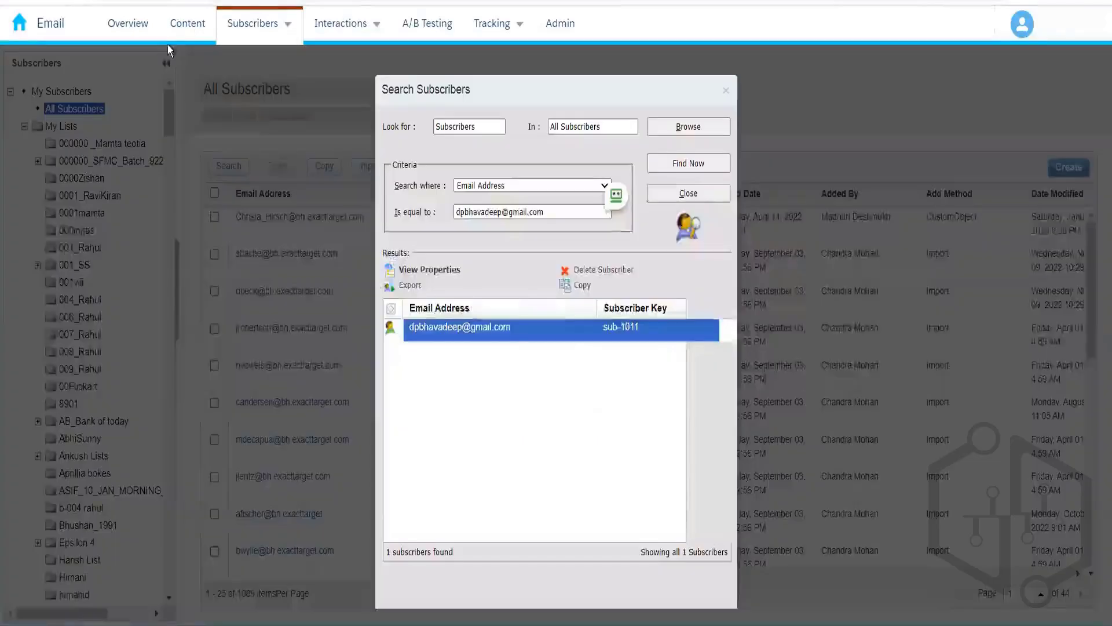
Step: Go to the Content area, close the Search Subscribers dialog, and return from PowerPoint to the browser
left_click(186, 24)
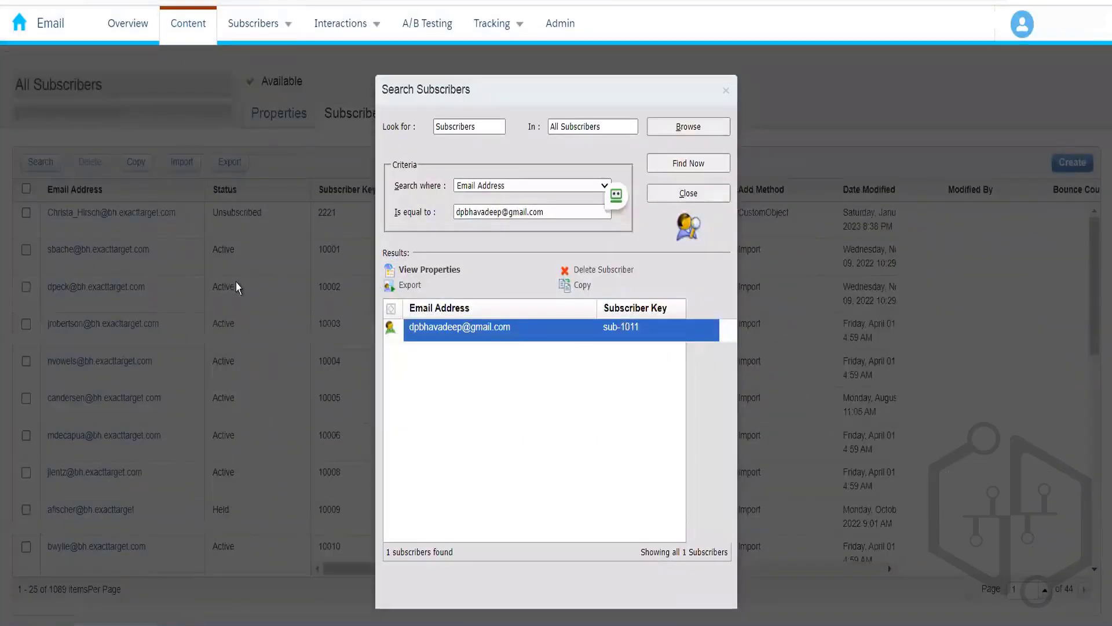
left_click(724, 93)
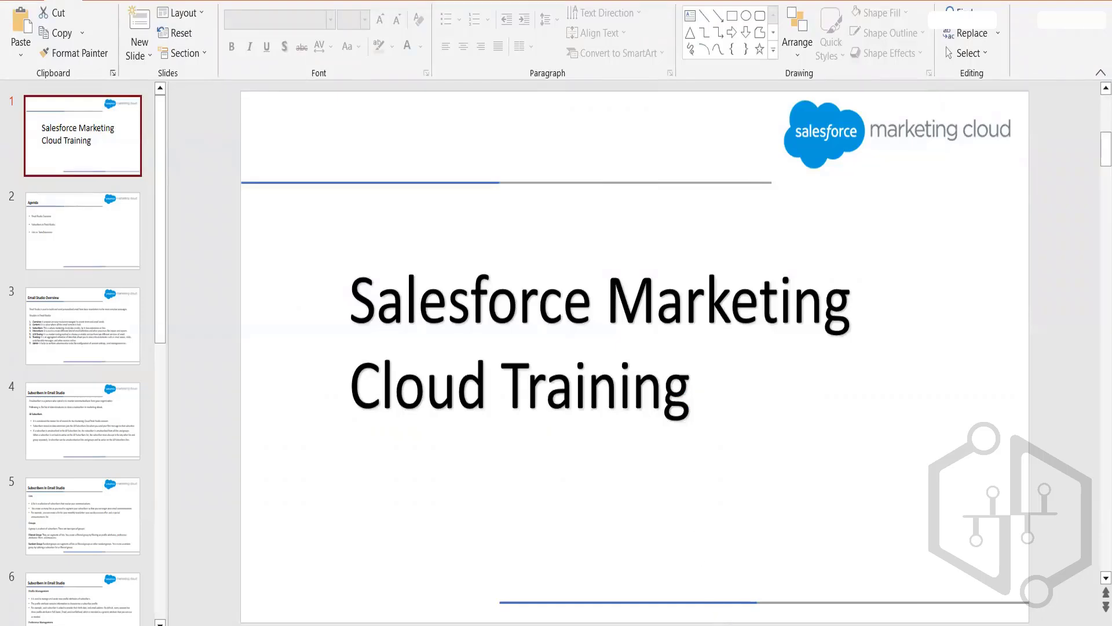
left_click(737, 622)
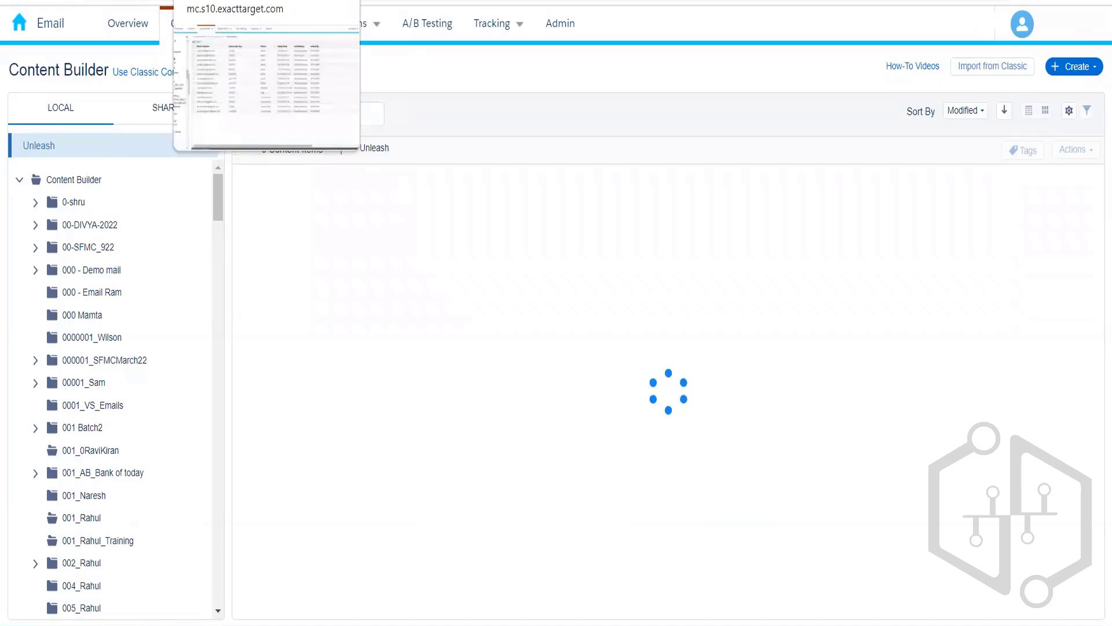
Step: View the Publication List Demo email's details, highlighting the Update Profile link in its preview, then close it
left_click(232, 1)
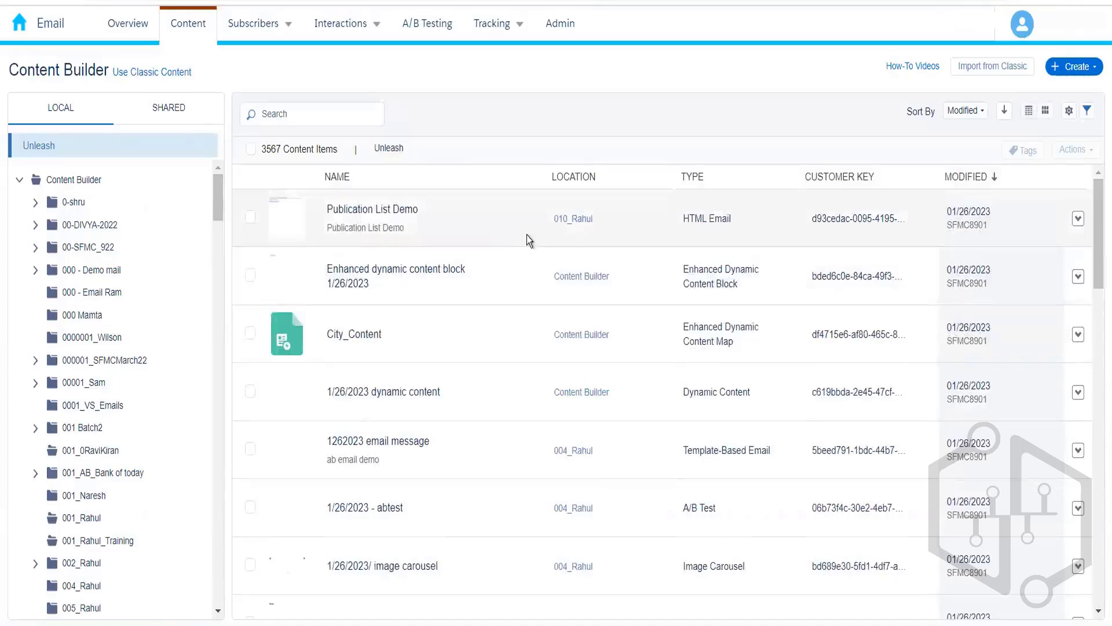
left_click(529, 241)
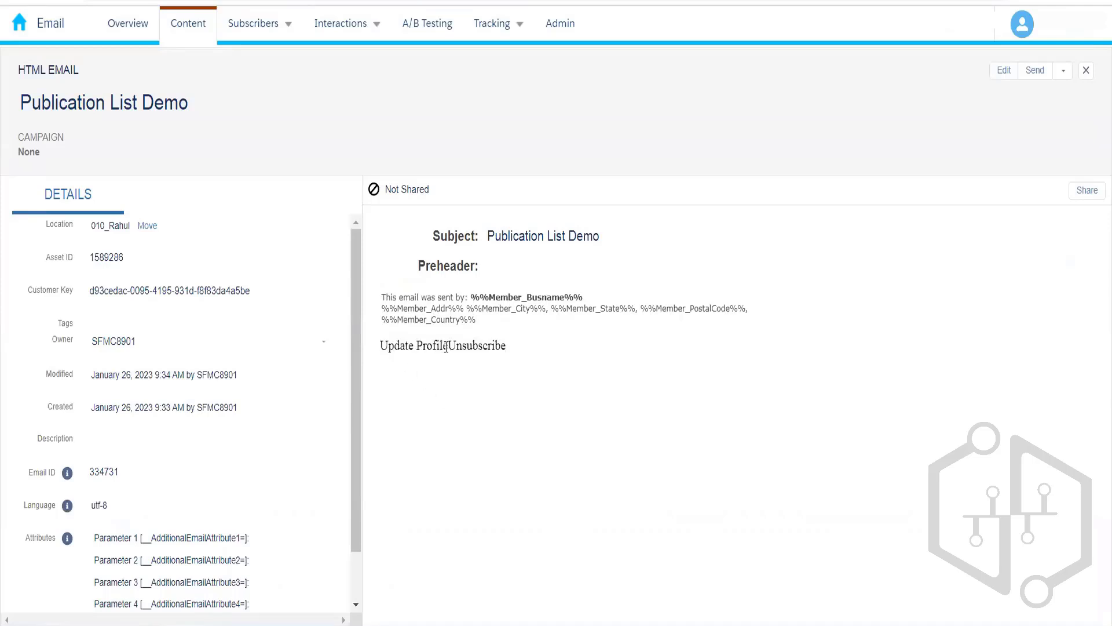
left_click_drag(443, 346, 383, 346)
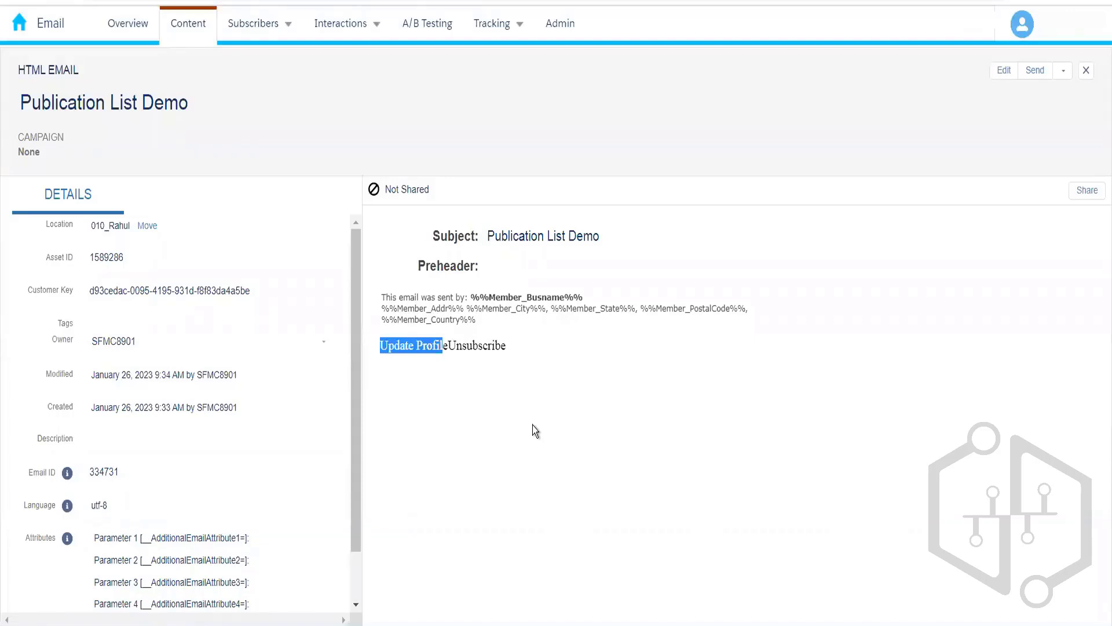
left_click(1087, 75)
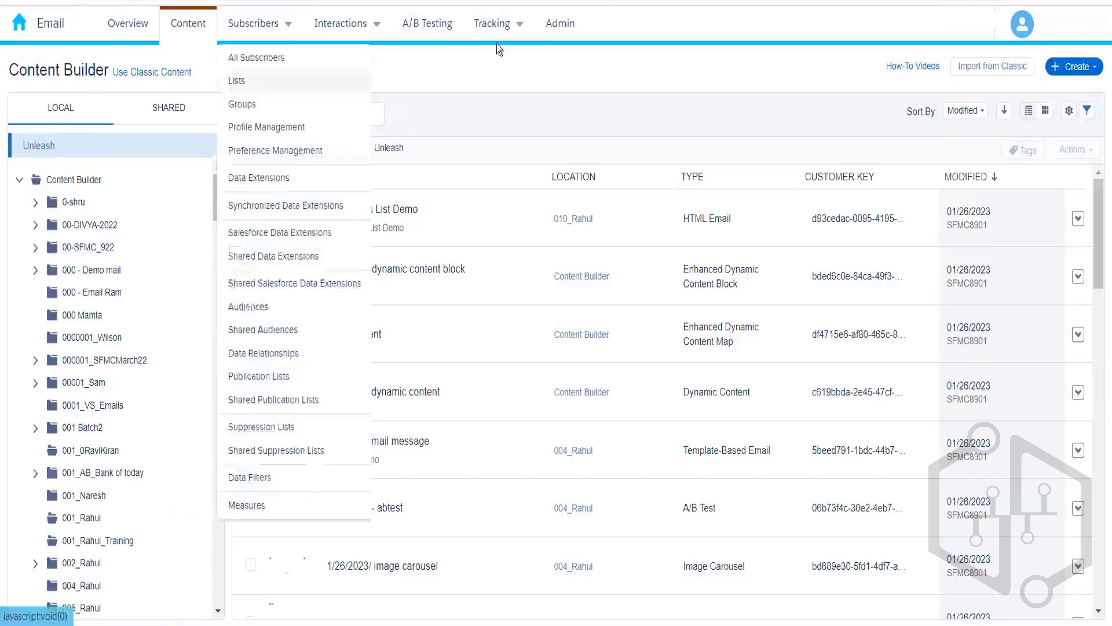
Step: Bring up the tracking list of email sends from the top menu
mouse_move(502, 26)
left_click(502, 60)
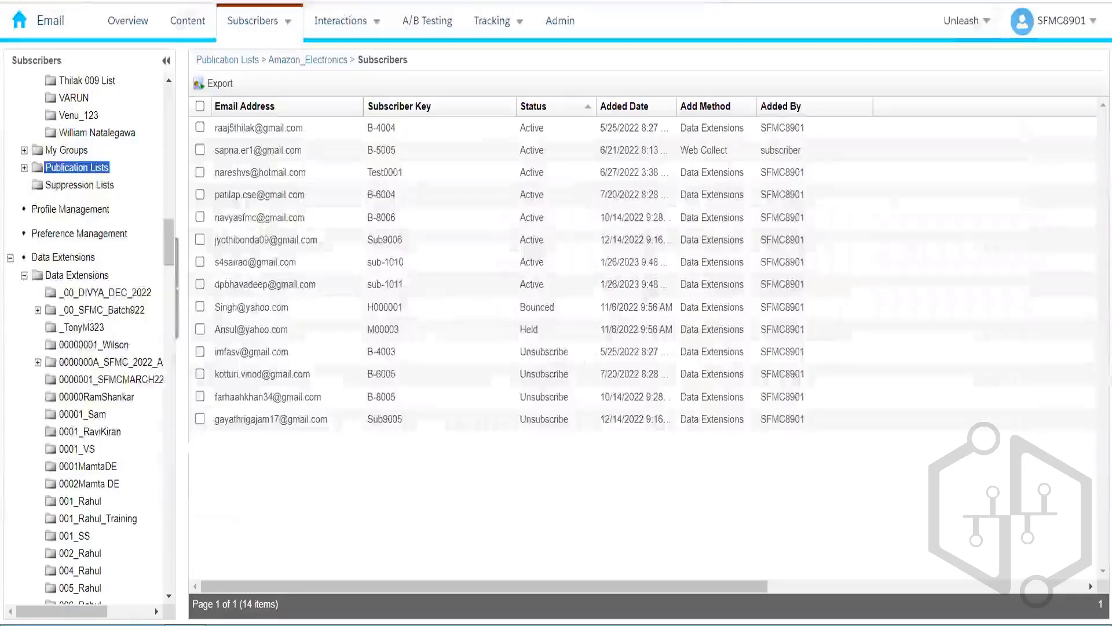
Step: Load the subscriber's unsubscribe link in a new Chrome tab to reach the Thank You page
key("ctrl+t")
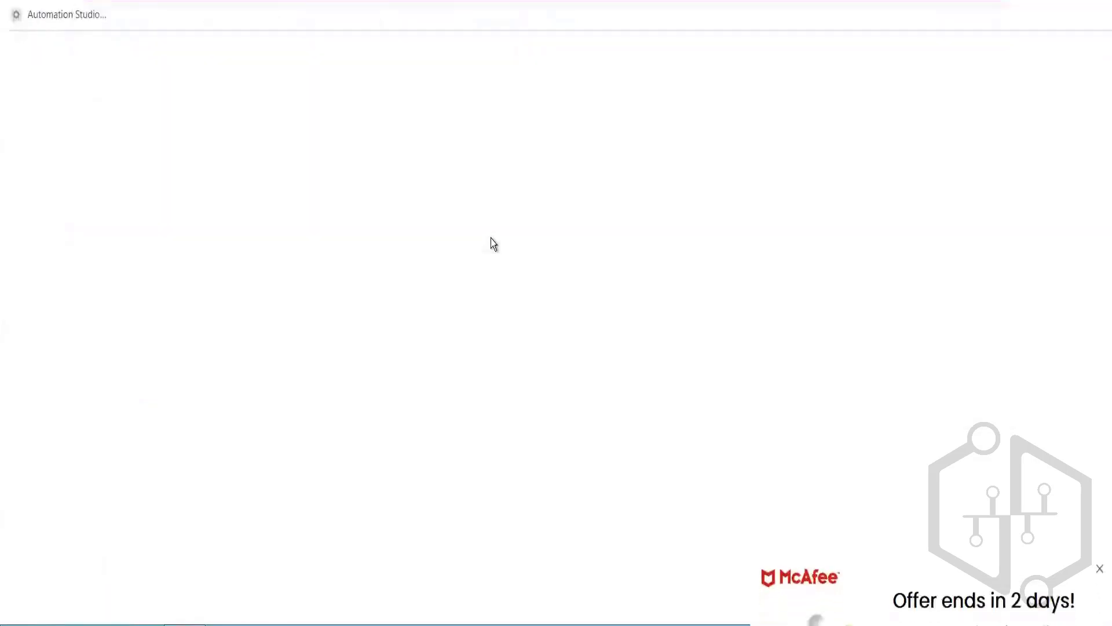
key("ctrl+v")
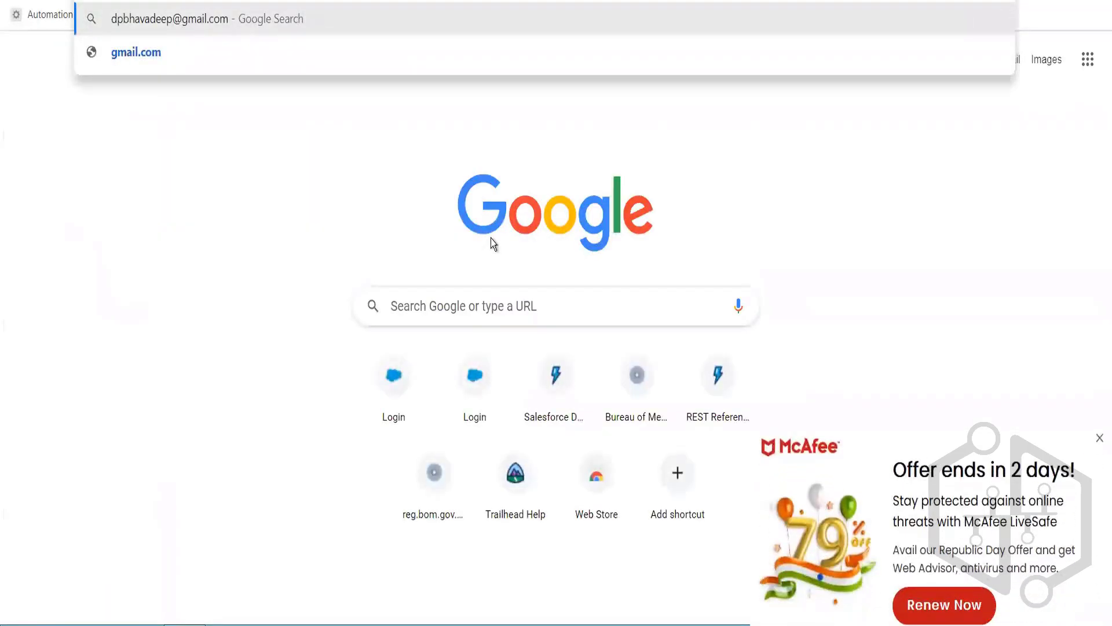
key("Escape")
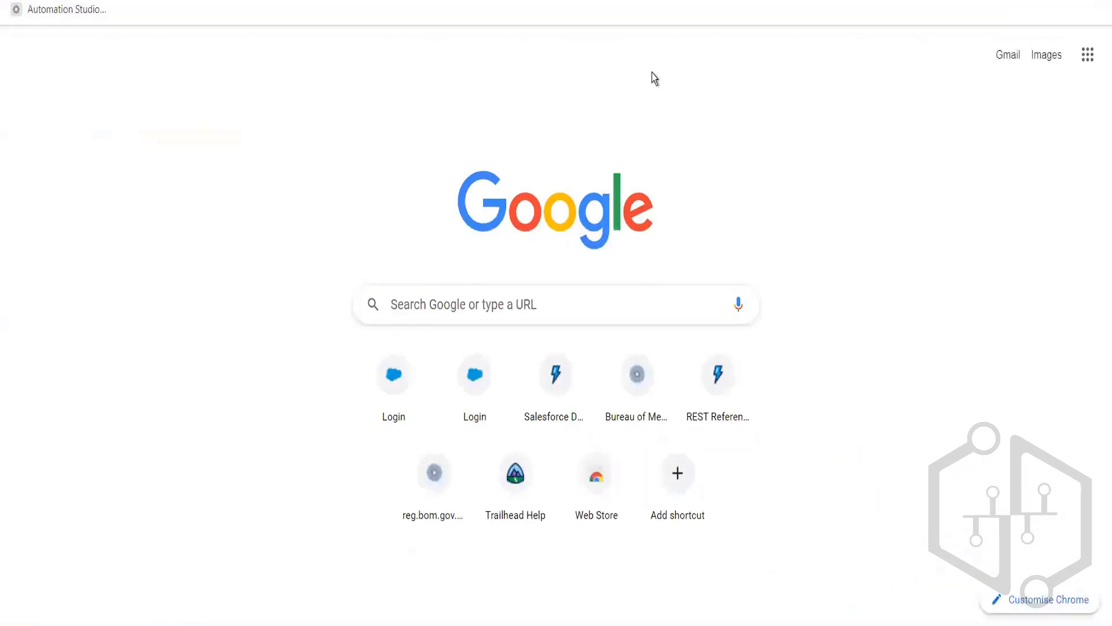
key("ctrl+v")
key("Escape")
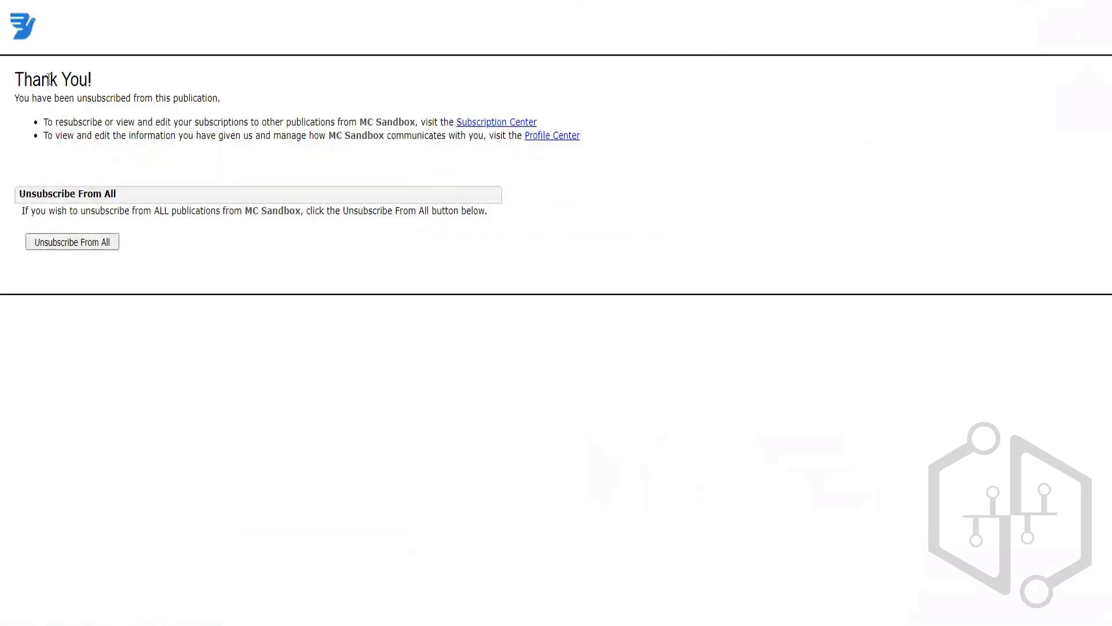
left_click_drag(24, 81, 141, 93)
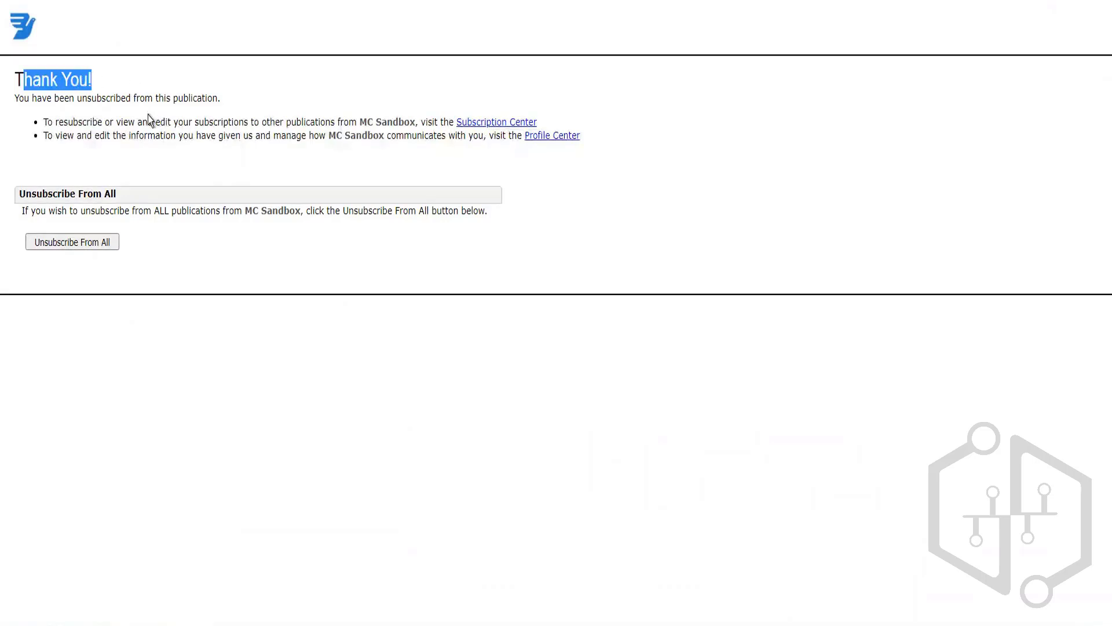
left_click(212, 154)
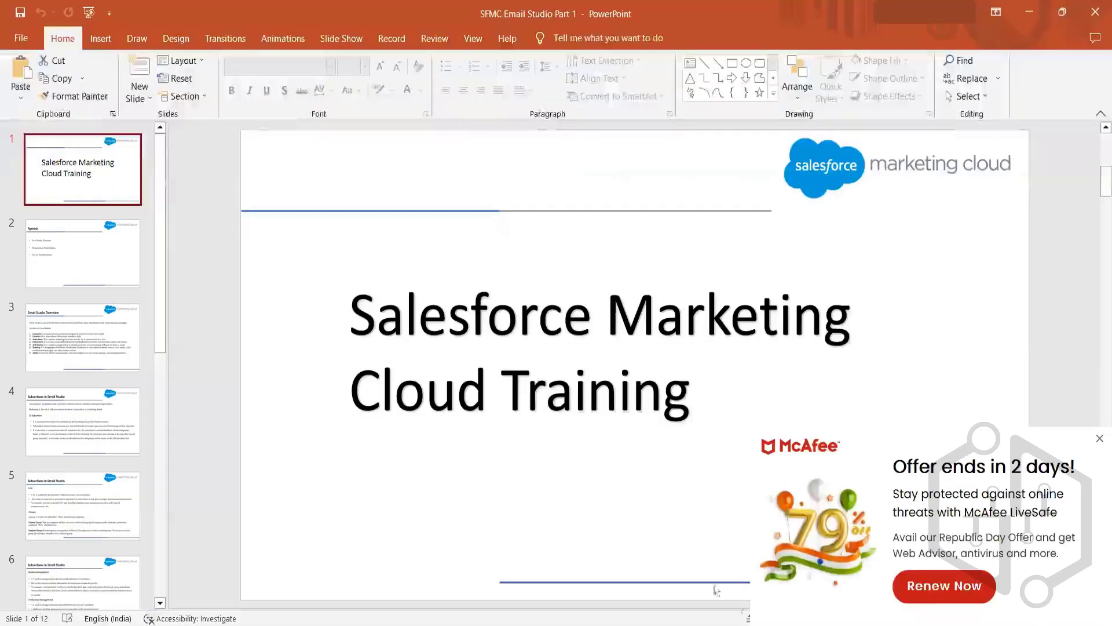
mouse_move(739, 624)
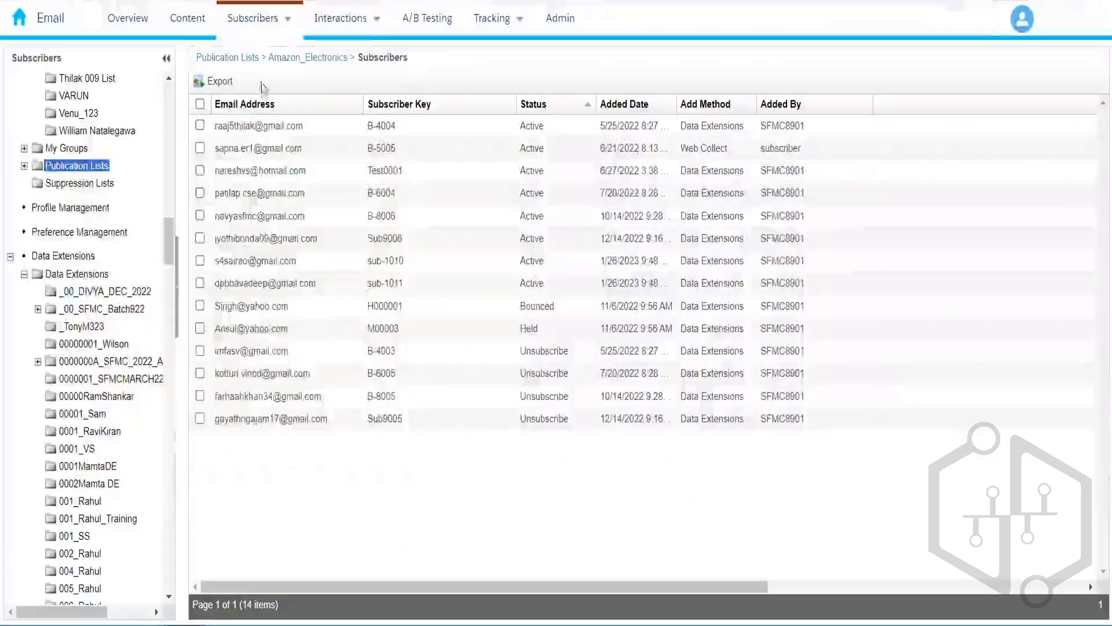
Step: Go to My Tracking and open the Publication List training send
left_click(273, 22)
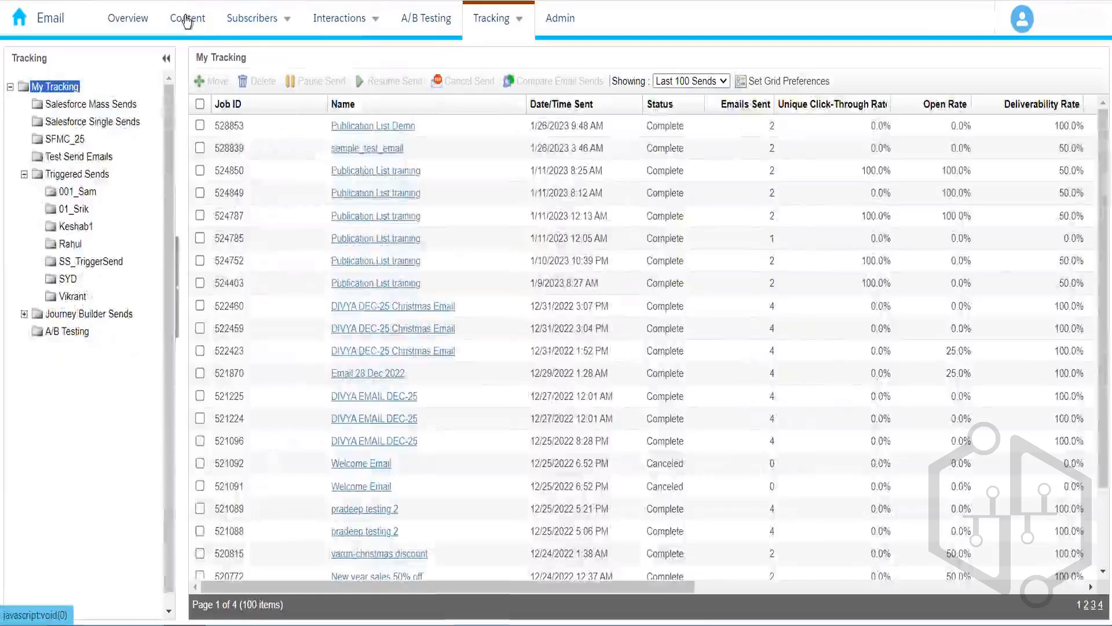
left_click(187, 18)
left_click(199, 238)
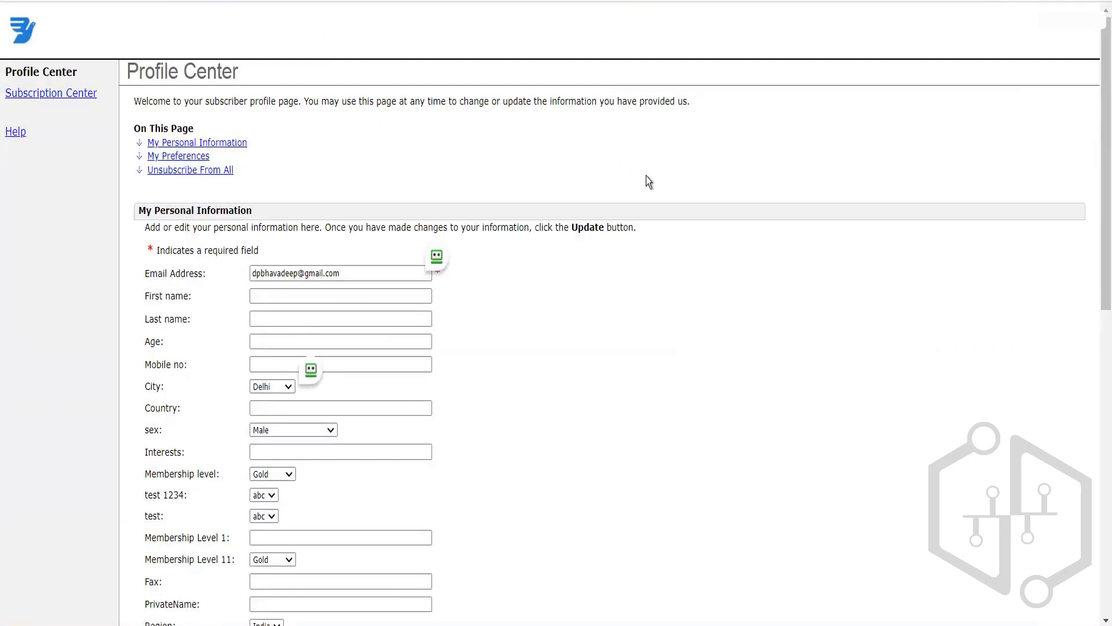
Step: Scroll through the Profile Center sections, then move to the Subscription Center page
left_click_drag(1097, 139, 1099, 212)
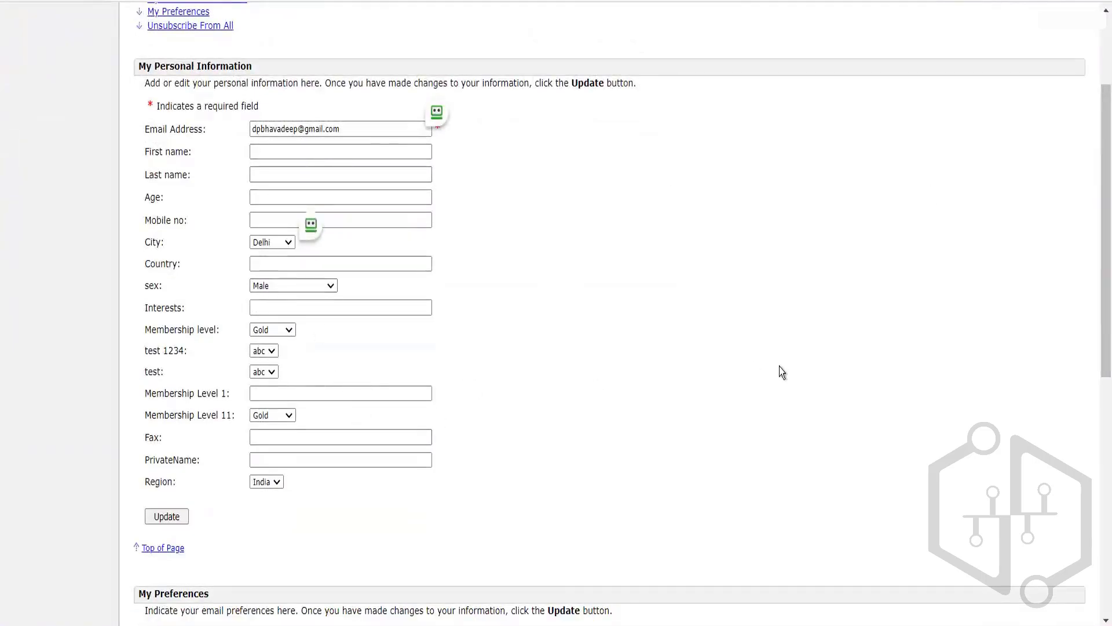
scroll(1099, 365, "down", 5)
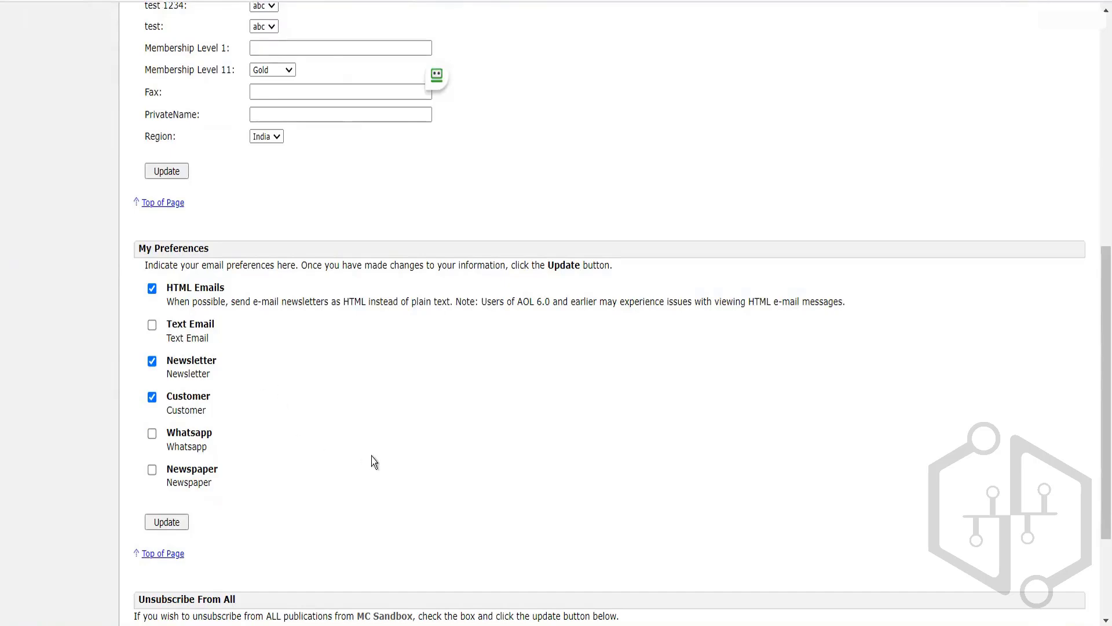
scroll(1098, 425, "down", 3)
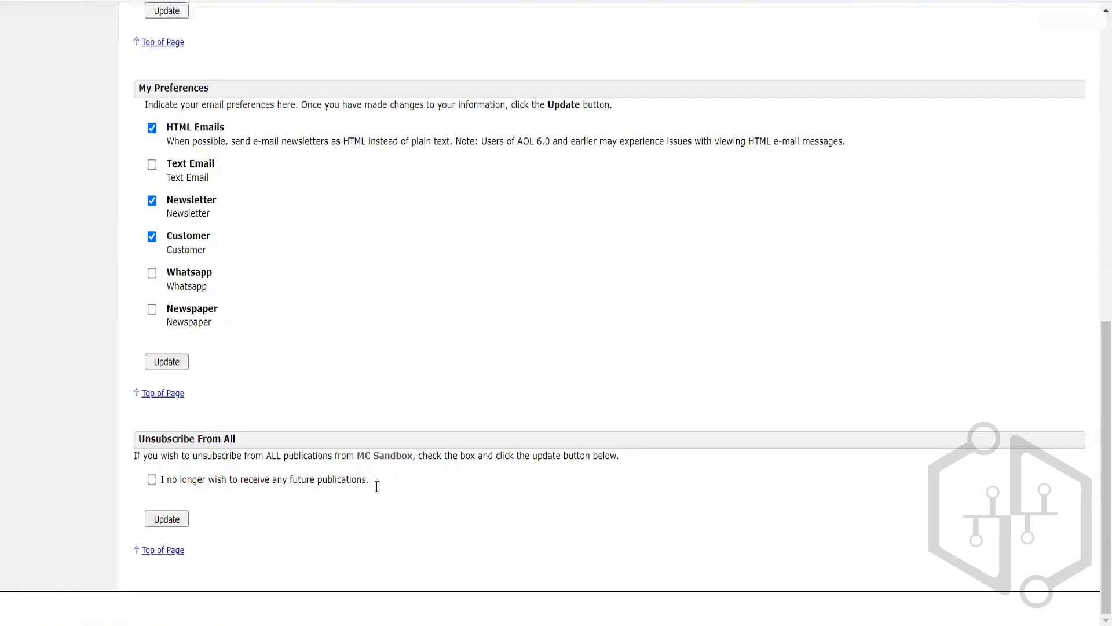
left_click_drag(1096, 460, 1096, 62)
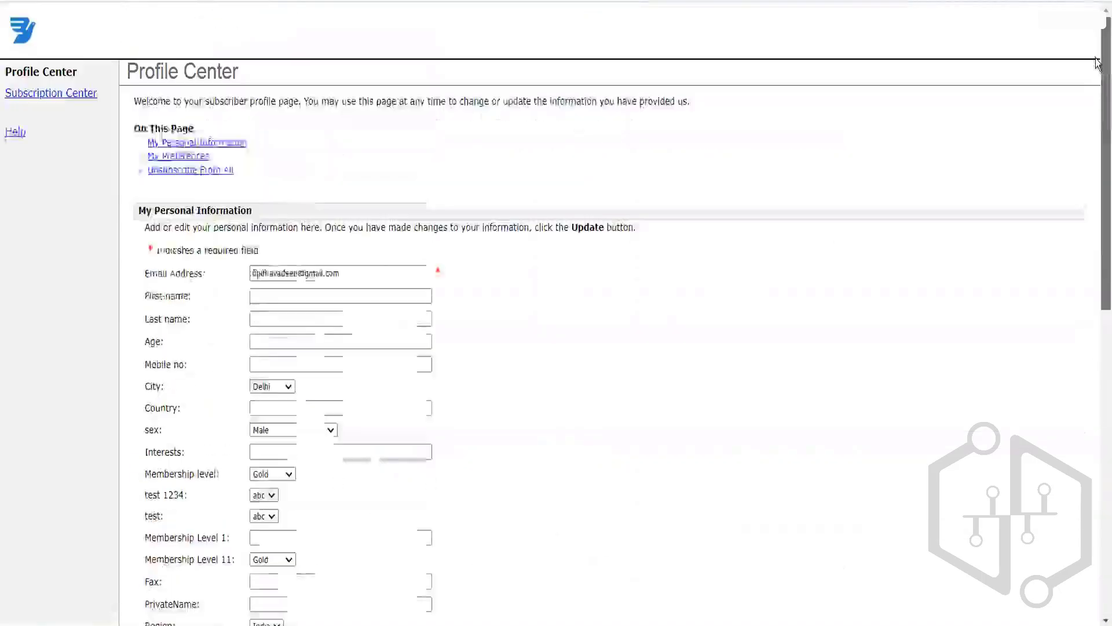
left_click(59, 93)
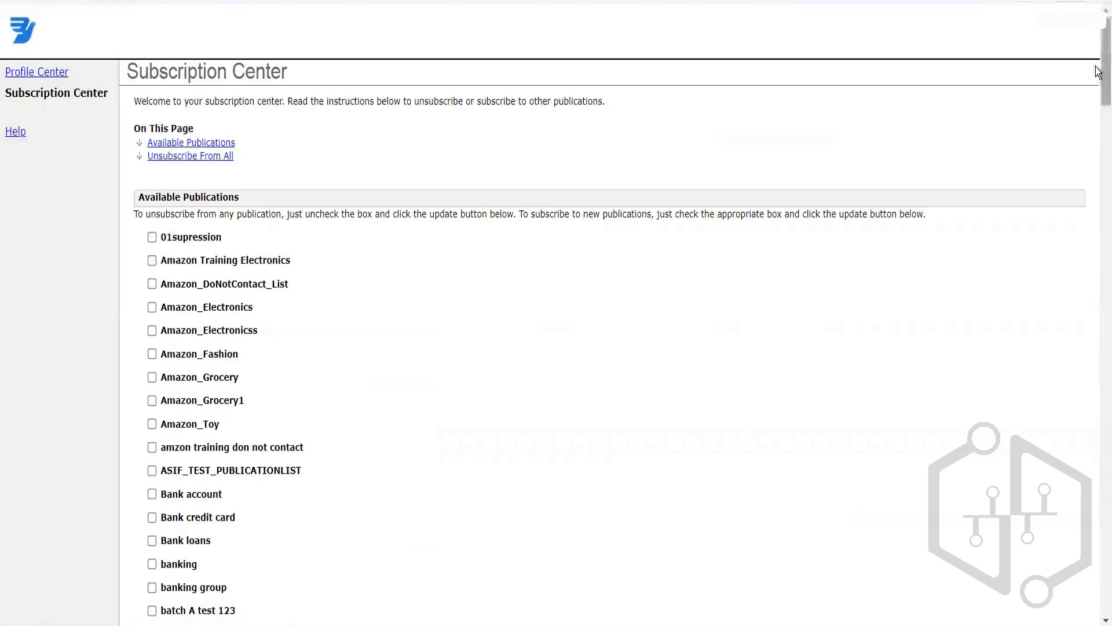
mouse_move(1101, 68)
left_mouse_down()
mouse_move(1101, 153)
mouse_move(1101, 54)
left_mouse_up()
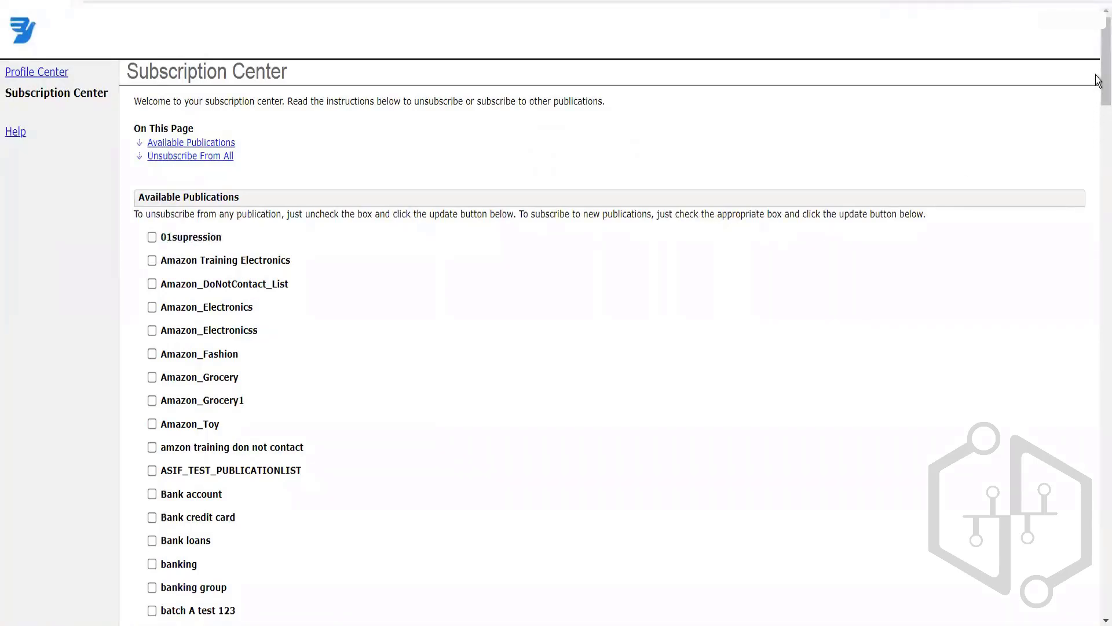
mouse_move(1099, 75)
left_mouse_down()
mouse_move(1099, 206)
mouse_move(1097, 84)
left_mouse_up()
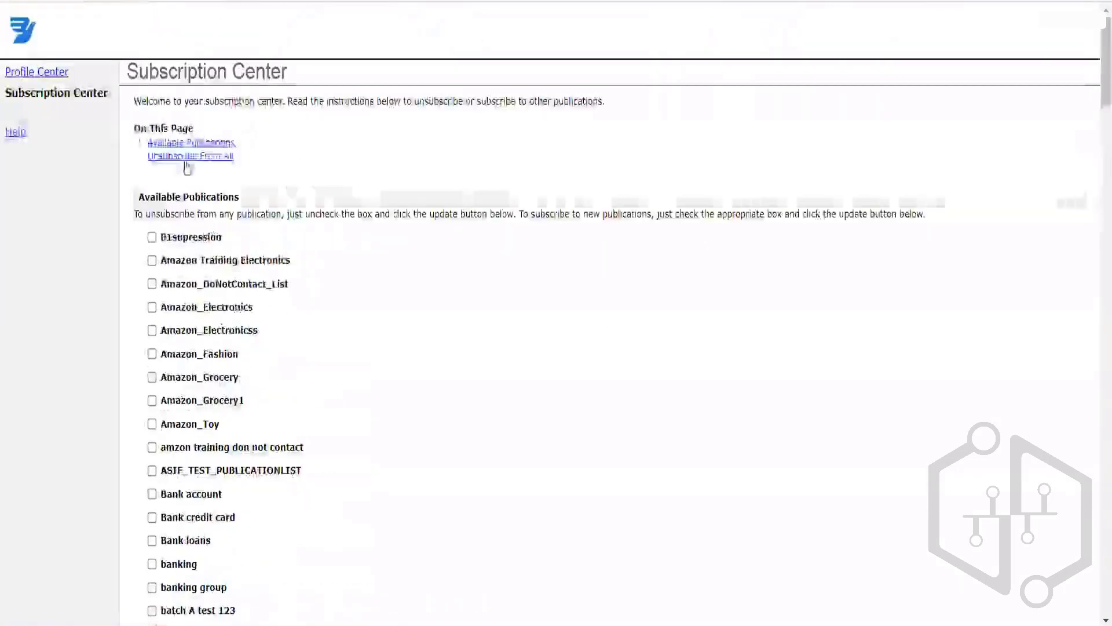
Step: Look over the Profile Center page, then return to the Subscription Center page
left_click(43, 75)
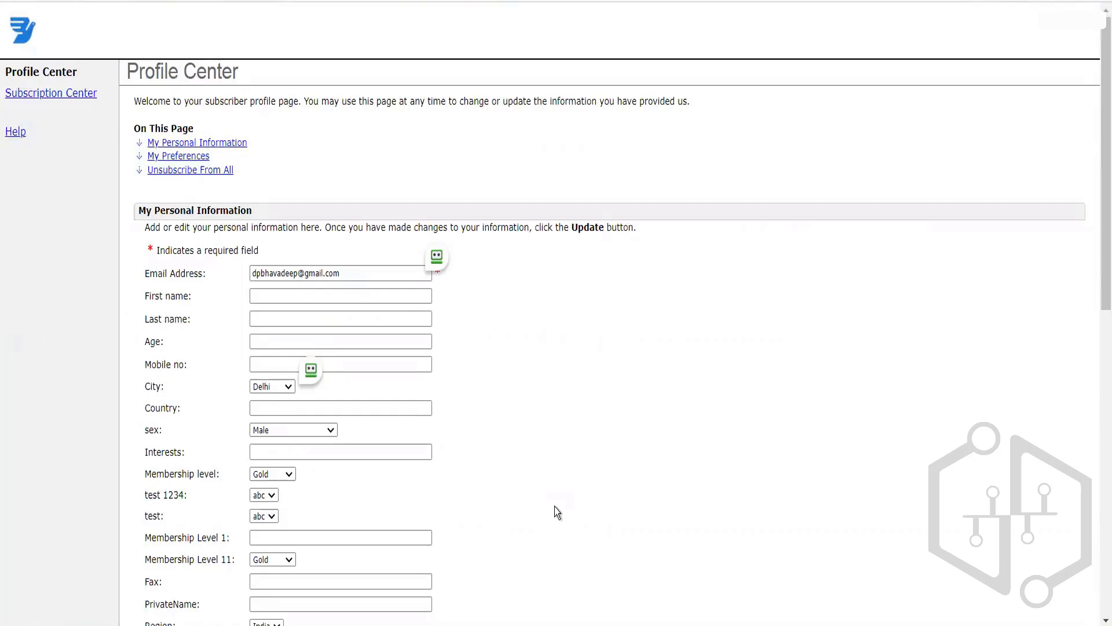
left_click(50, 93)
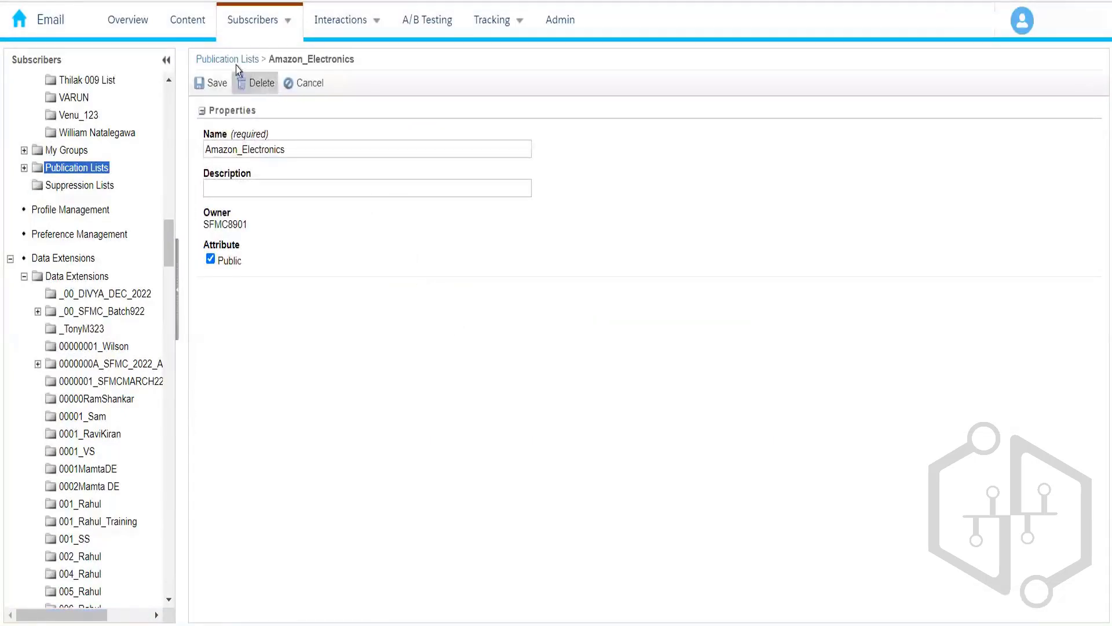
Step: Check the test subscriber's Unsubscribe status in Amazon_Electronics, then move to the Subscription Center tab
left_click(231, 62)
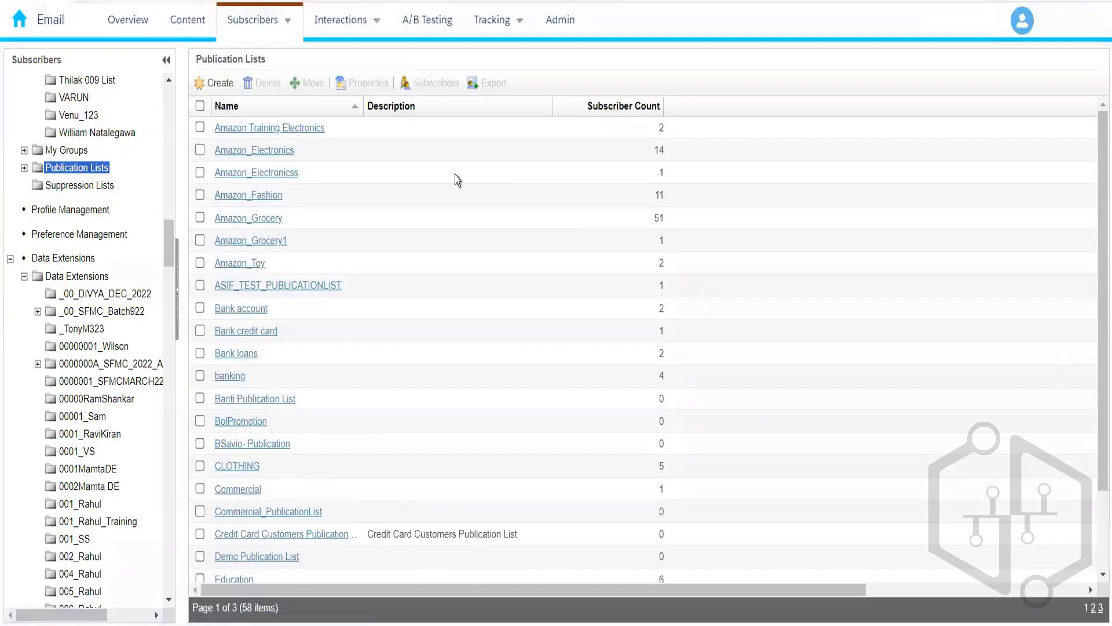
left_click(271, 152)
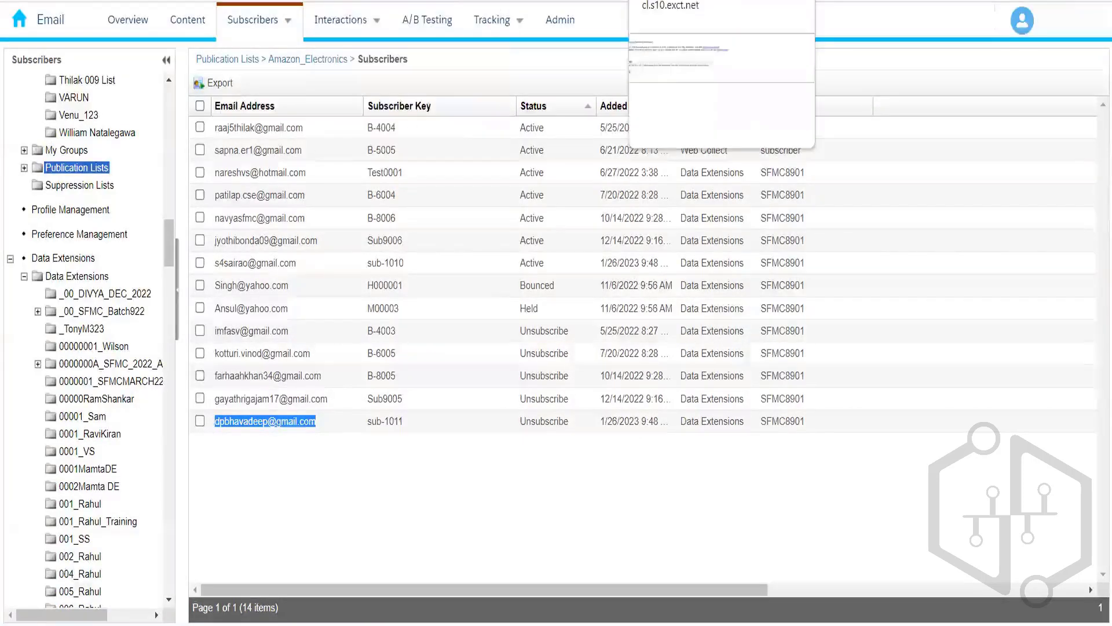
left_click(675, 0)
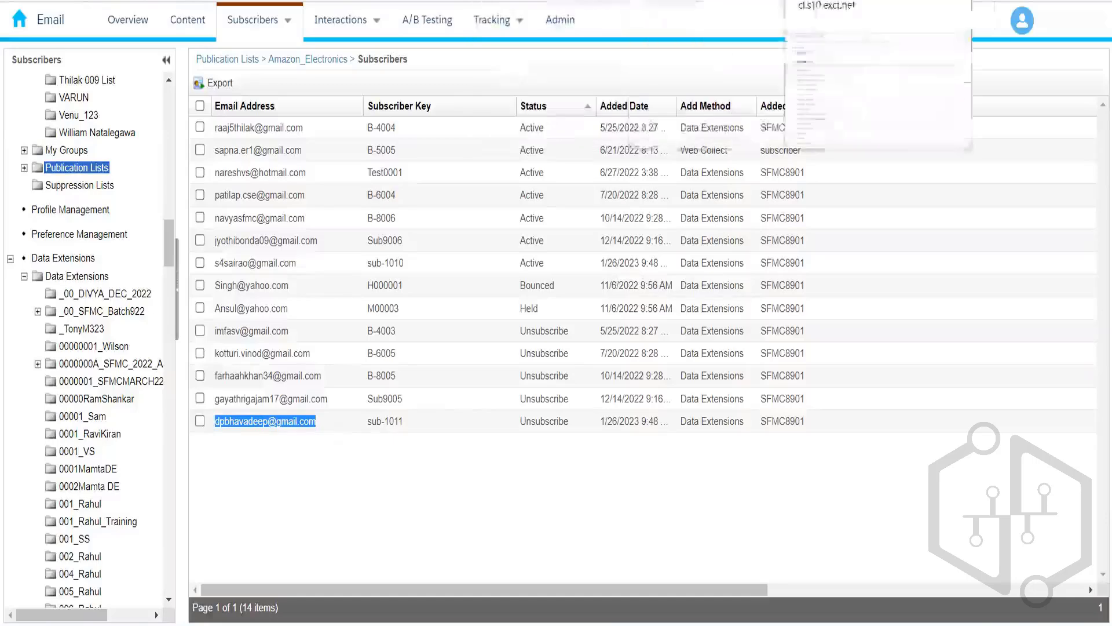
left_click(823, 1)
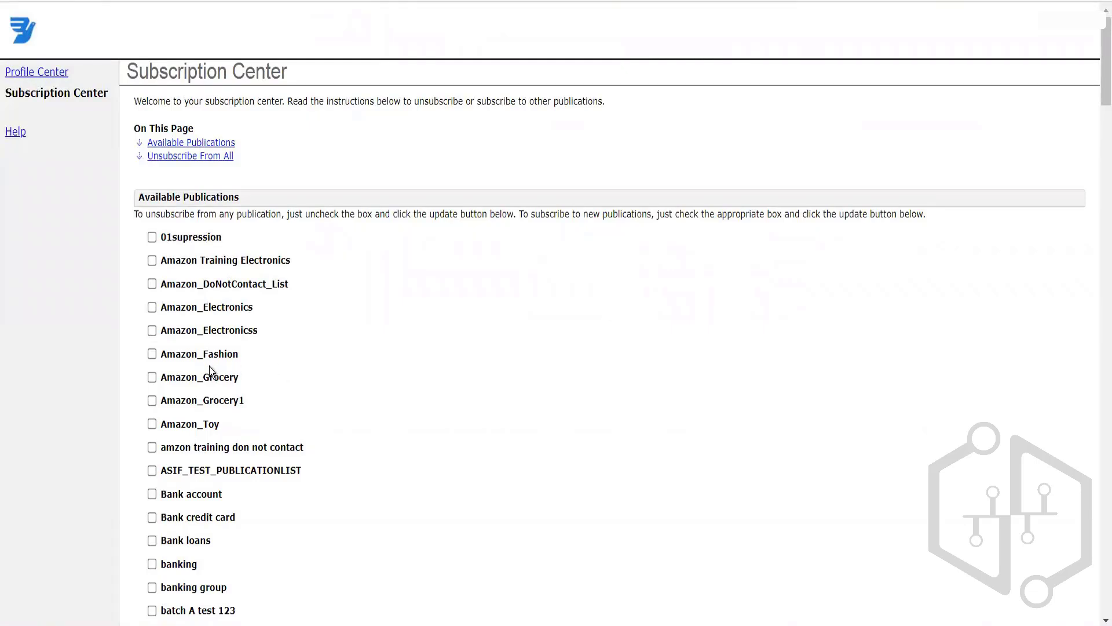
Step: Mark Amazon_Grocery as subscribed and scroll down to the Update button
left_click(152, 379)
left_click_drag(1104, 74, 1097, 92)
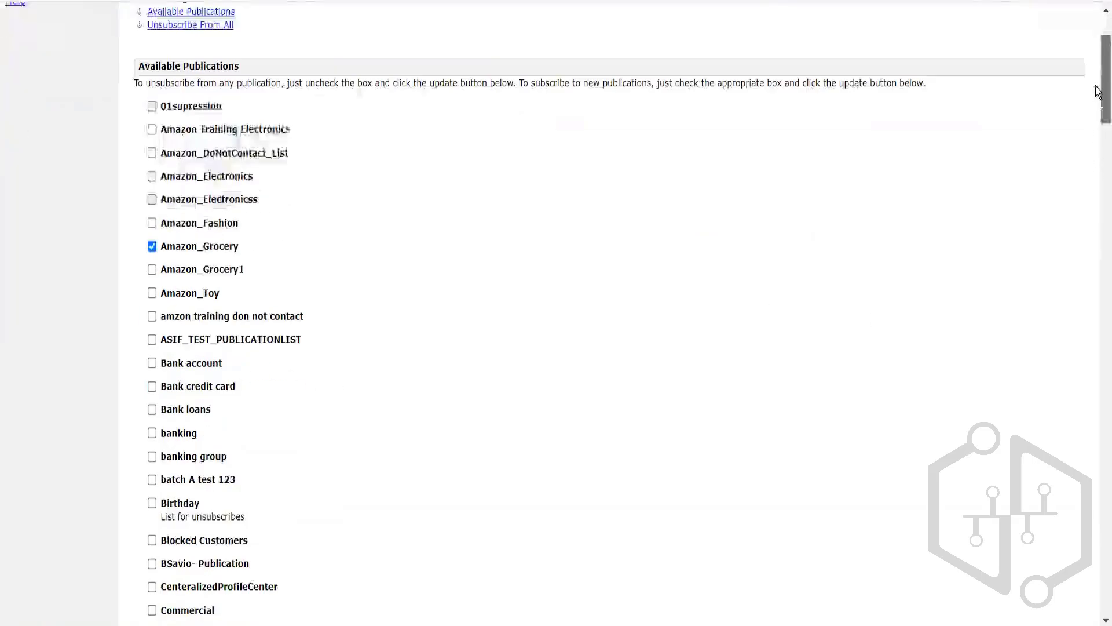
scroll(1097, 91, "down", 15)
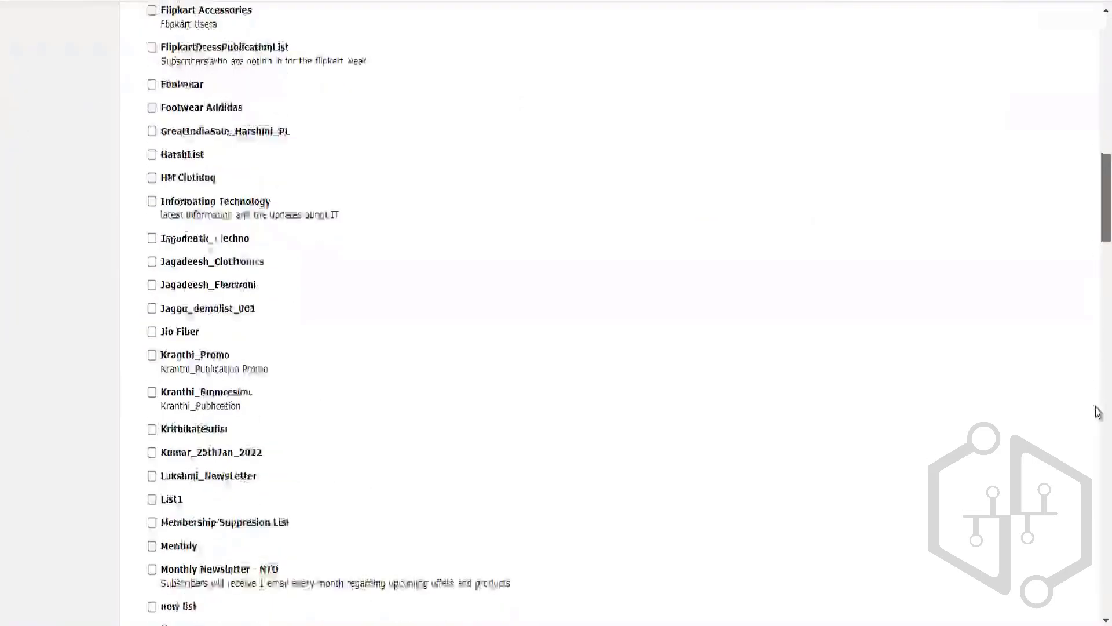
scroll(1097, 412, "down", 20)
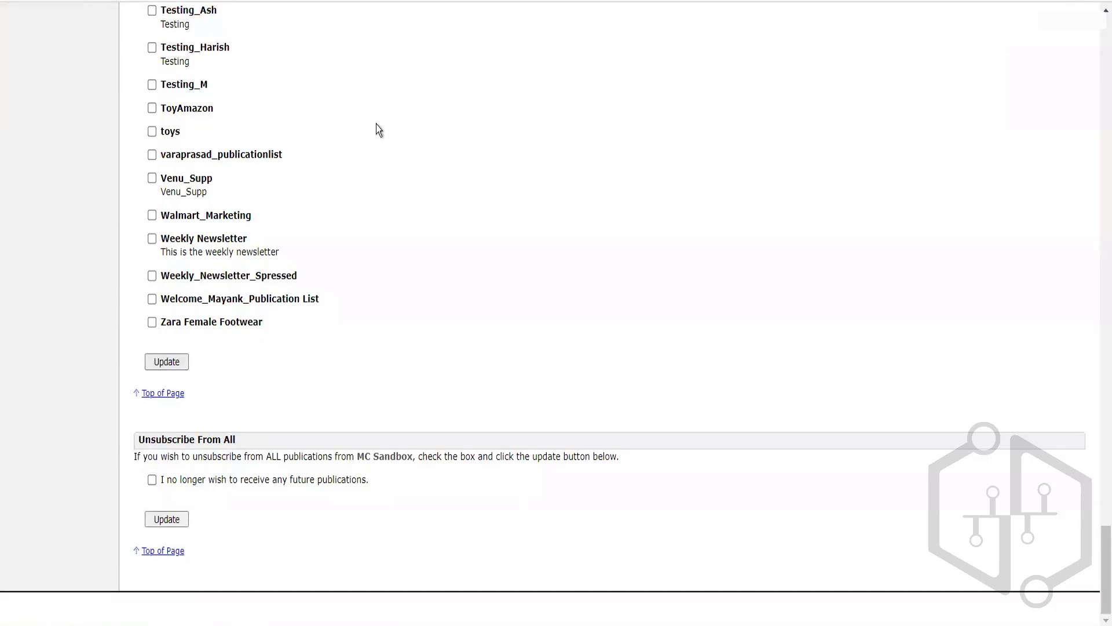
scroll(360, 13, "up", 20)
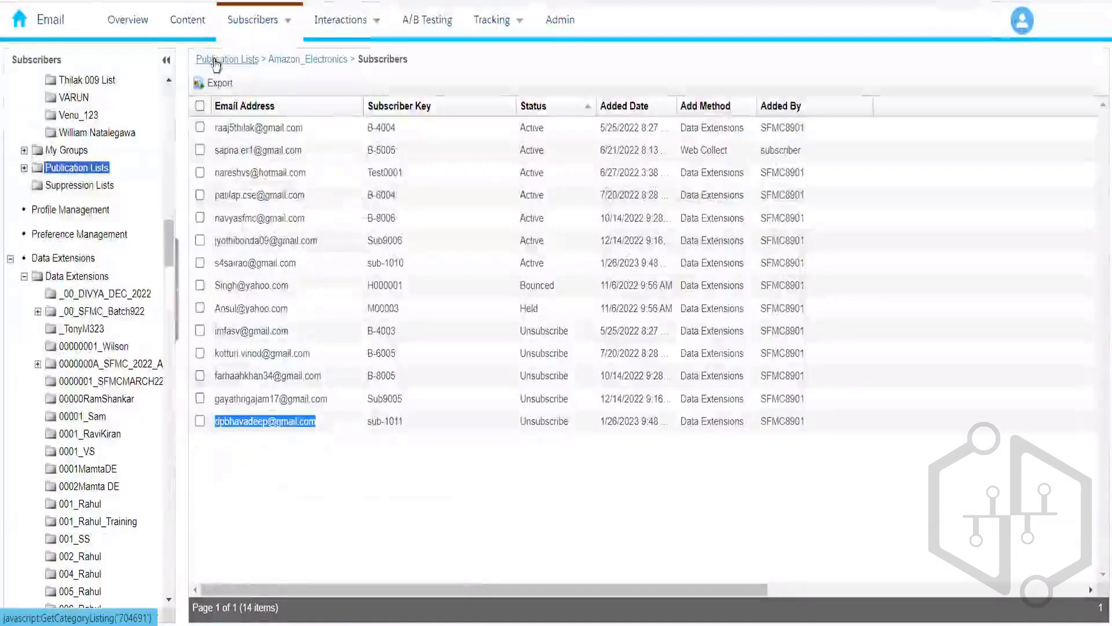
Step: Return to the publication lists and show page 3 of Amazon_Grocery's 52 subscribers, listing two Web Collect sign-ups
left_click(216, 61)
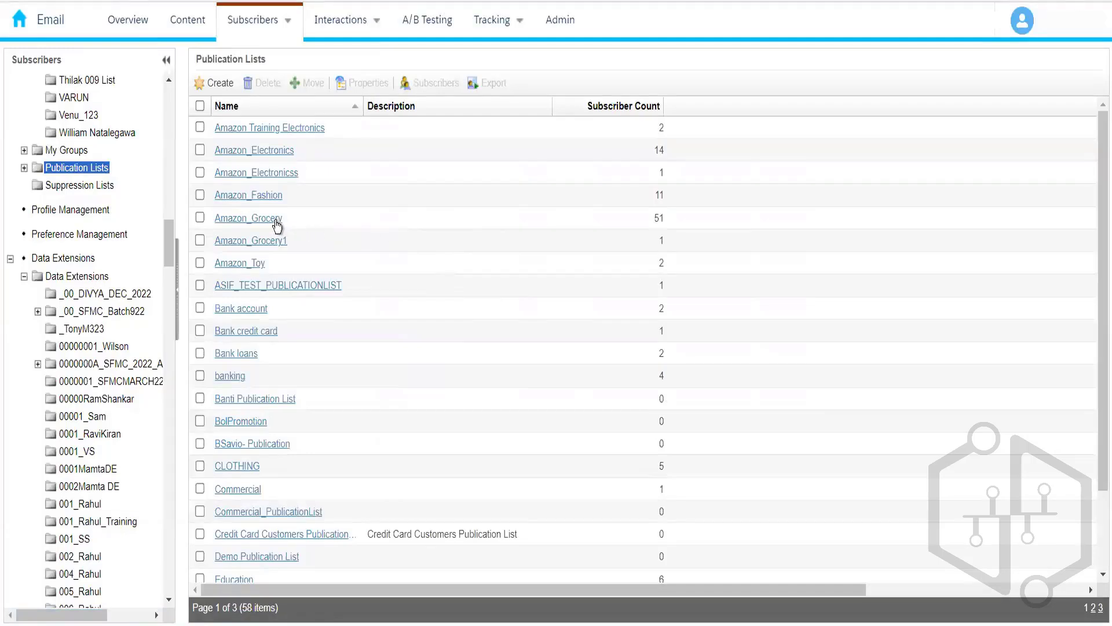
mouse_move(493, 21)
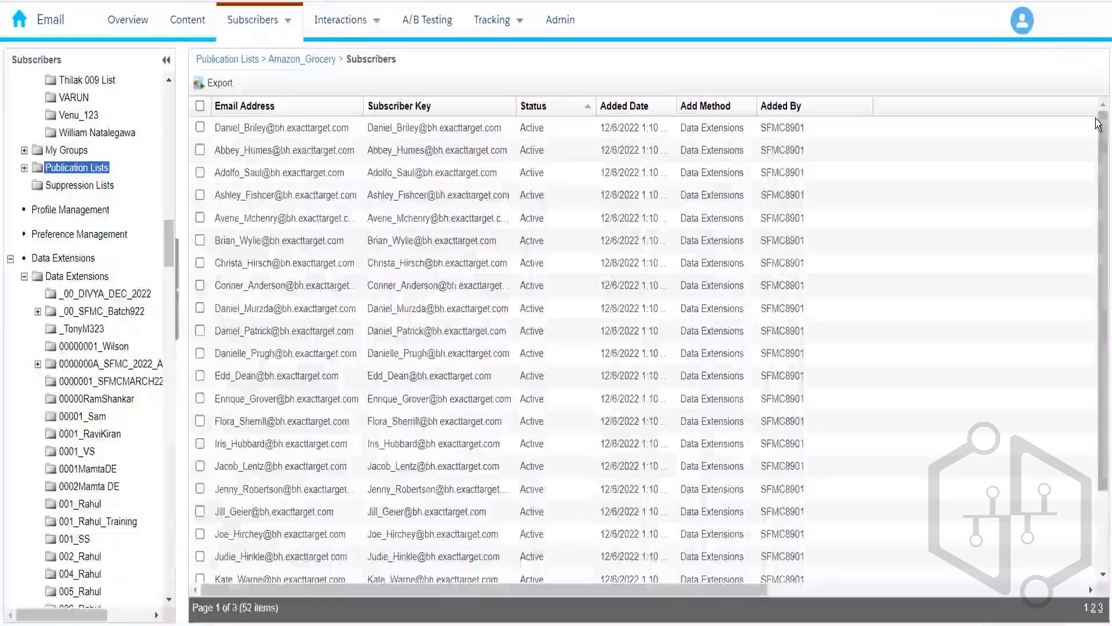
left_click_drag(1097, 141, 1097, 442)
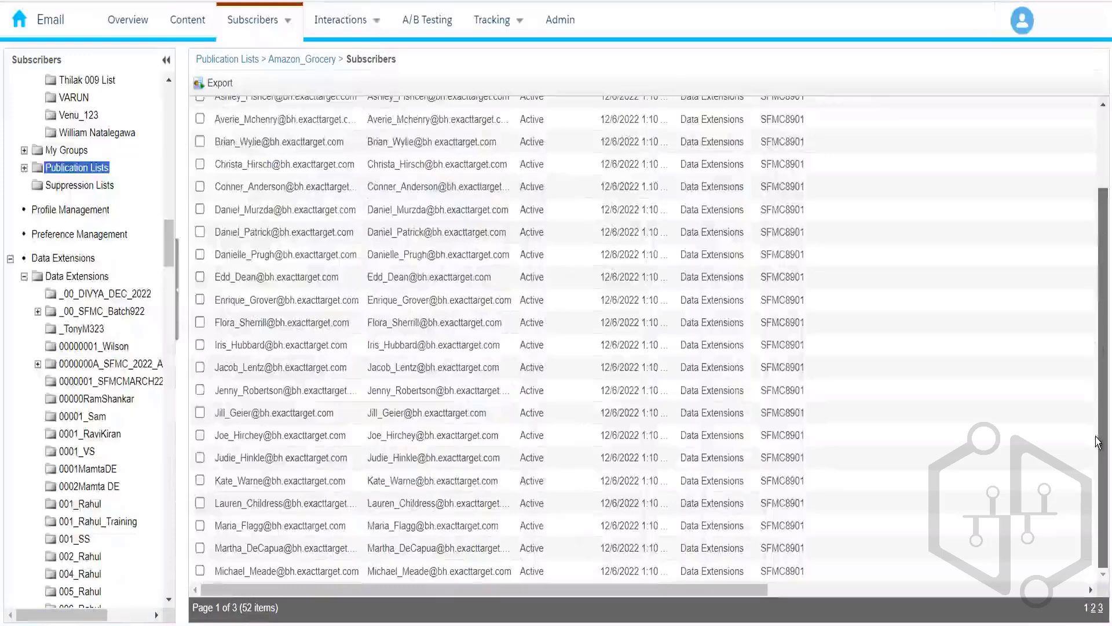
left_click(1097, 613)
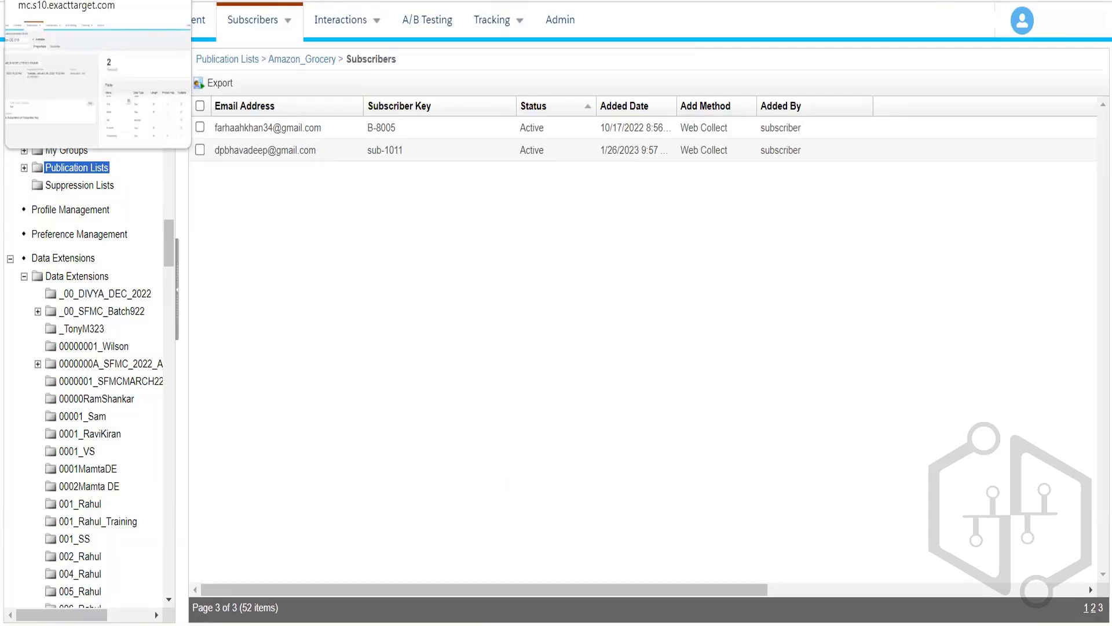
mouse_move(259, 33)
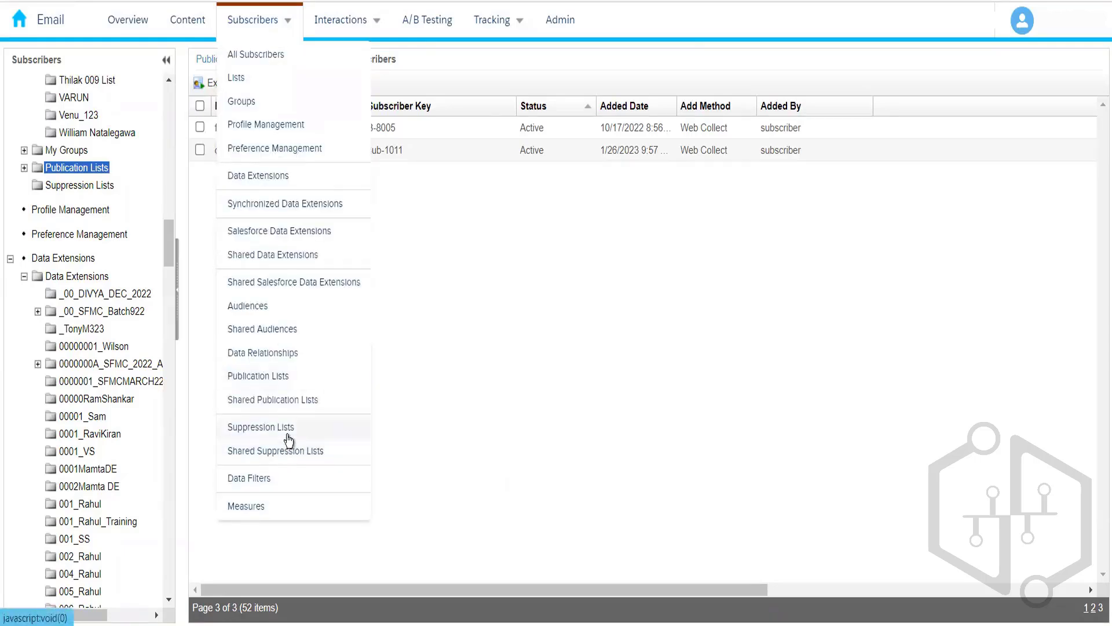
Step: Go to Subscribers > Suppression Lists (33 lists) and start a new suppression list
left_click(288, 436)
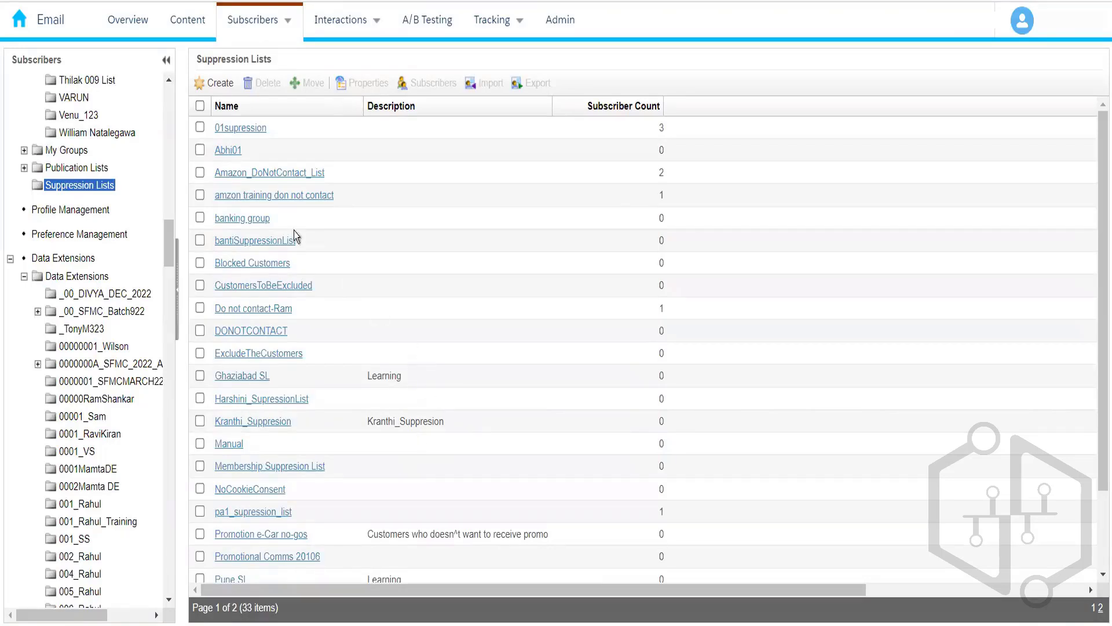
left_click(220, 84)
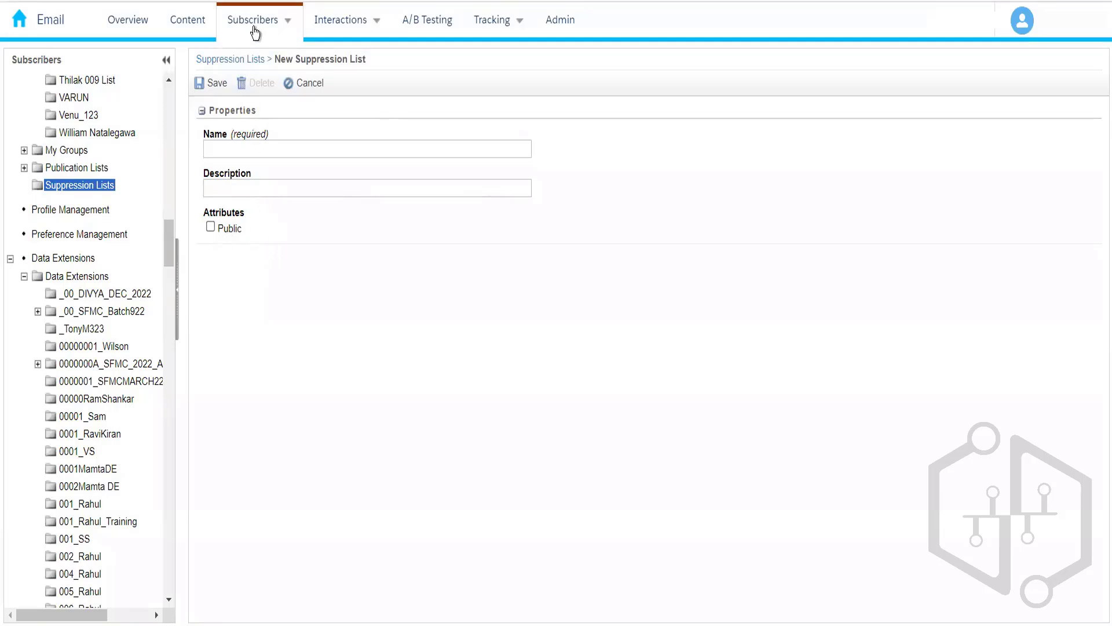
Step: Name the new suppression list 'Demo Suppression List', correcting the spelling, and save it
mouse_move(255, 33)
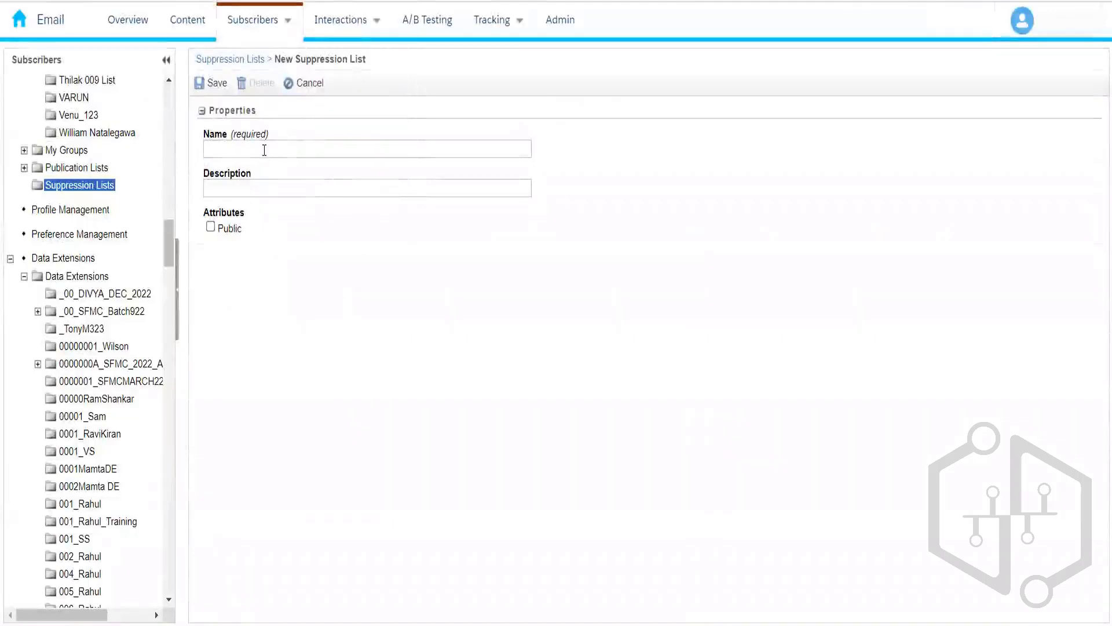
left_click(264, 150)
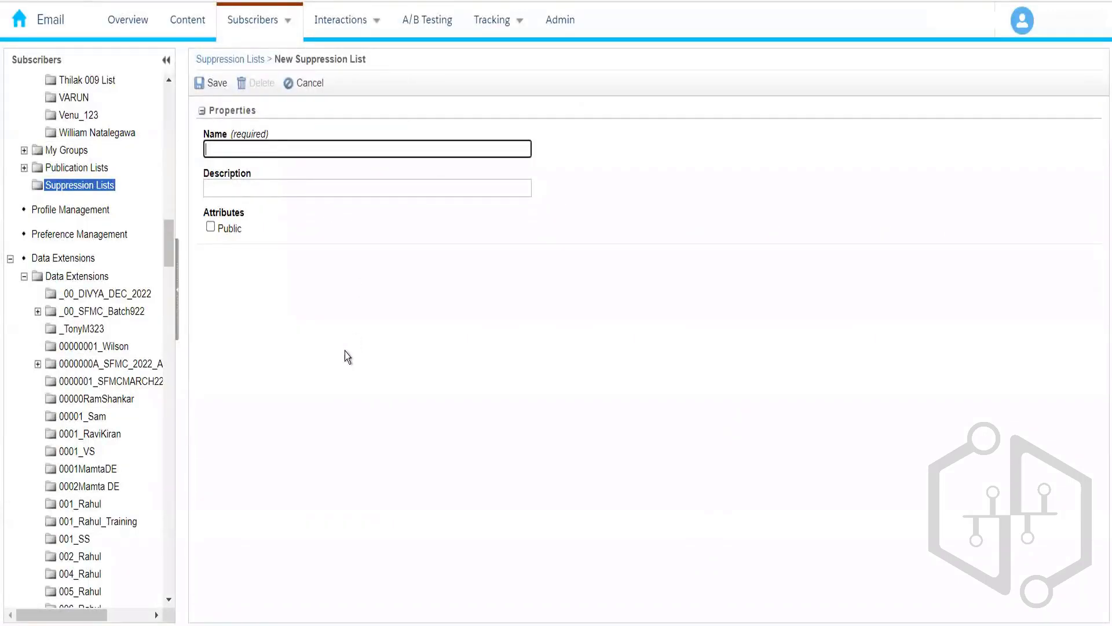
type("Demo Supression ")
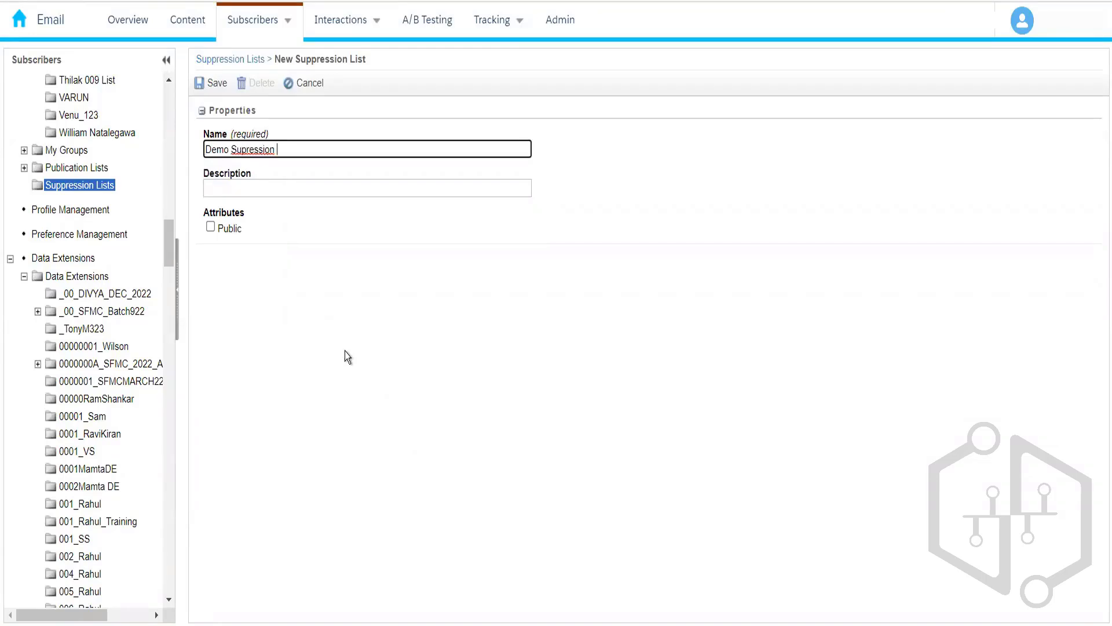
type("List")
type("p")
left_click(319, 229)
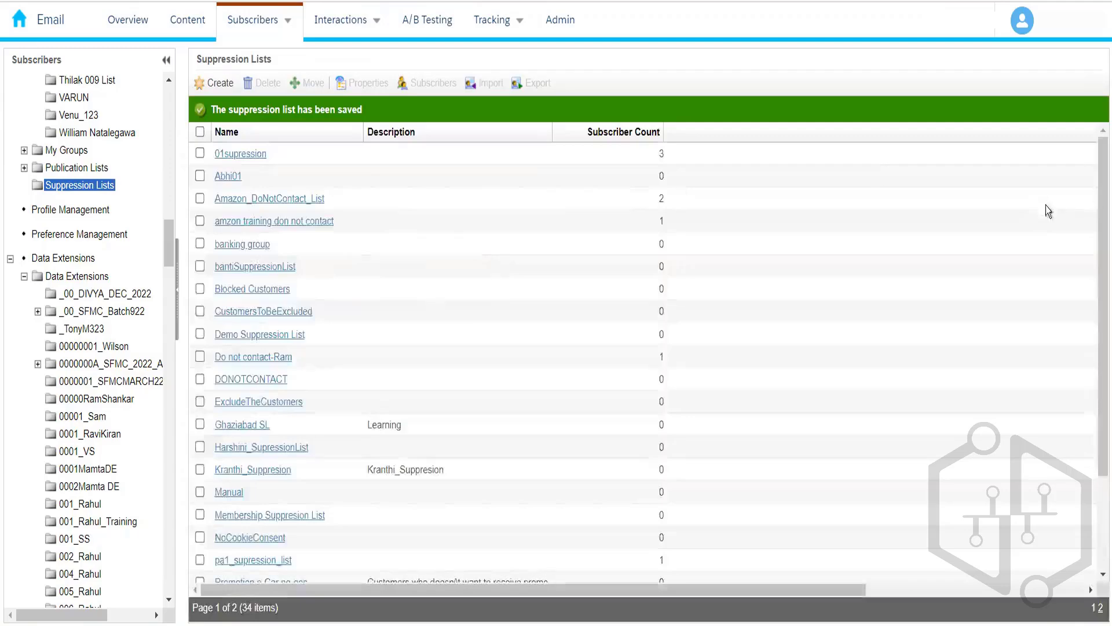
left_click_drag(1100, 240, 1098, 139)
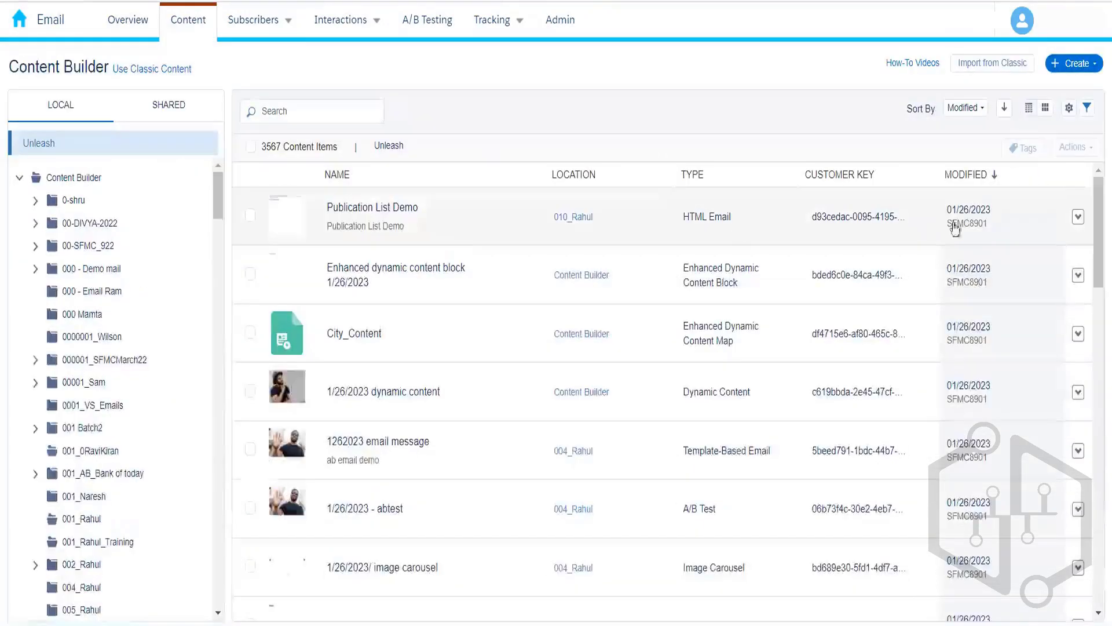
Step: Send the Publication List Demo email from Content Builder and advance to the Select Audience step
left_click(1079, 218)
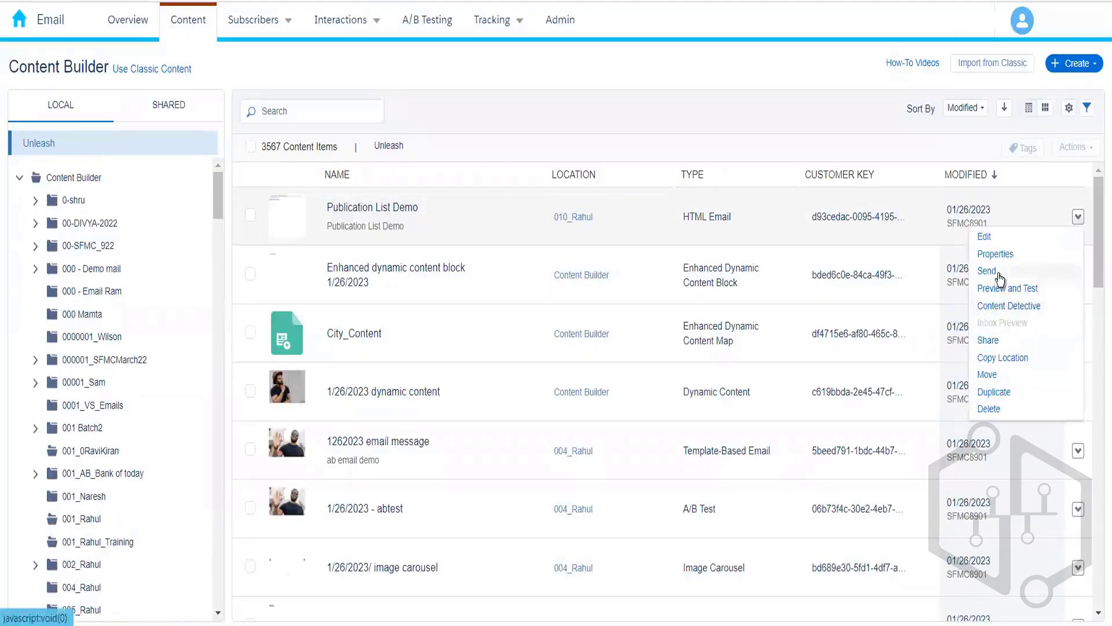
left_click(999, 273)
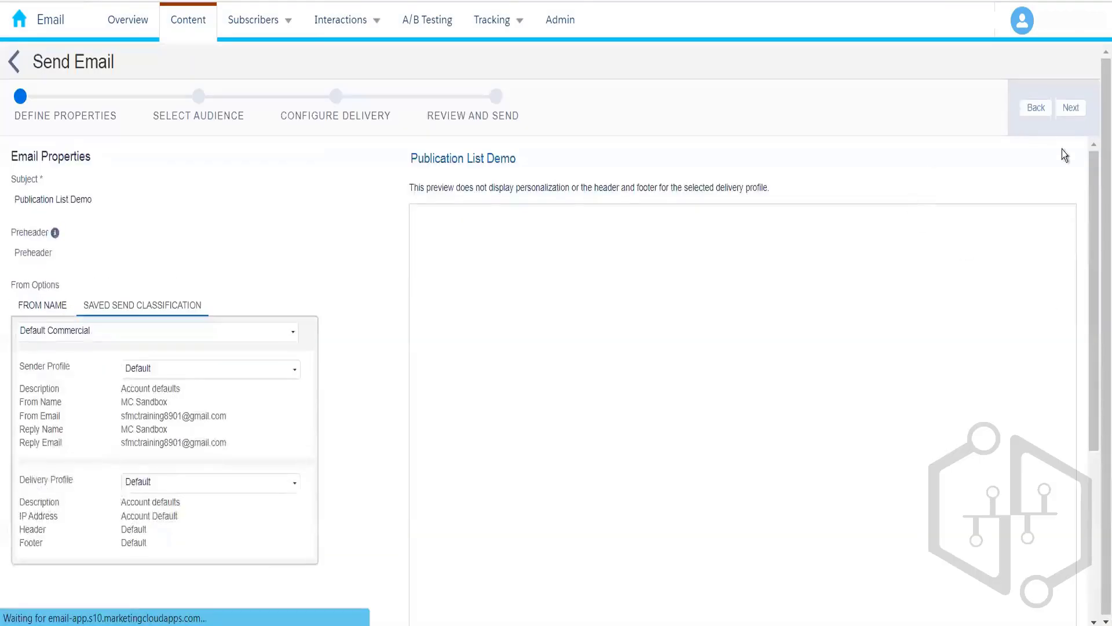
left_click(1076, 111)
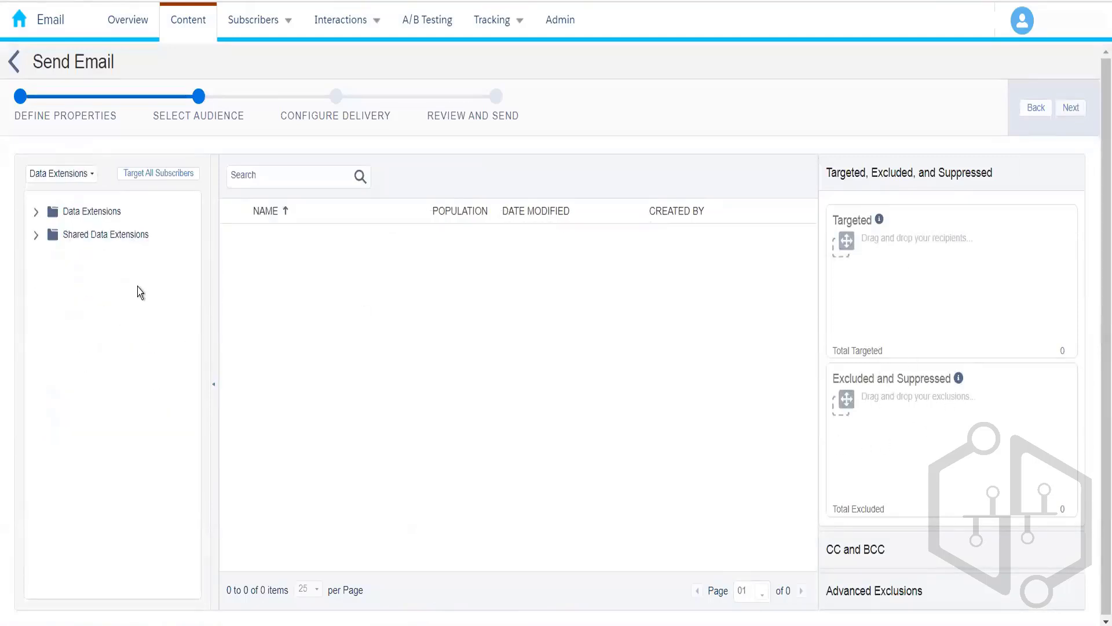
Step: Browse suppression lists and put Blocked Customers into Excluded and Suppressed for the send
left_click(36, 215)
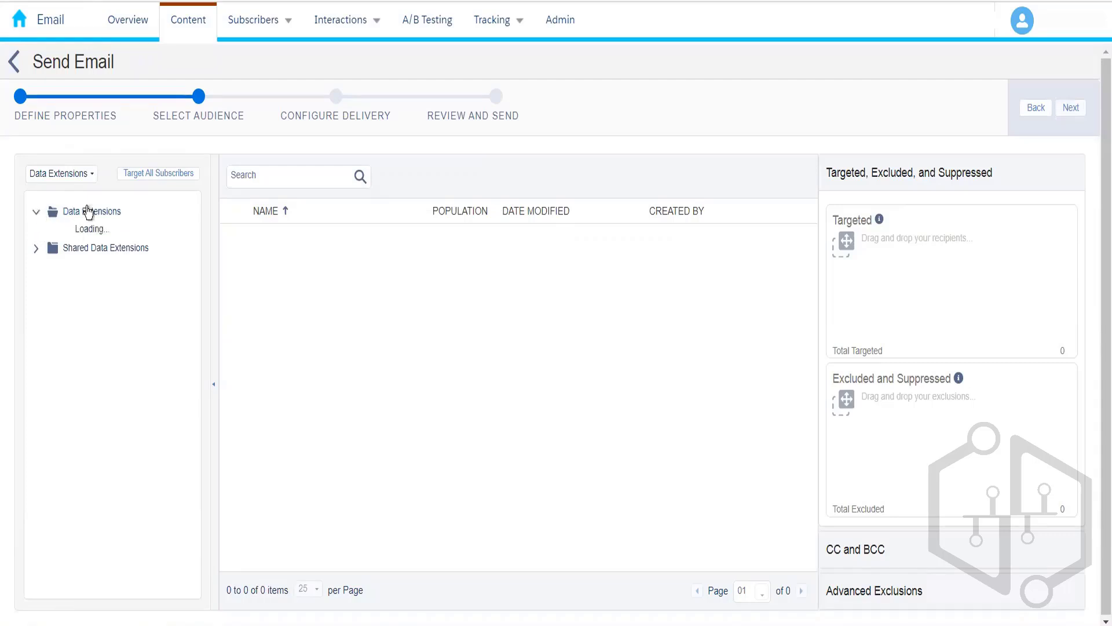
left_click(80, 181)
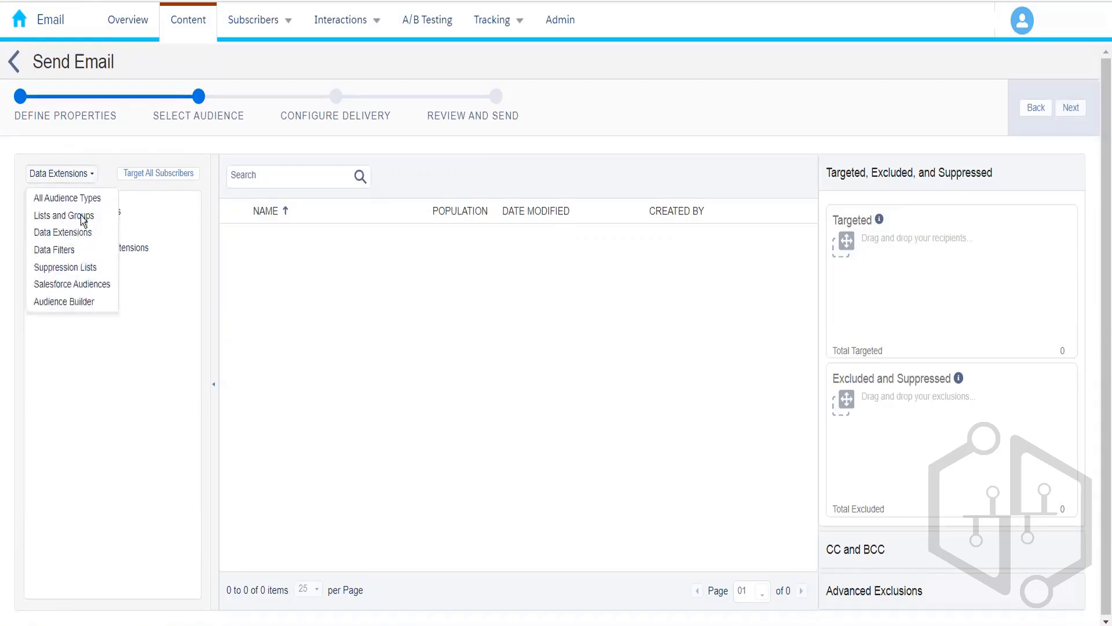
left_click(85, 275)
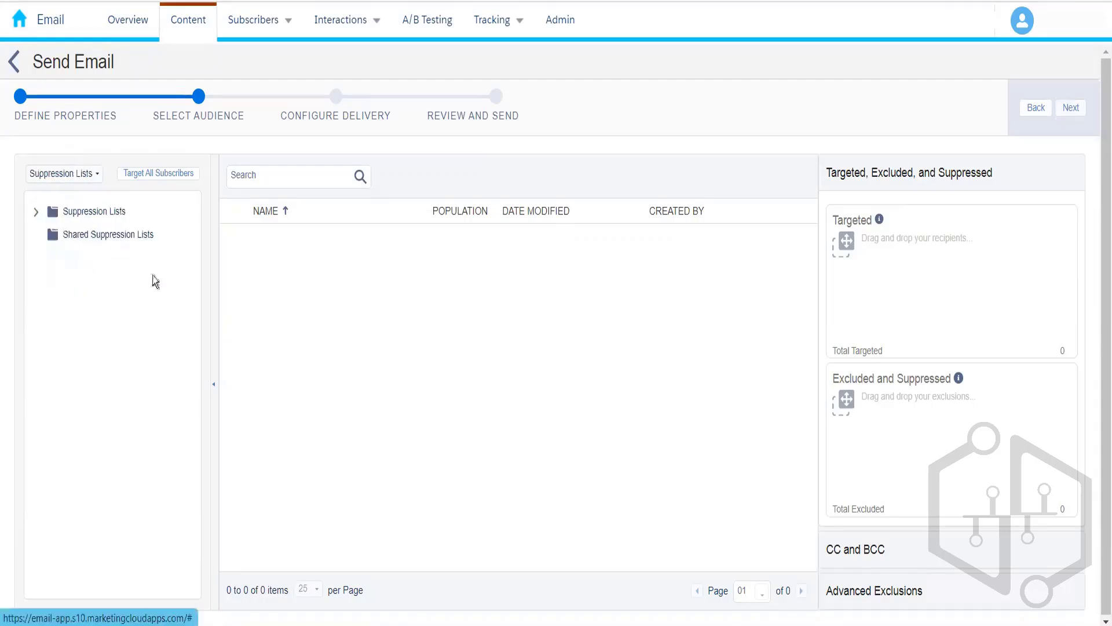
left_click(37, 214)
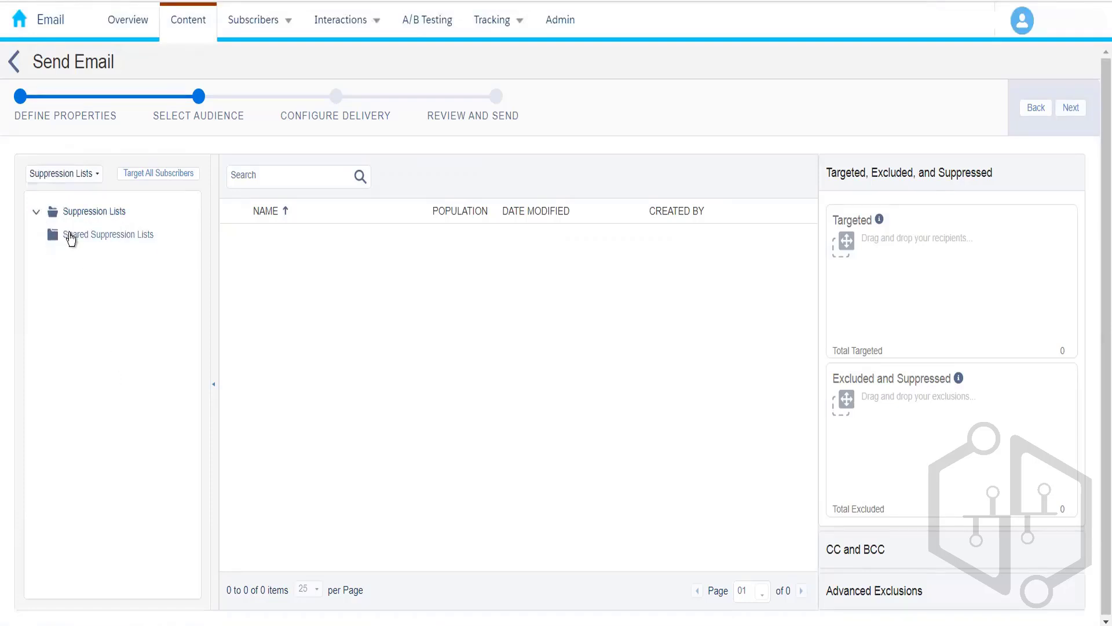
left_click(82, 215)
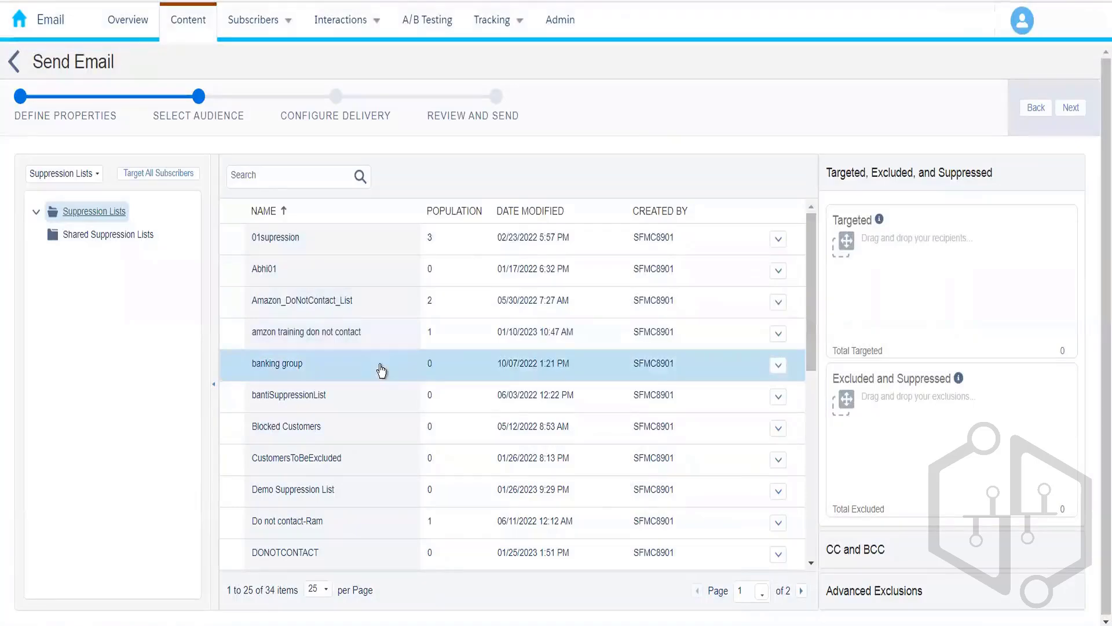
left_click_drag(384, 434, 880, 408)
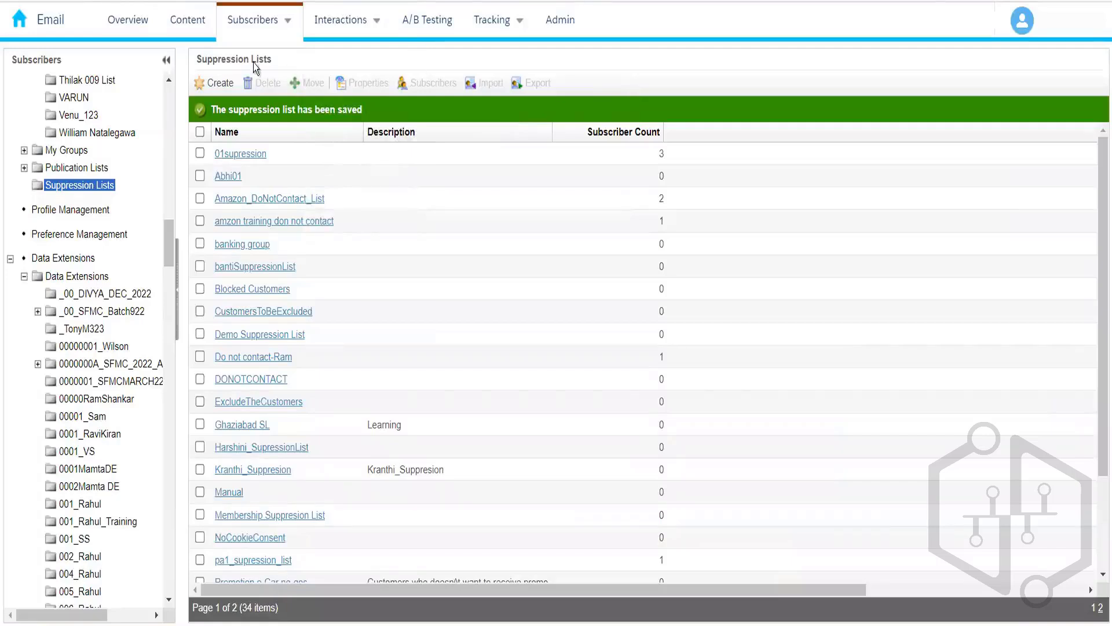
Step: Put the Footwear data extension into Excluded and Suppressed, giving 2 exclusions totalling 7 subscribers
mouse_move(261, 22)
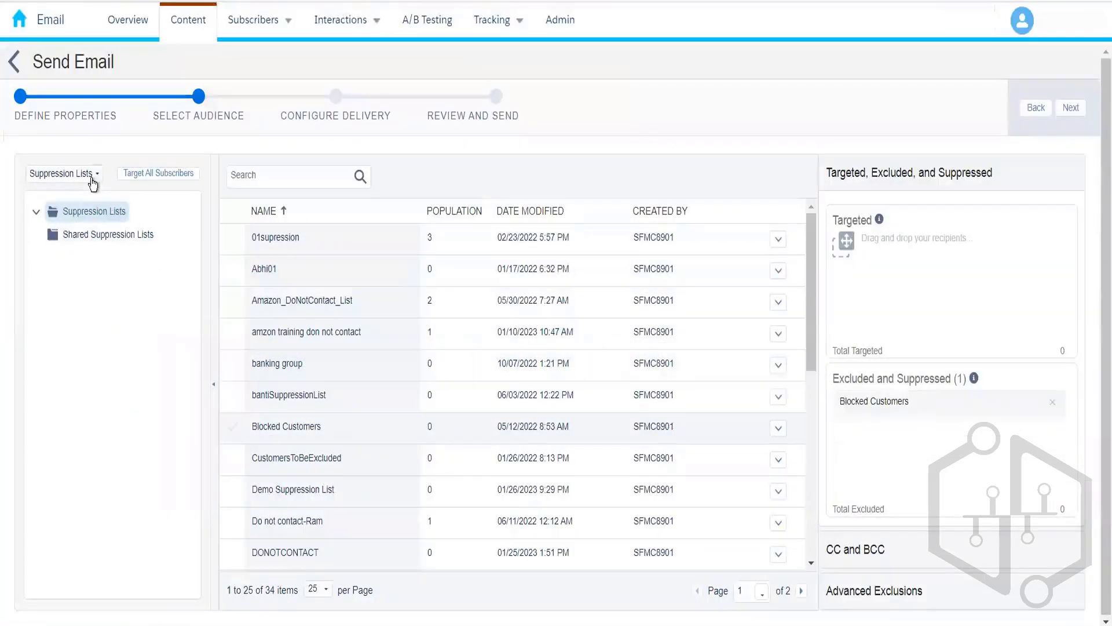
left_click(93, 181)
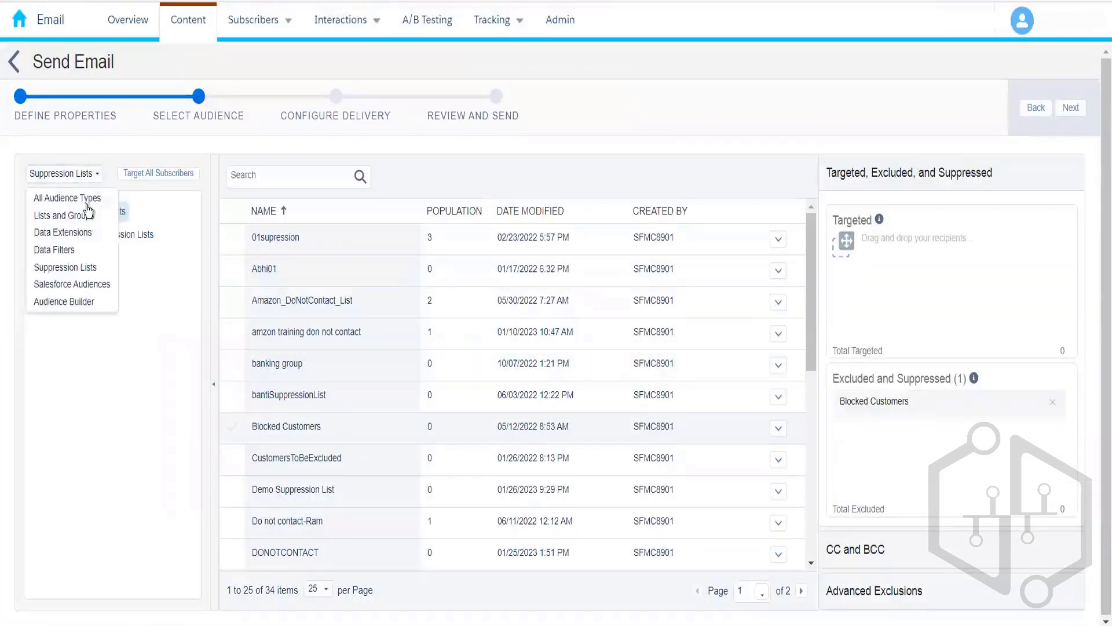
left_click(89, 234)
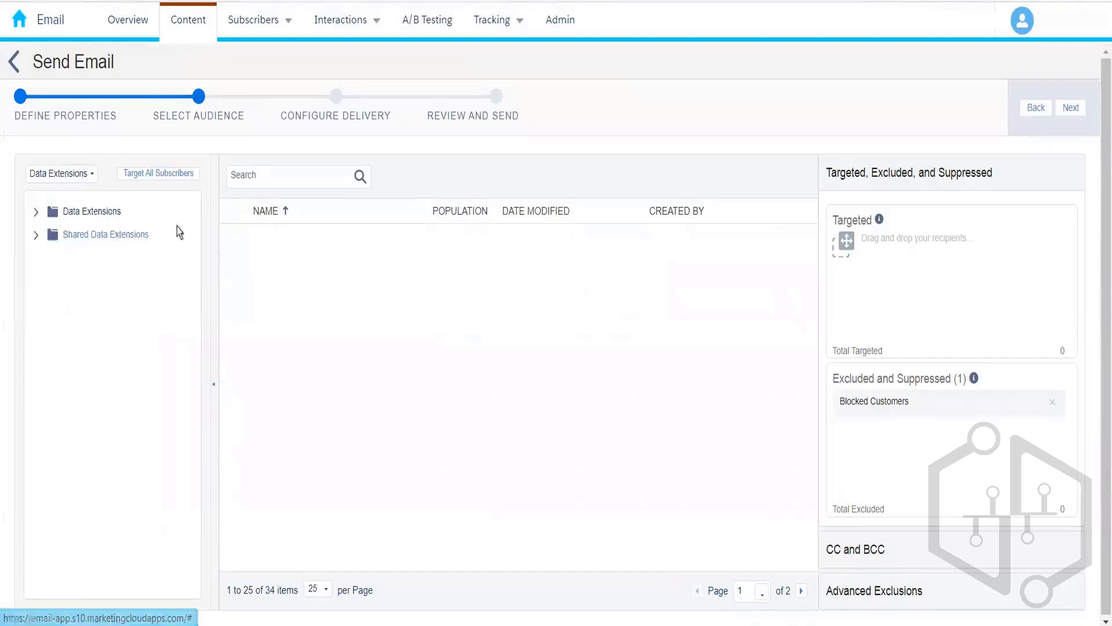
left_click(34, 212)
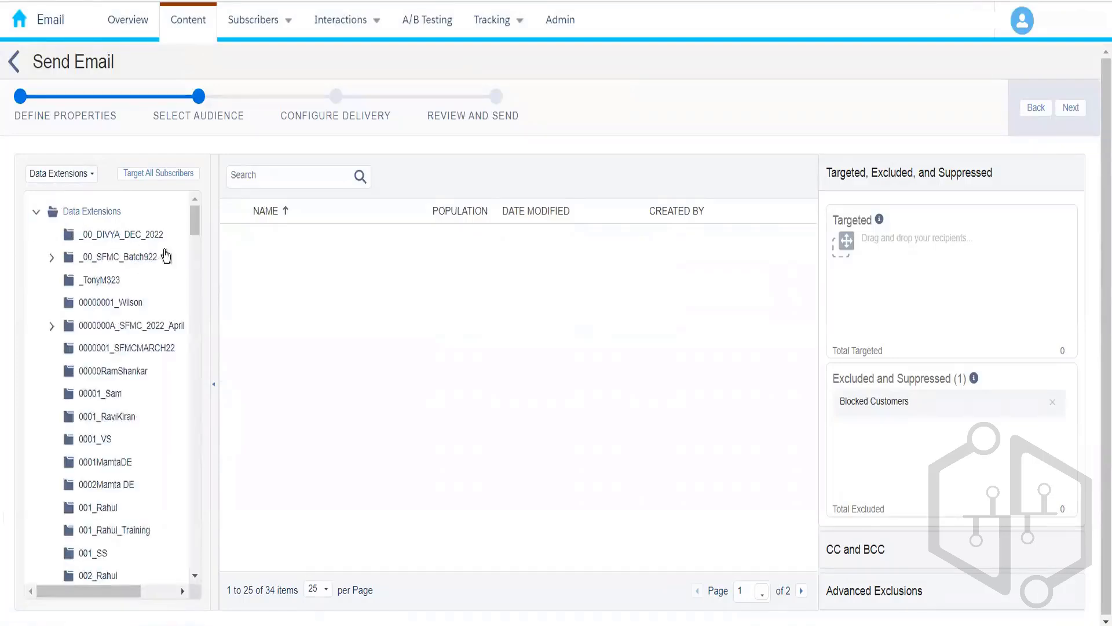
left_click(116, 381)
left_click(394, 238)
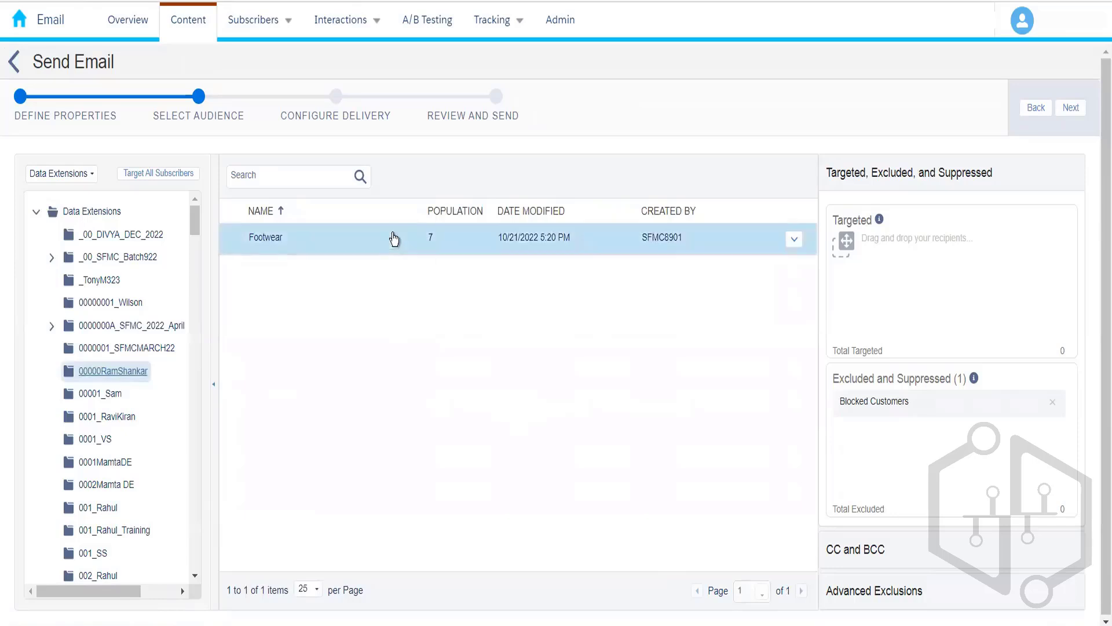
left_click_drag(394, 238, 906, 442)
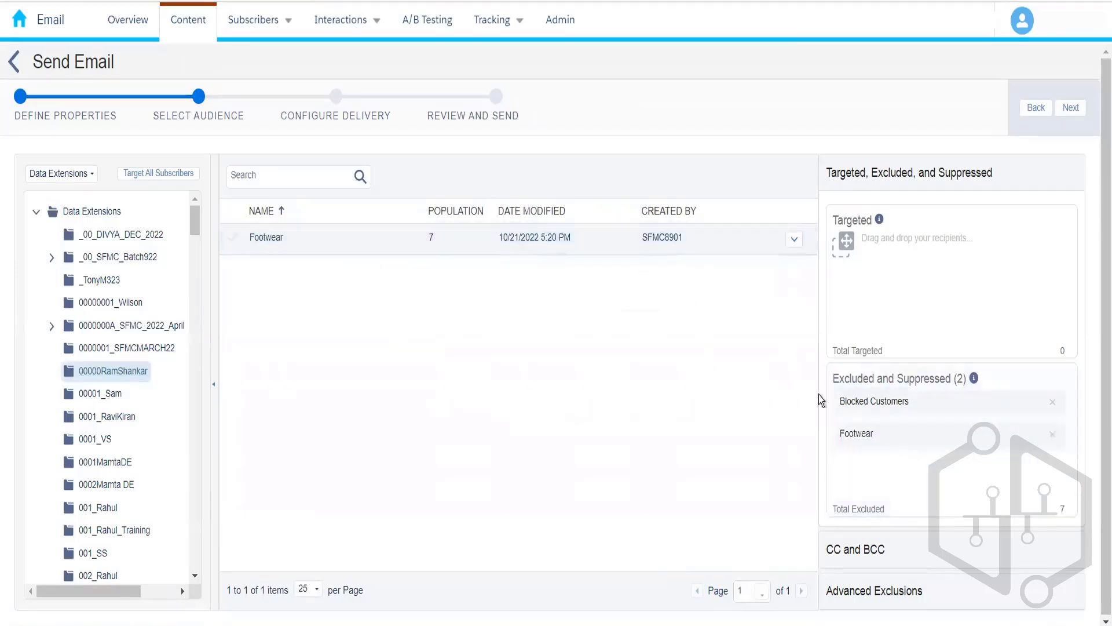
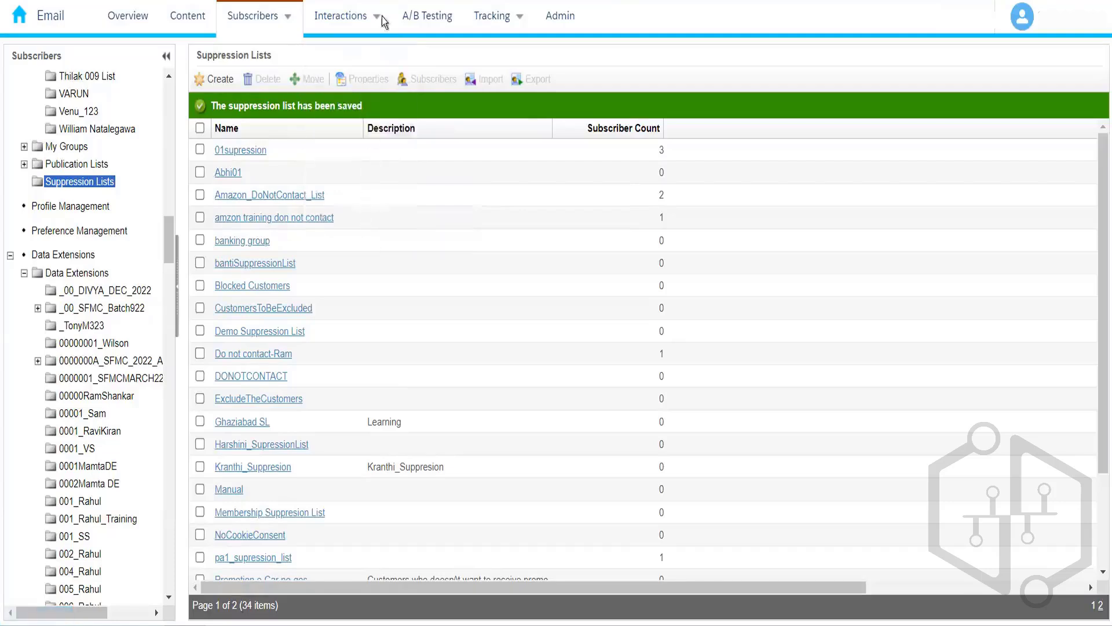
Step: Go to Interactions > User-Initiated Emails and list the sends in the User-Initiated folder
mouse_move(346, 13)
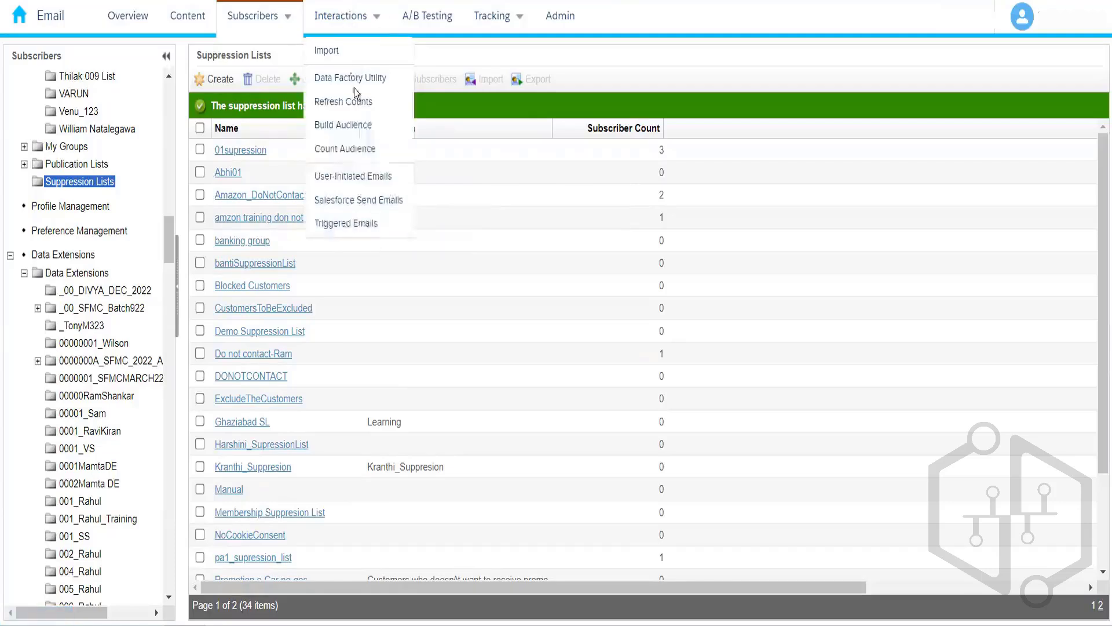
left_click(363, 176)
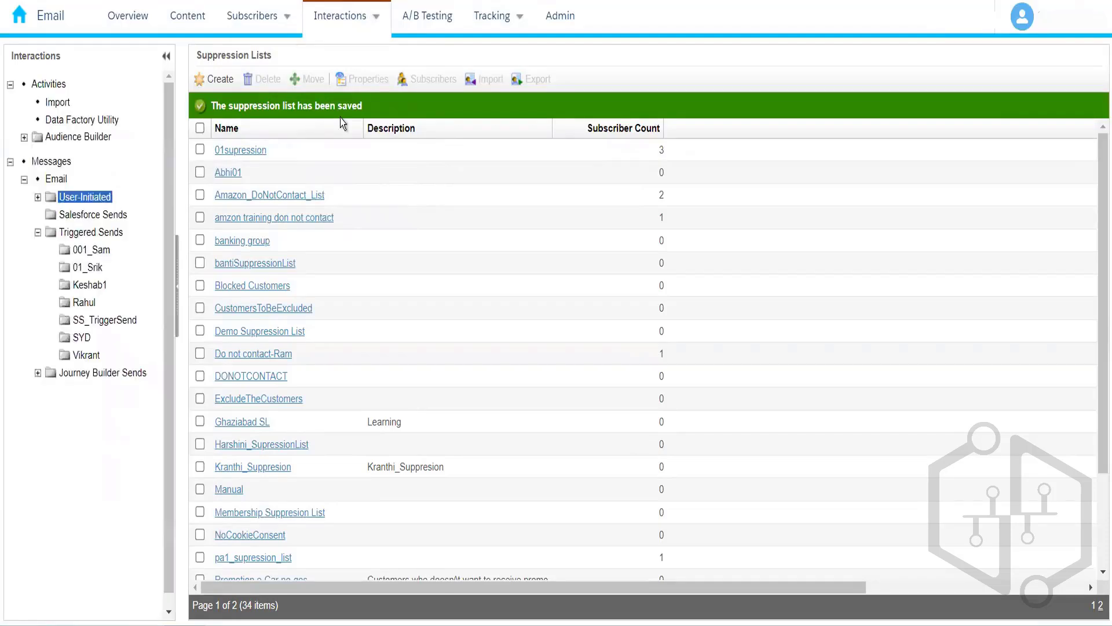
left_click(99, 197)
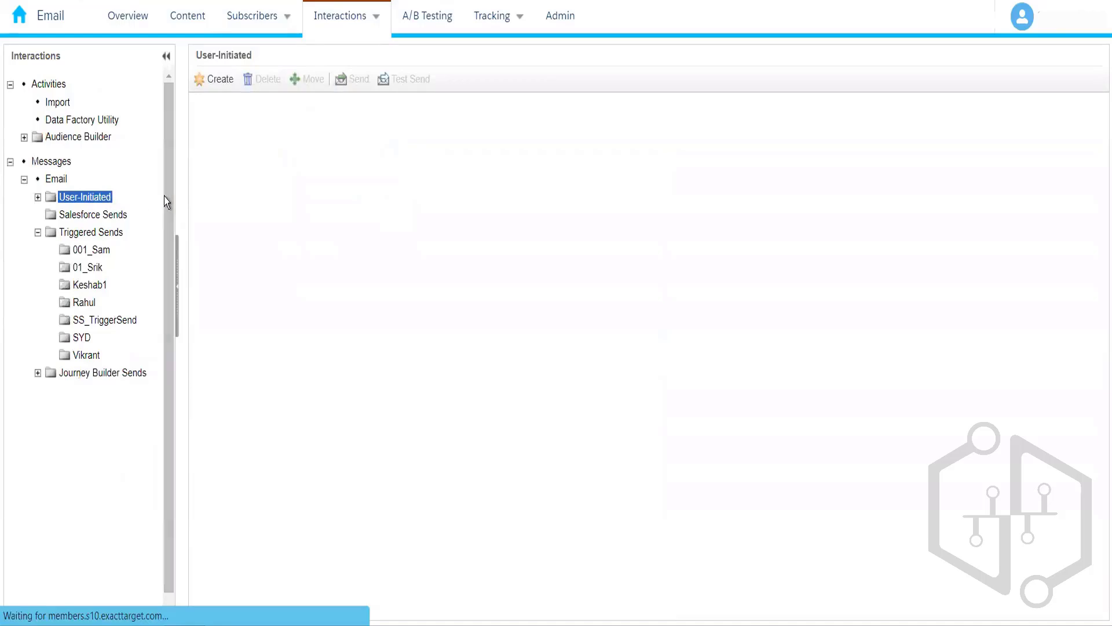
mouse_move(342, 17)
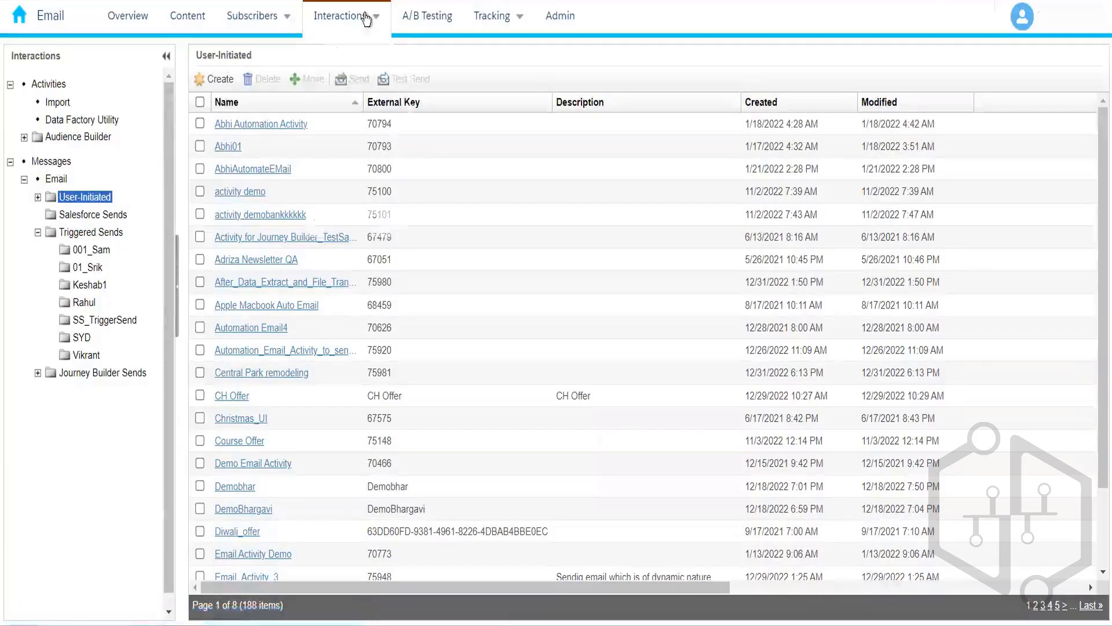
mouse_move(365, 19)
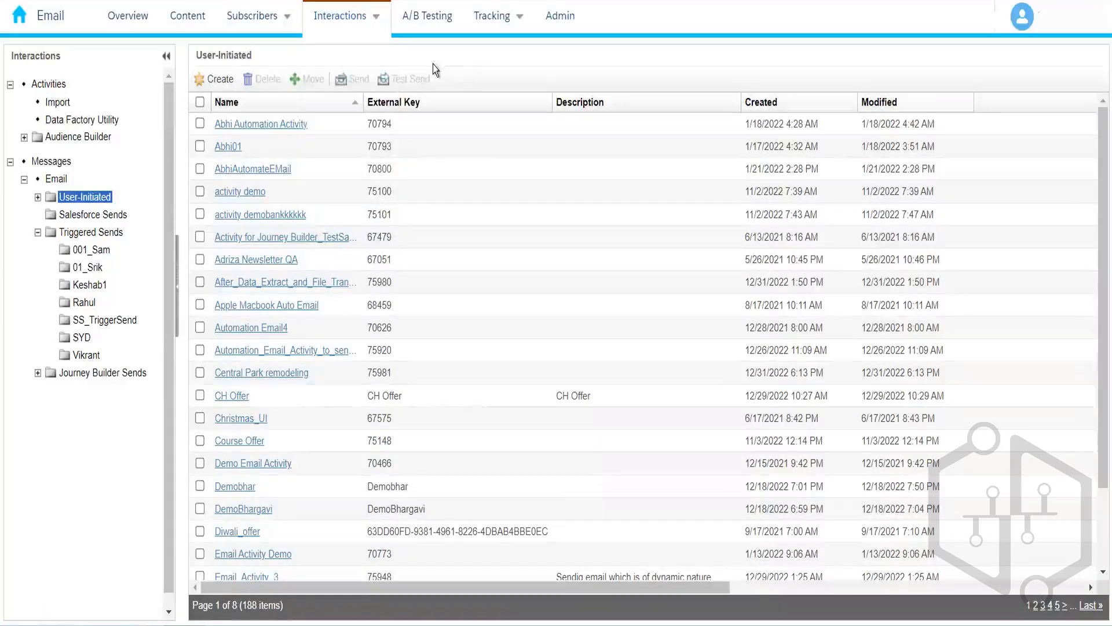
Step: Glance at the A/B Testing area, then return to editing Publication List Demo in Preview and Test
left_click(432, 22)
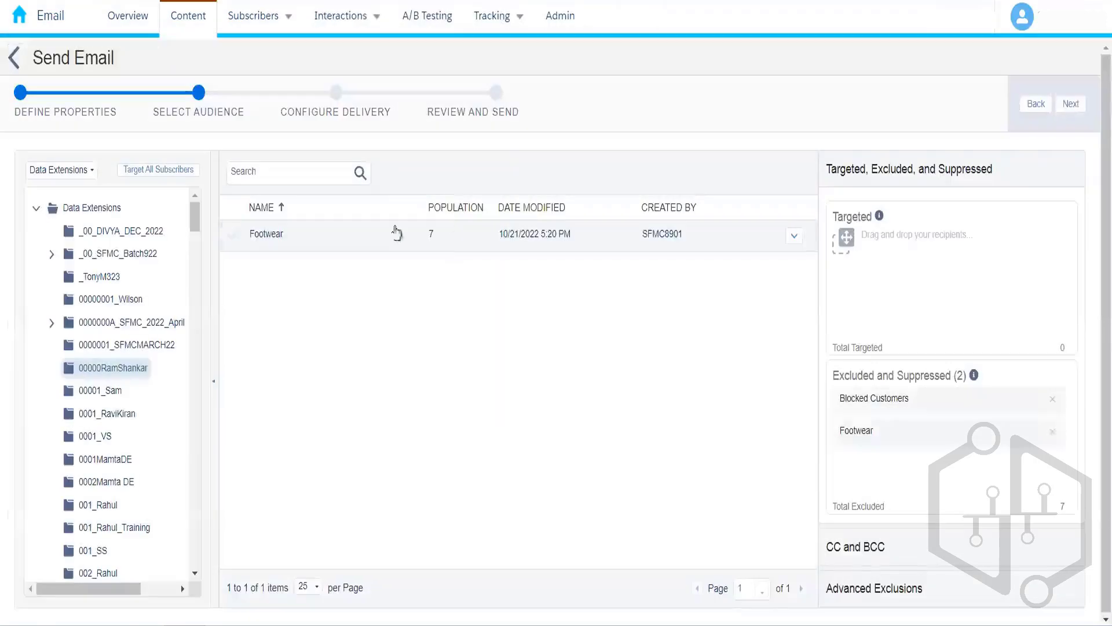
left_click(397, 232)
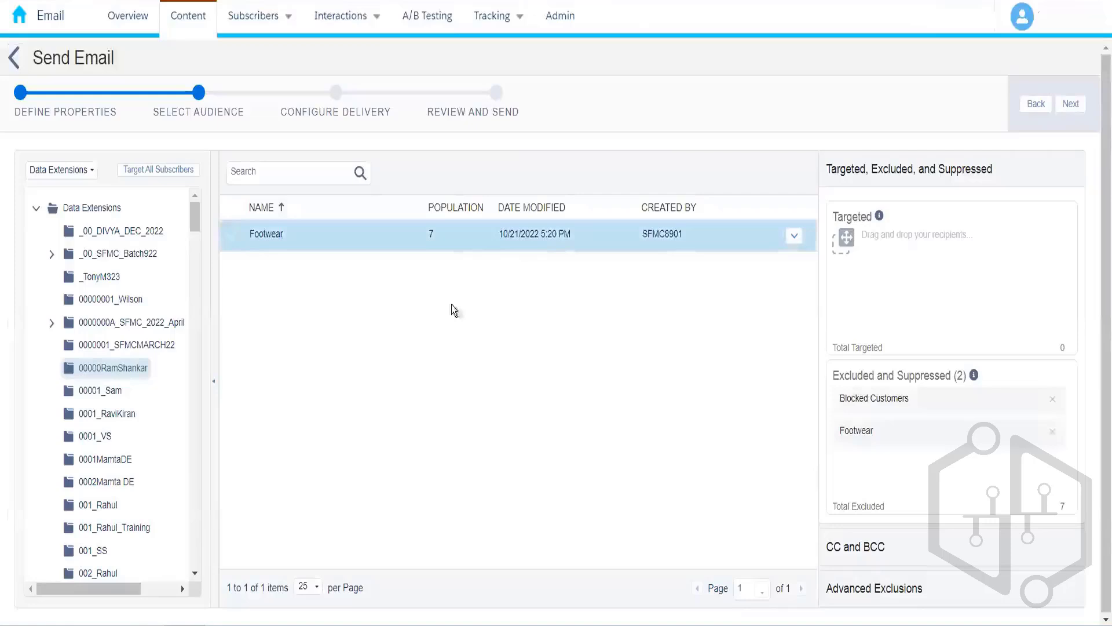
left_click(14, 58)
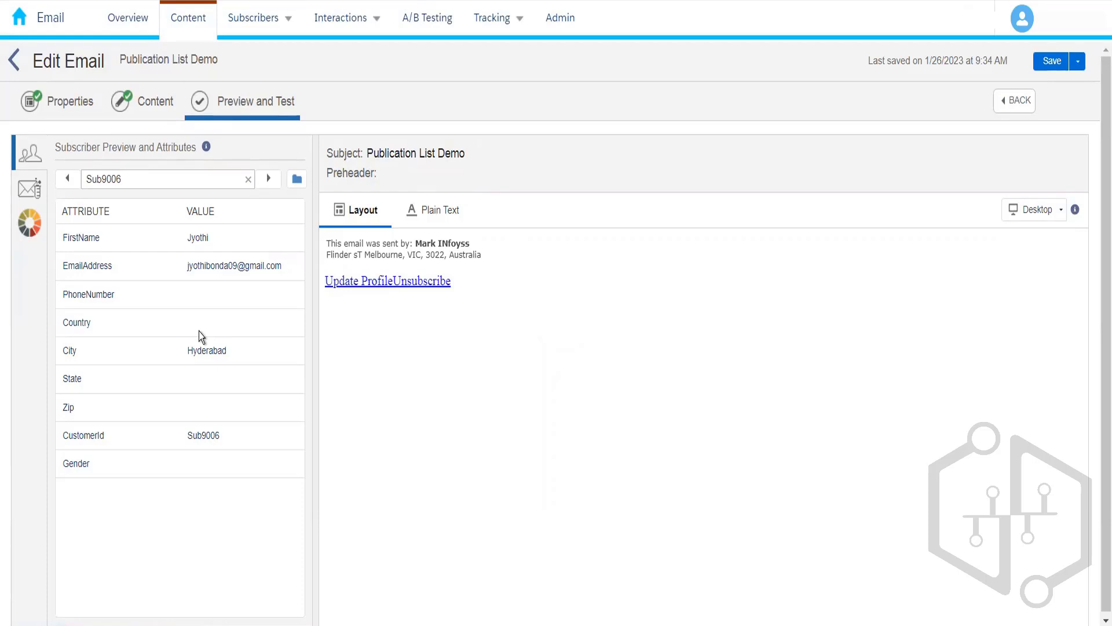
Step: Pick Customer Information DE 010 from Data Extensions > 010_Rahul as the preview source
left_click(293, 181)
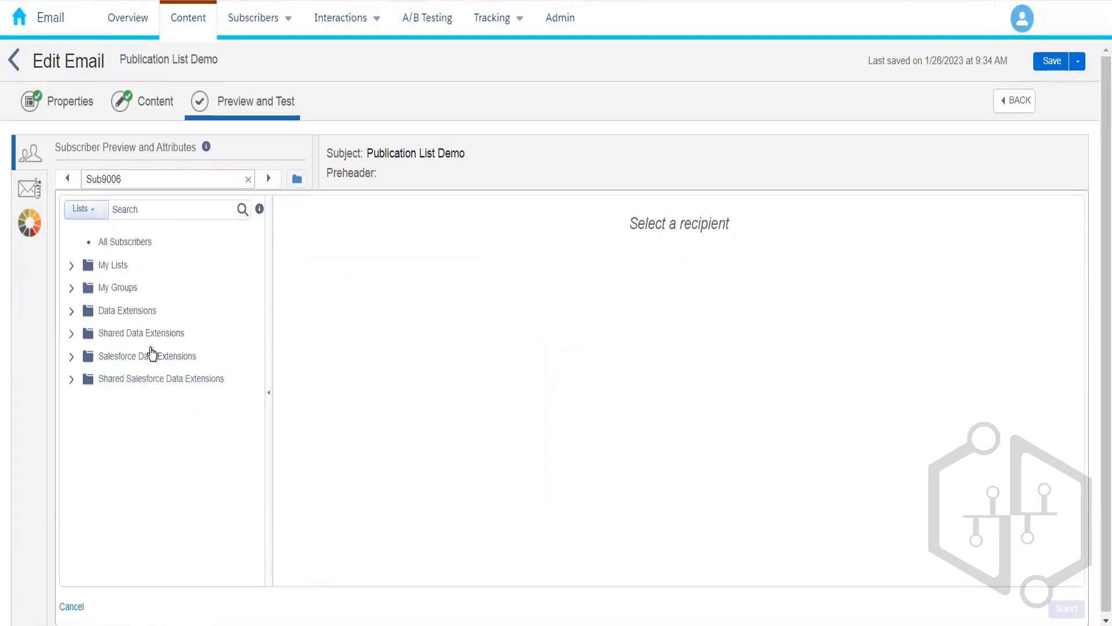
left_click(72, 312)
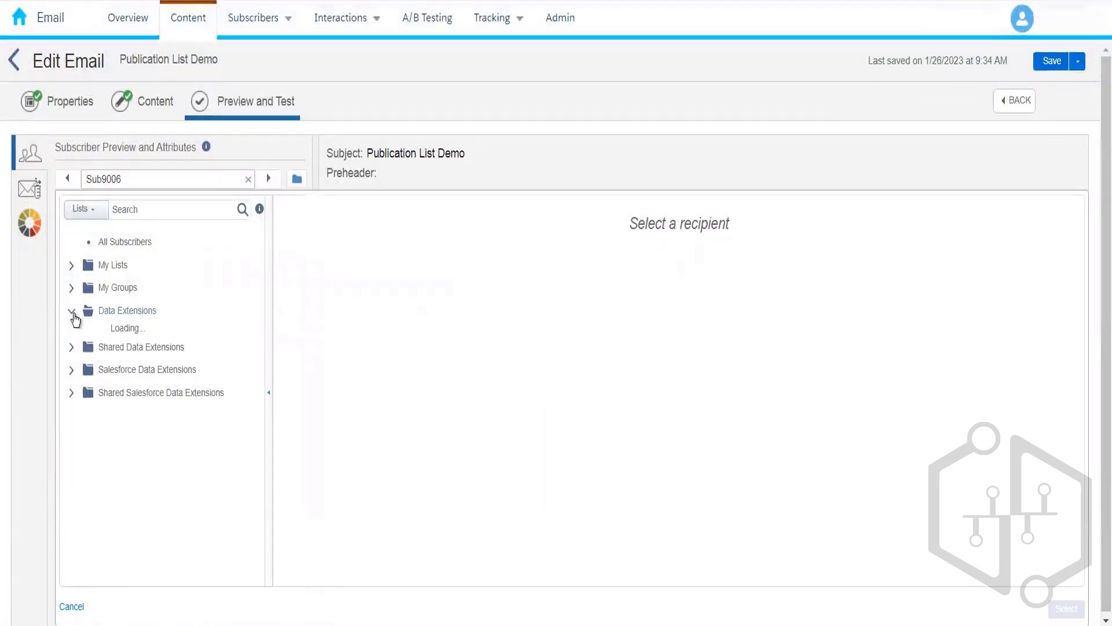
left_click_drag(252, 299, 259, 379)
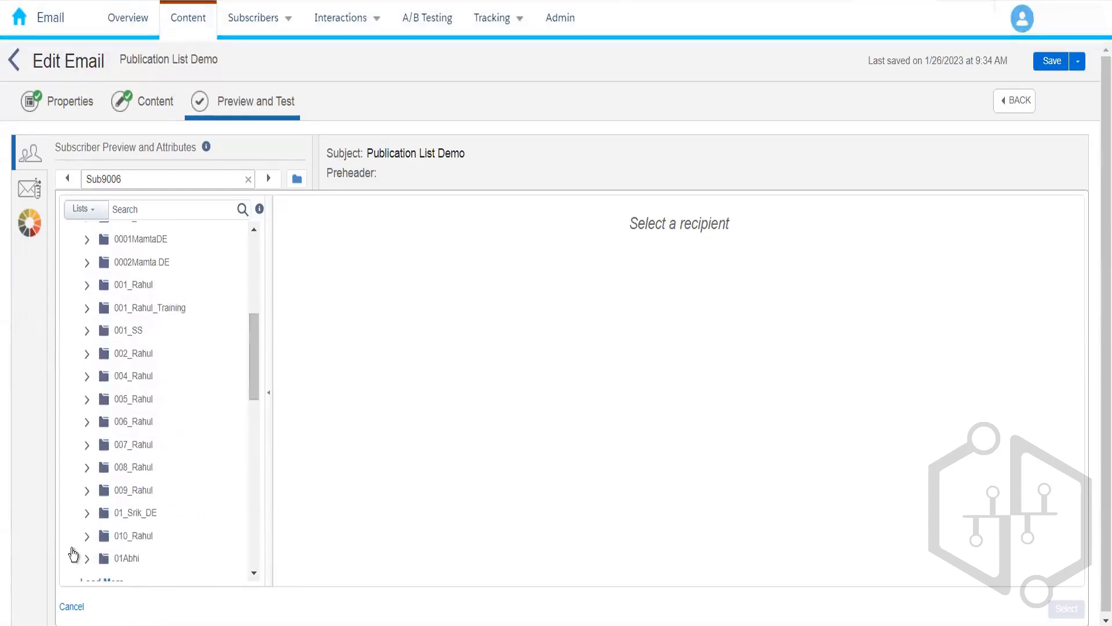
left_click(87, 537)
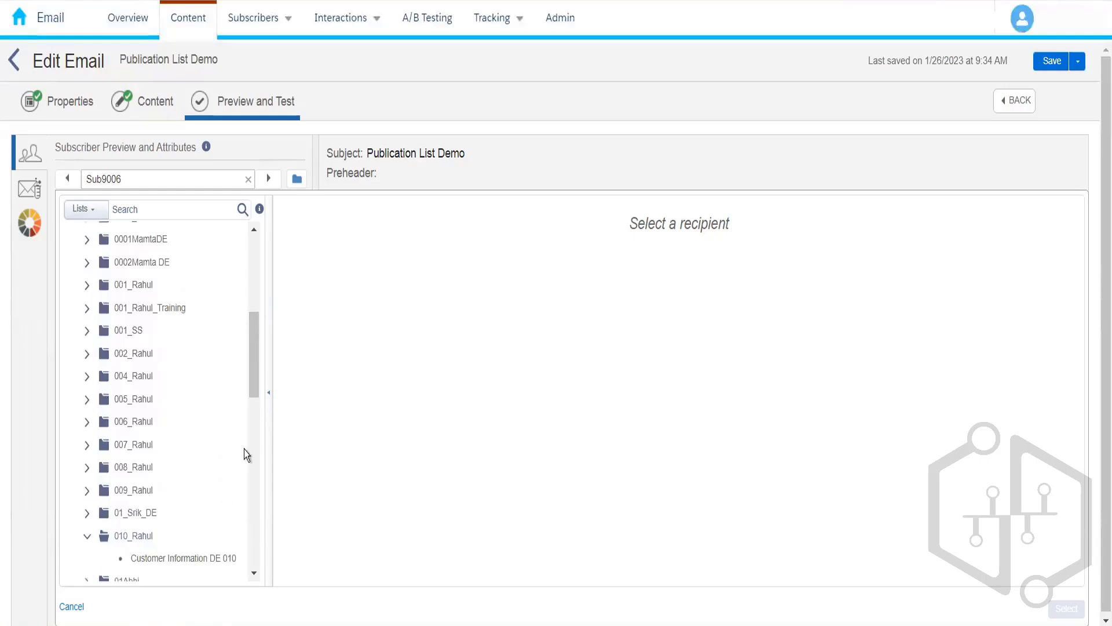
left_click(206, 559)
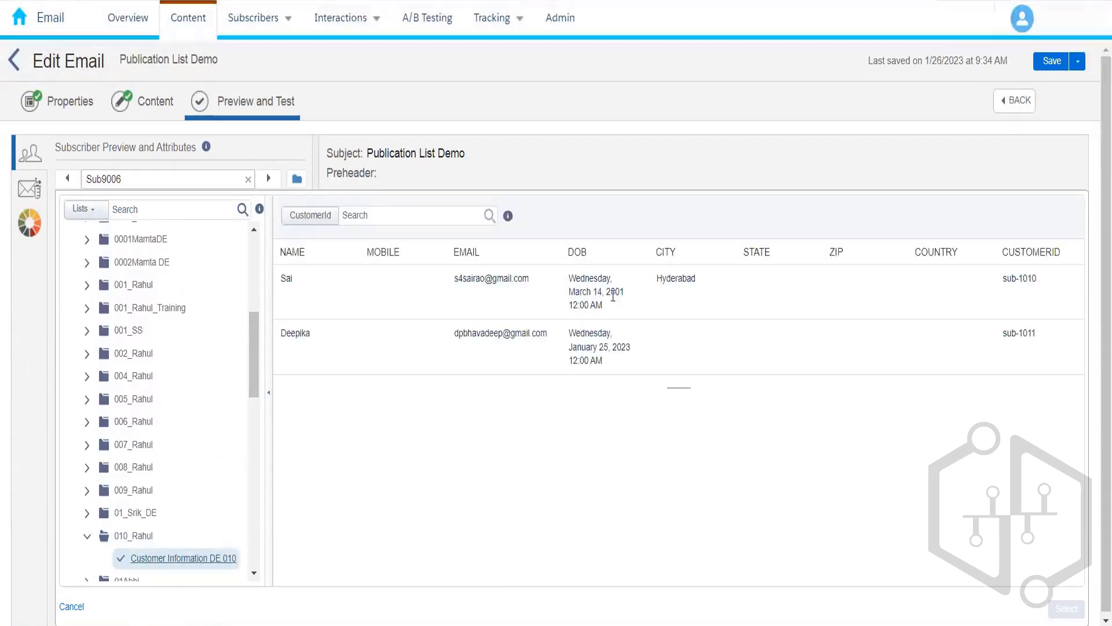
Step: Preview the email with the first and next subscribers, then bring up Test Send settings
left_click(685, 317)
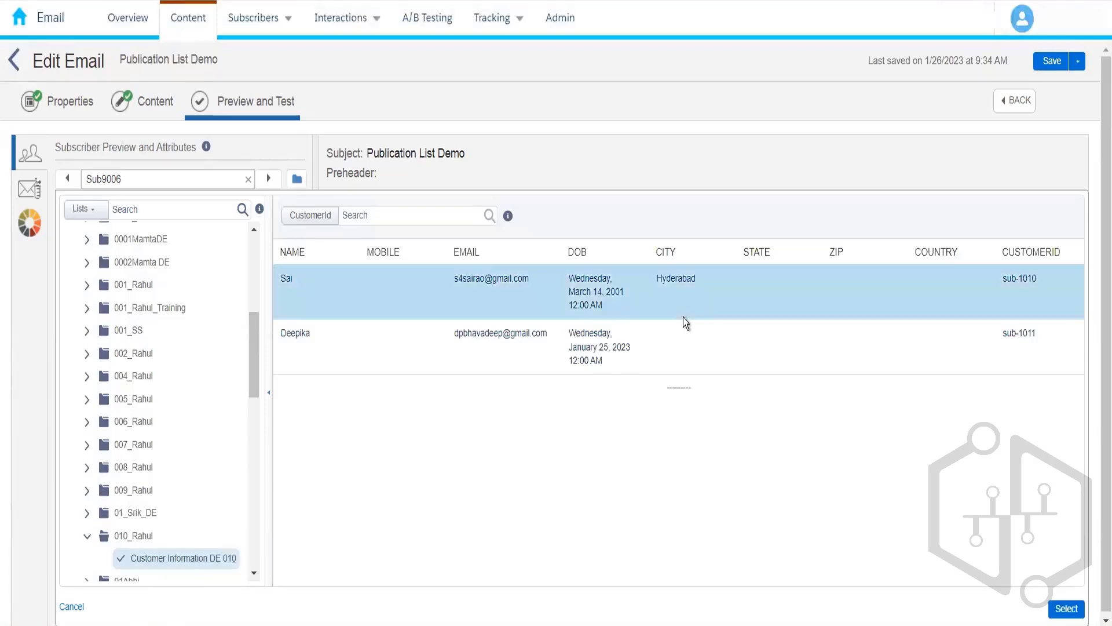
left_click(1067, 609)
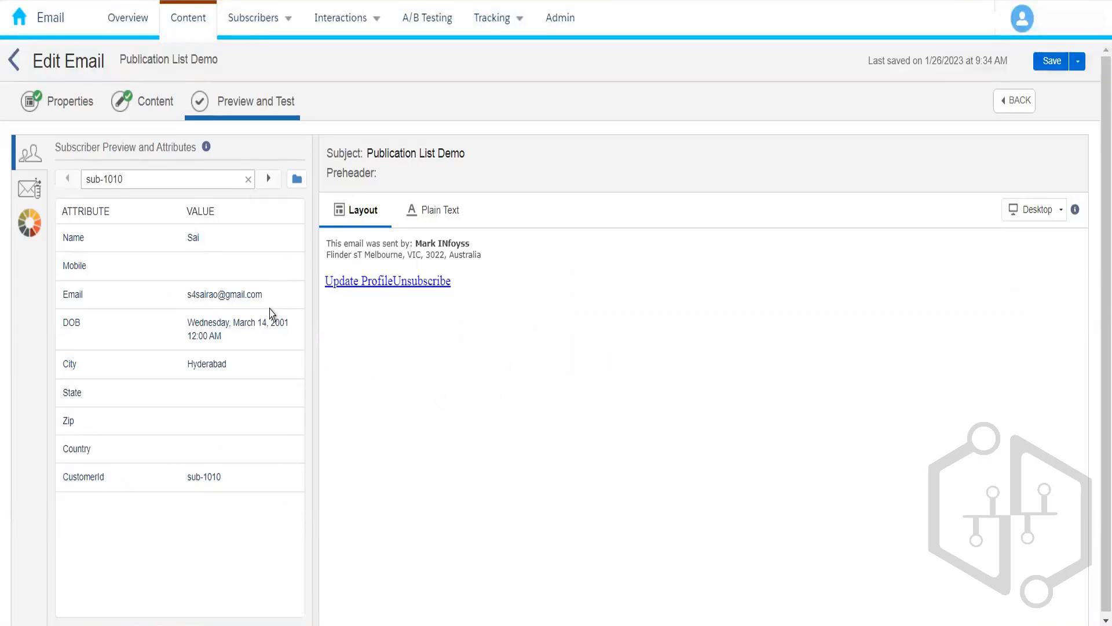
left_click(268, 179)
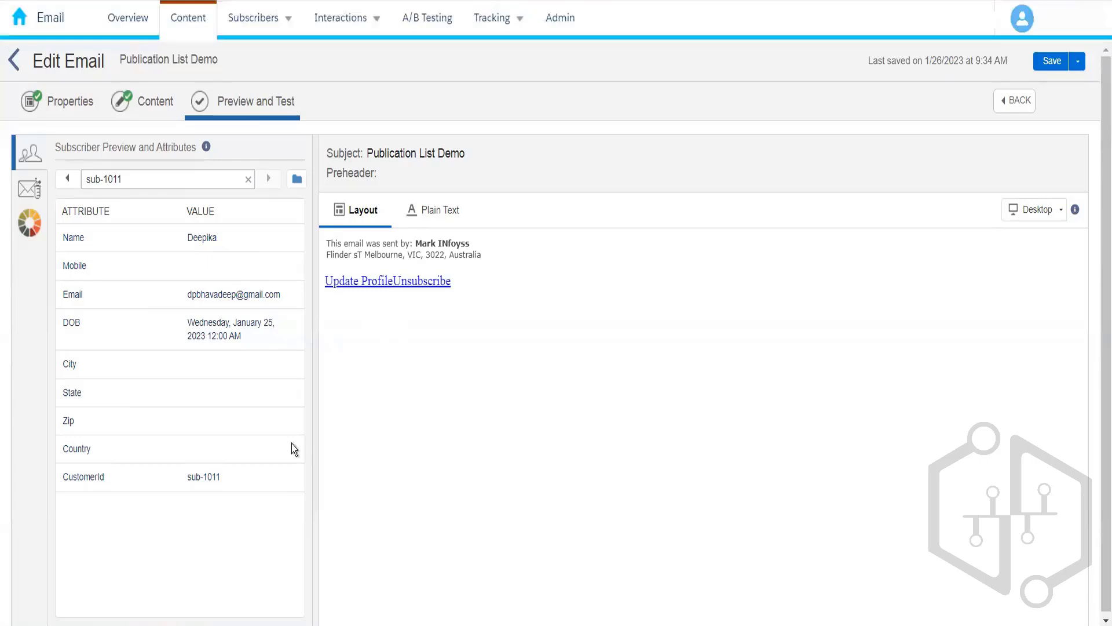
left_click(33, 202)
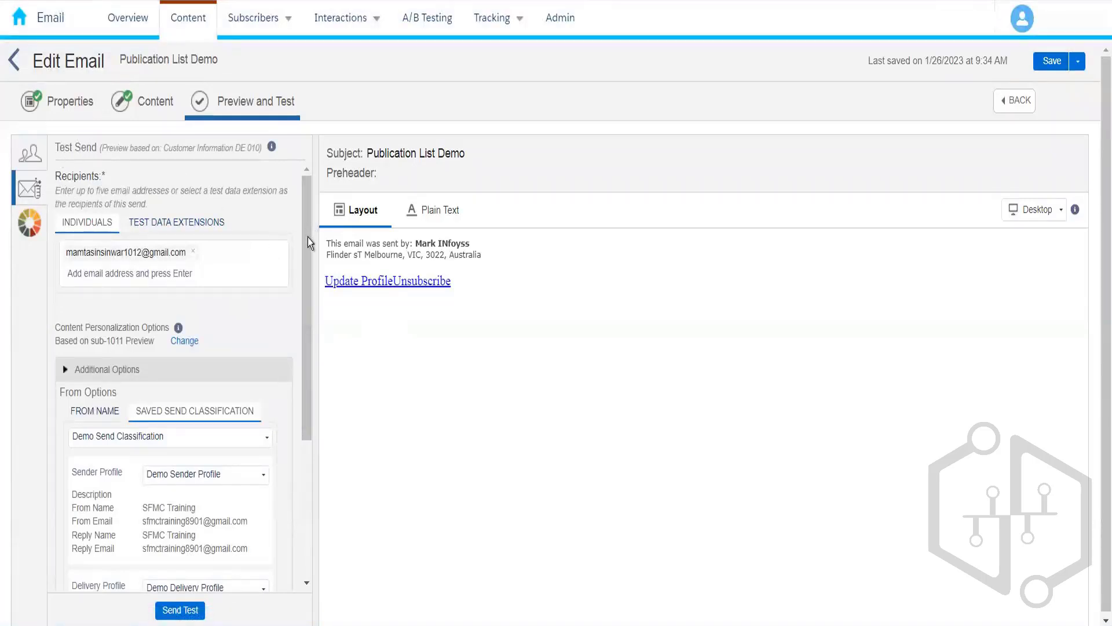
scroll(307, 242, "down", 1)
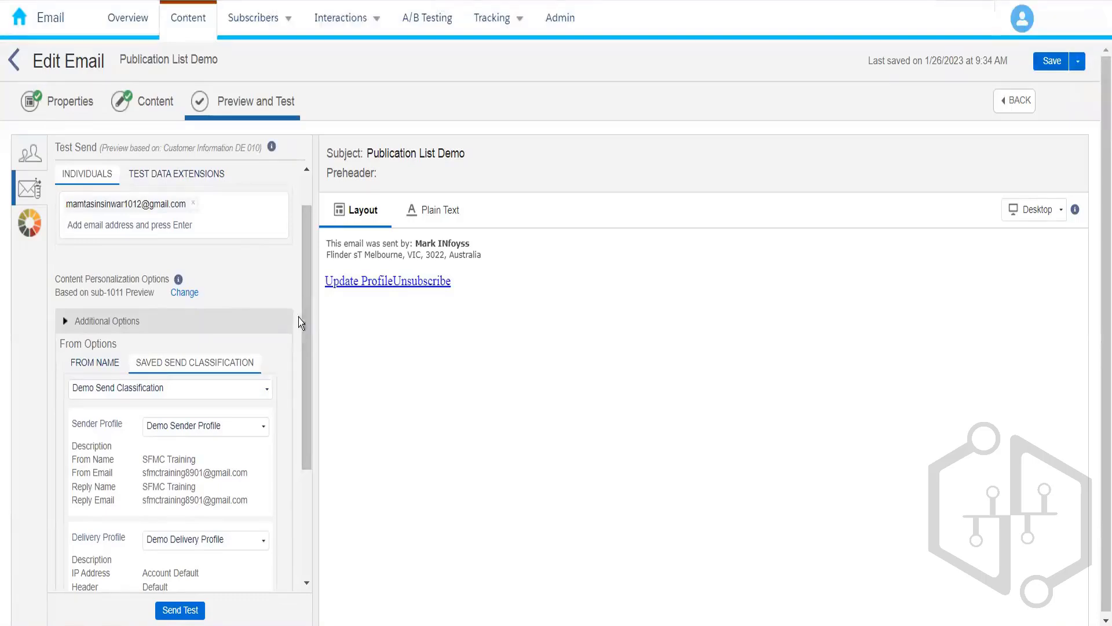
left_click_drag(301, 318, 305, 455)
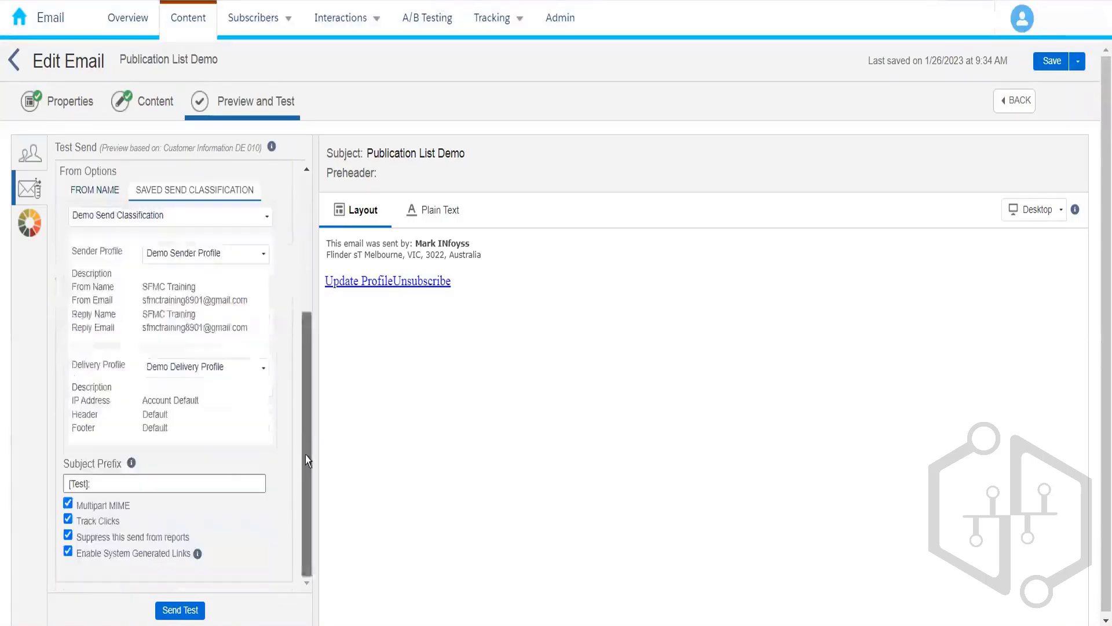
left_click(191, 613)
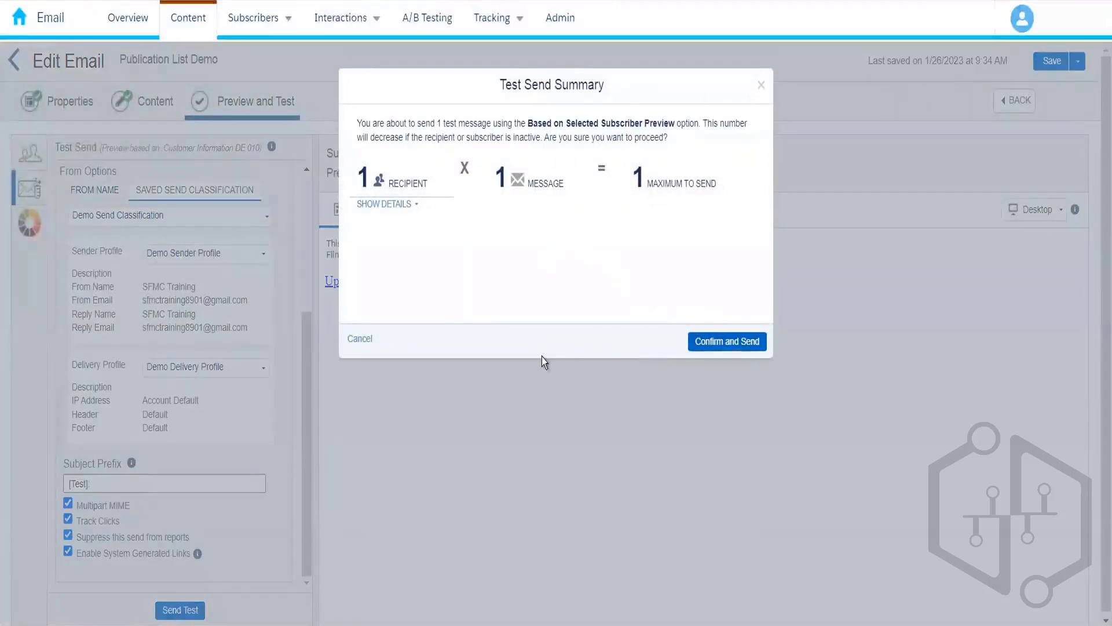
left_click(357, 339)
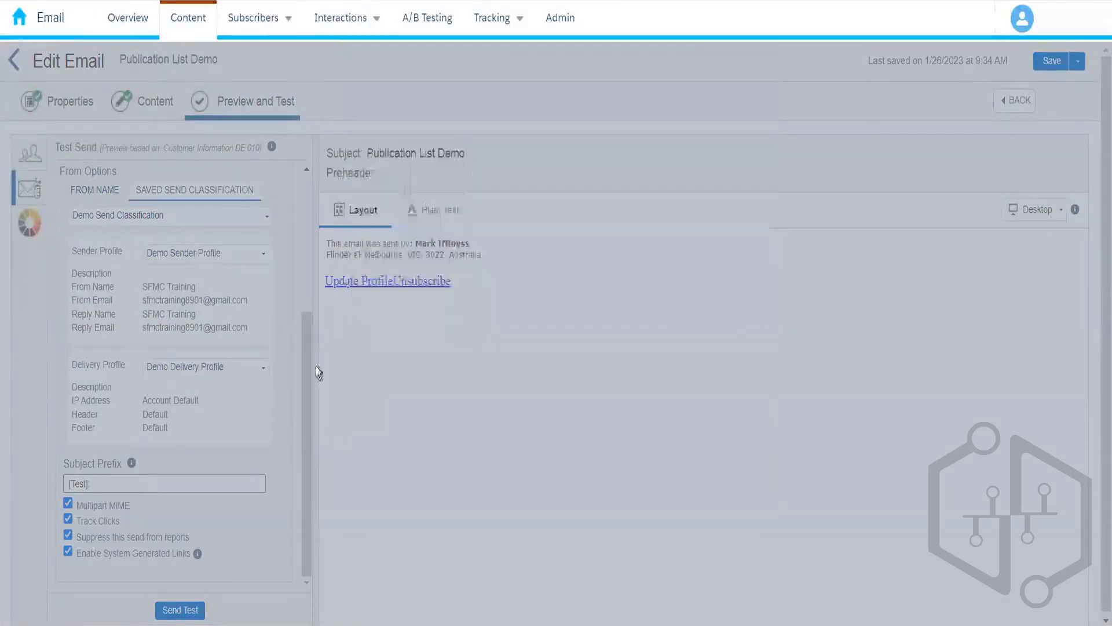
Step: Switch test recipients to Test Data Extensions and open Customer Information DE 010's properties
left_click_drag(307, 384, 313, 235)
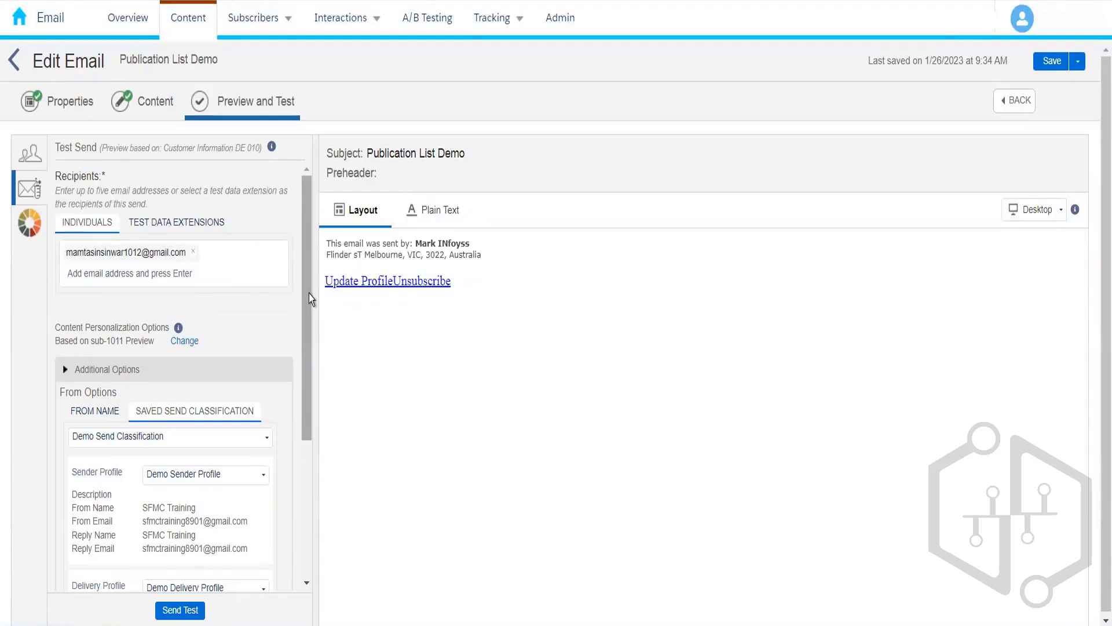
scroll(318, 405, "down", 5)
scroll(316, 400, "up", 5)
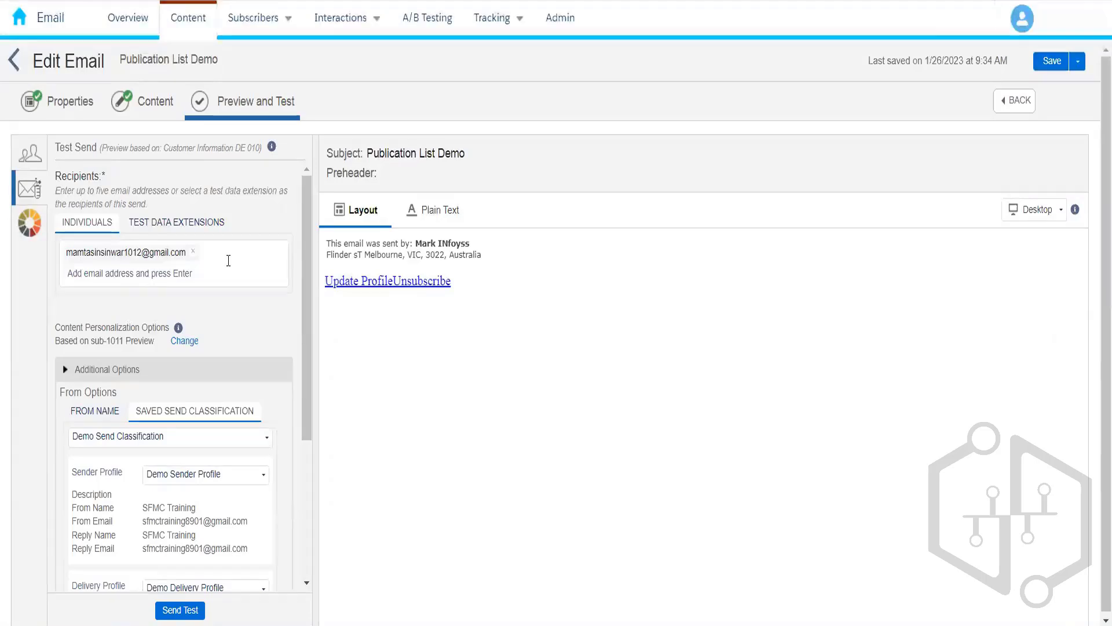
left_click(169, 230)
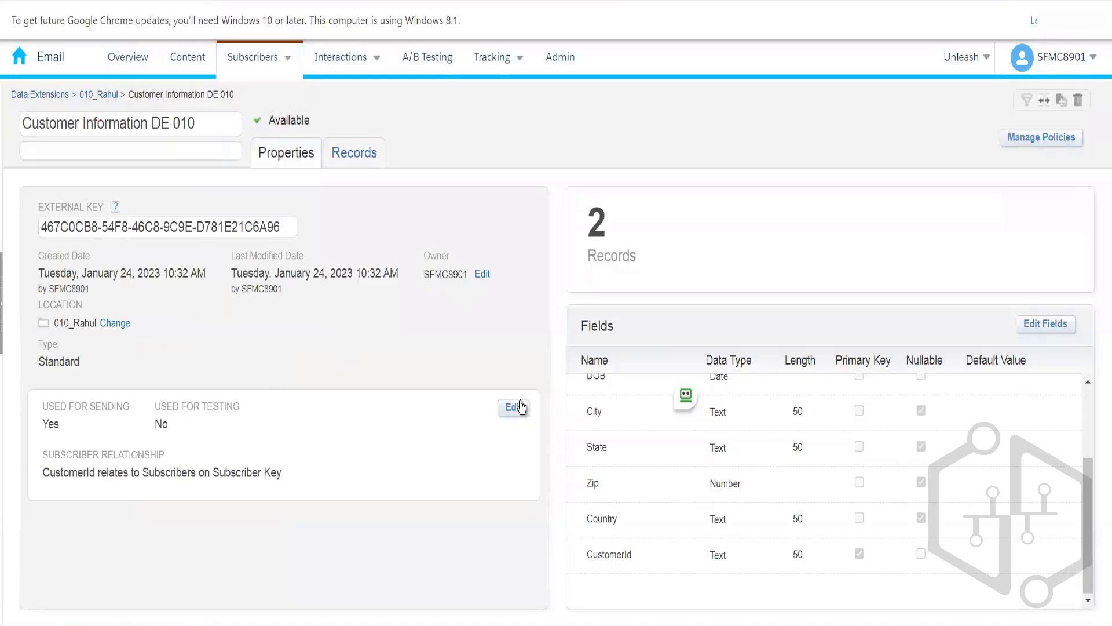
Step: Mark Customer Information DE 010 as used for testing and save the behavior change
left_click(520, 406)
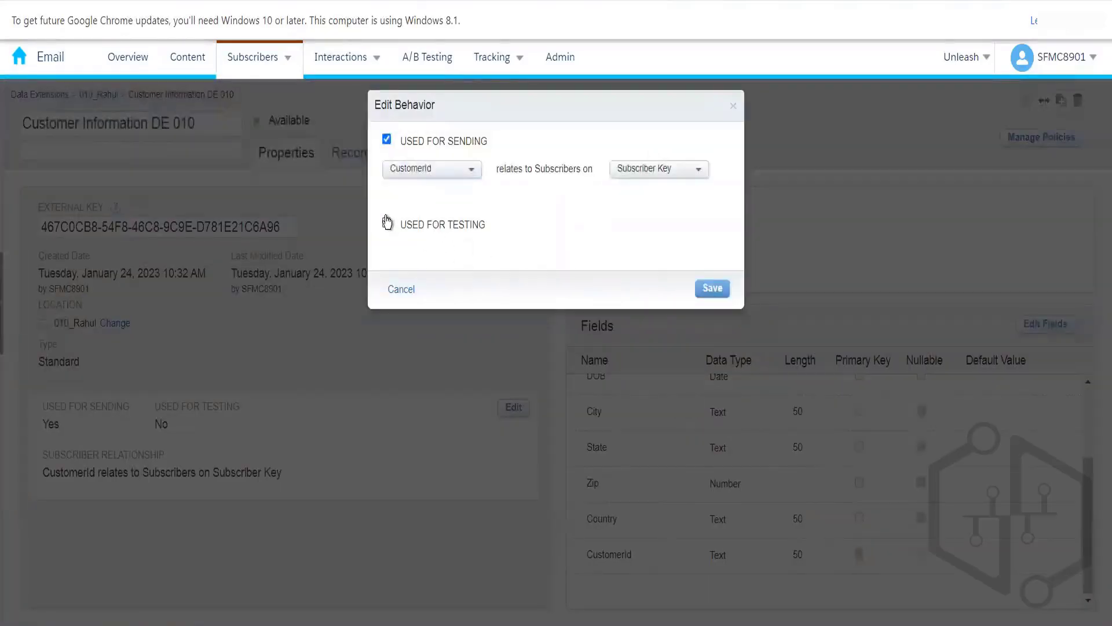
left_click(386, 223)
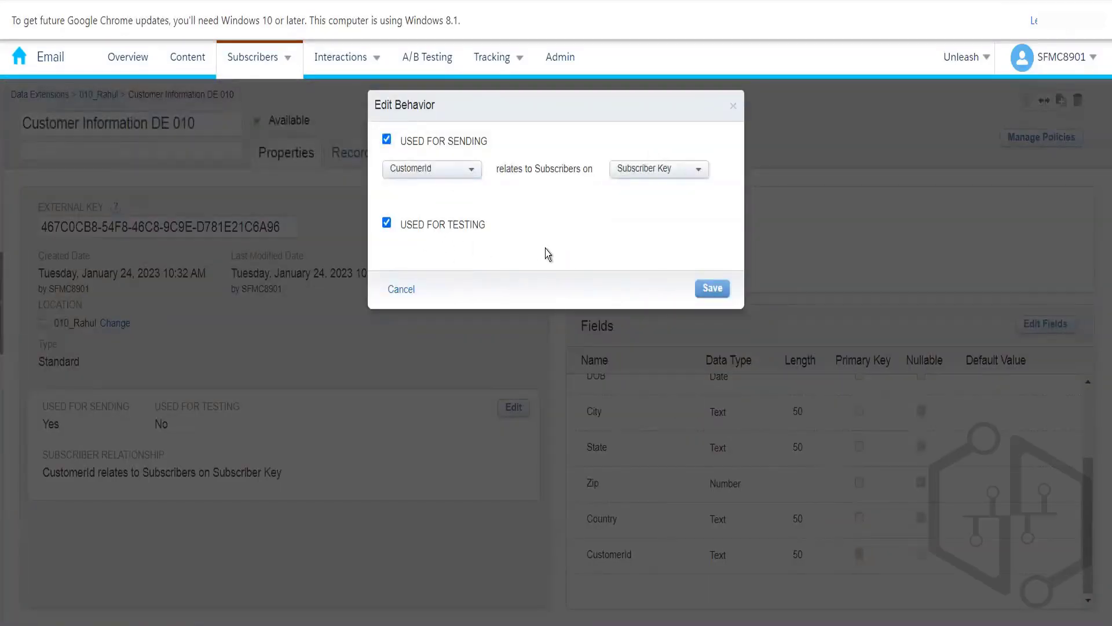
left_click(708, 289)
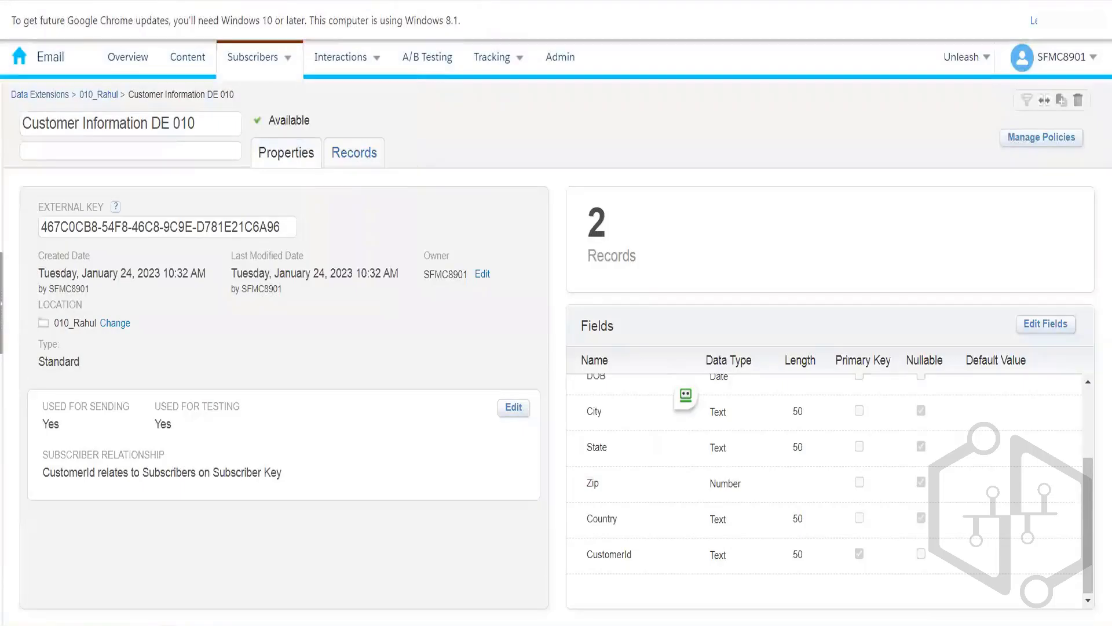
left_click(427, 57)
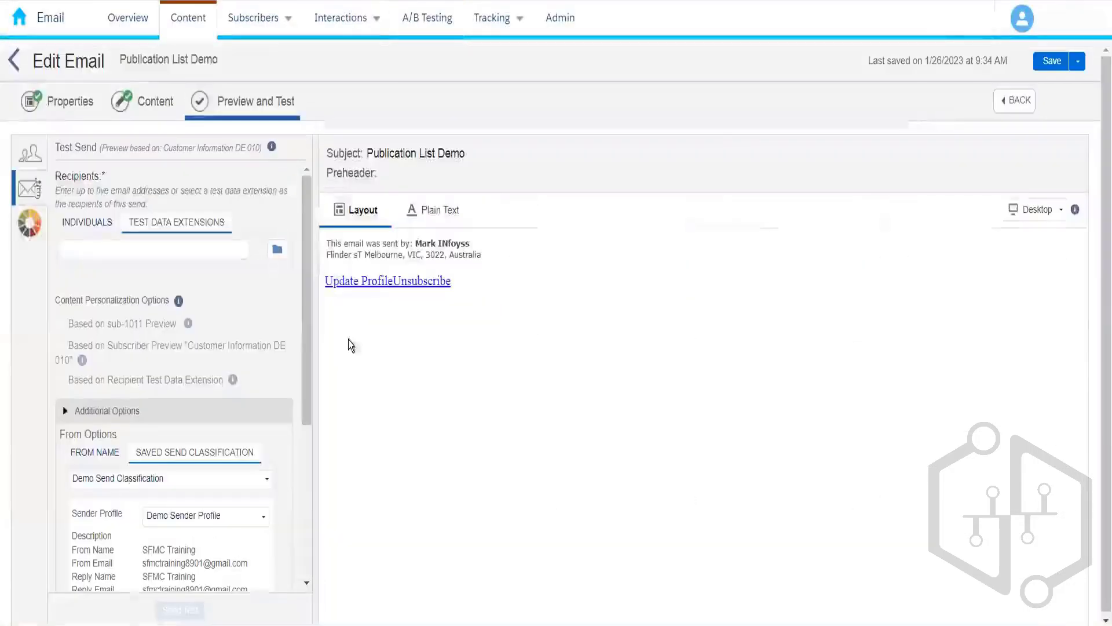
Step: Browse Data Extensions > 010_Rahul and pick Customer Information DE 010 as the test data extension
left_click(276, 249)
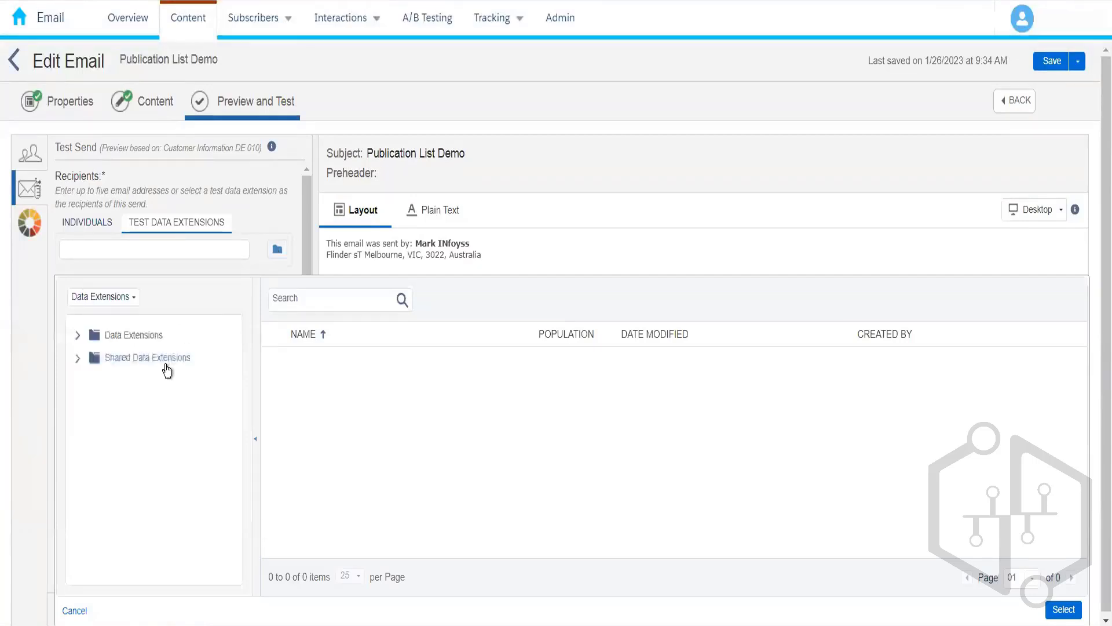
left_click(79, 335)
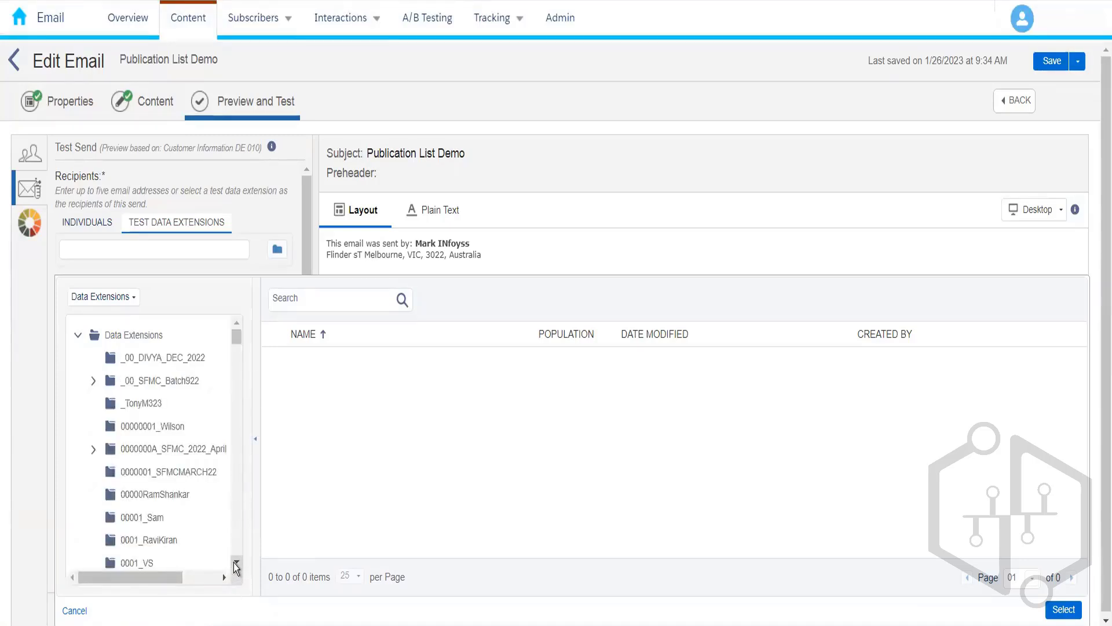
scroll(237, 566, "down", 6)
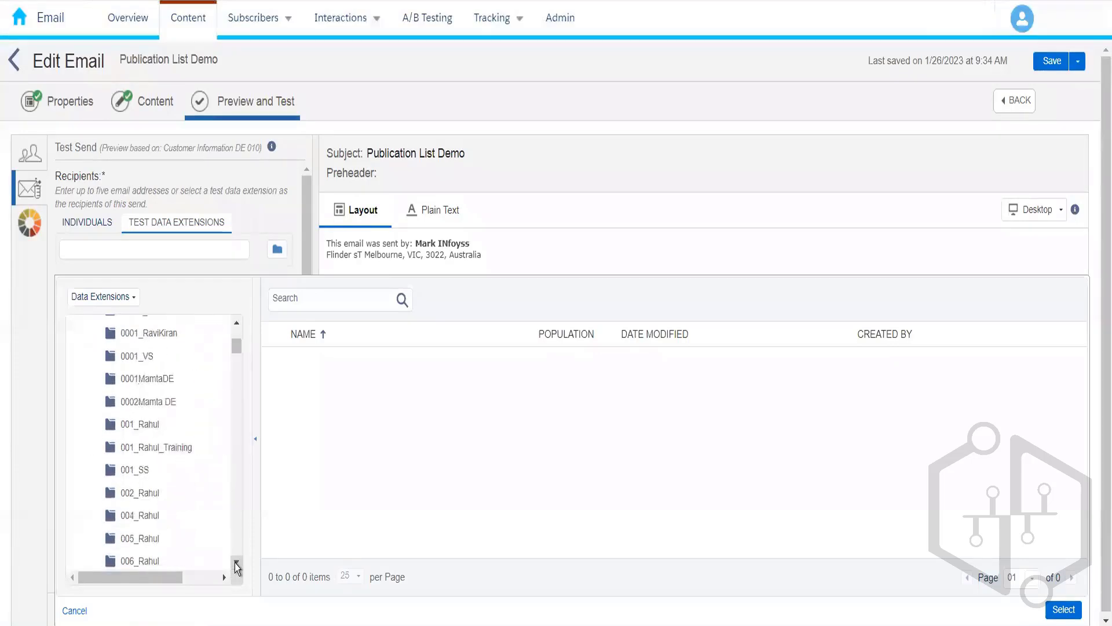
scroll(237, 566, "down", 5)
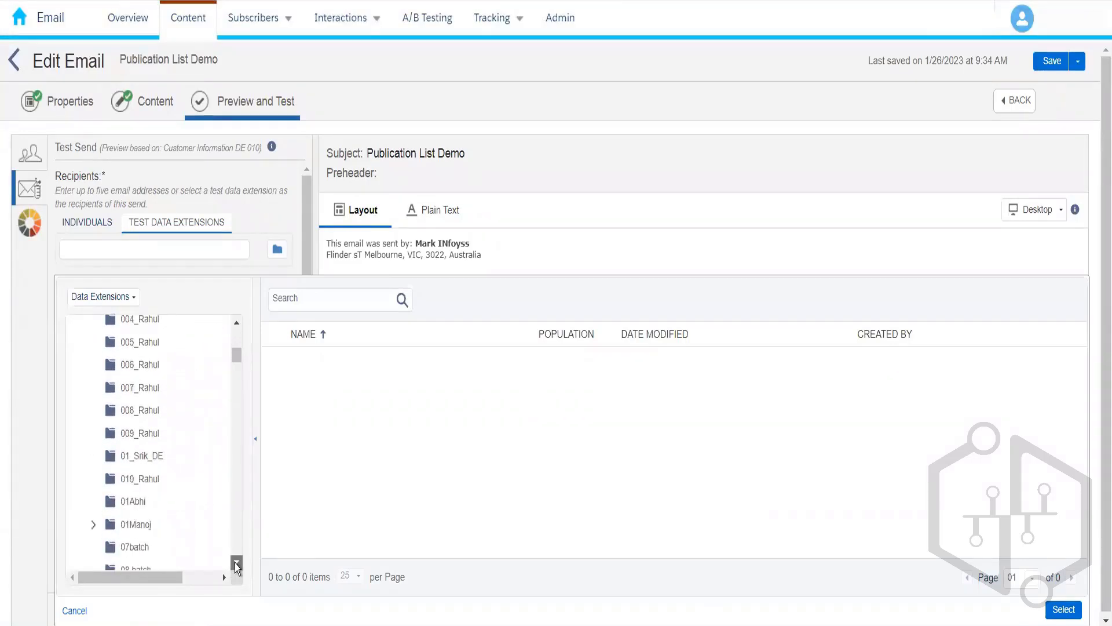
scroll(237, 566, "down", 2)
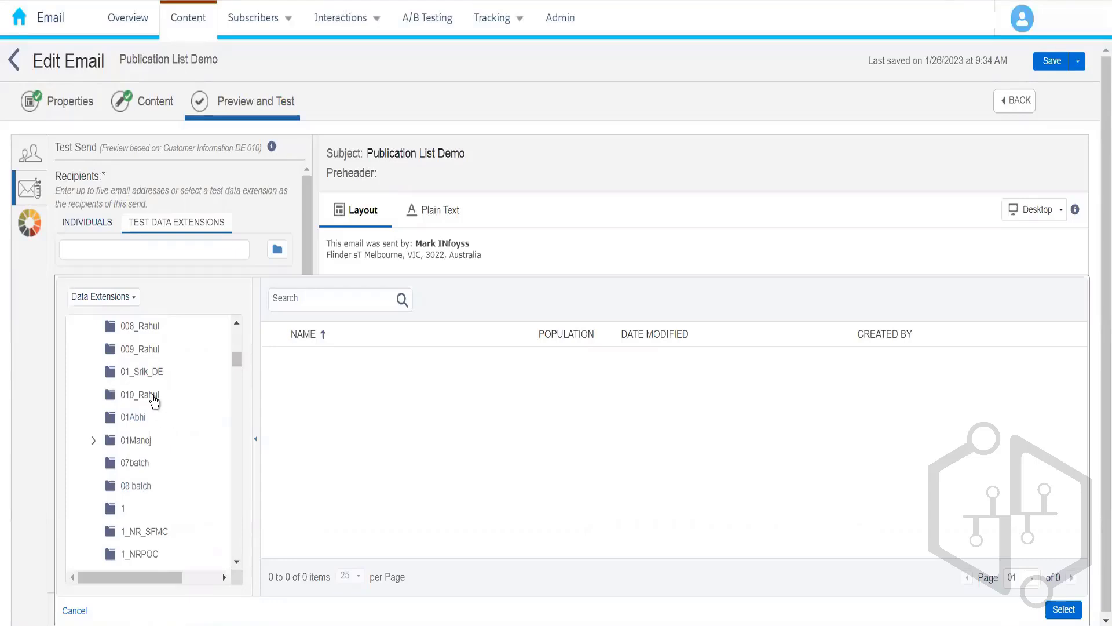
left_click(153, 396)
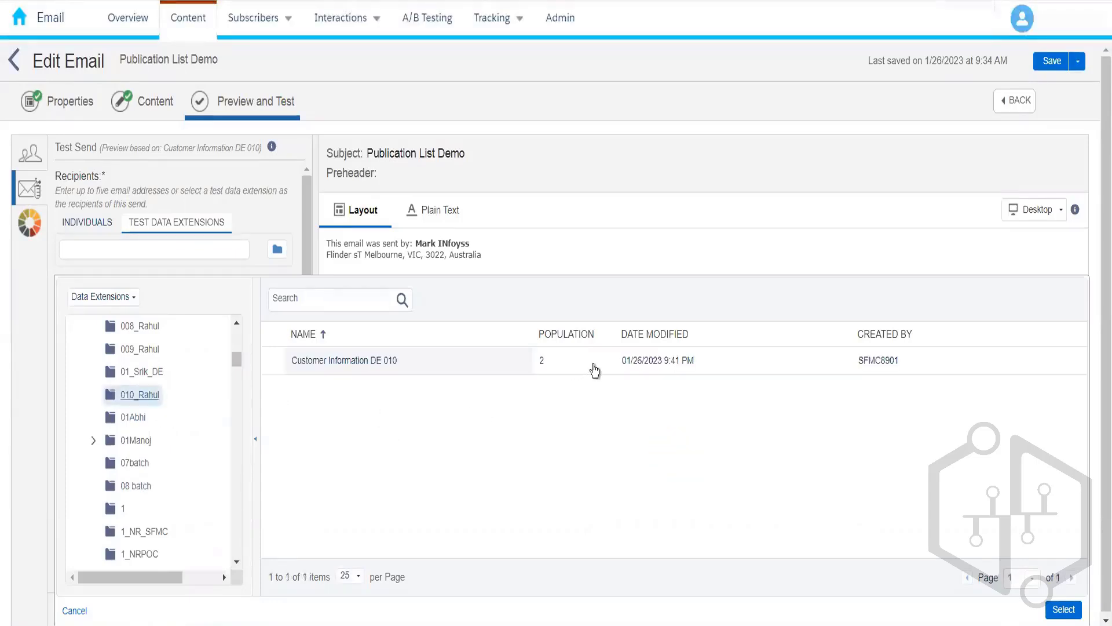
left_click(597, 367)
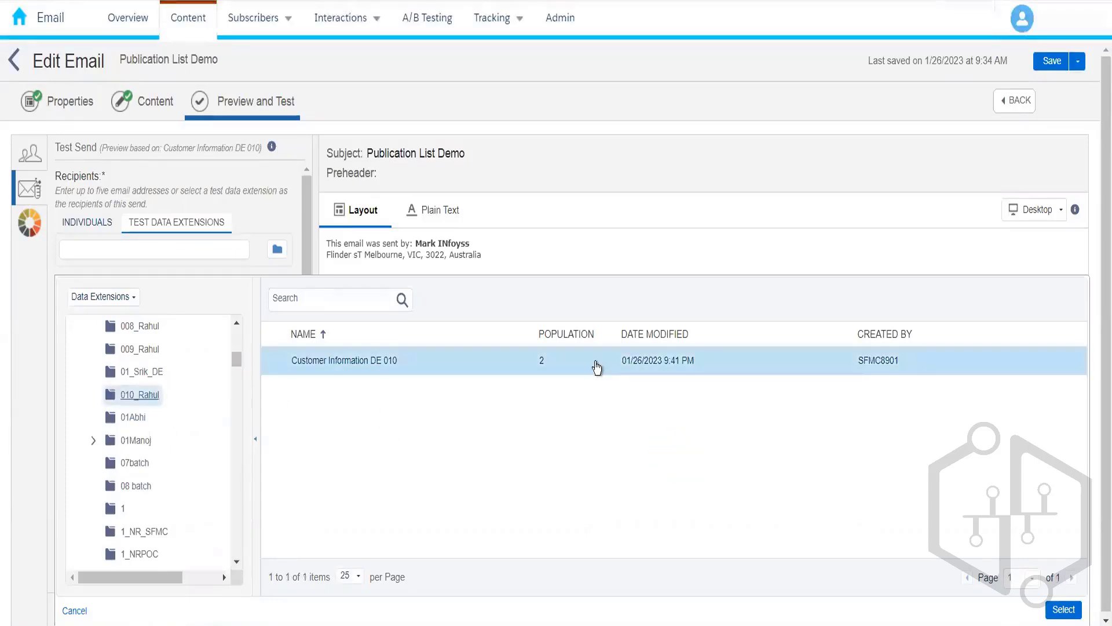
Step: Confirm Customer Information DE 010 as test recipients and review the Test Send from options
left_click(1062, 610)
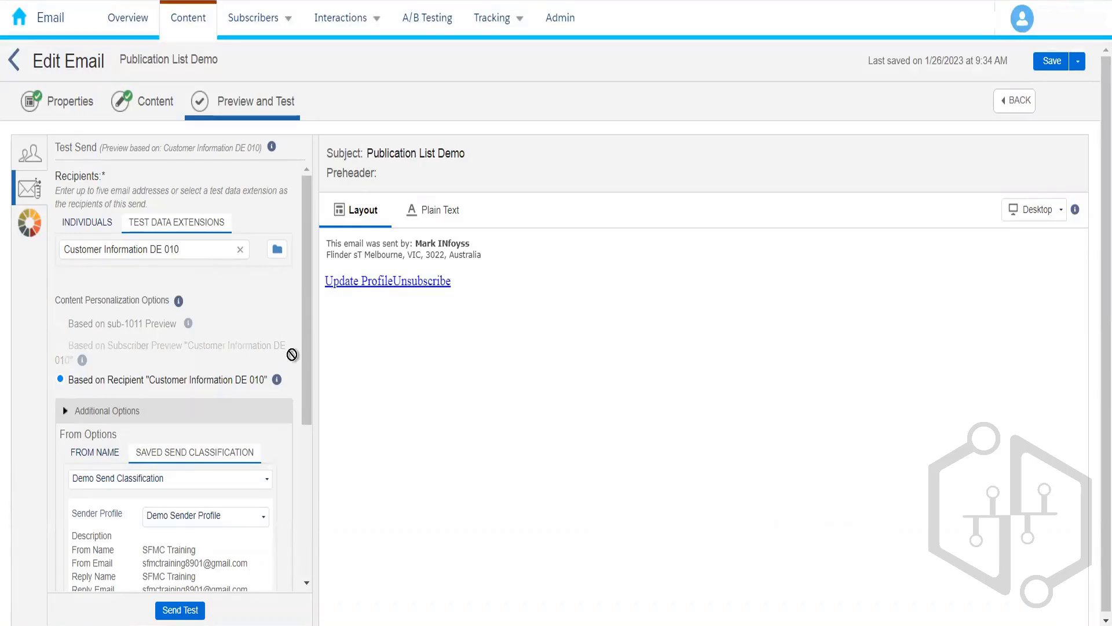
scroll(304, 342, "down", 3)
left_click_drag(326, 503, 308, 173)
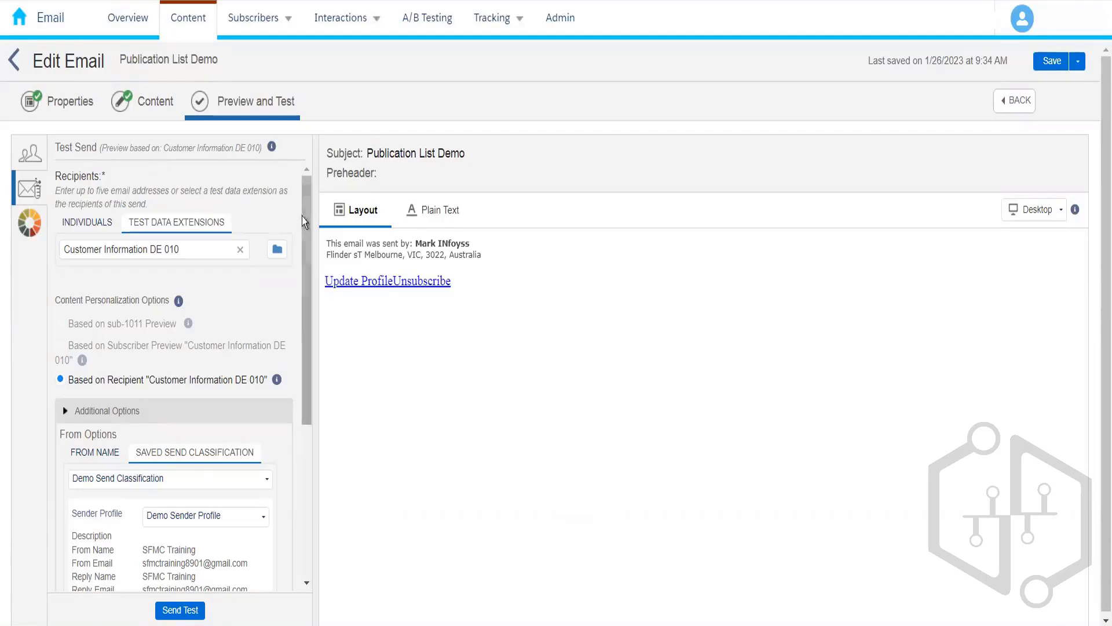
scroll(305, 219, "down", 3)
left_click_drag(319, 430, 304, 136)
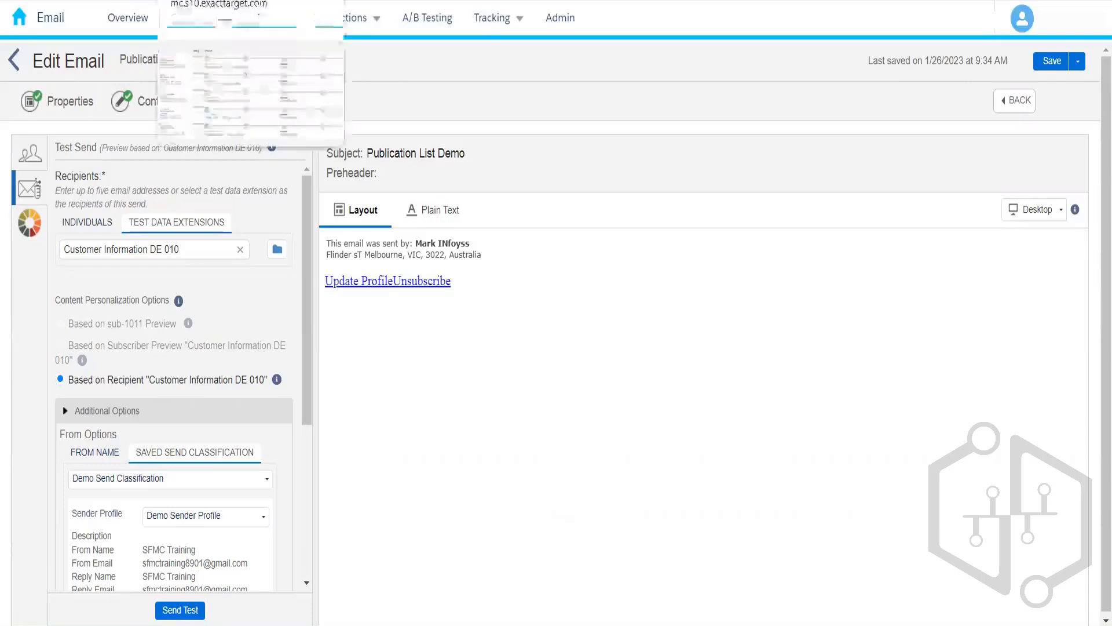
Step: Go to A/B Testing and create a new subject-line A/B test
left_click(427, 18)
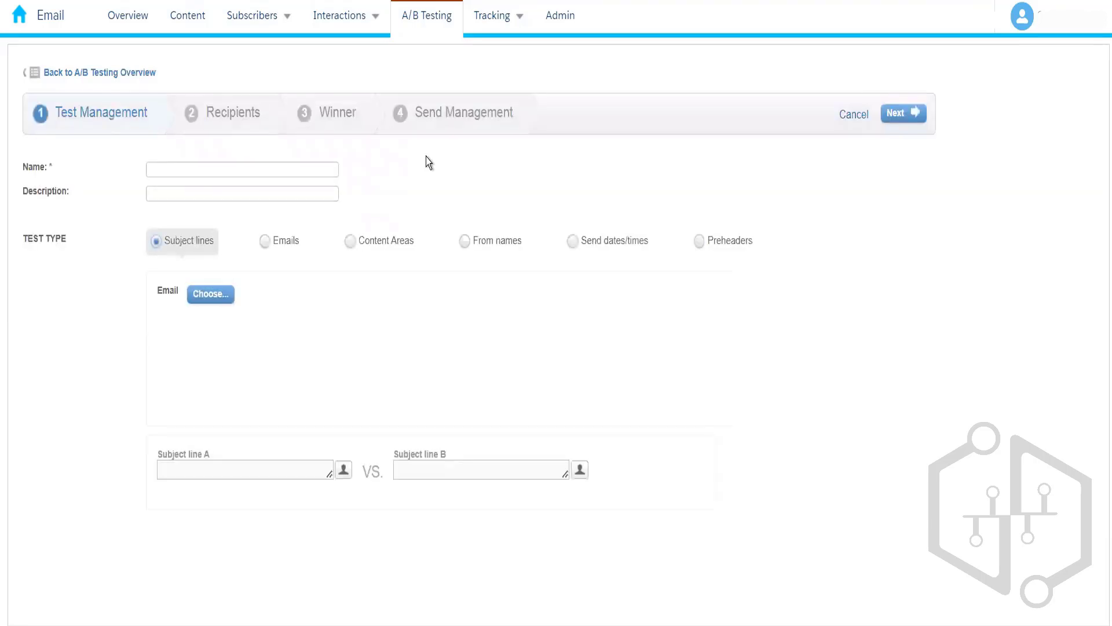
Step: Enter 'Best Subject Line 010' as the A/B test's name
left_click(235, 167)
type("BBes")
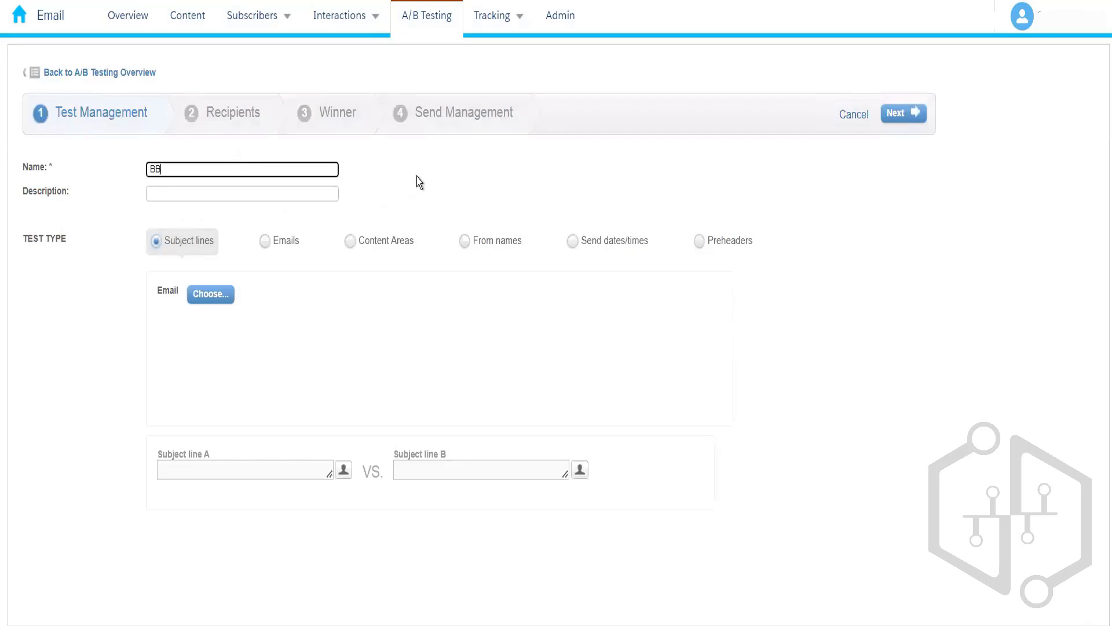
key("BackSpace")
key("BackSpace")
key("BackSpace")
type("est Subject Line 010")
left_click(404, 182)
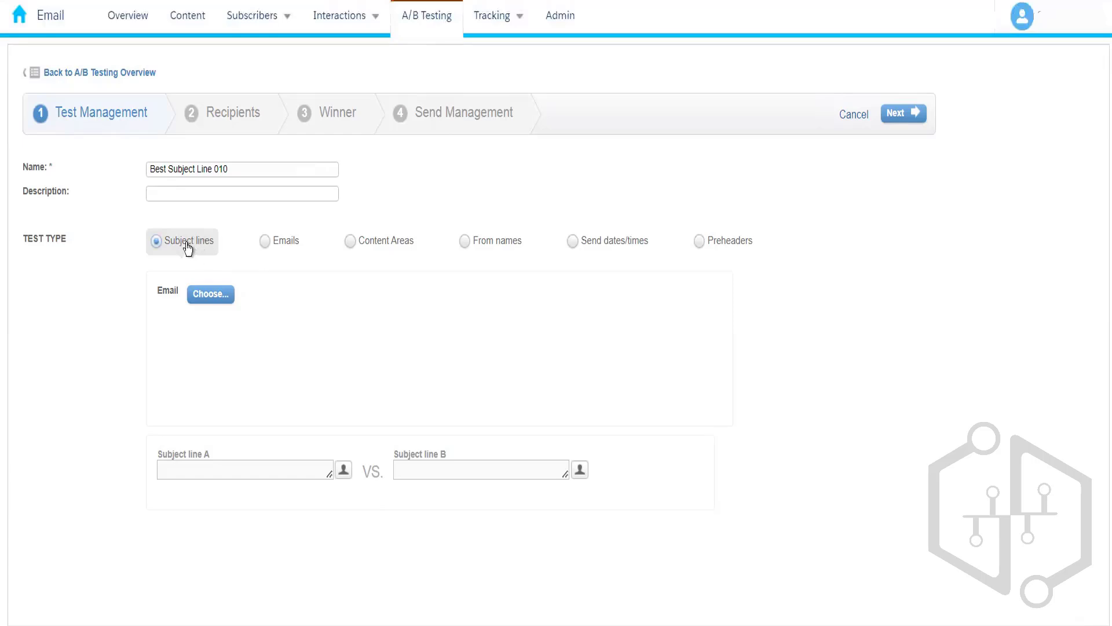
left_click(271, 242)
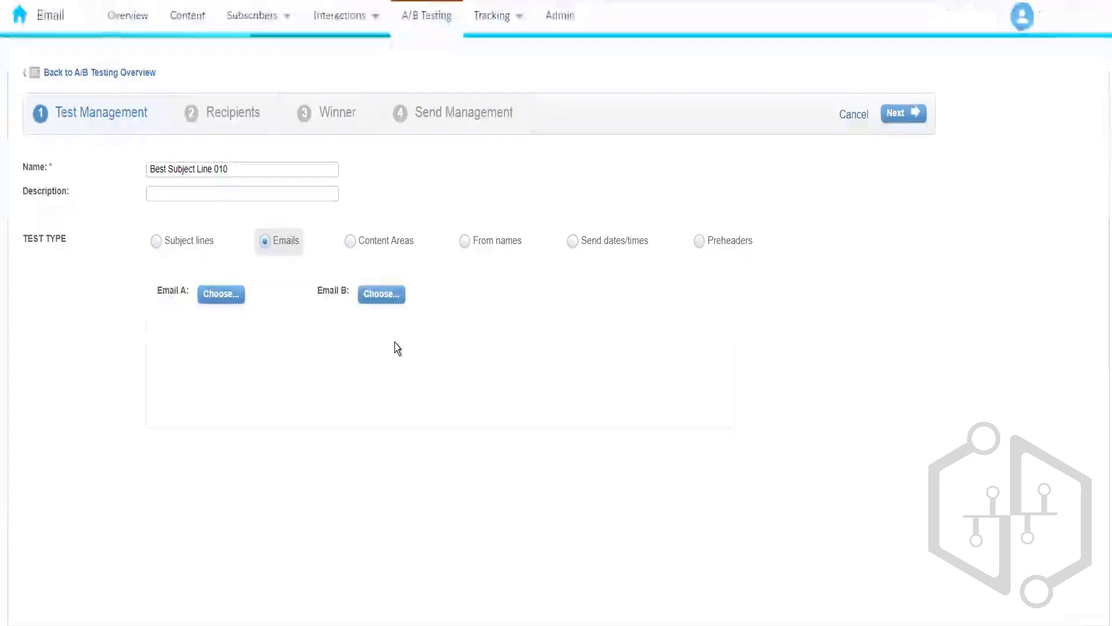
left_click(389, 249)
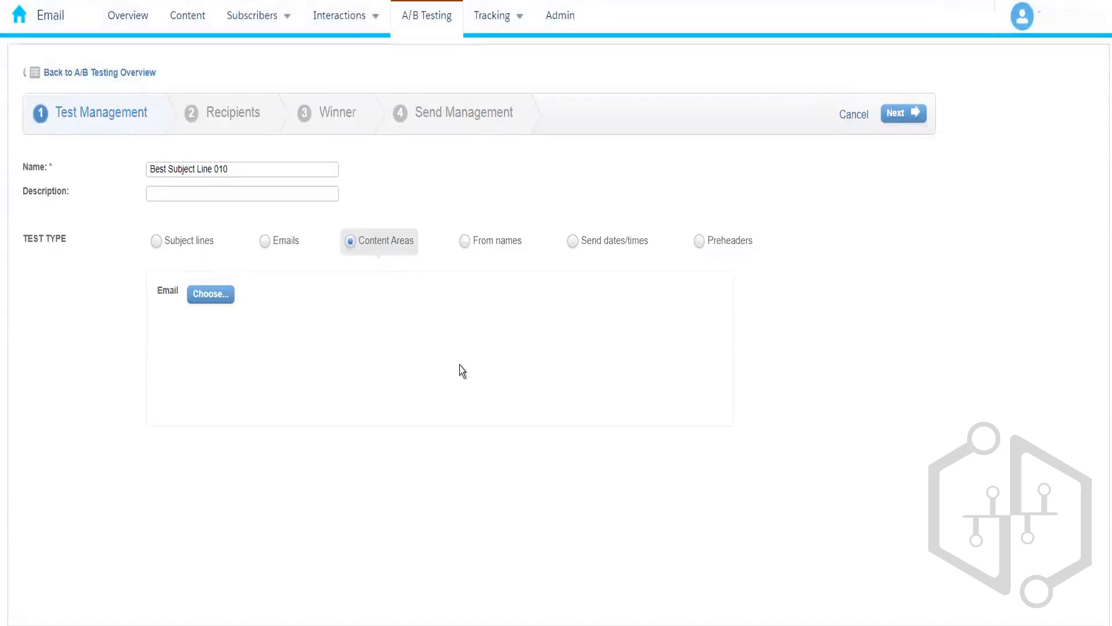
left_click(490, 241)
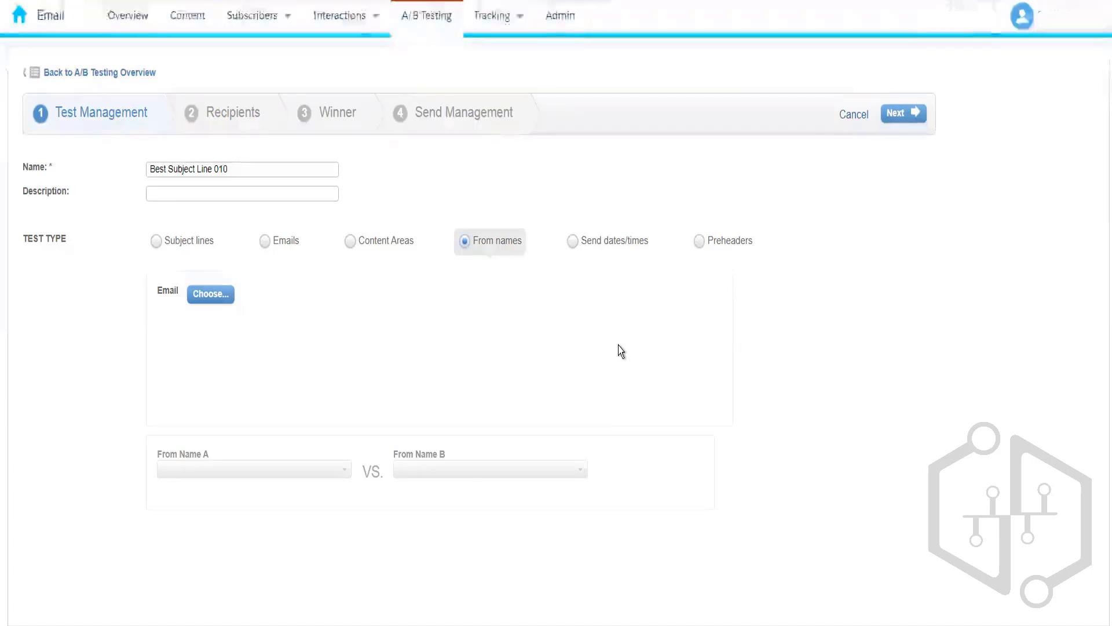
left_click(589, 238)
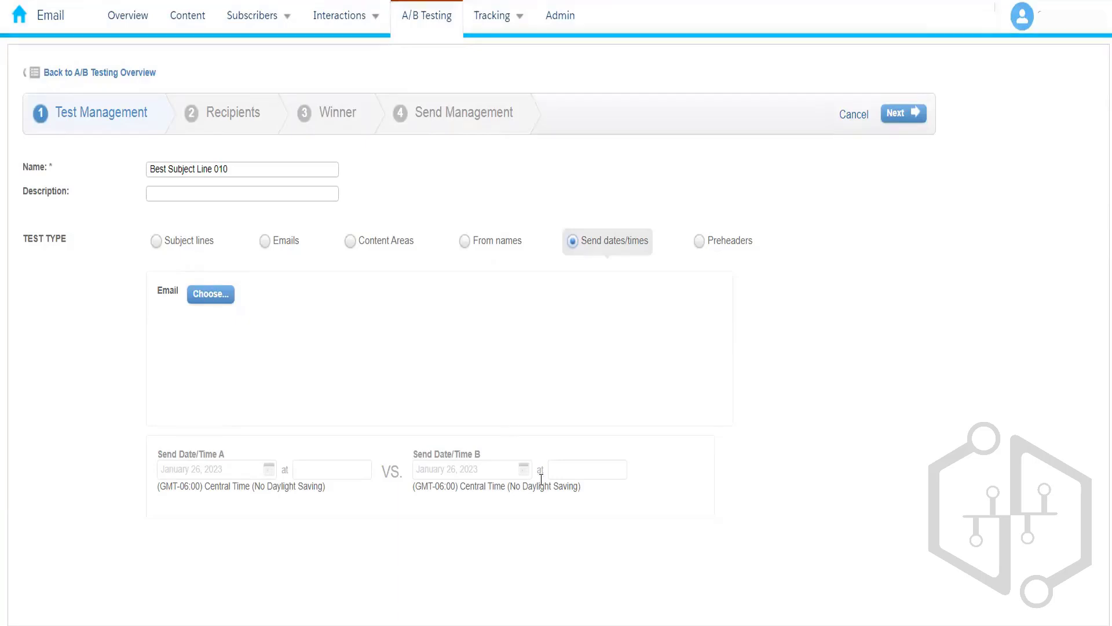
left_click(729, 253)
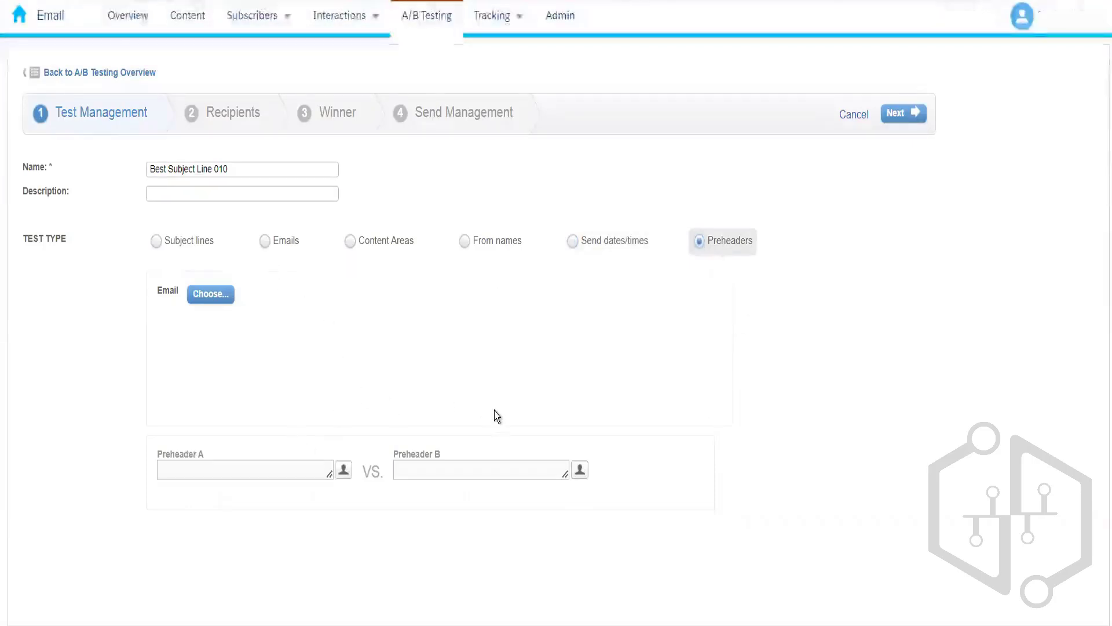
left_click(199, 242)
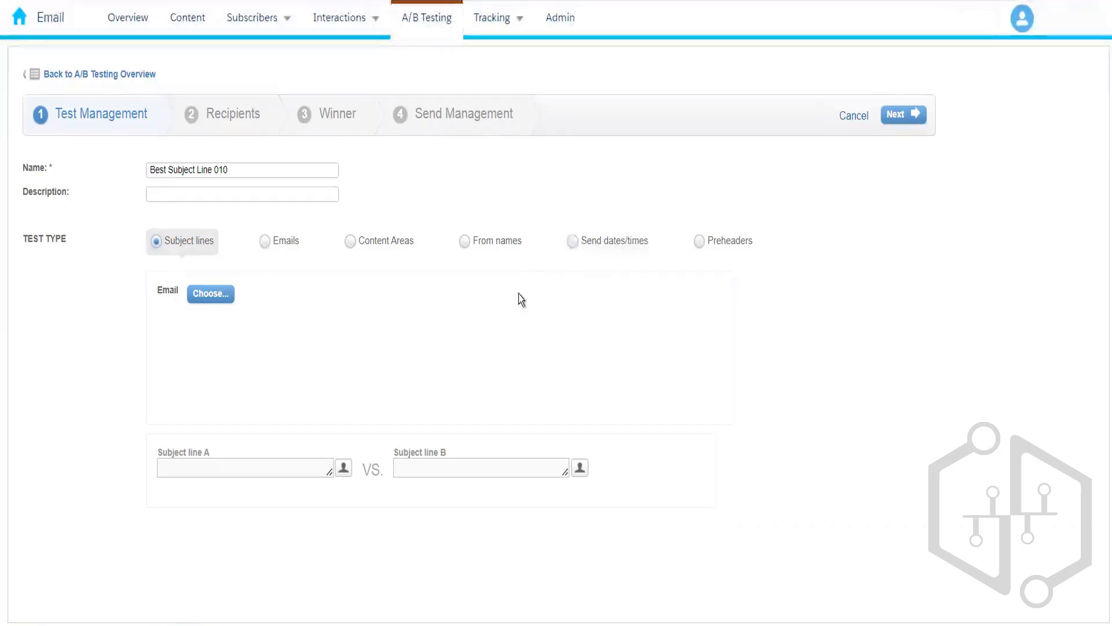
Step: Set the test type back to Subject lines and close the leftover email selection window
left_click(599, 249)
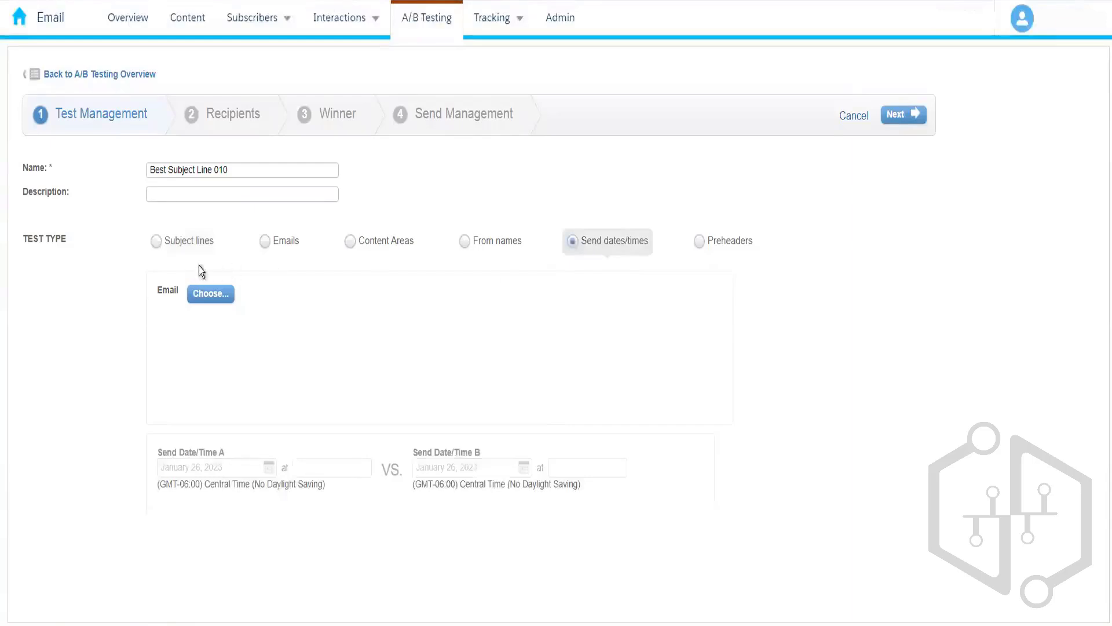
left_click(166, 245)
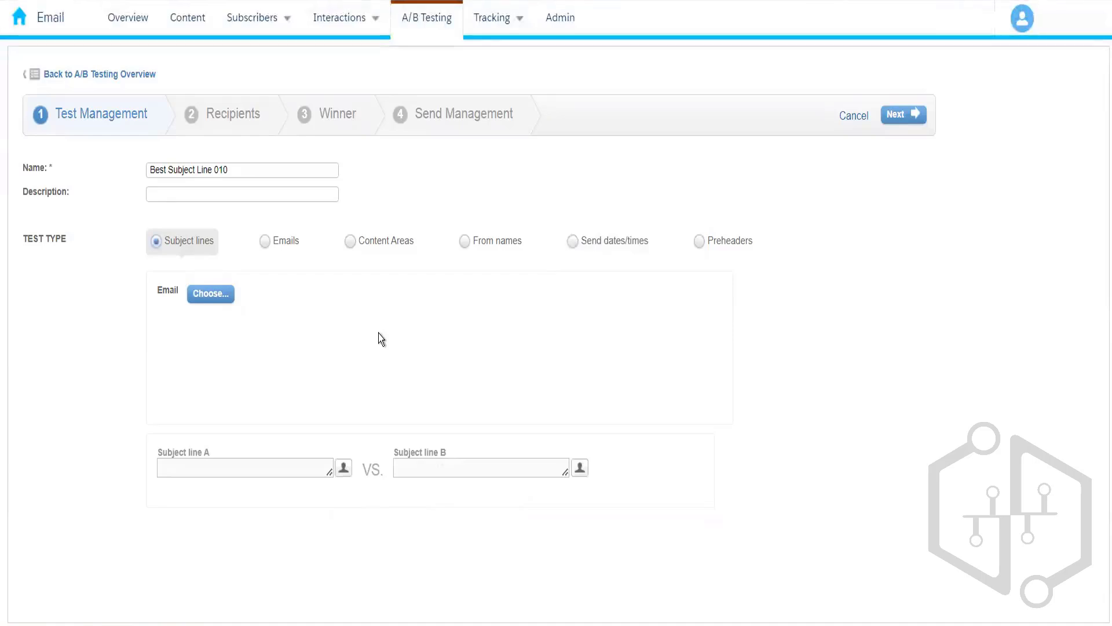
left_click(210, 299)
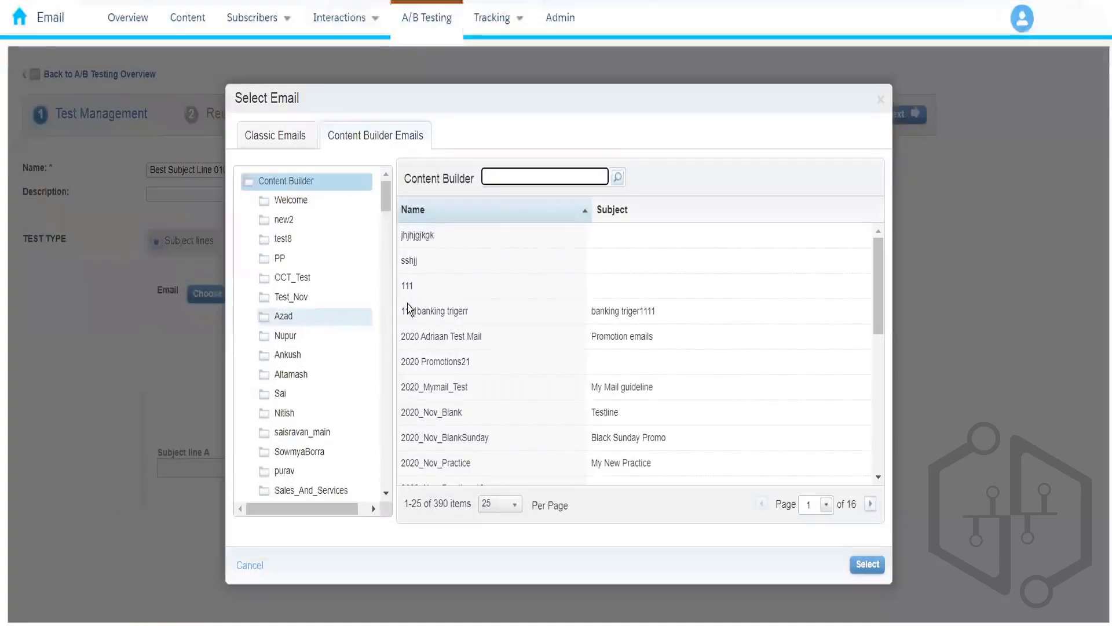
left_click(255, 567)
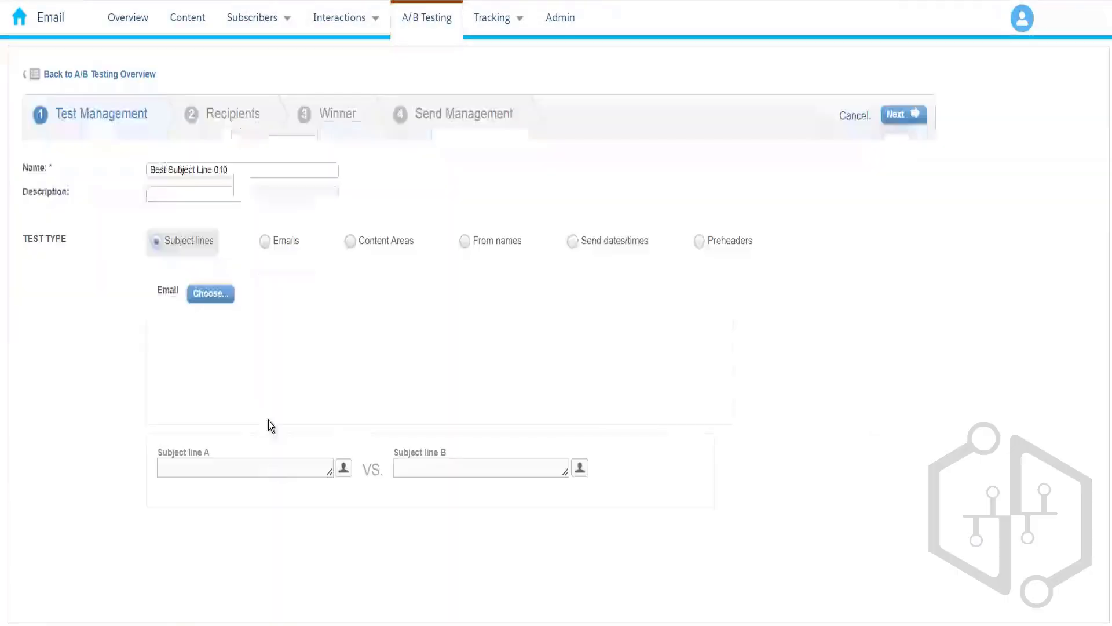
Step: Choose Publication List Demo from the 010_Rahul folder as the test email
left_click(217, 300)
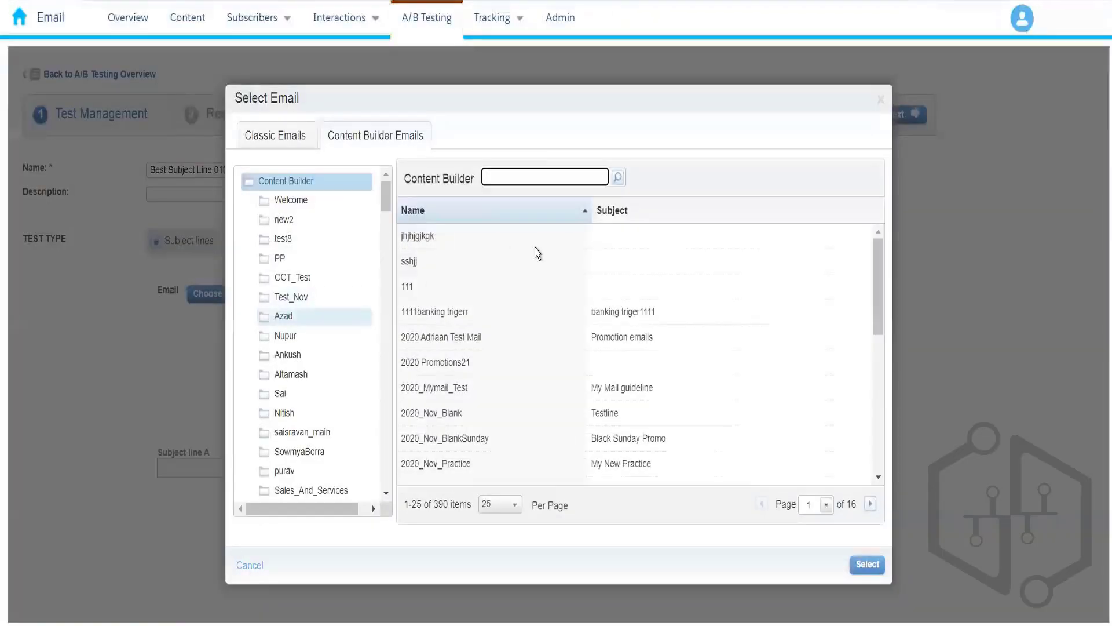
left_click(386, 493)
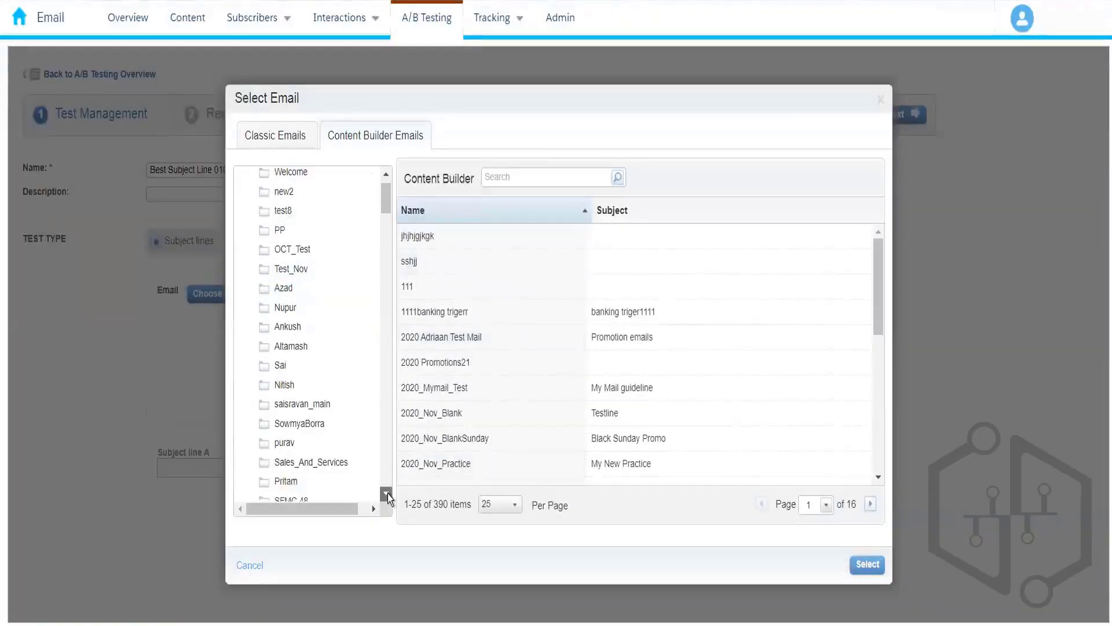
left_click_drag(388, 494, 388, 493)
left_click_drag(386, 223, 397, 596)
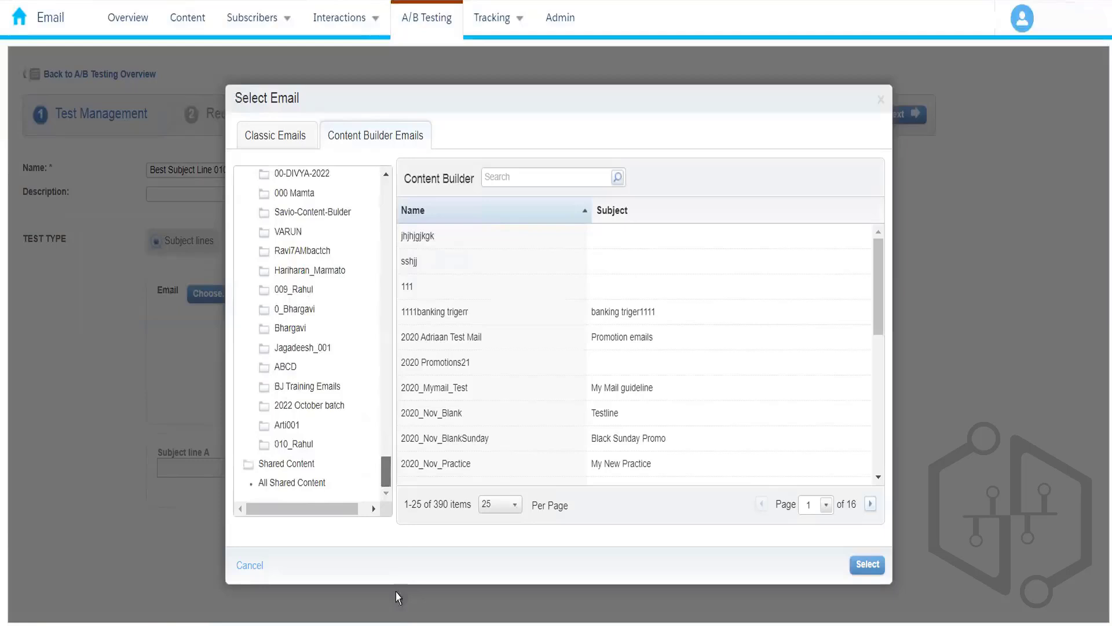
left_click(301, 450)
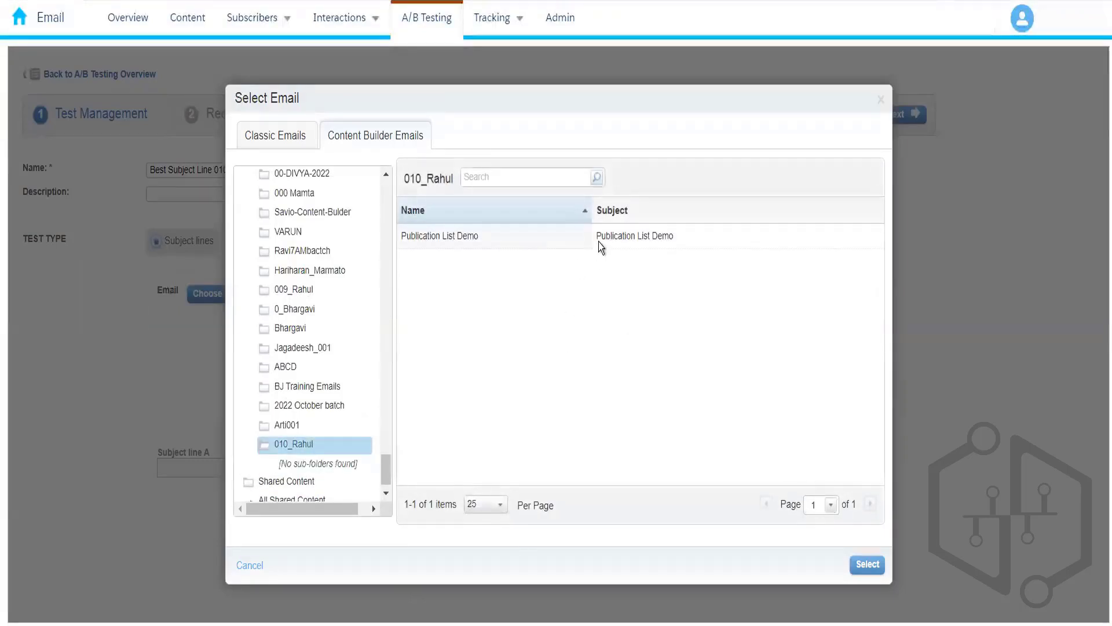
left_click(599, 241)
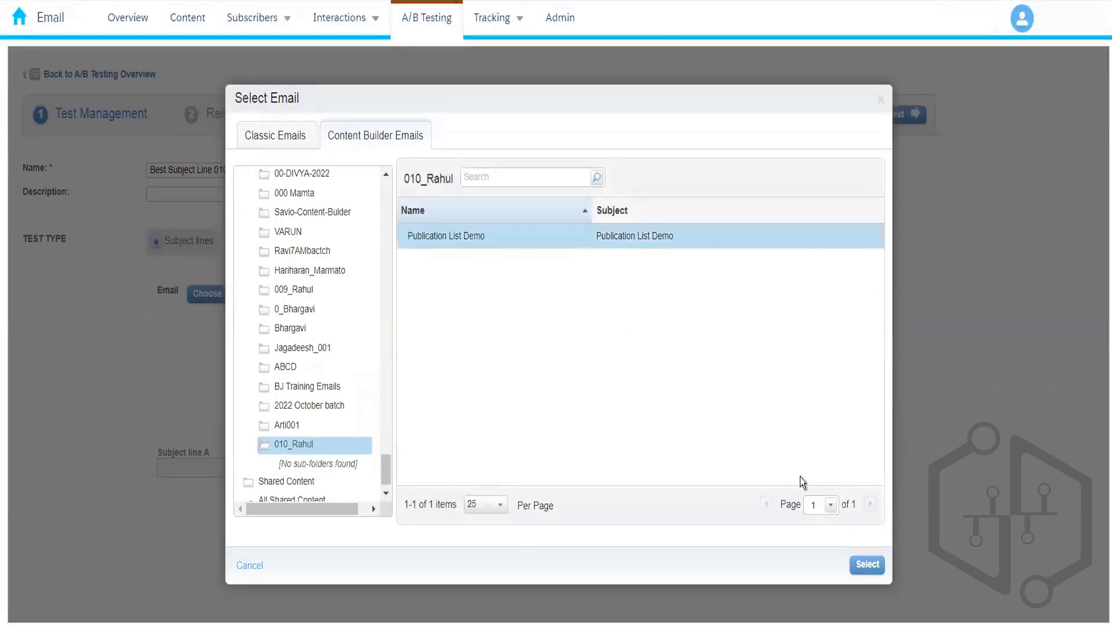
left_click(868, 564)
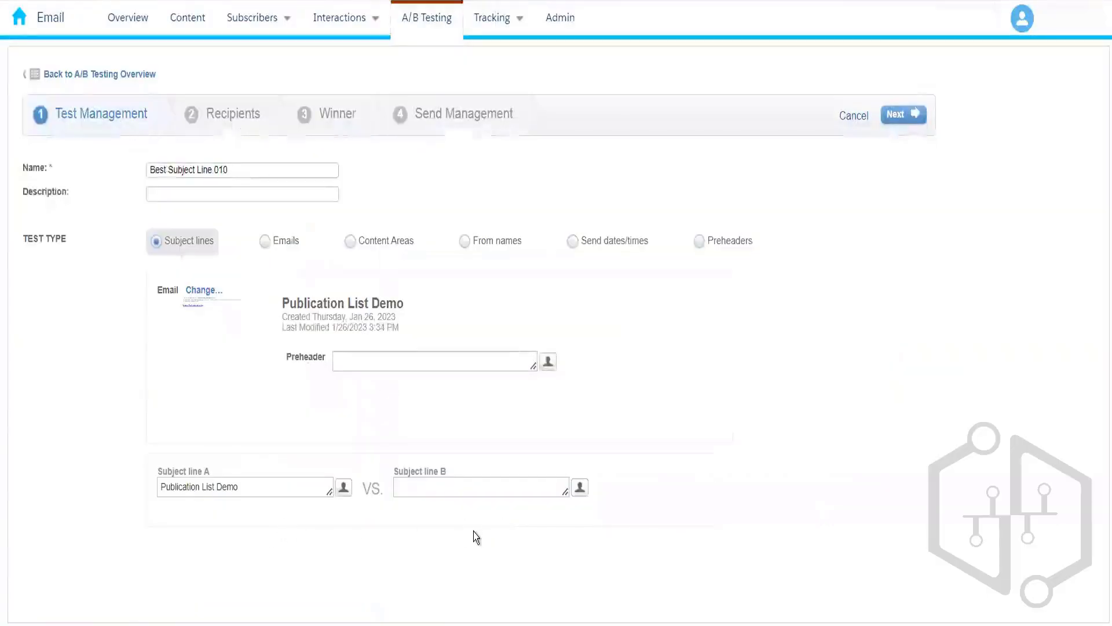
Step: Enter 'Publication List Tutorial' as subject line B and advance to the Recipients step
left_click(467, 486)
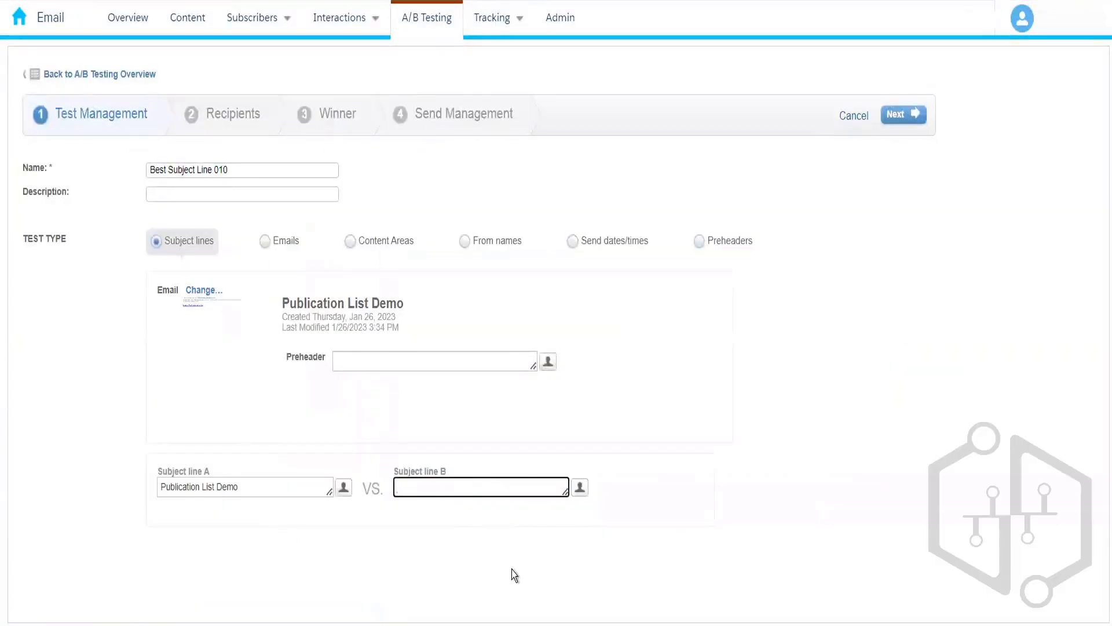
type("Publication Lis")
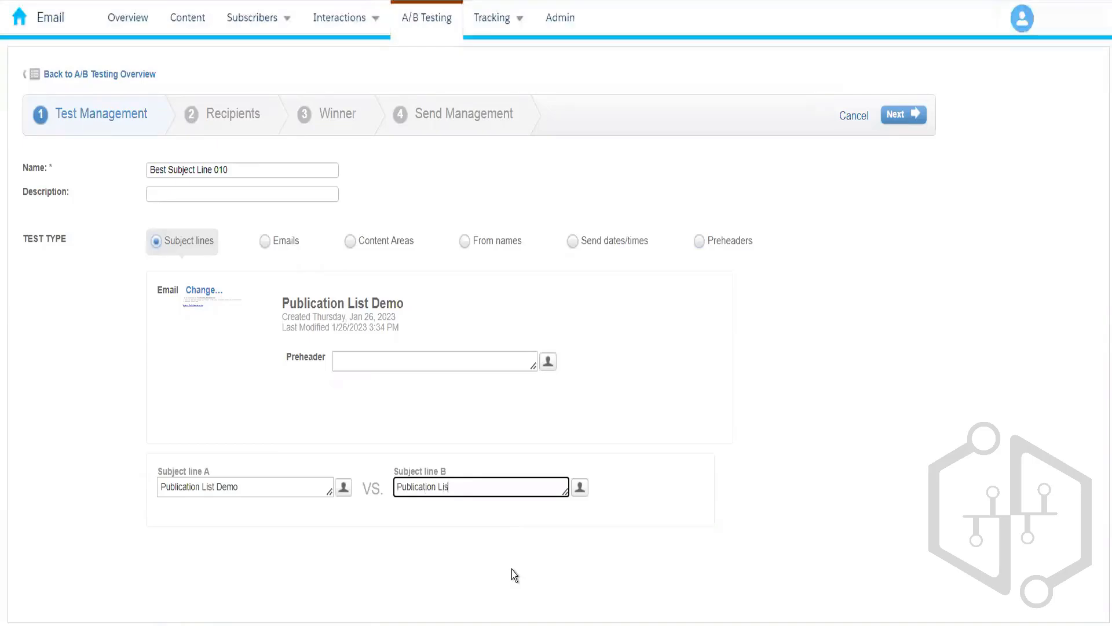
type("t Tutorial")
left_click(618, 402)
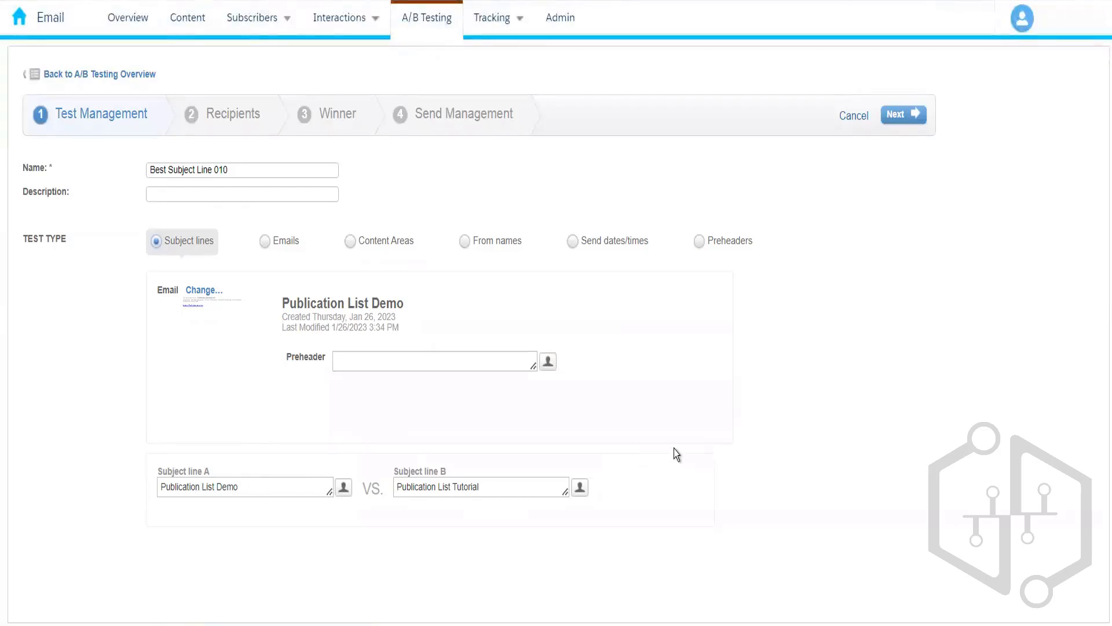
left_click(908, 121)
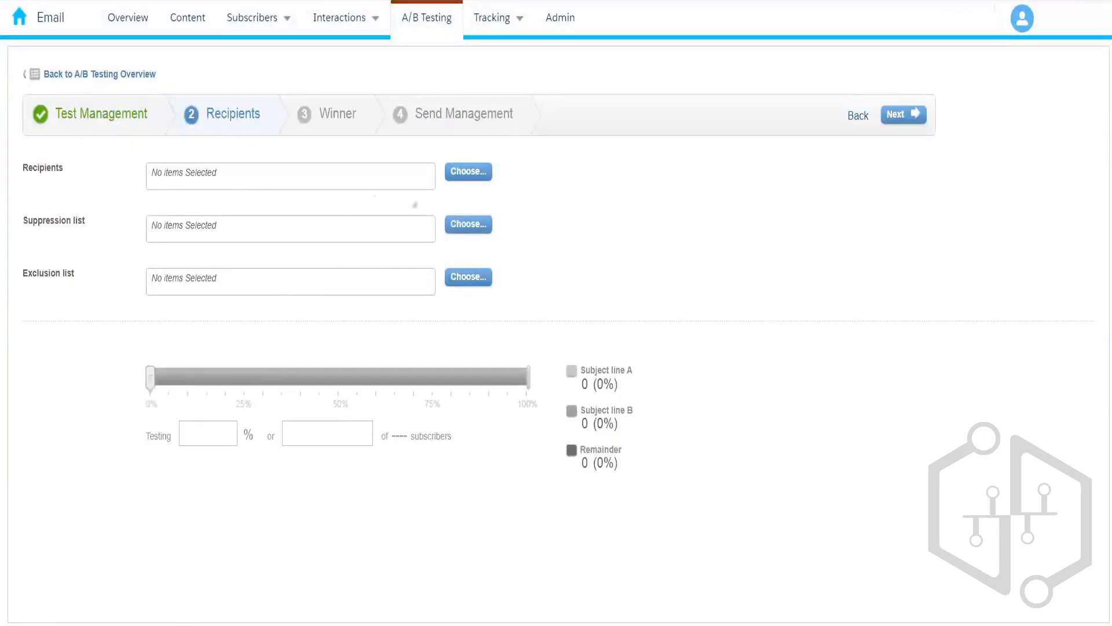
Step: Choose the Bank Customers data extension from the 001_Rahul folder as the test's recipients
left_click(467, 173)
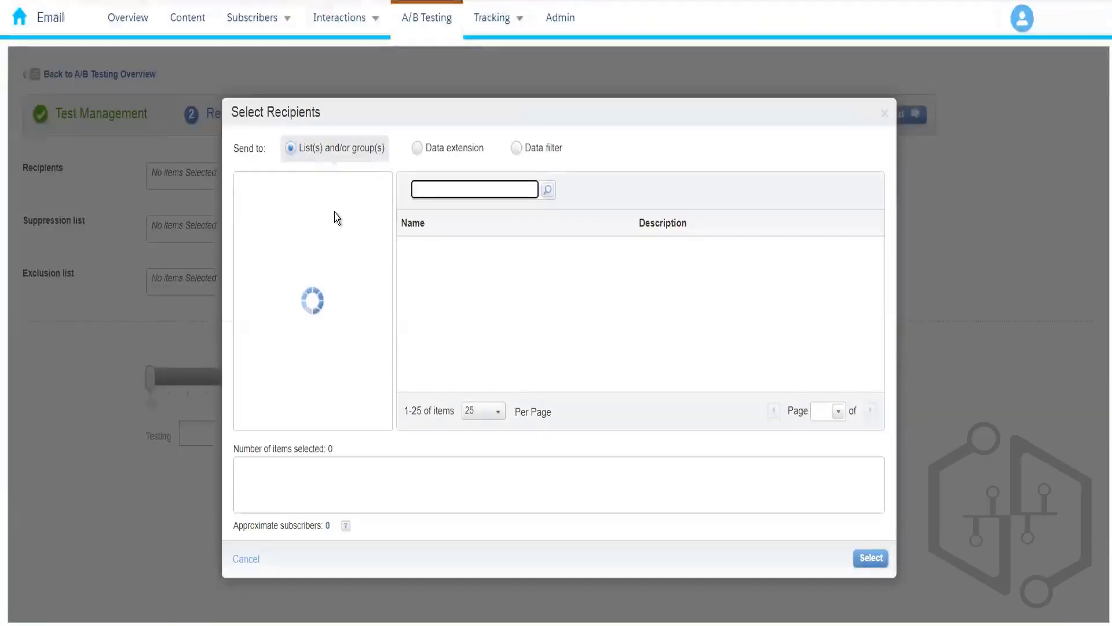
left_click(442, 154)
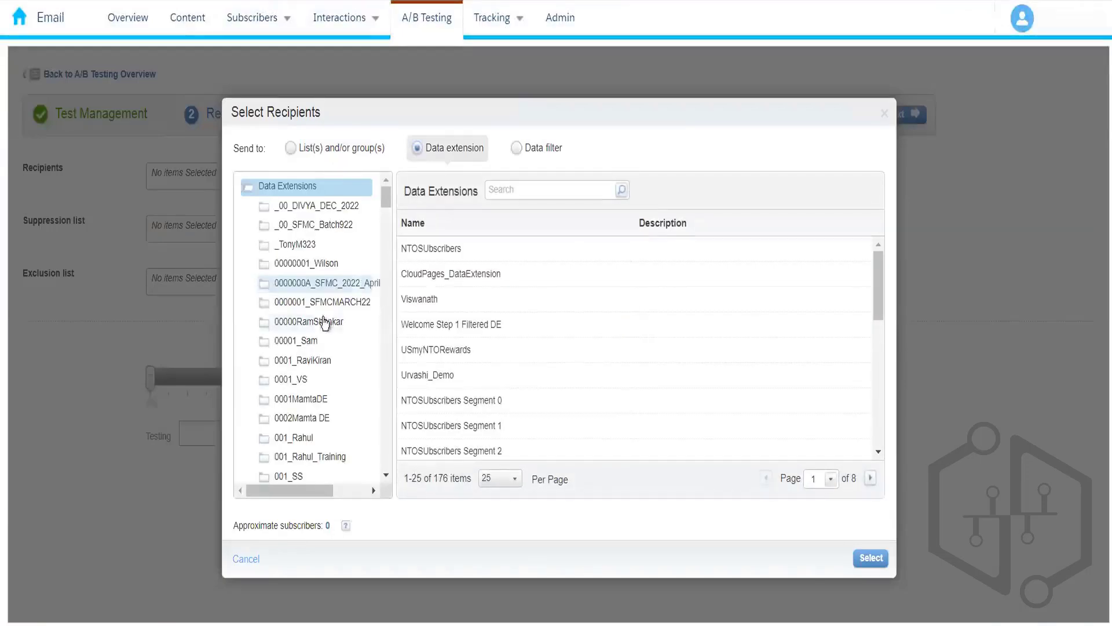
left_click(324, 321)
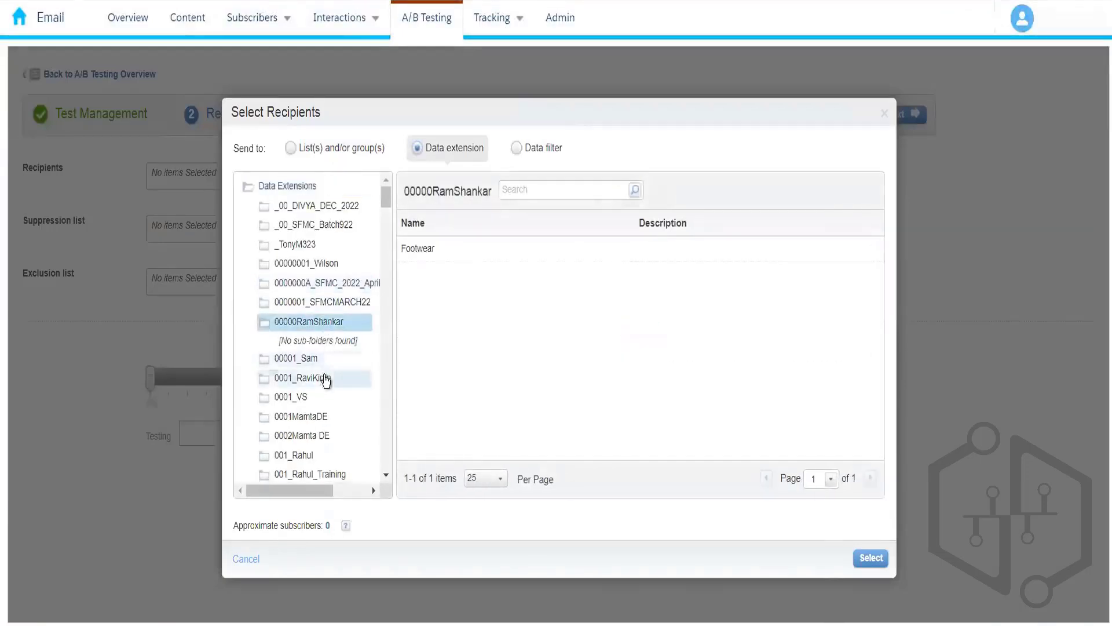
left_click(327, 379)
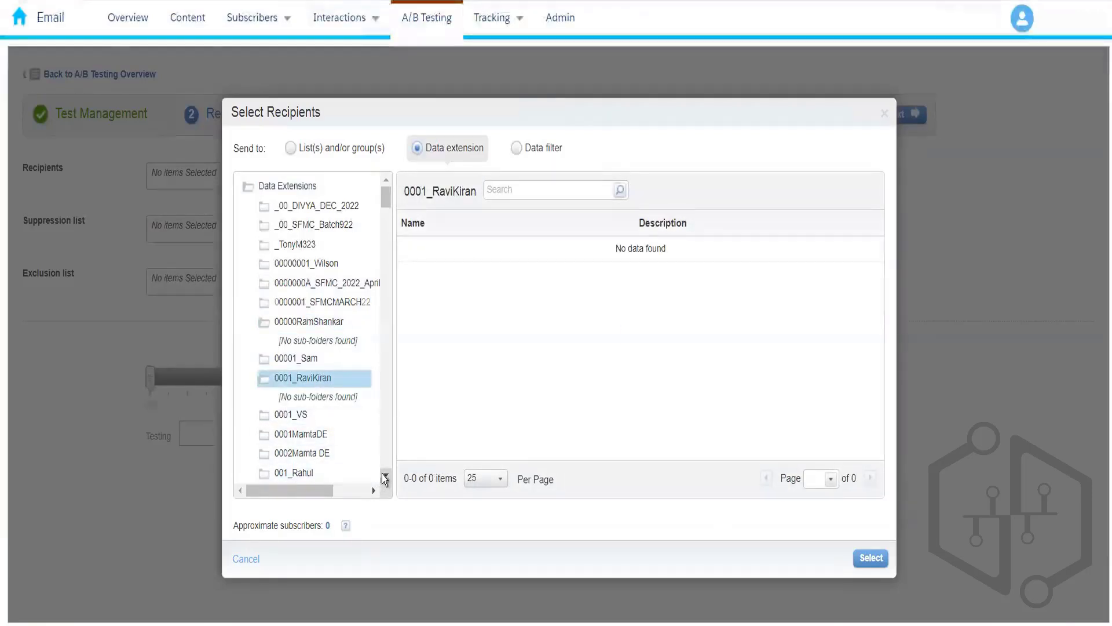
scroll(384, 478, "down", 2)
left_click(329, 417)
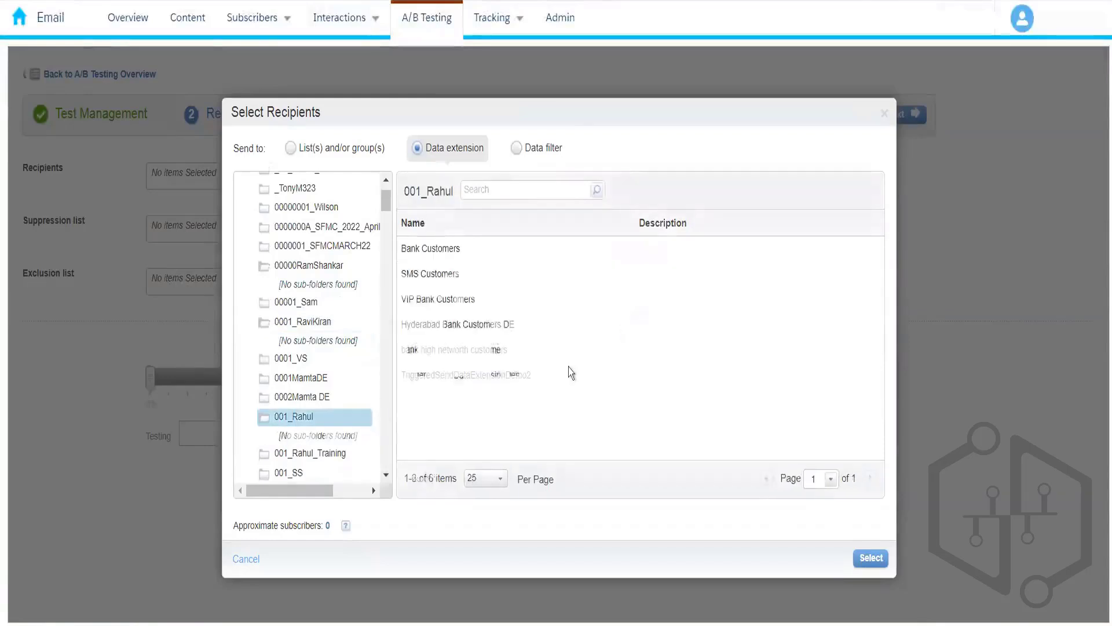
left_click(551, 258)
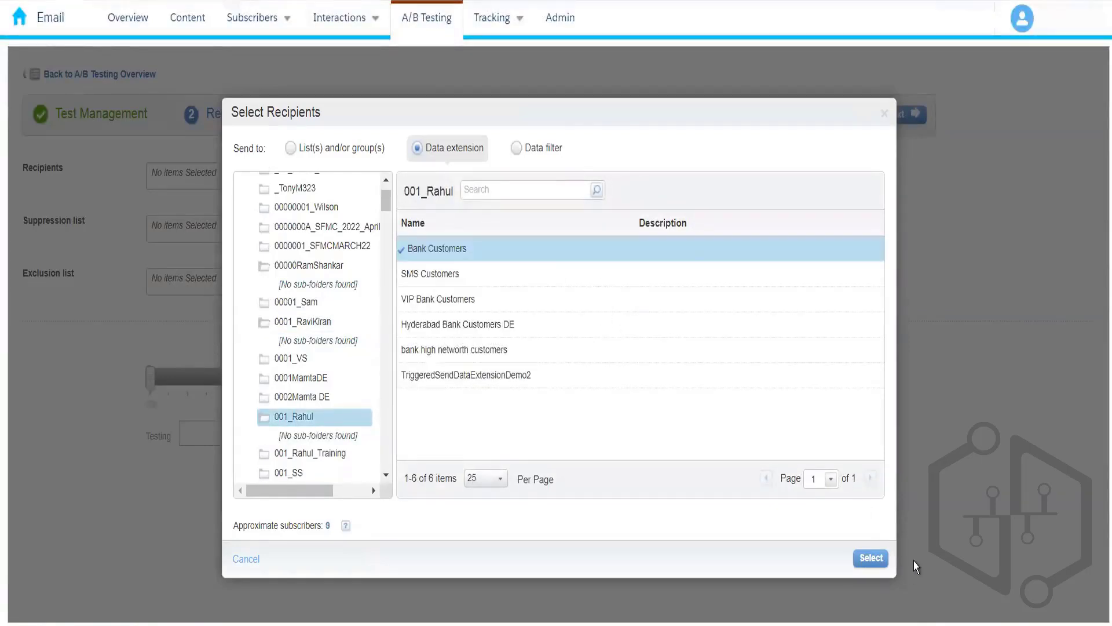
left_click(871, 558)
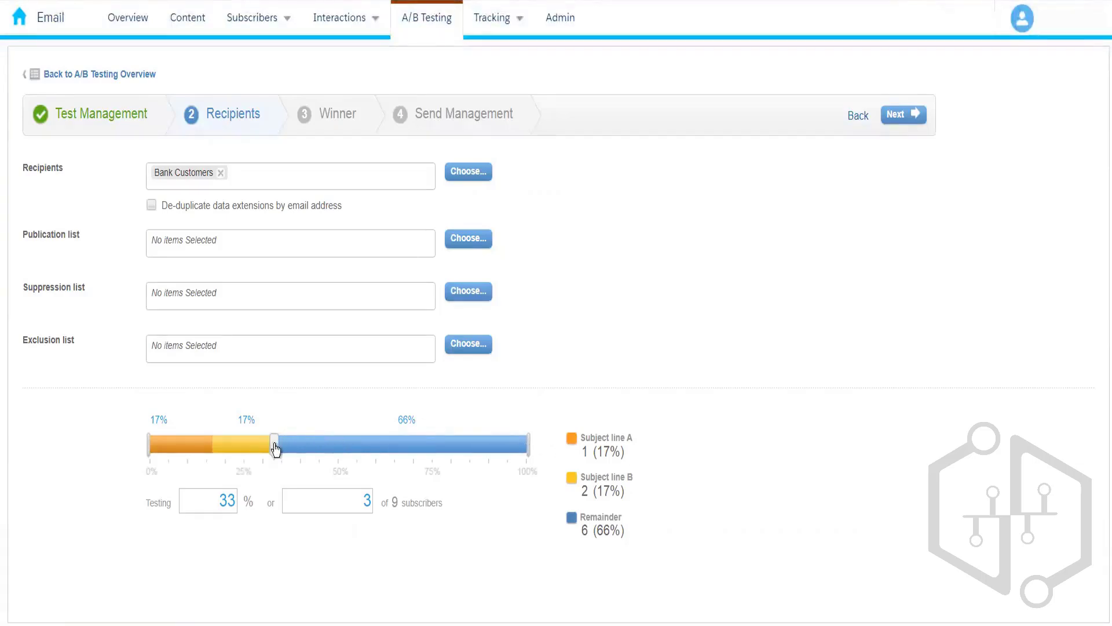
Step: Raise the test portion to about 49% (4 of 9 subscribers) and continue to Winner
left_click_drag(280, 442, 337, 451)
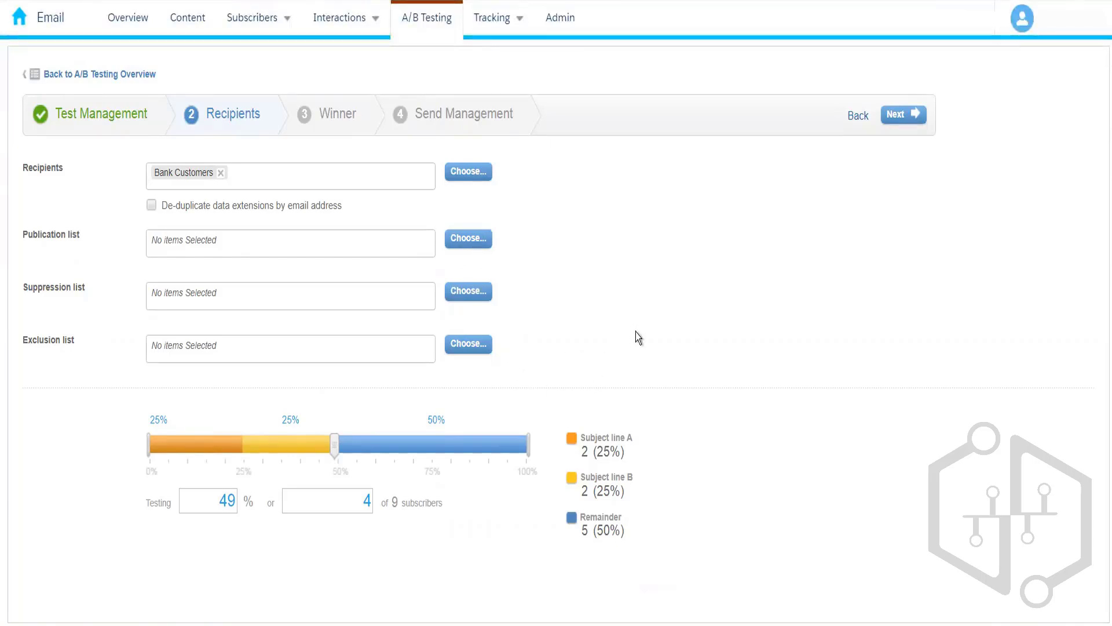
left_click(904, 116)
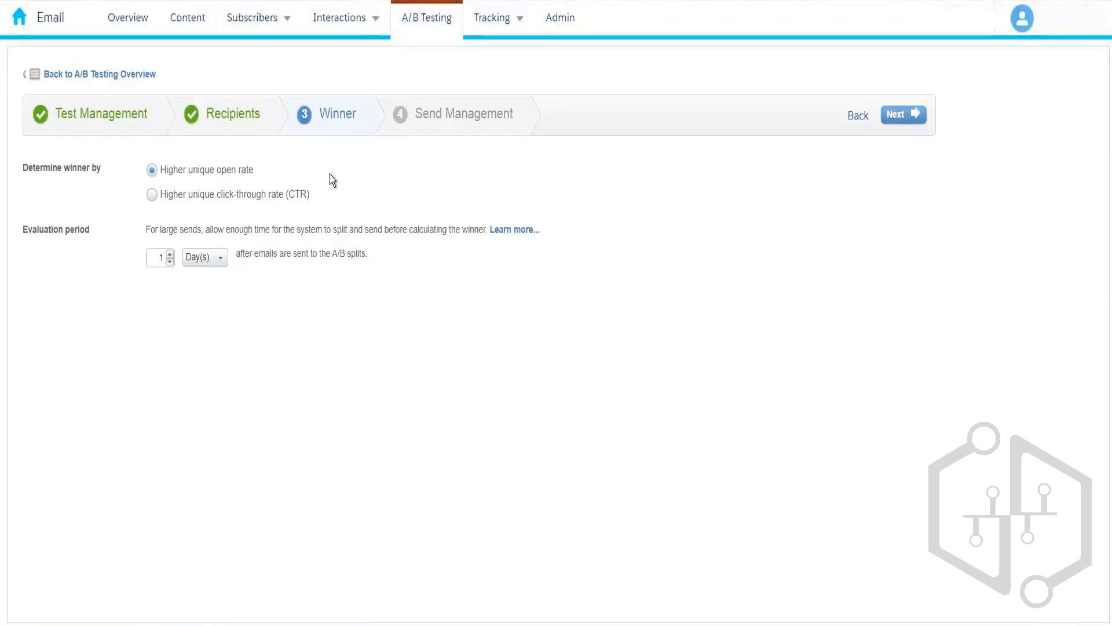
Step: Keep the winner judged by higher unique open rate over 1 day, then proceed to Send Management
left_click(252, 195)
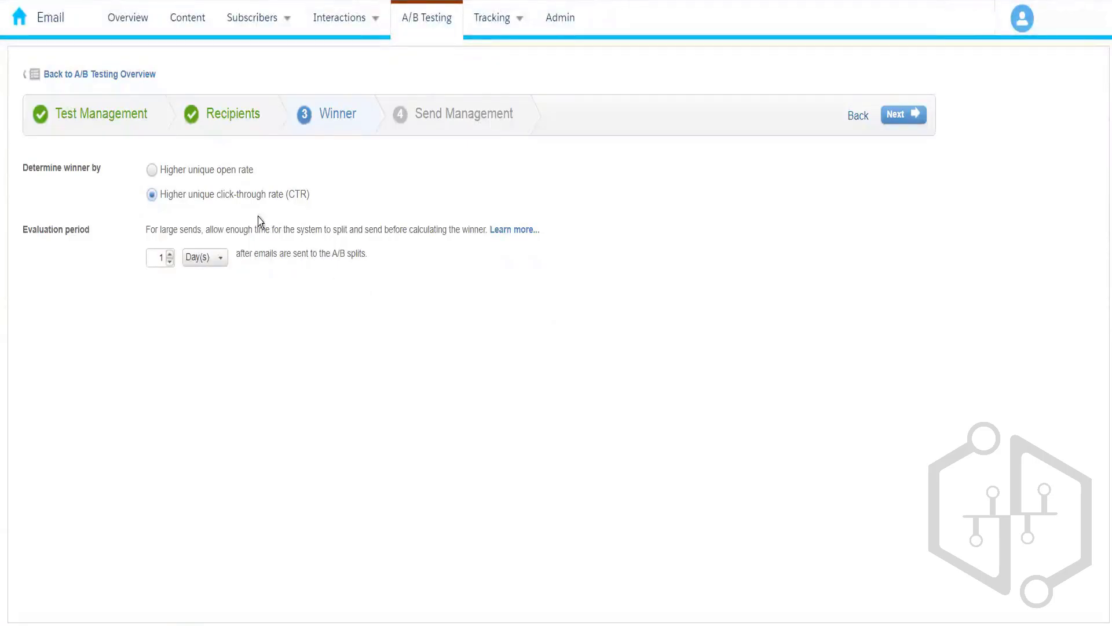
left_click(222, 172)
left_click(214, 261)
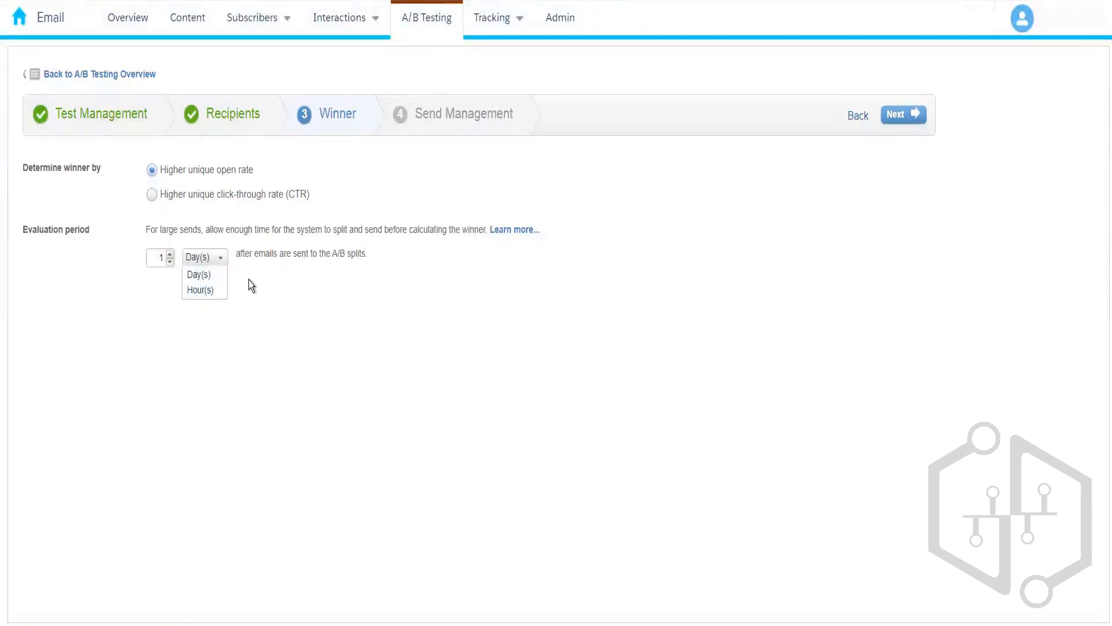
left_click(191, 256)
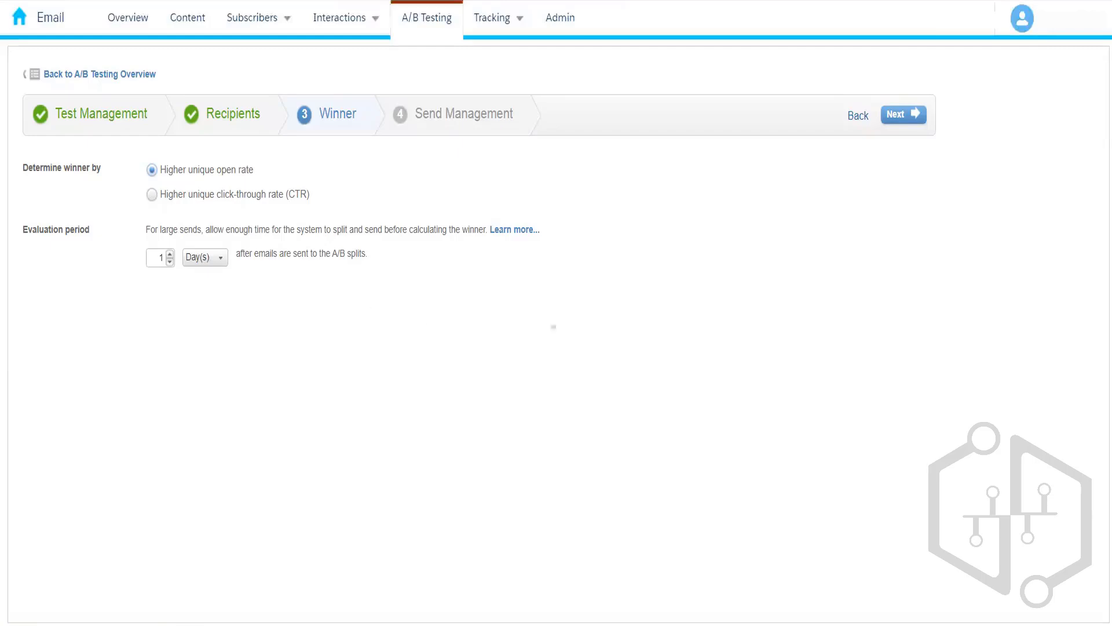
left_click(900, 118)
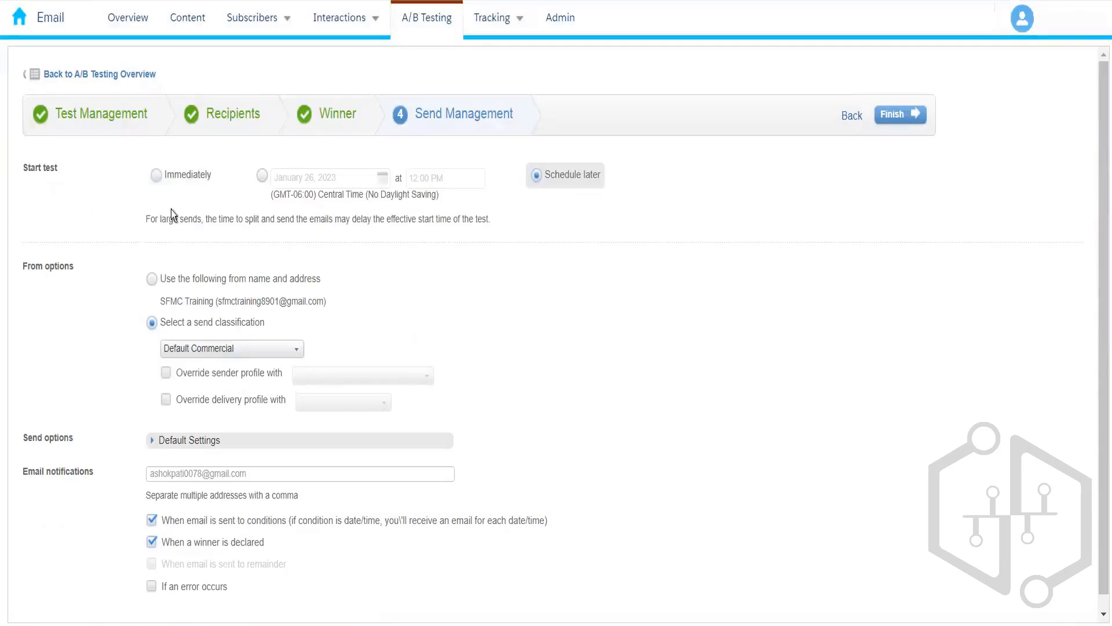
Step: Start the test immediately and send the winning email to the remainder manually
left_click(171, 184)
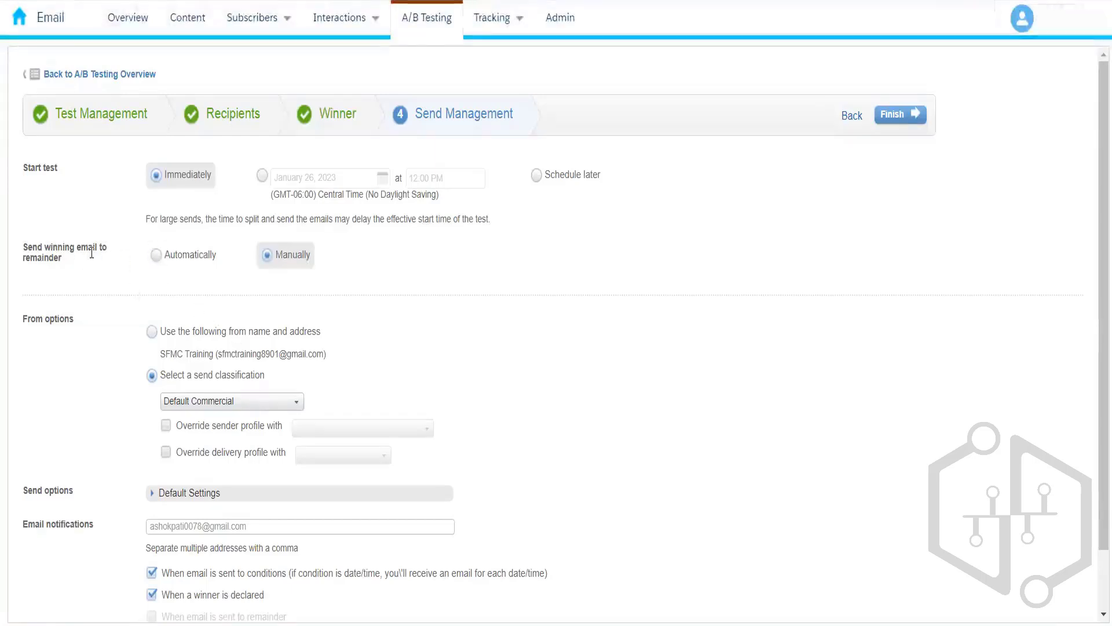
left_click(177, 256)
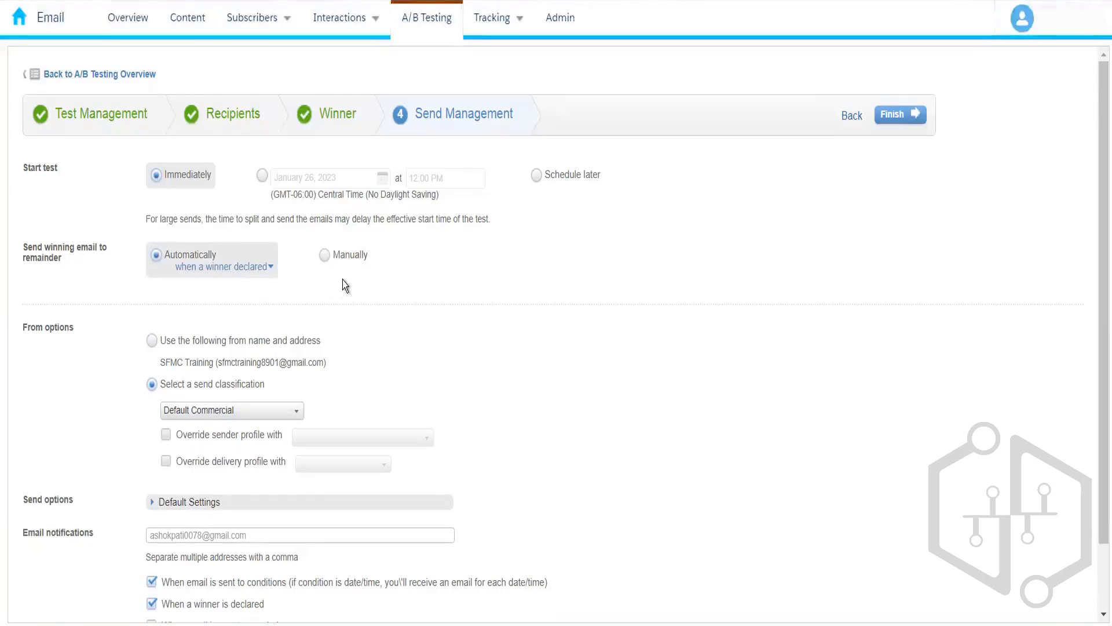
left_click(360, 259)
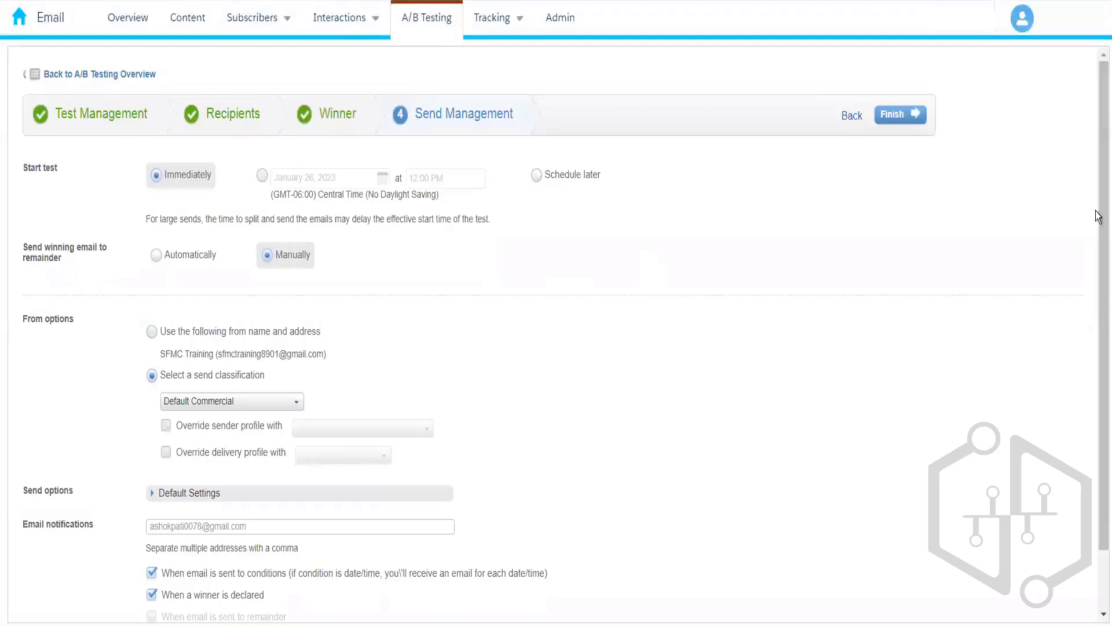
Step: Expand Default Settings to reveal the default send options
scroll(583, 305, "down", 1)
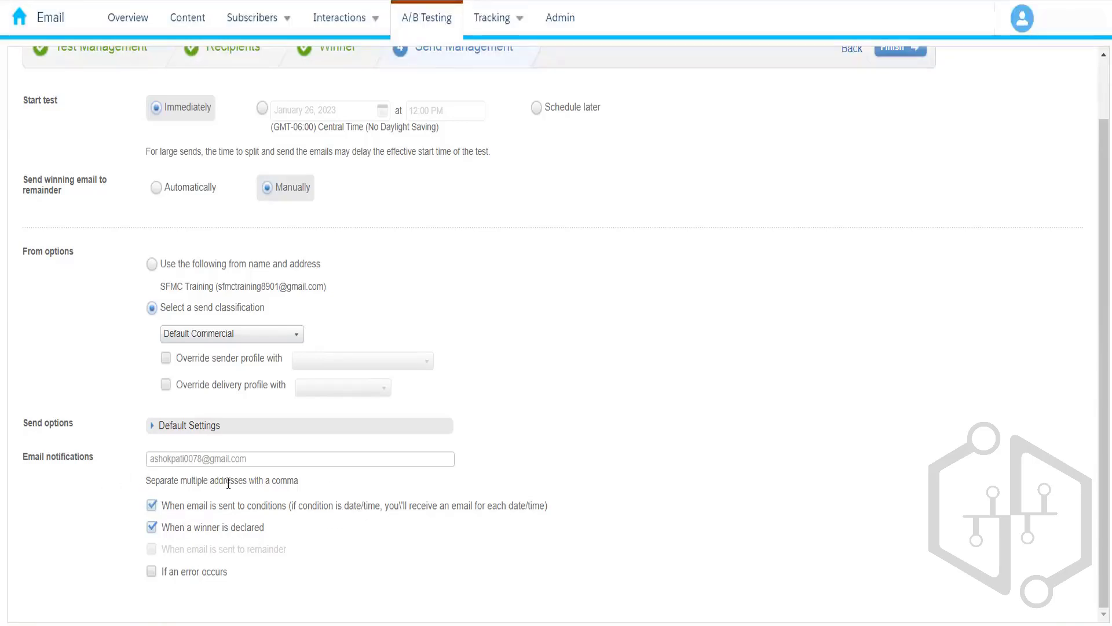
left_click(153, 428)
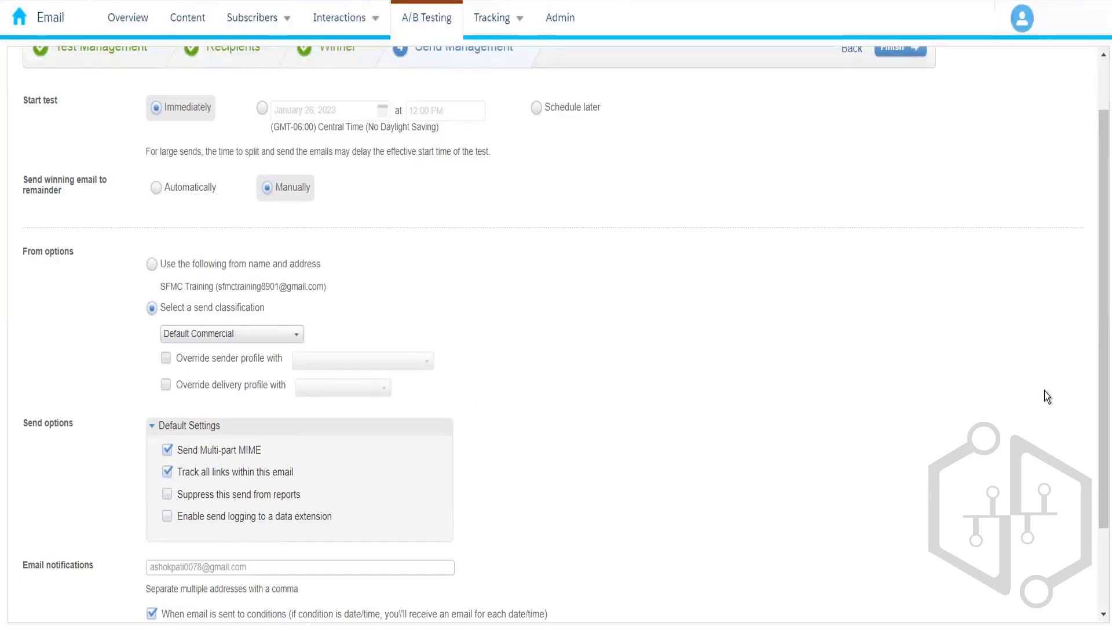
left_click_drag(1099, 328, 1099, 192)
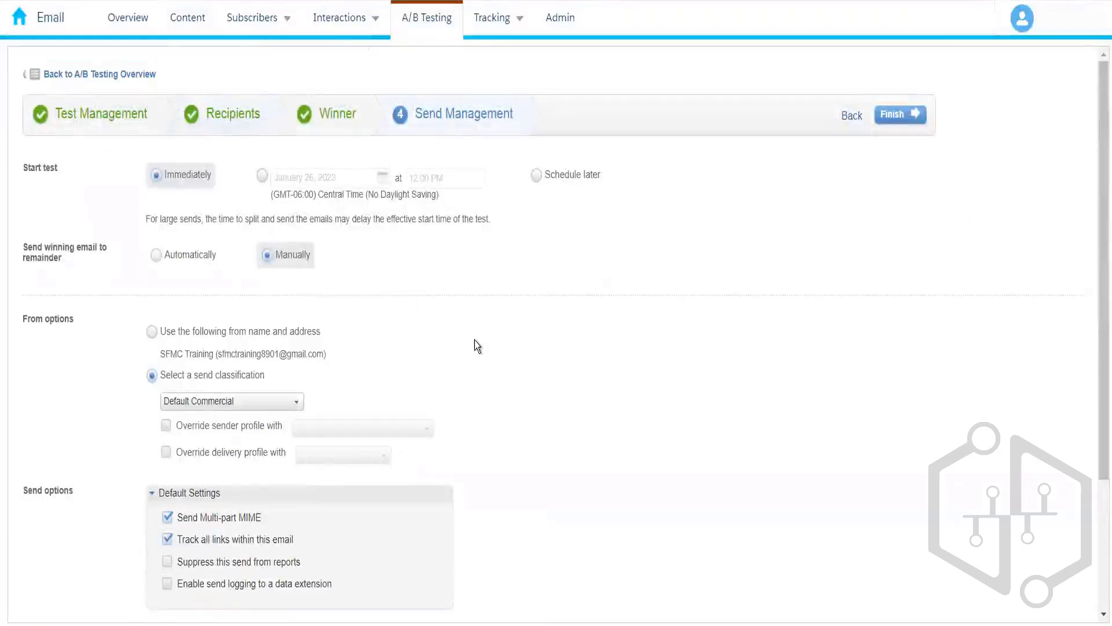
Step: Replace Bank Customers with the Customer Information DE 010 data extension as the test's recipients
left_click(243, 127)
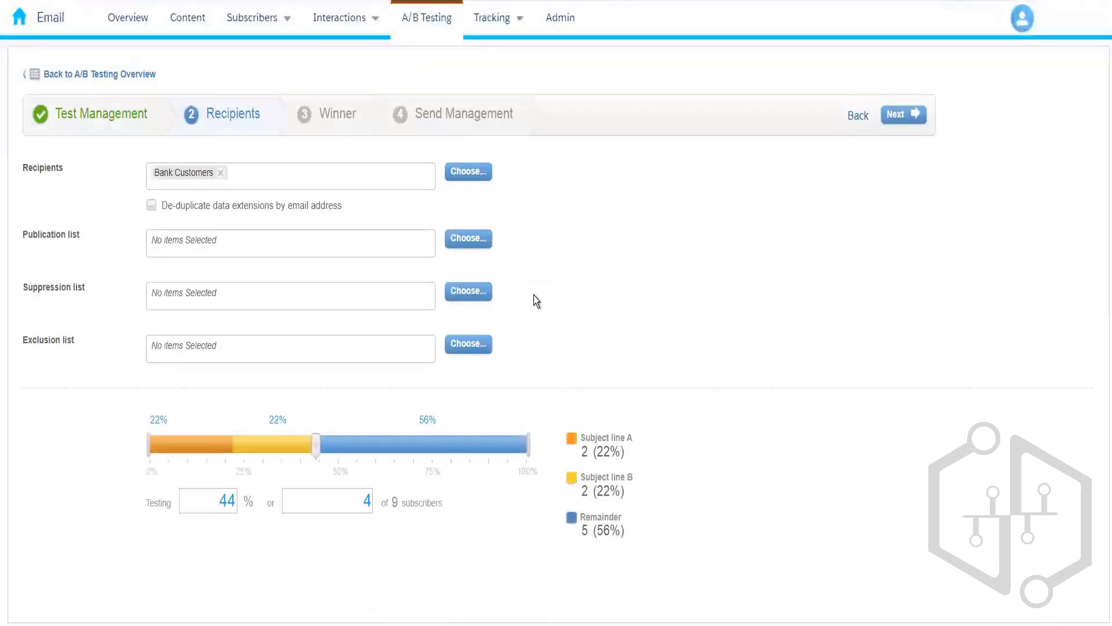
left_click(221, 174)
left_click(463, 171)
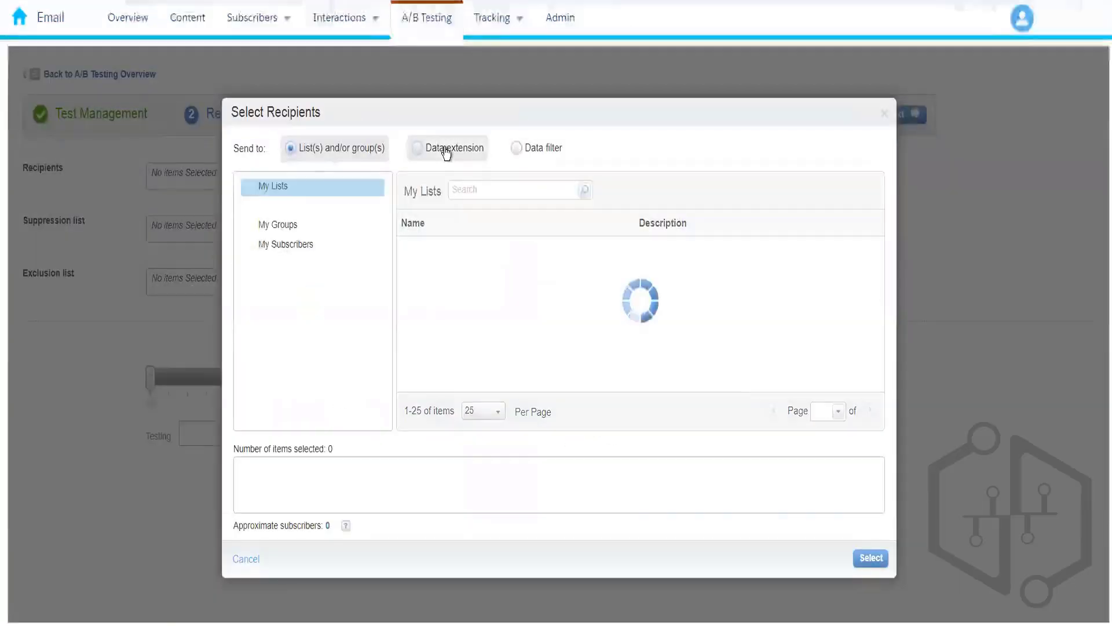
left_click(445, 152)
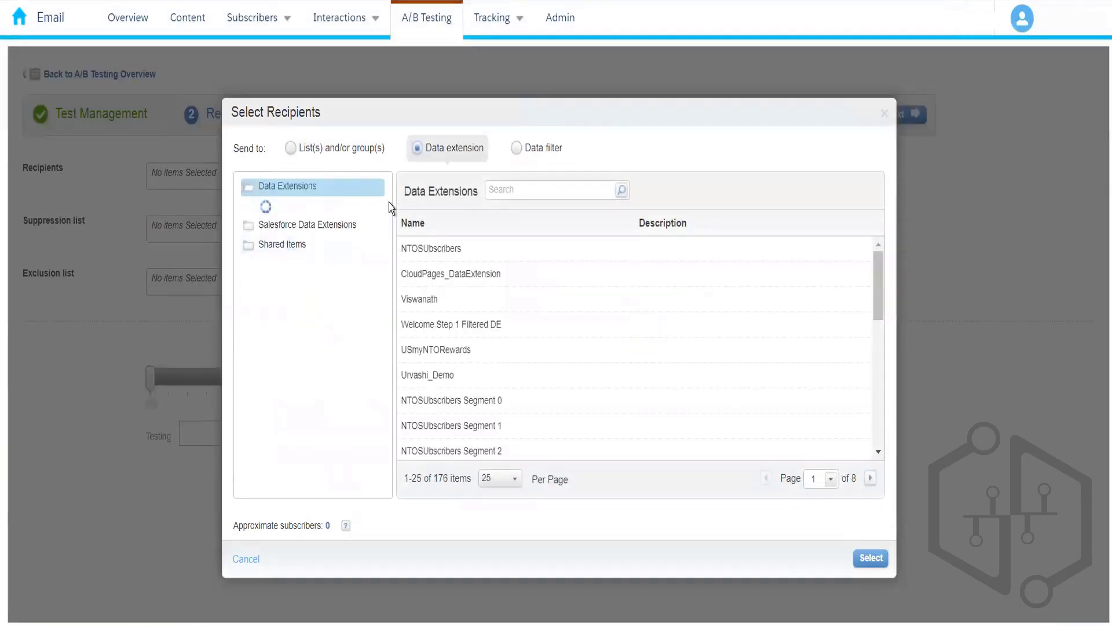
left_click_drag(388, 201, 390, 218)
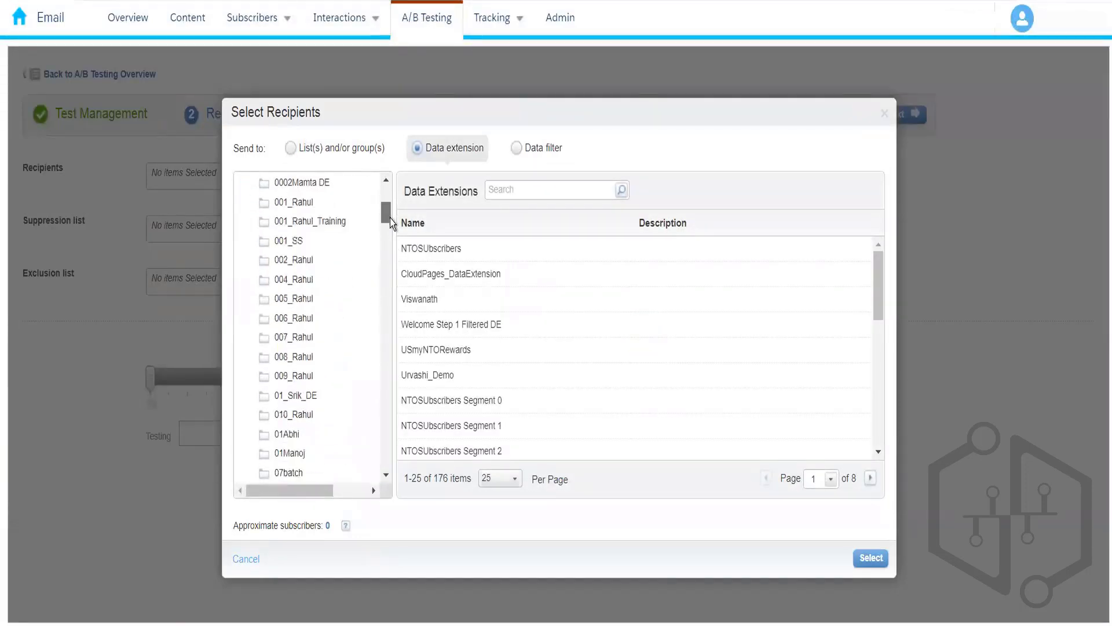
left_click(302, 415)
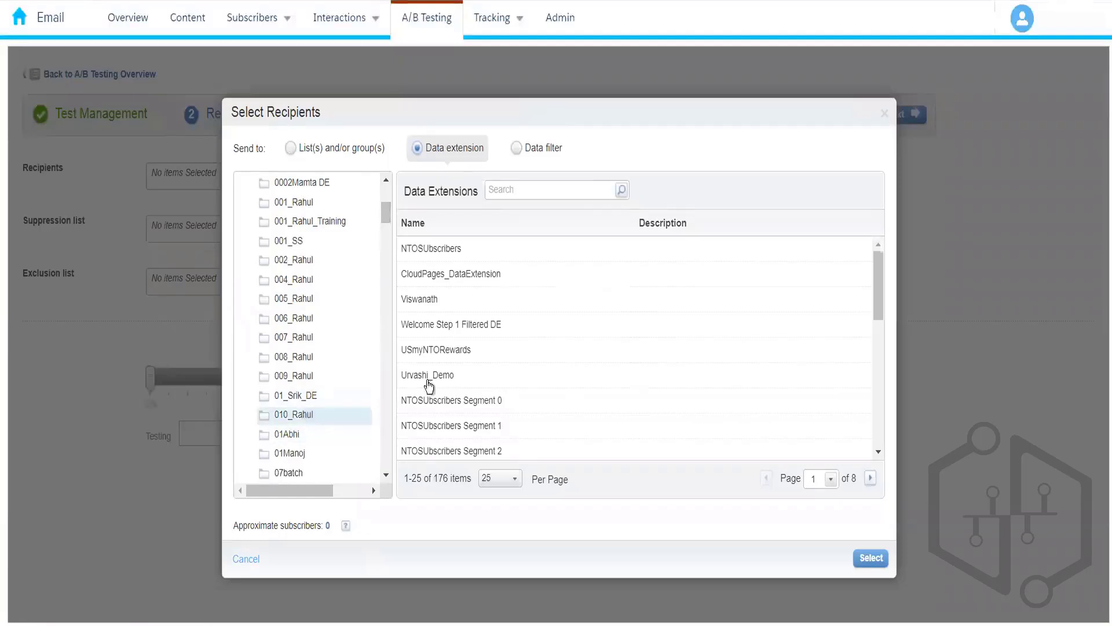
left_click(582, 255)
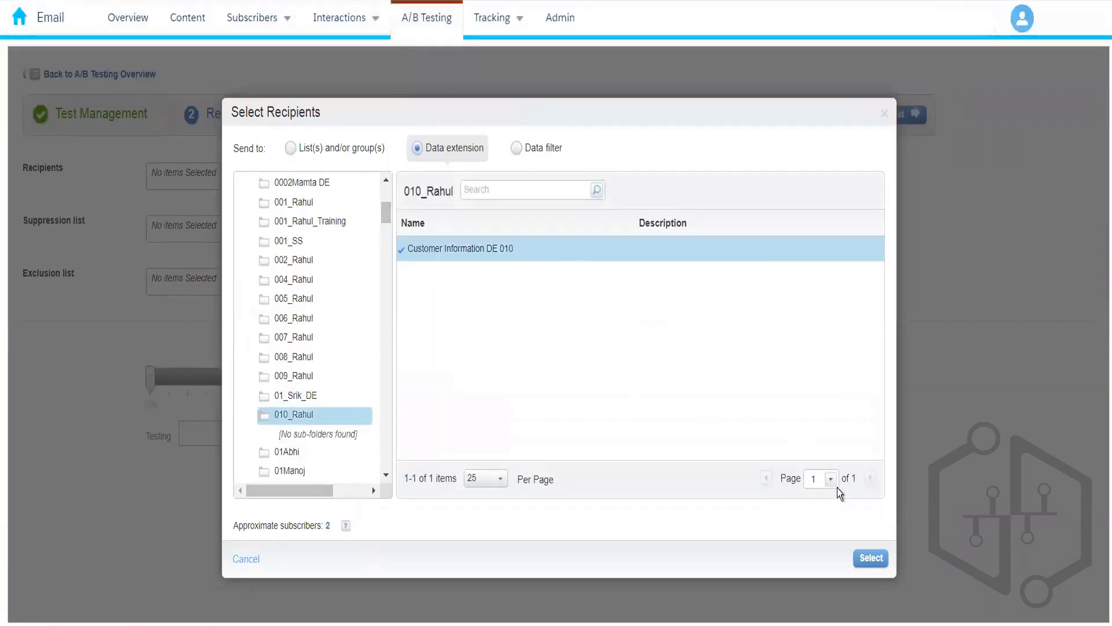
left_click(865, 560)
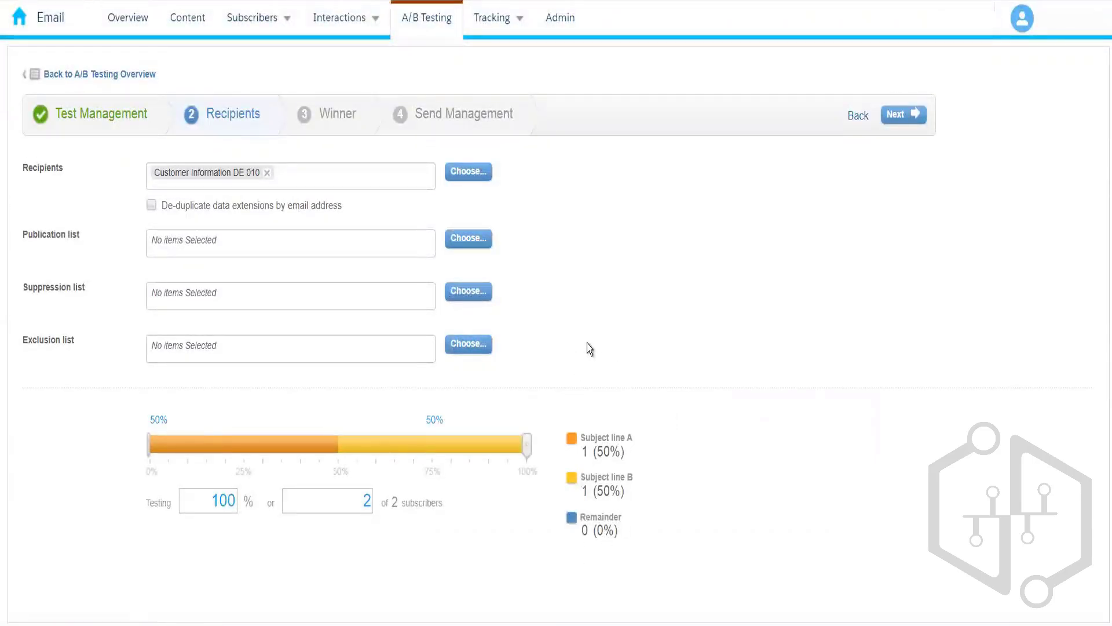
Step: Advance past the Winner step to Send Management
left_click(898, 110)
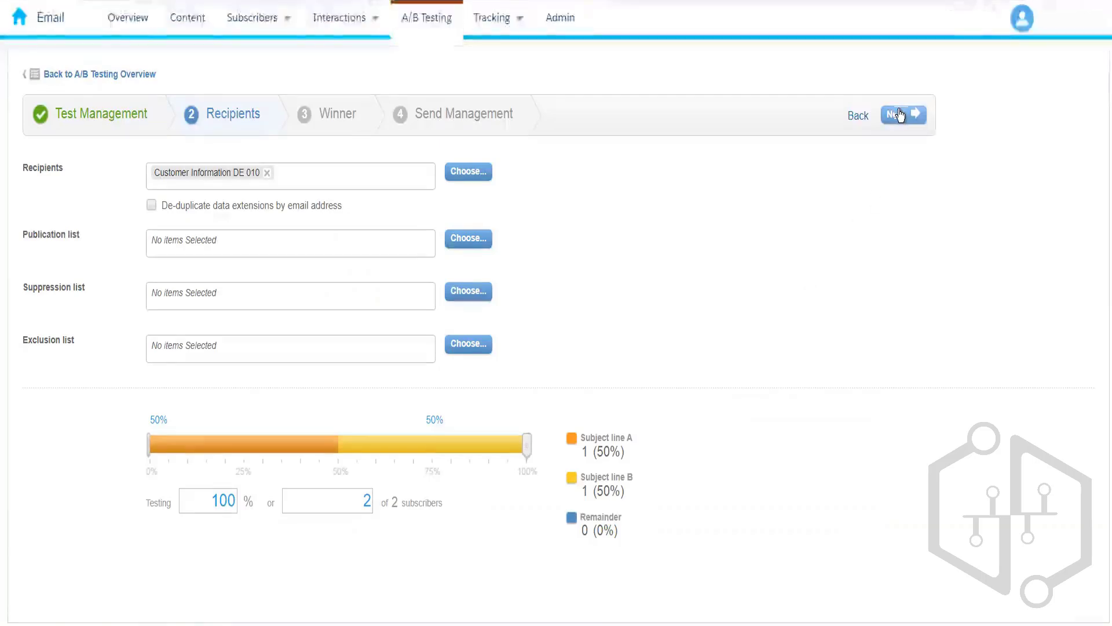
left_click(899, 115)
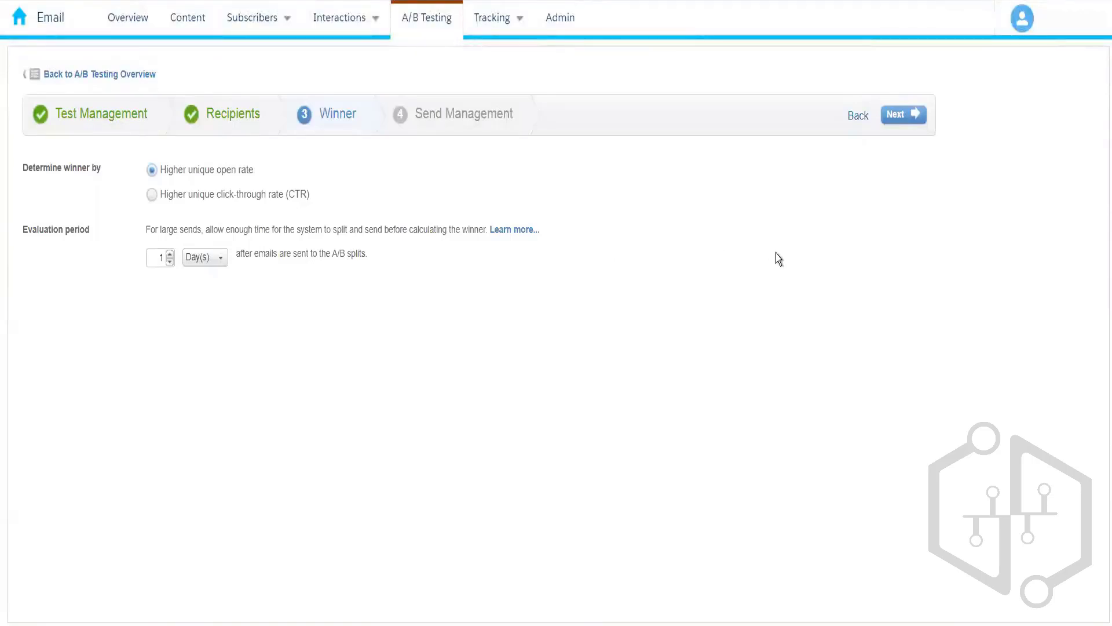
left_click(902, 121)
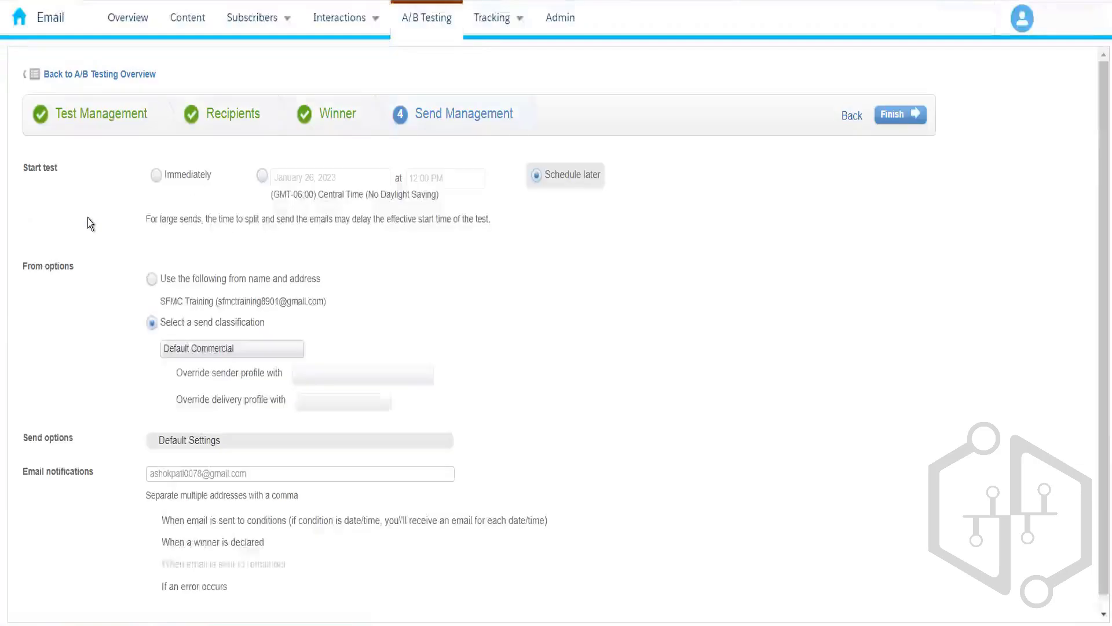
Step: Start immediately from the SFMC Training sender with both notifications off, and finish setup
left_click(181, 178)
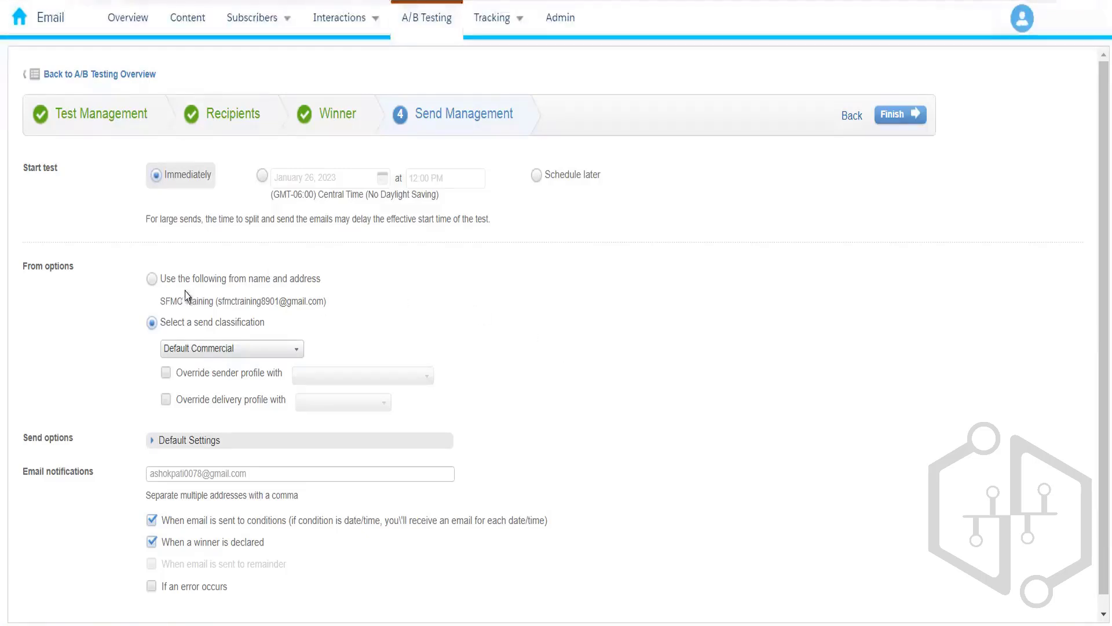
left_click(152, 279)
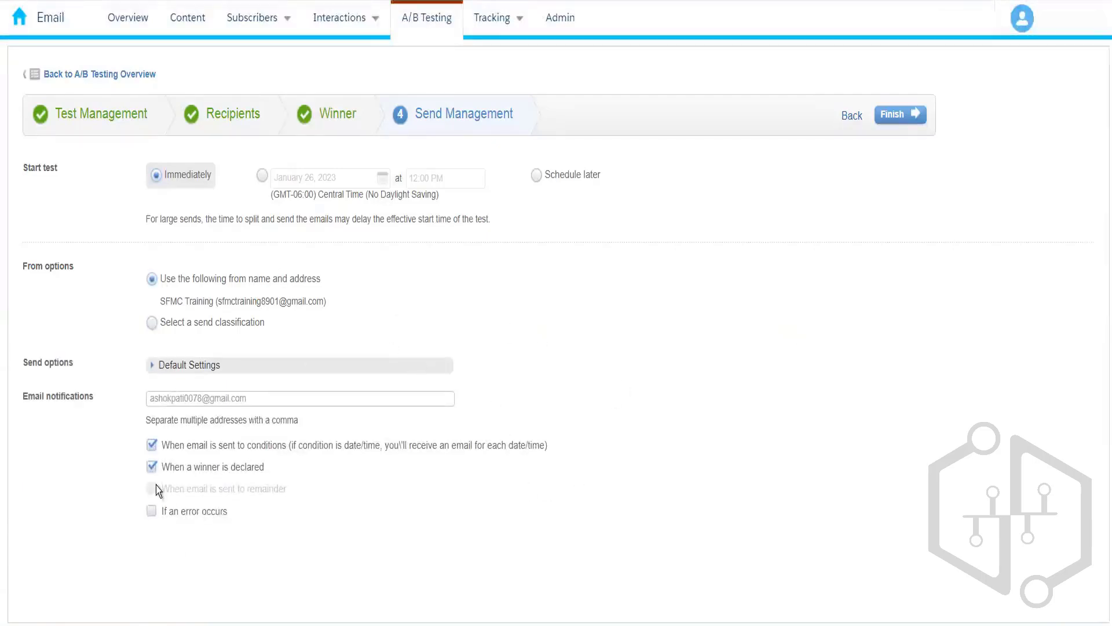
left_click(152, 468)
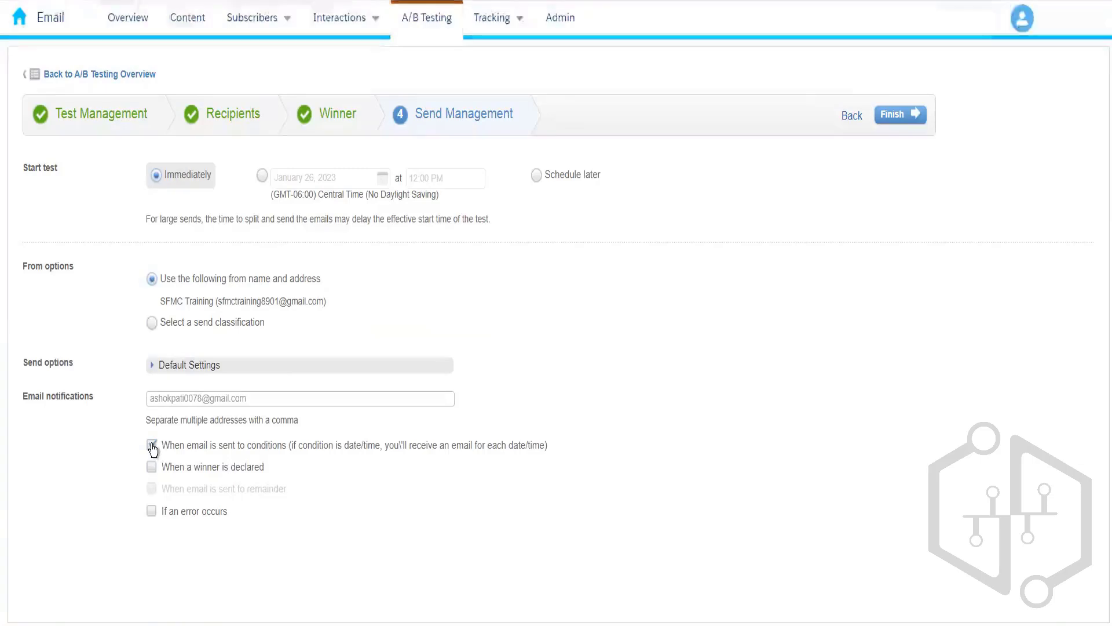
left_click(151, 445)
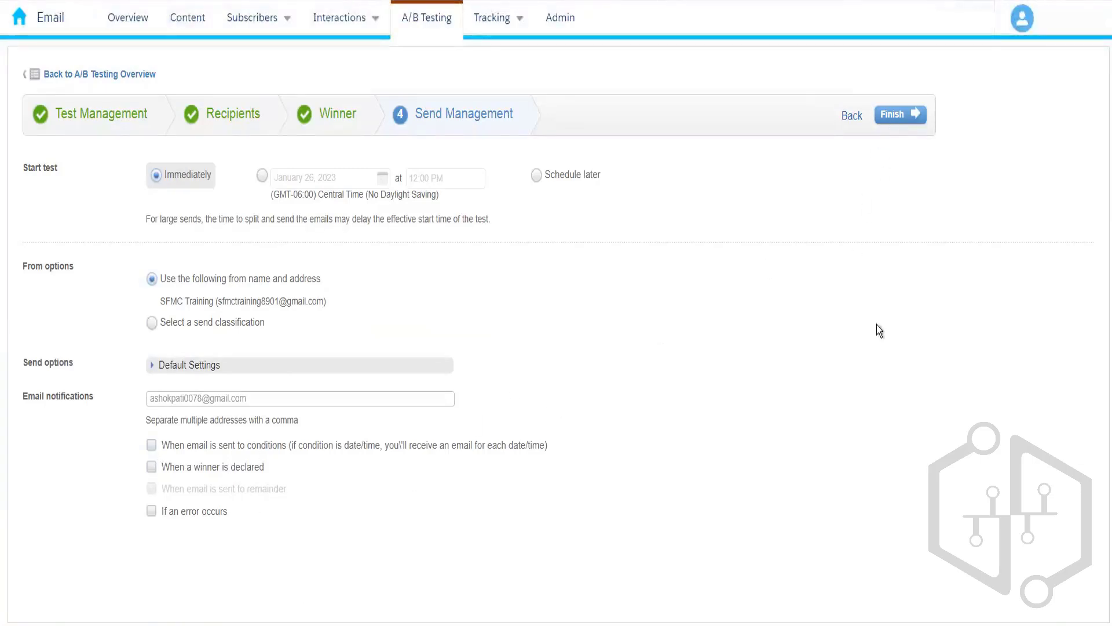
left_click(914, 115)
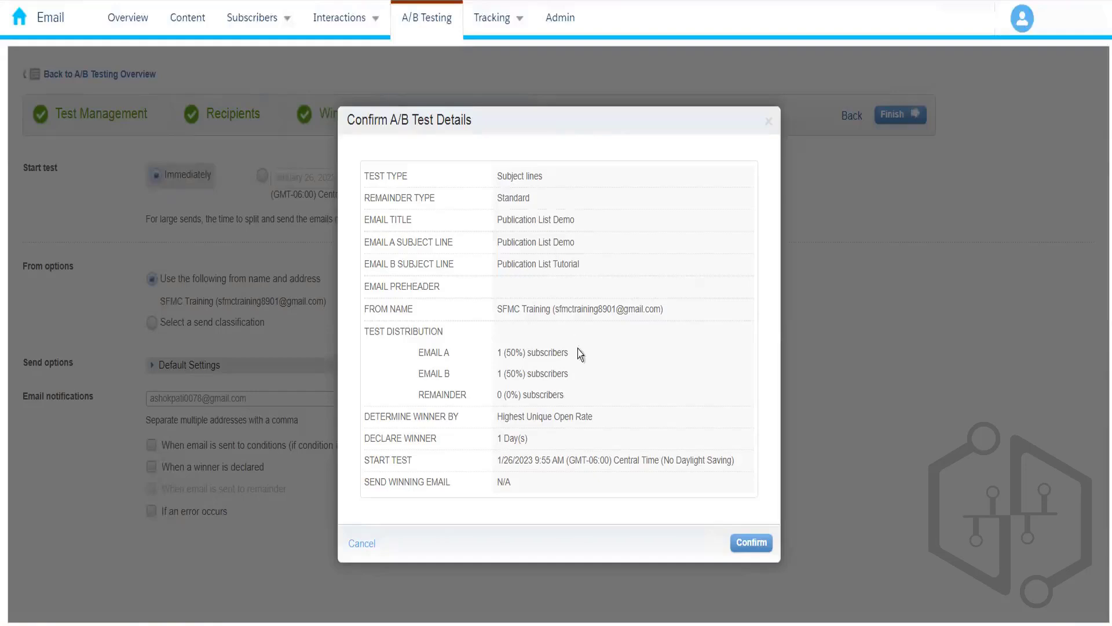
Step: Confirm the A/B test details to launch Best Subject Line 010
left_click(752, 543)
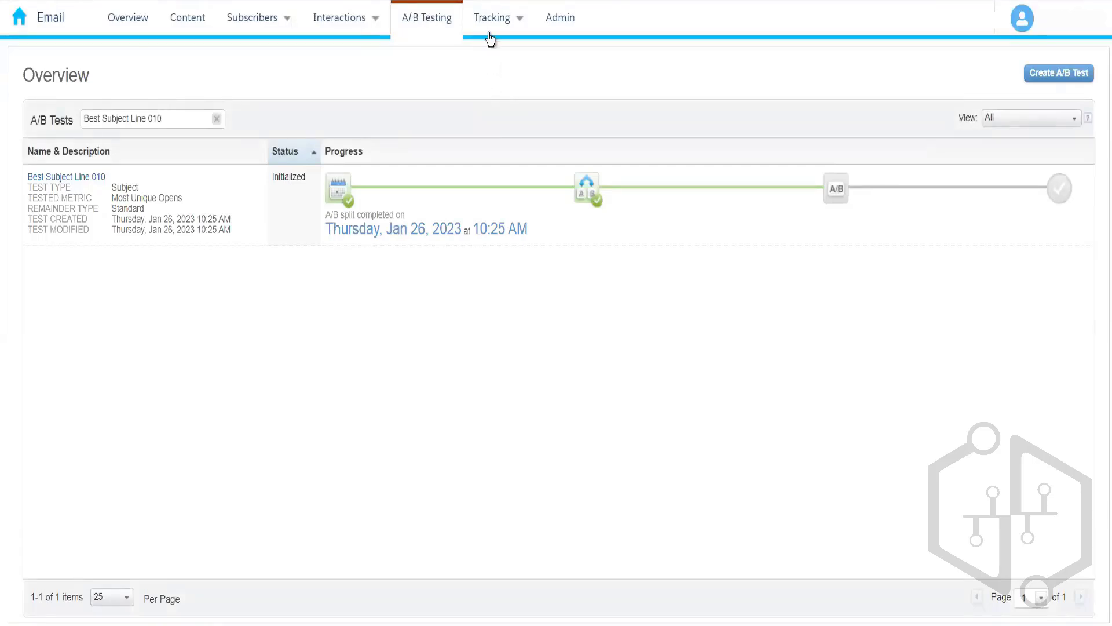
Step: Open the Tracking Sends list showing the last 100 sends
mouse_move(490, 32)
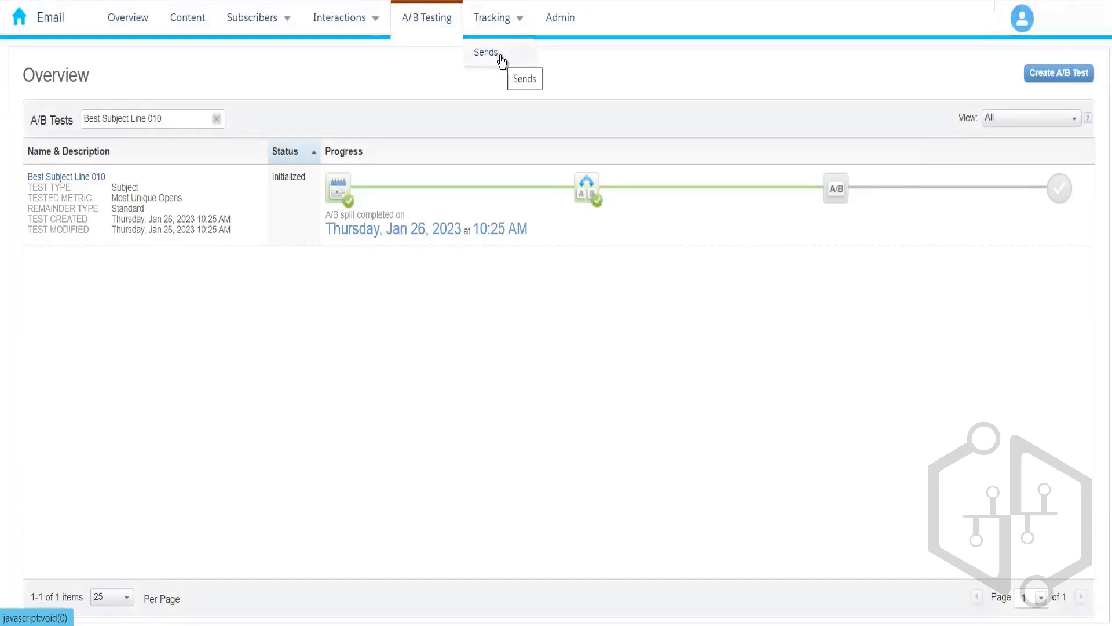
left_click(500, 56)
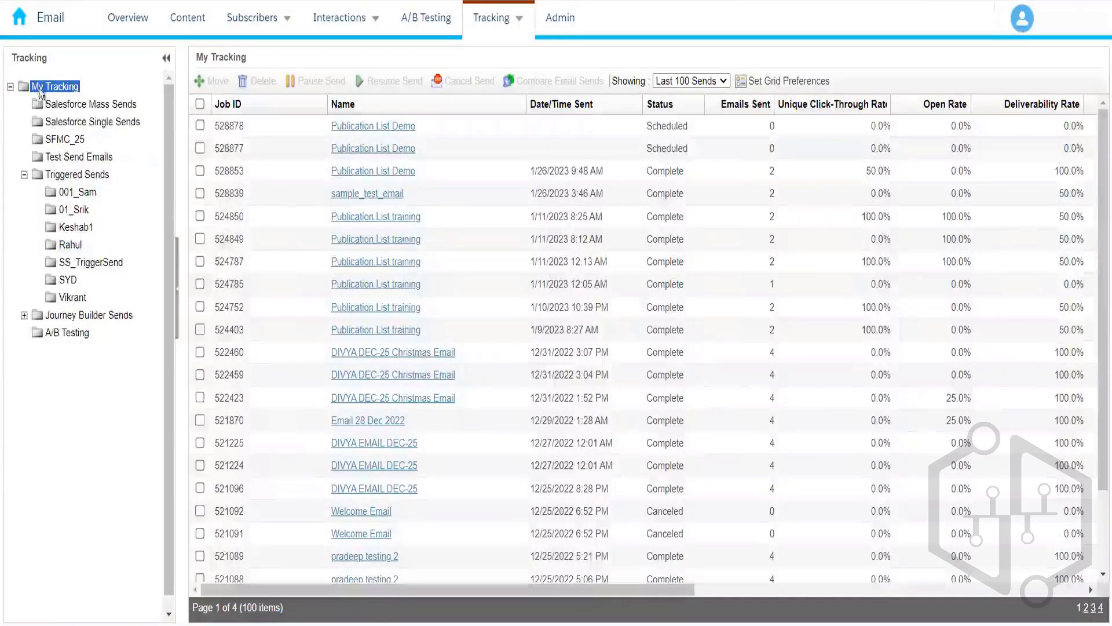
Step: Inspect the My Tracking grid to verify both 10:27 AM Publication List Demo sends are Complete
left_click(10, 87)
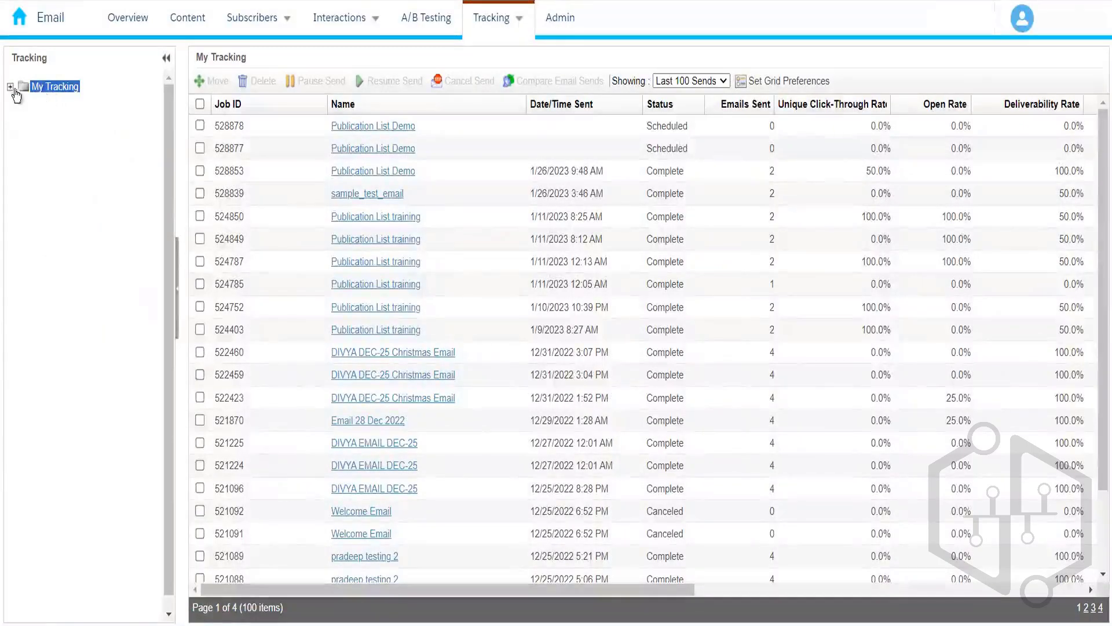
double_click(39, 92)
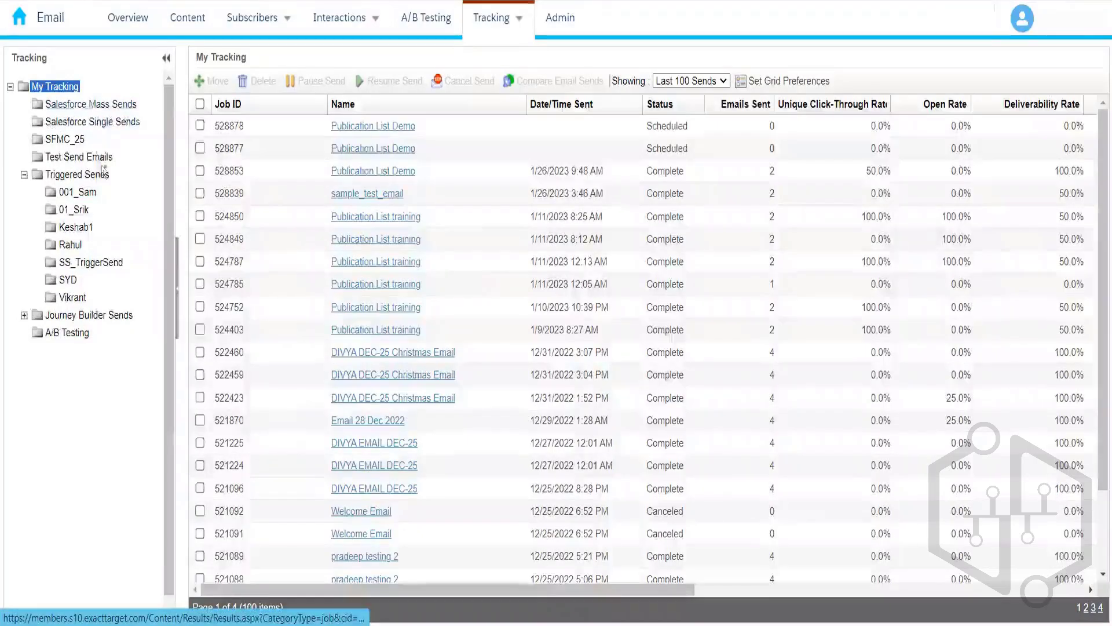
right_click(73, 89)
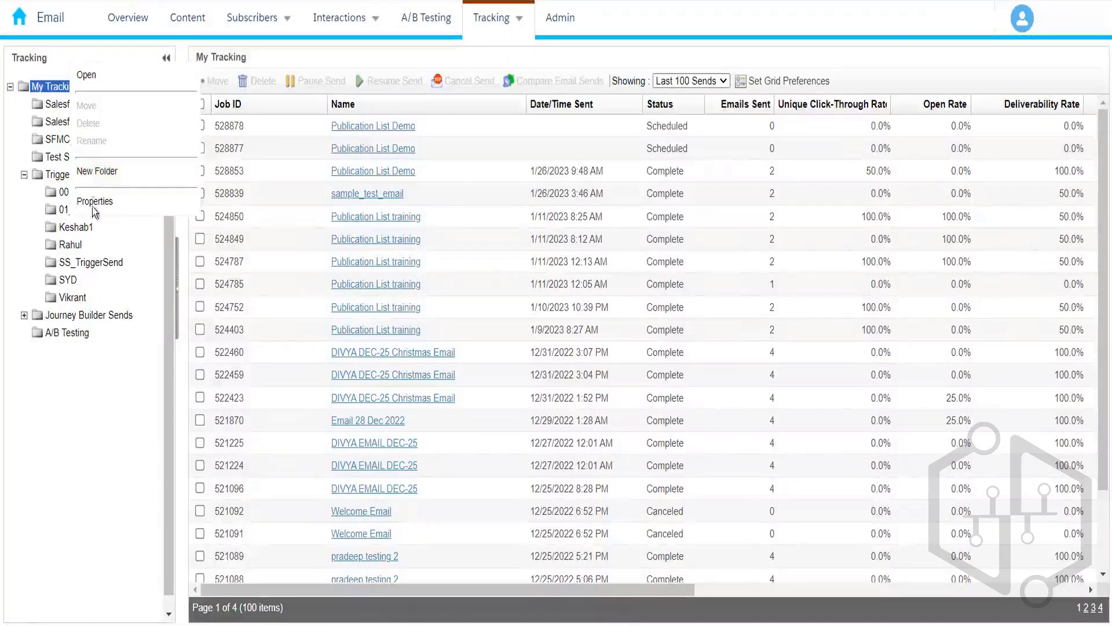
left_click(102, 84)
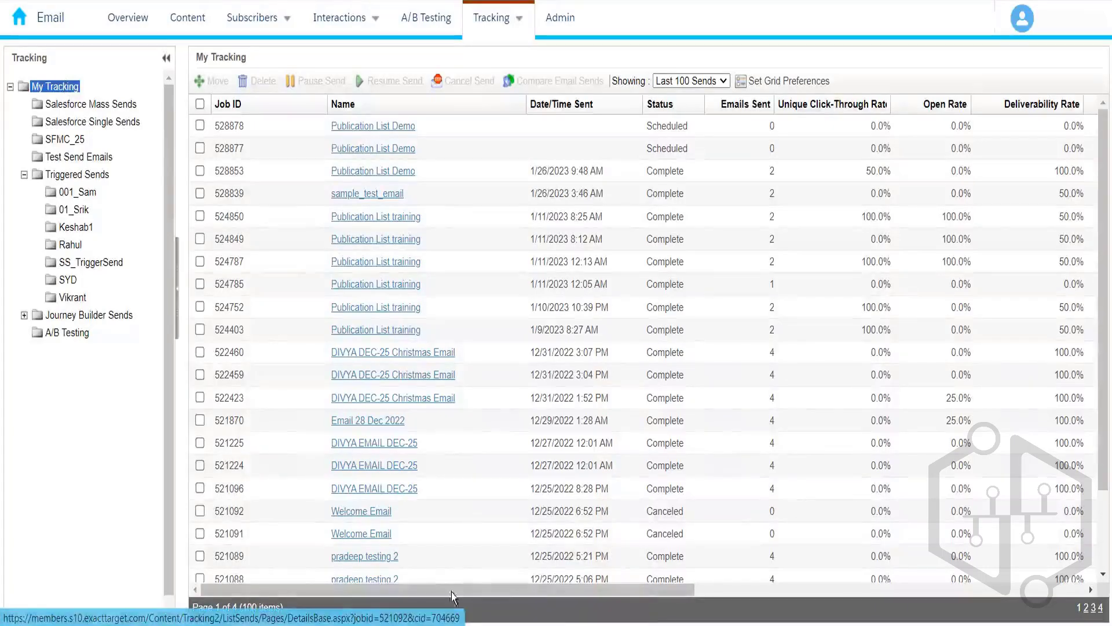
left_click_drag(576, 590, 687, 590)
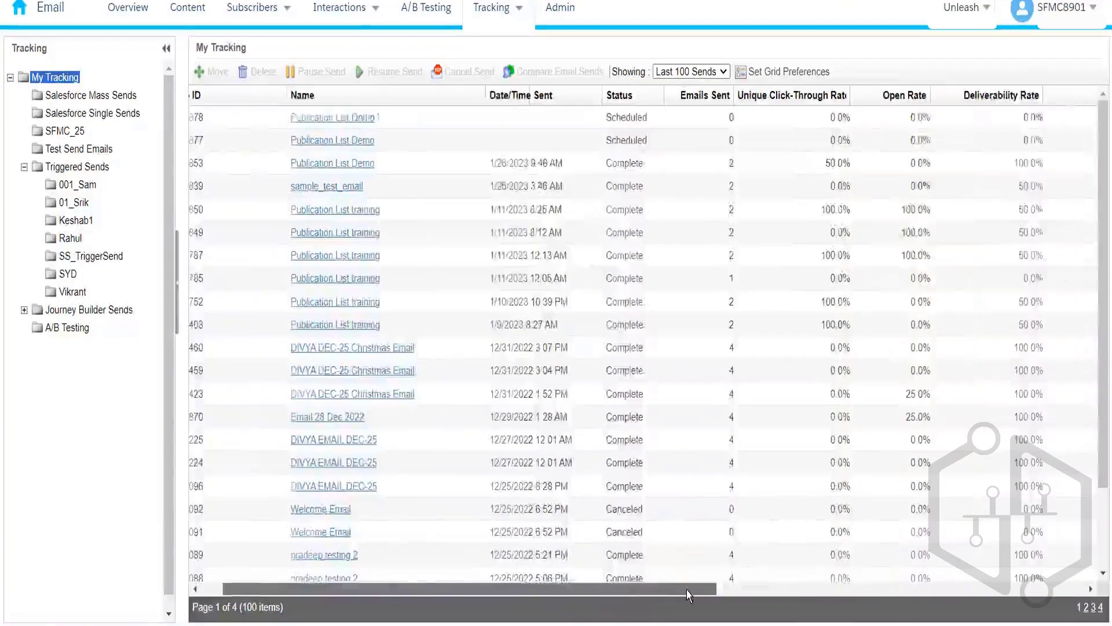
left_click_drag(620, 597, 376, 589)
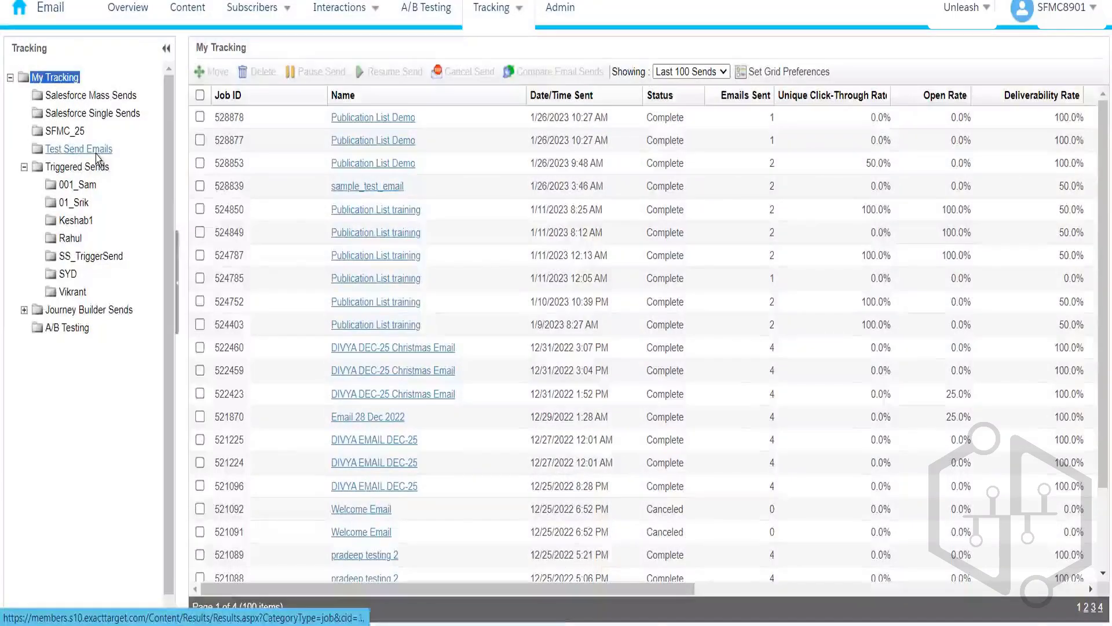
left_click(97, 154)
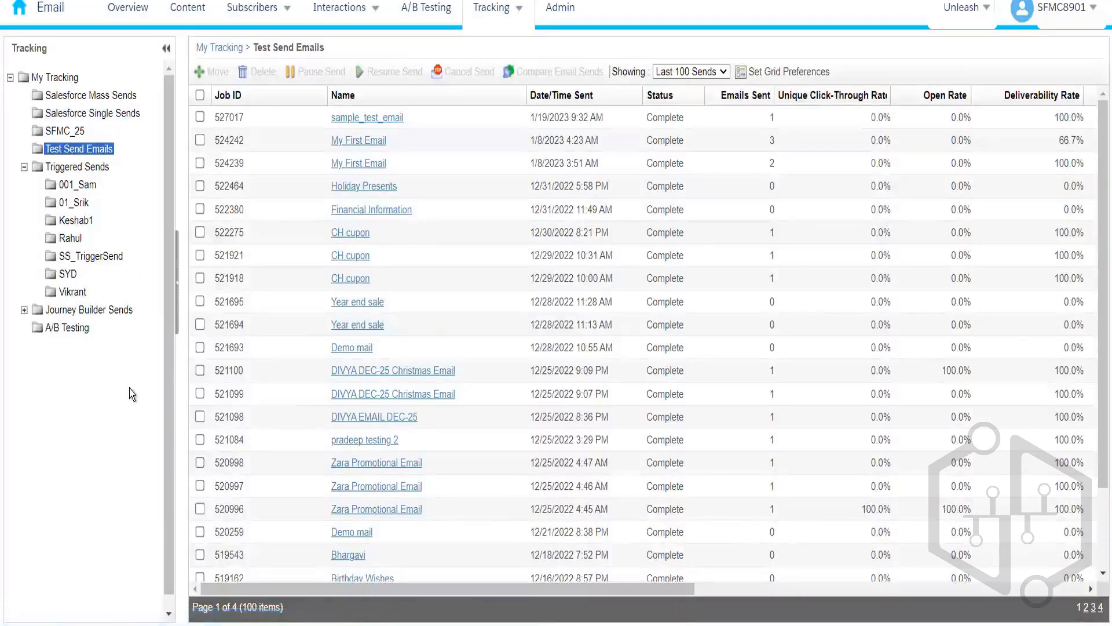
left_click(66, 335)
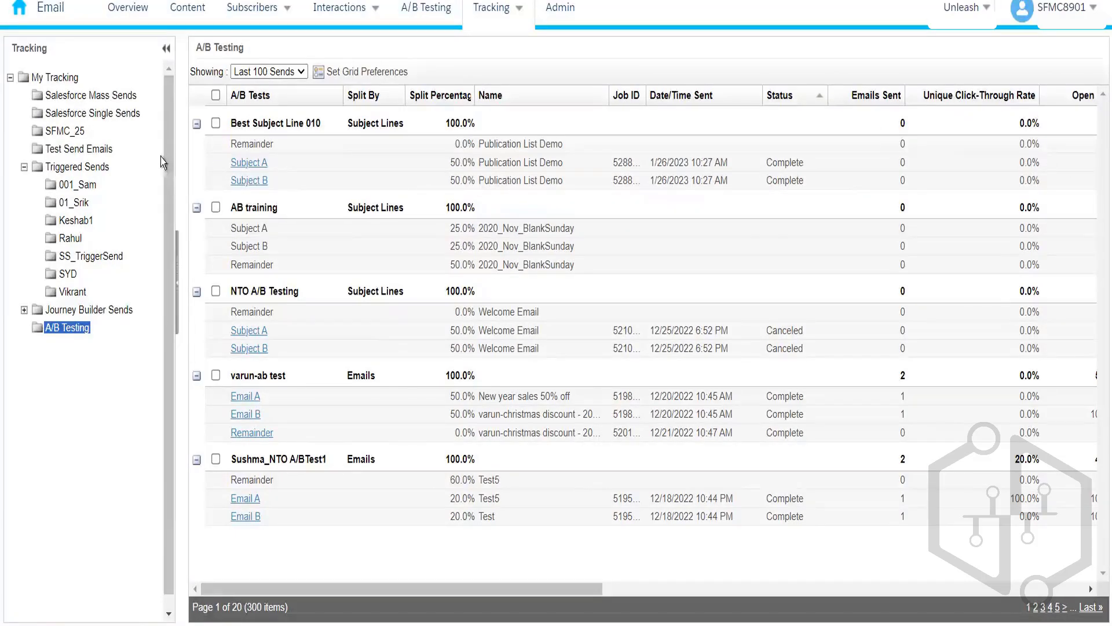
left_click(64, 78)
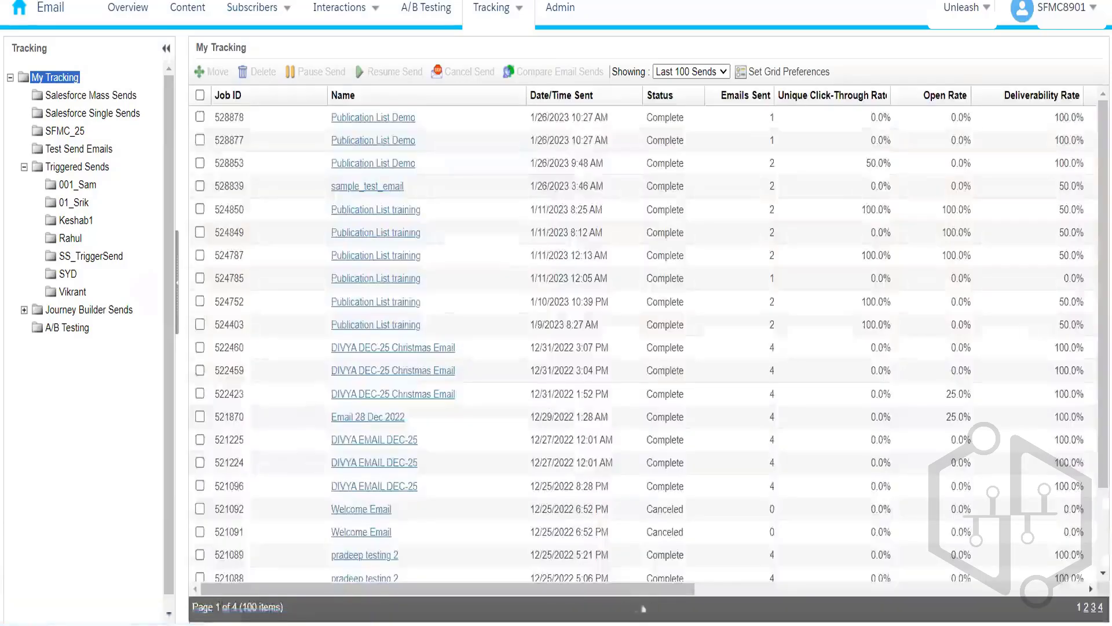
mouse_move(647, 595)
left_mouse_down()
mouse_move(702, 596)
mouse_move(625, 597)
left_mouse_up()
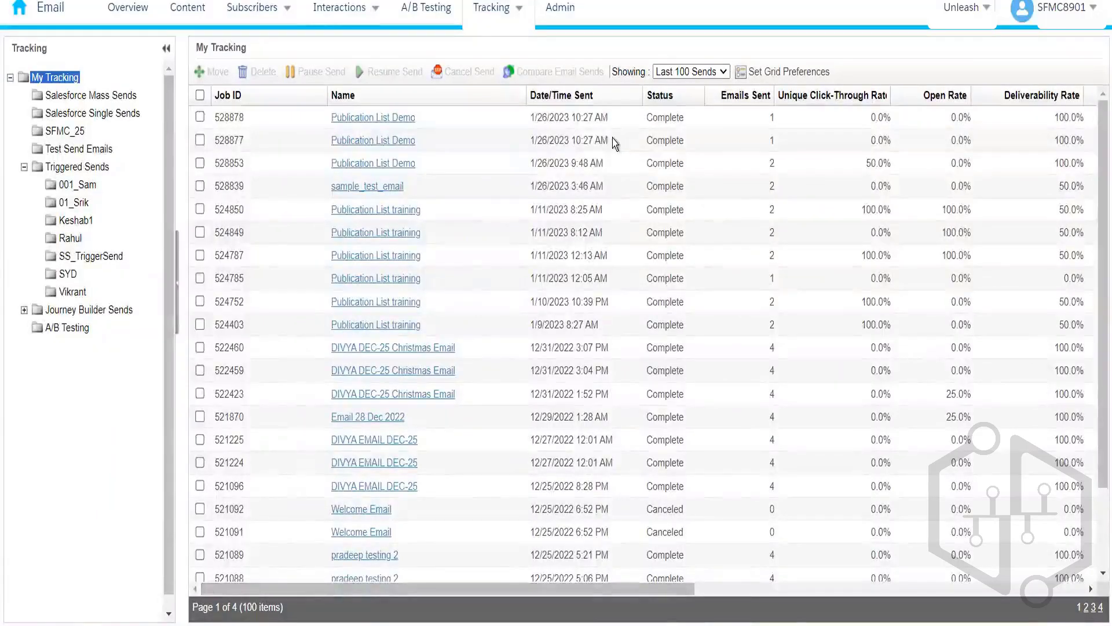
left_click_drag(614, 144, 527, 143)
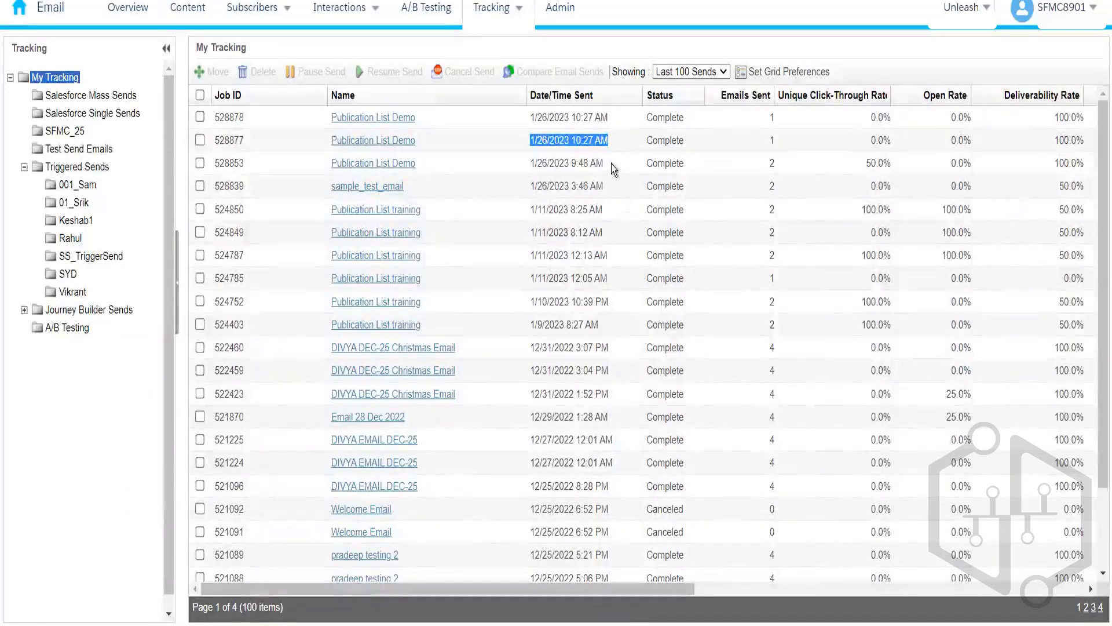
left_click_drag(611, 166, 526, 167)
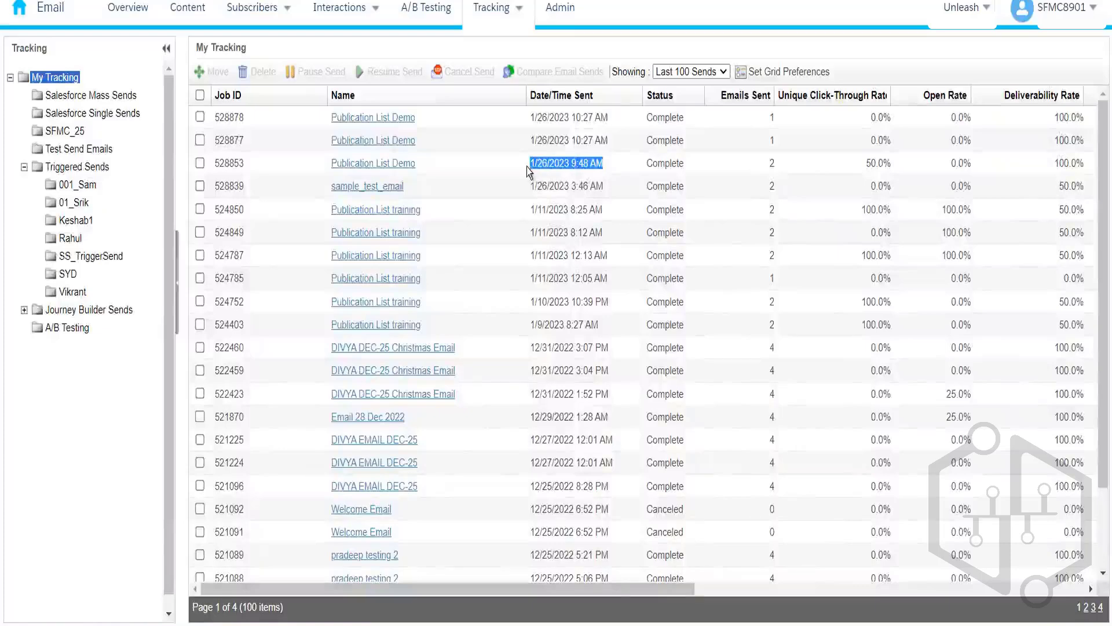
left_click_drag(617, 586, 649, 586)
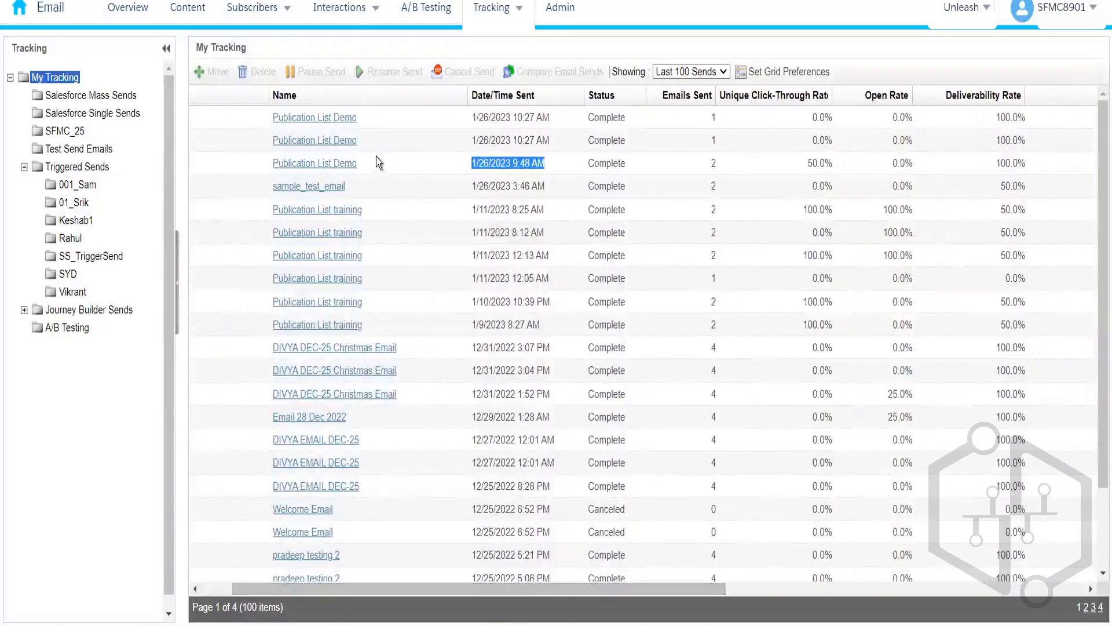
left_click_drag(359, 167, 266, 169)
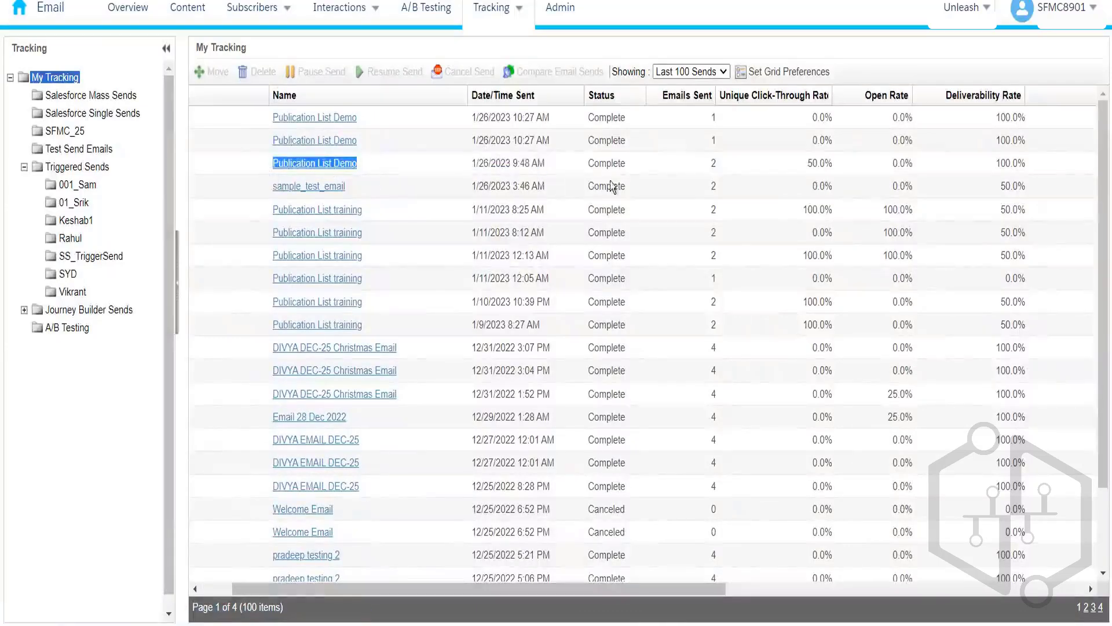
left_click(727, 171)
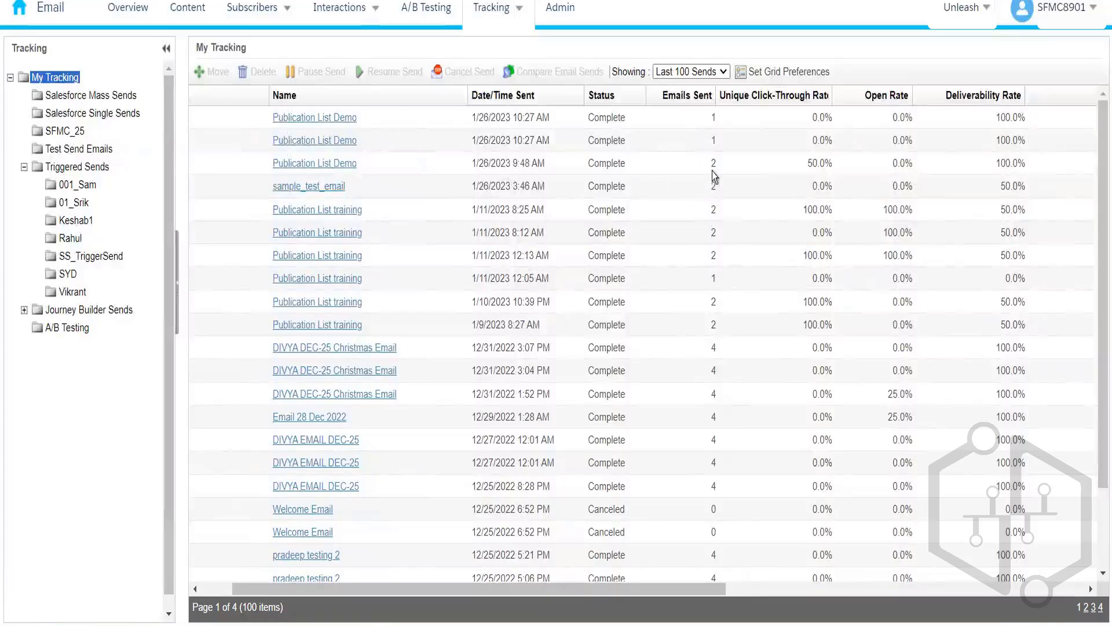
double_click(713, 166)
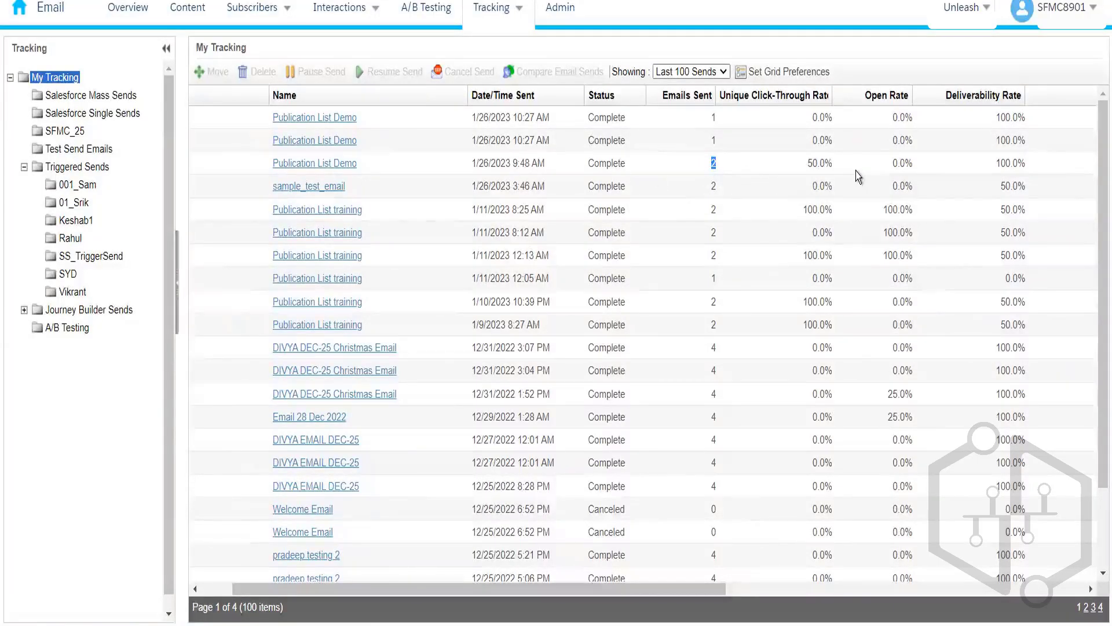
left_click_drag(834, 167, 807, 171)
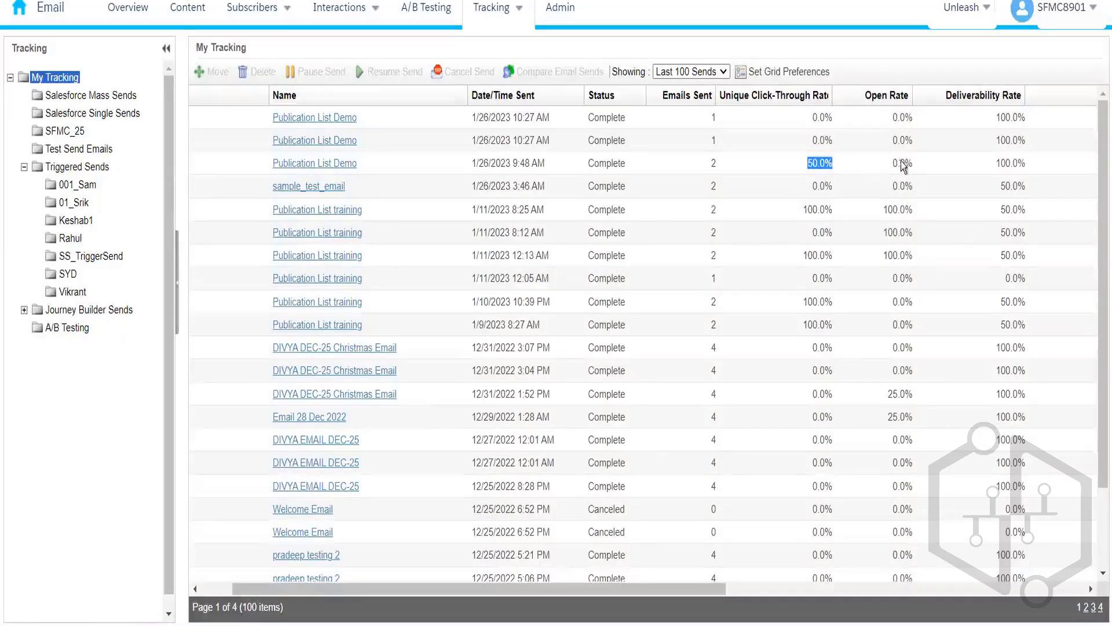
left_click_drag(922, 167, 893, 176)
left_click(918, 172)
left_click_drag(834, 167, 807, 168)
left_click(924, 180)
left_click_drag(1033, 167, 803, 167)
left_click(798, 166)
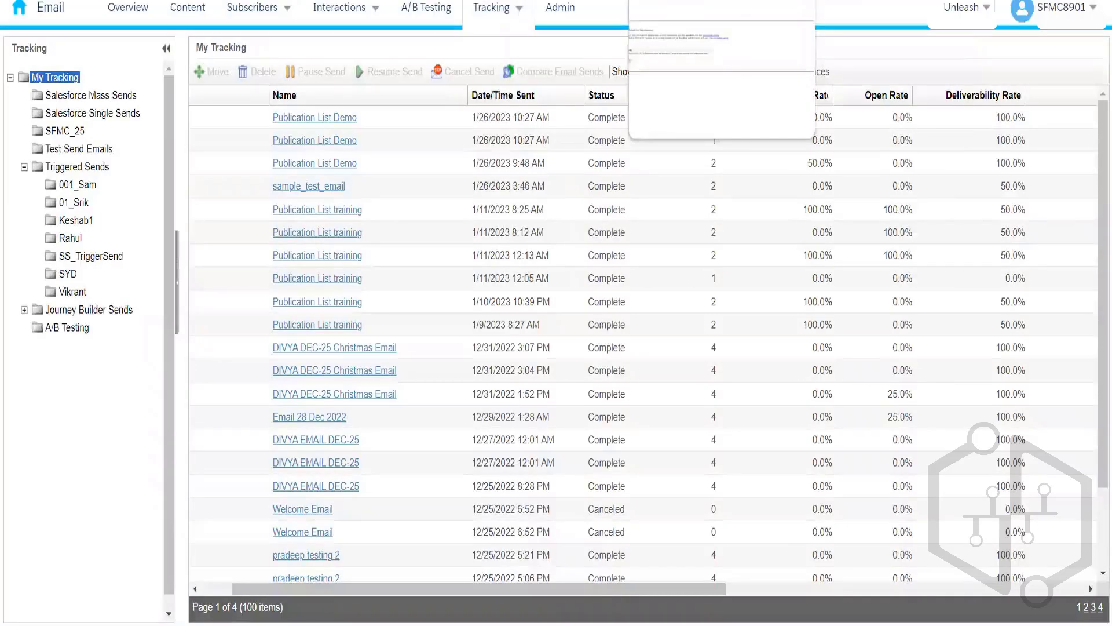
left_click(701, 0)
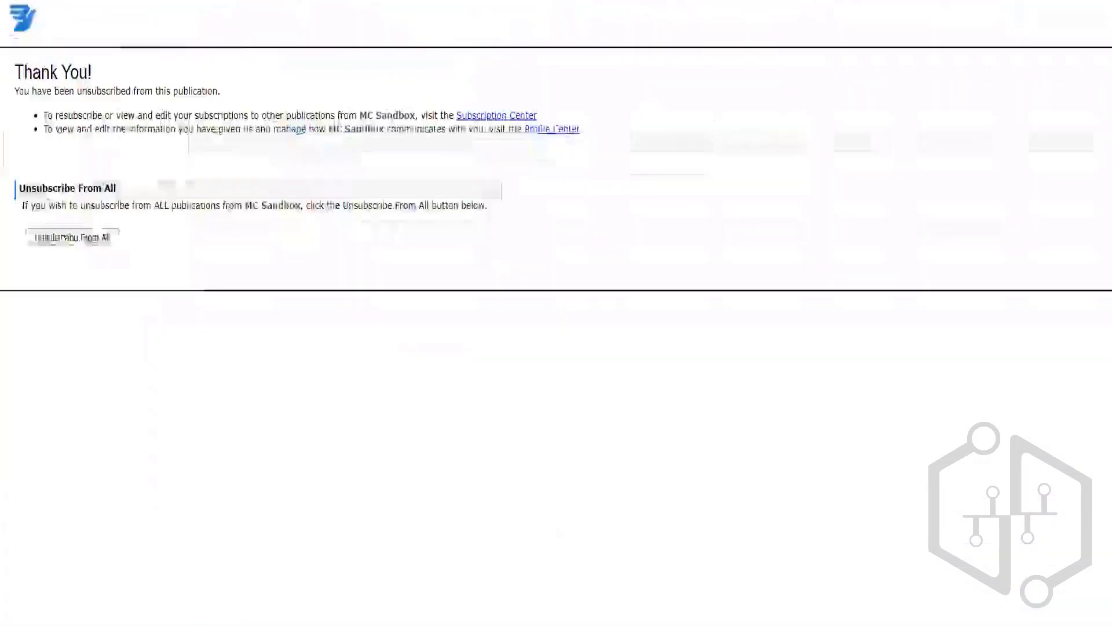
left_click(608, 1)
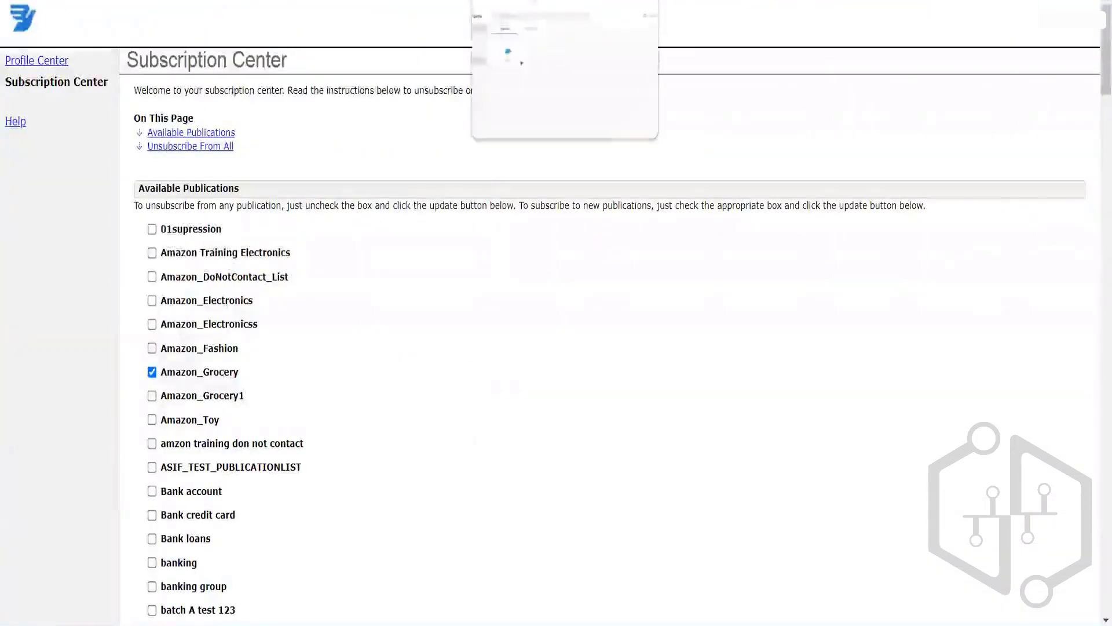
left_click(232, 1)
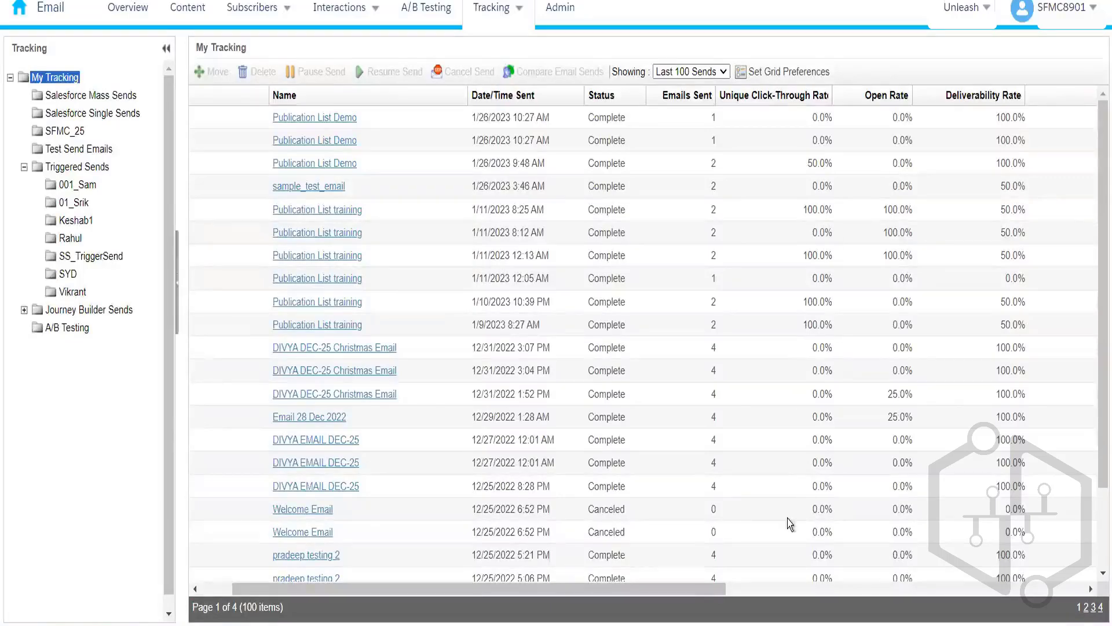
Step: Scroll the My Tracking grid back left and expand the studio bar to show the Content Builder menu
left_click_drag(706, 587, 670, 597)
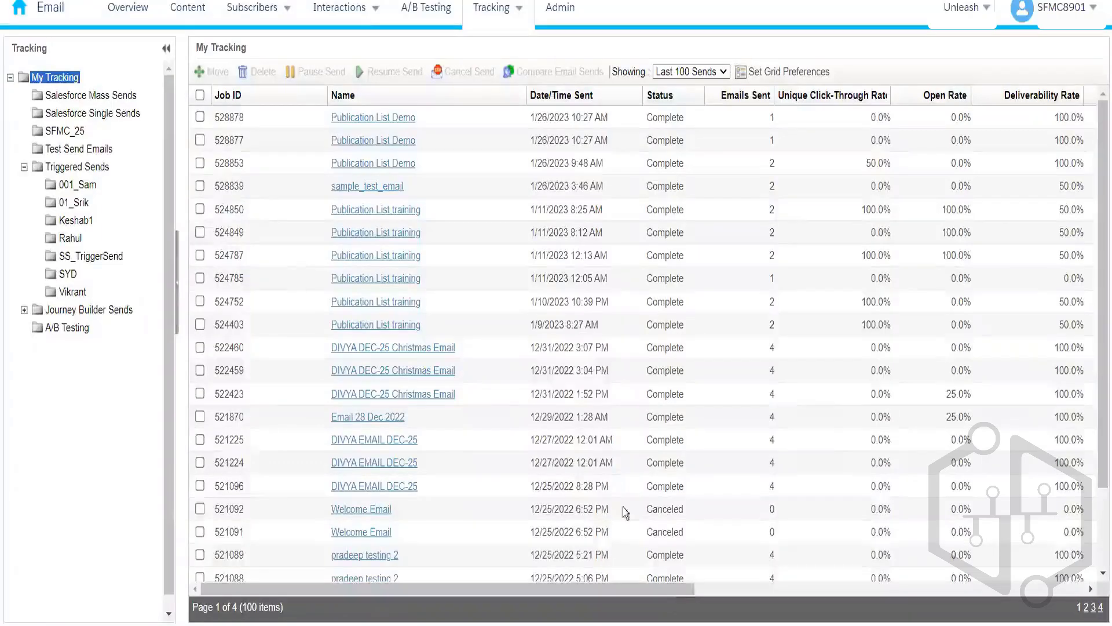
mouse_move(19, 26)
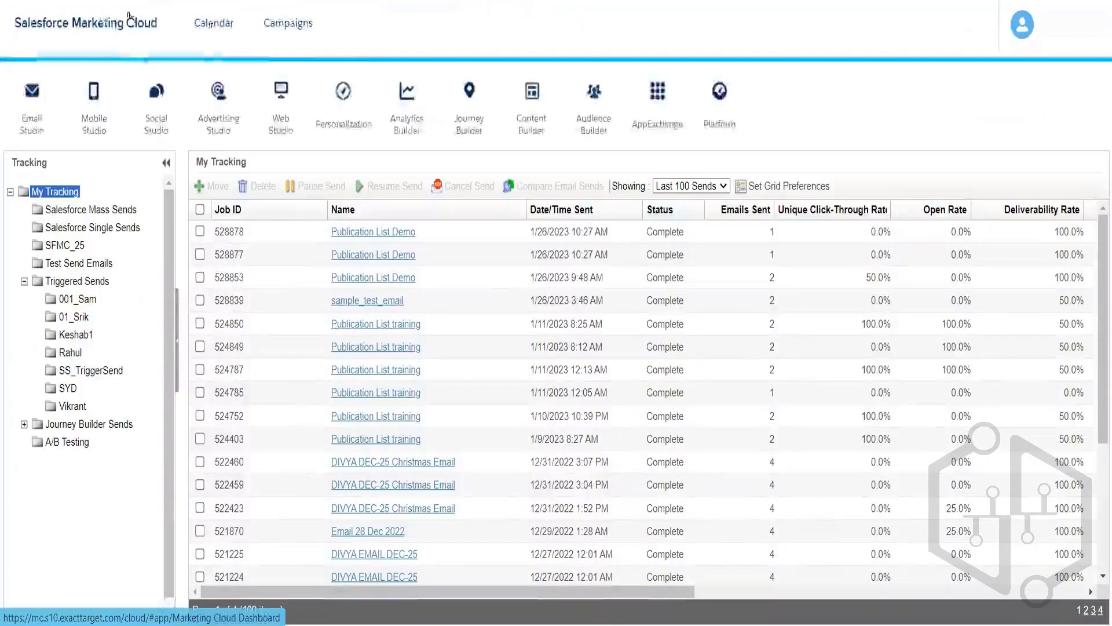
mouse_move(530, 113)
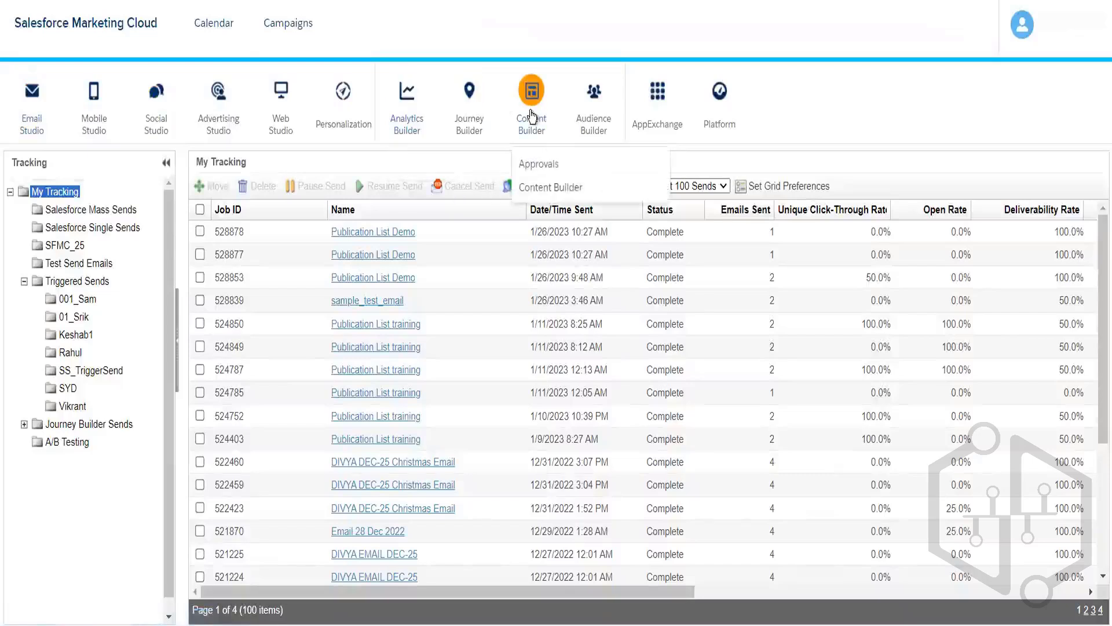